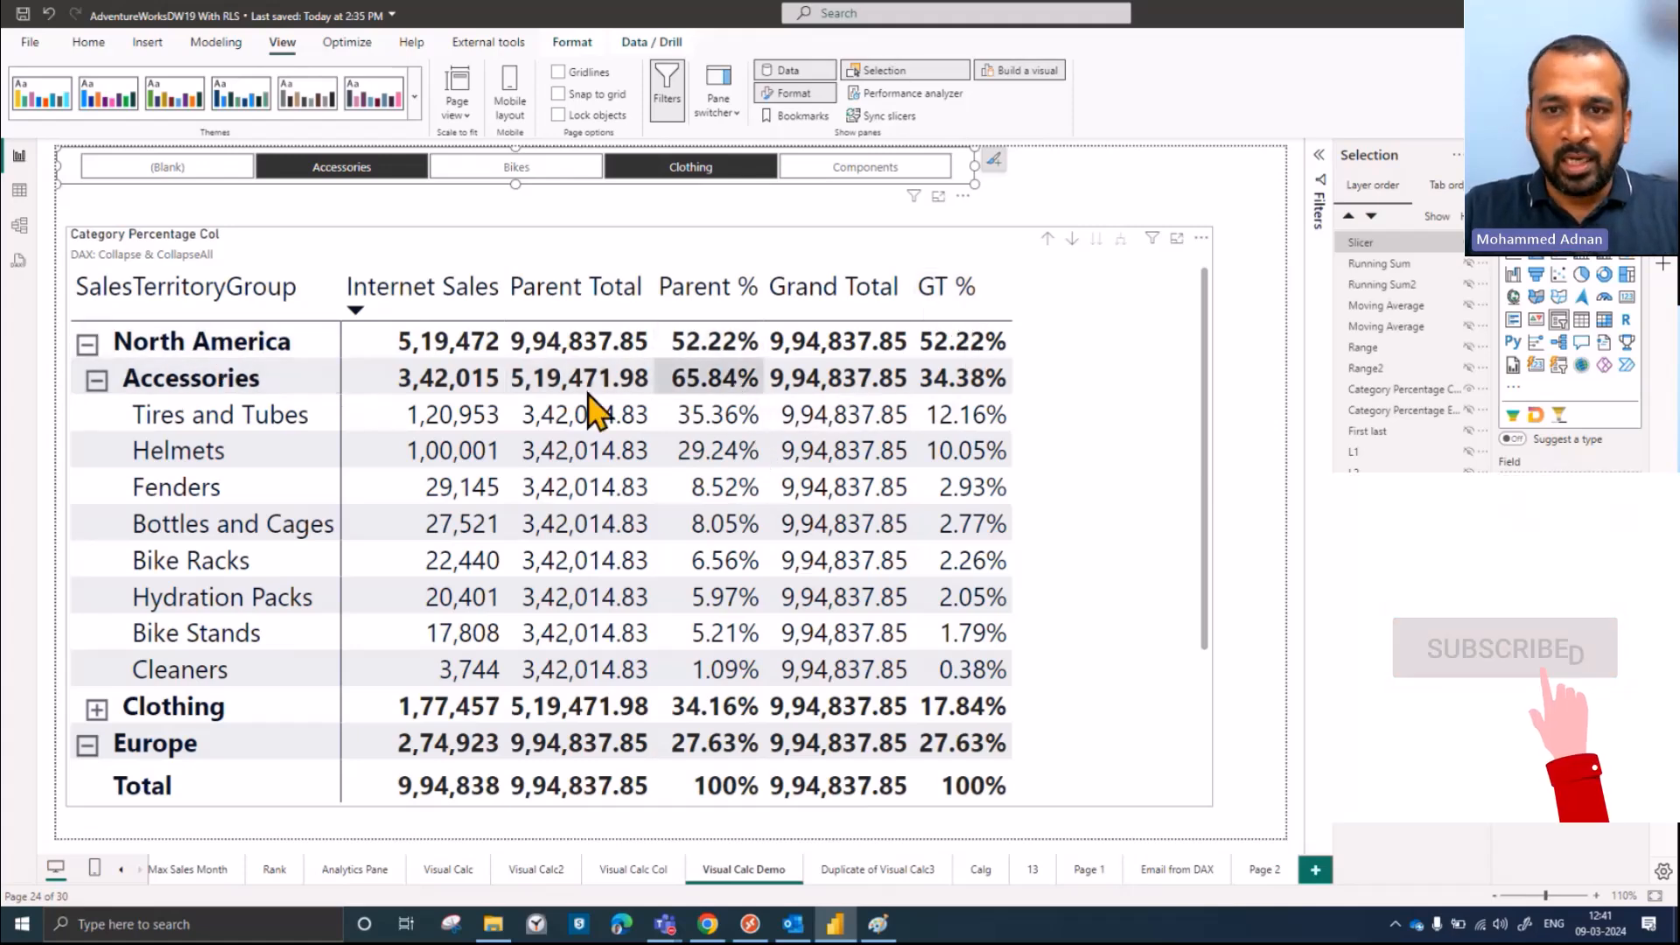
Step: Select the Category Percentage Col matrix, then collapse and re-expand the Accessories group under North America
click(1168, 435)
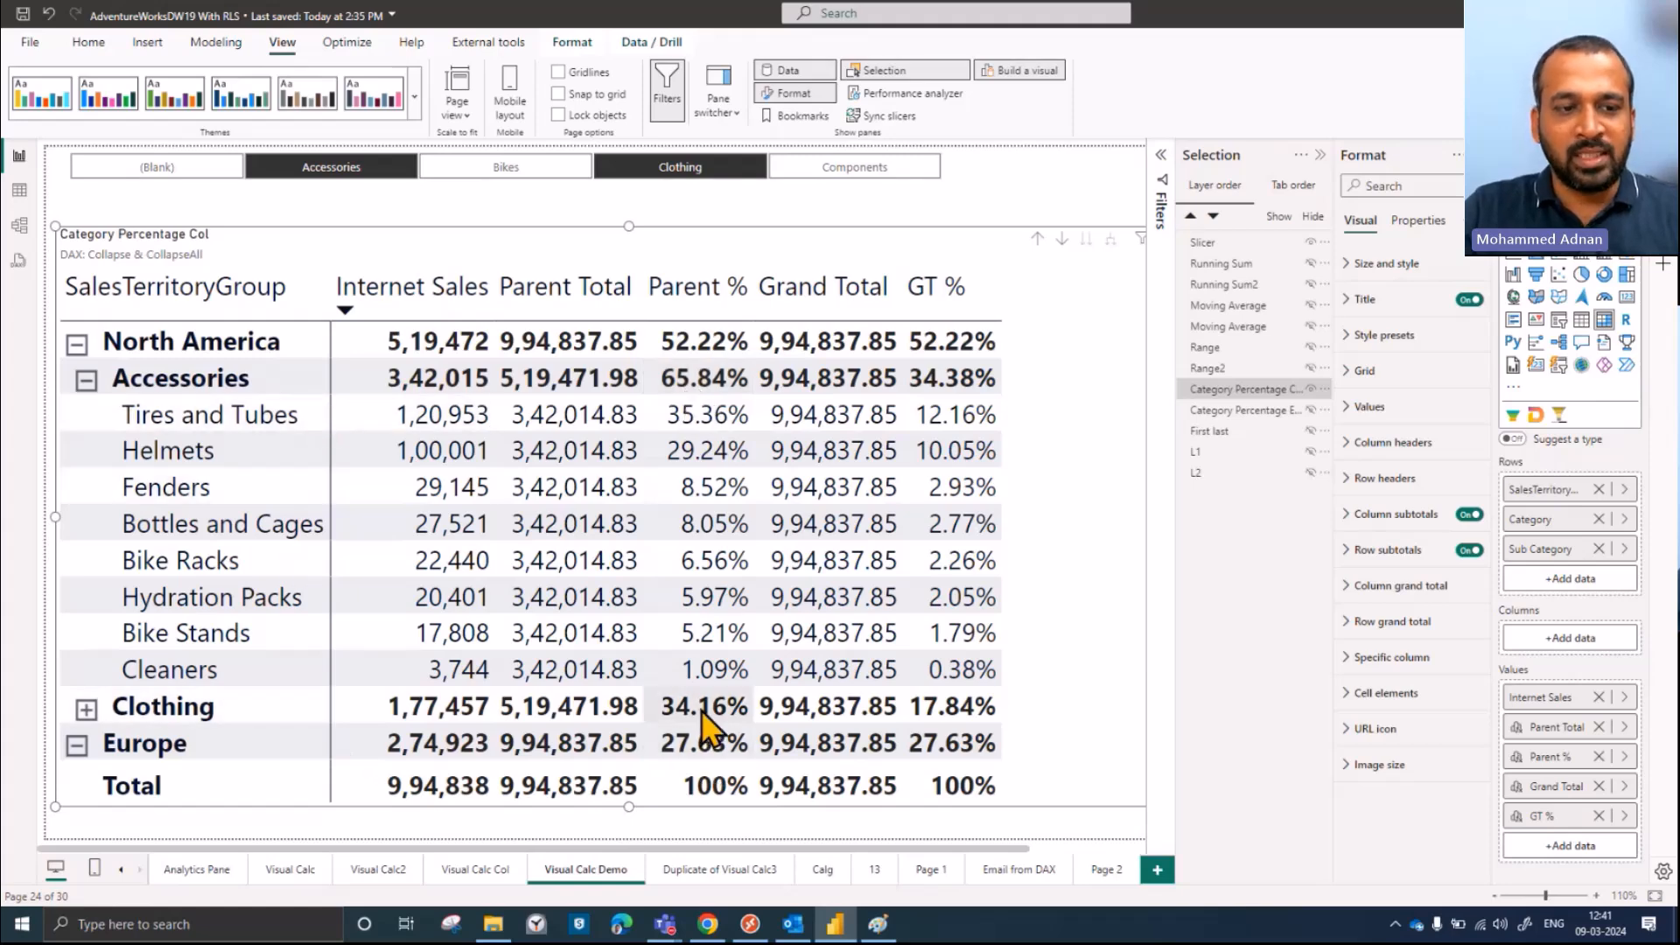
click(86, 382)
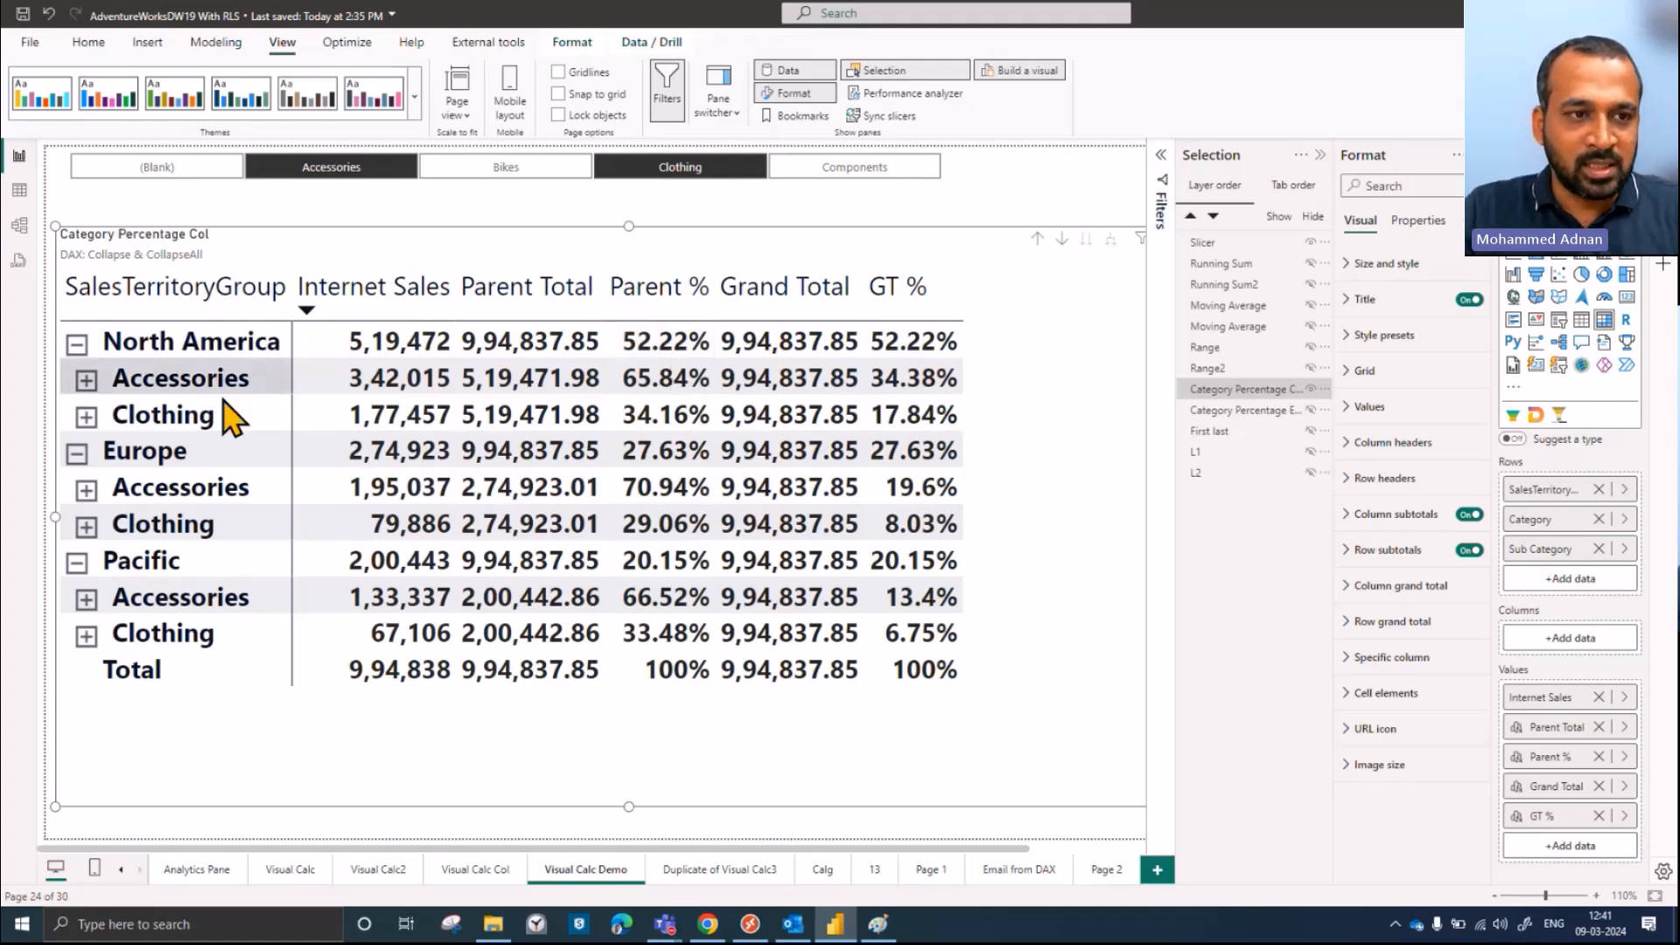
click(87, 380)
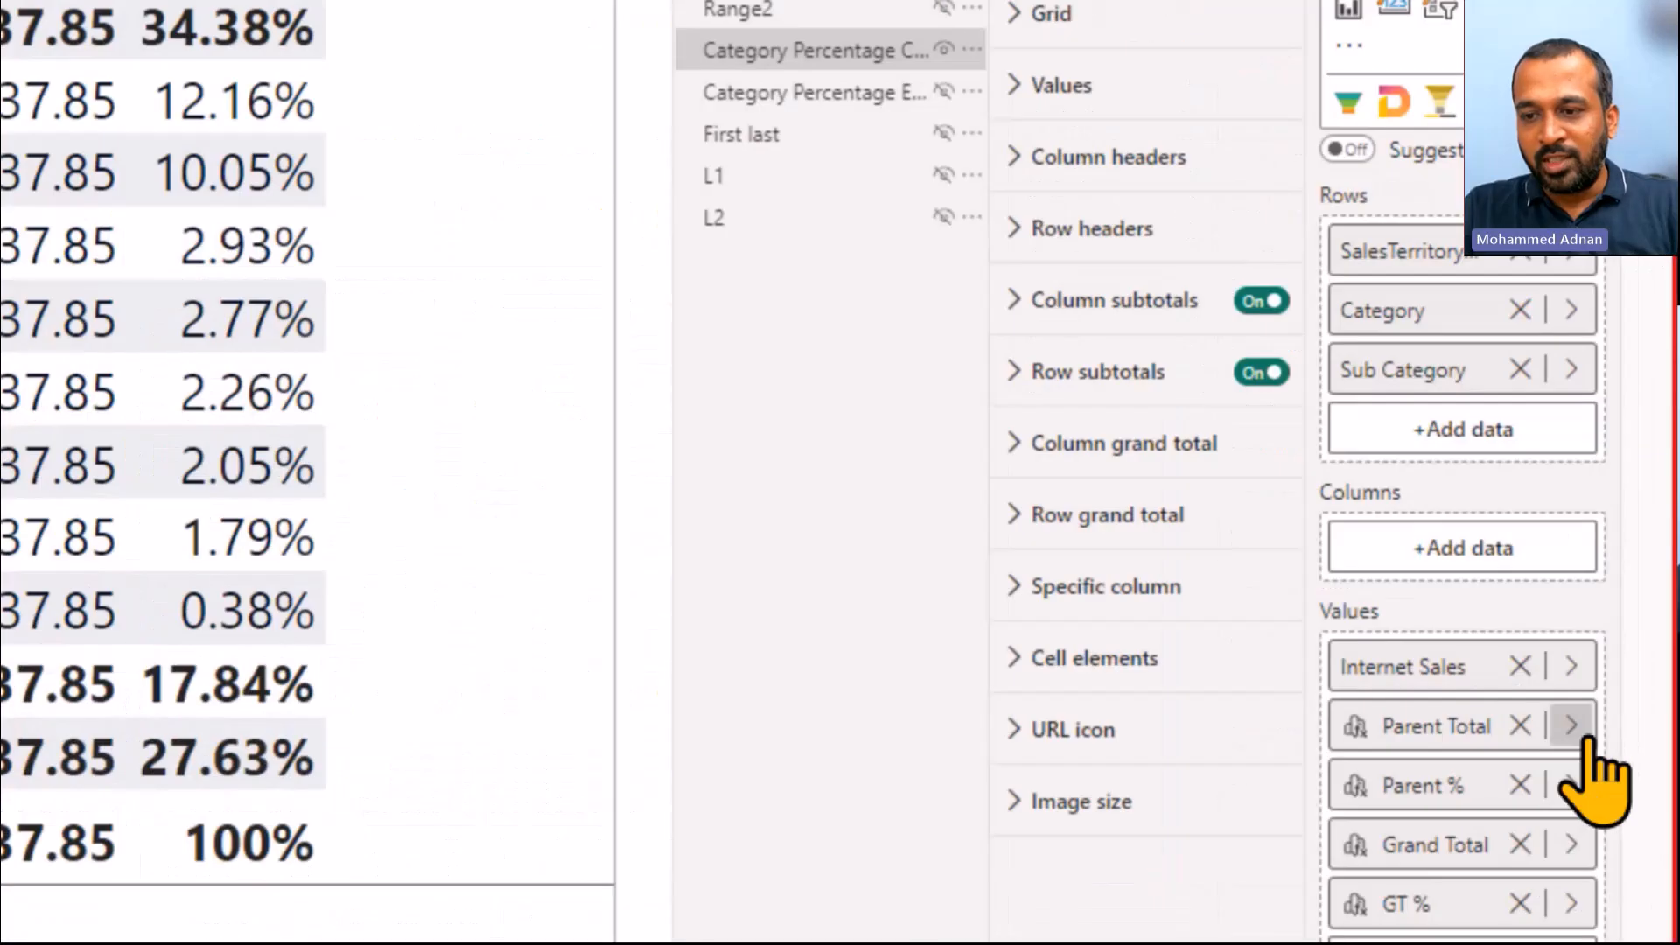
Step: Open the Parent Total visual calculation for editing and look over the available expression templates
click(1584, 735)
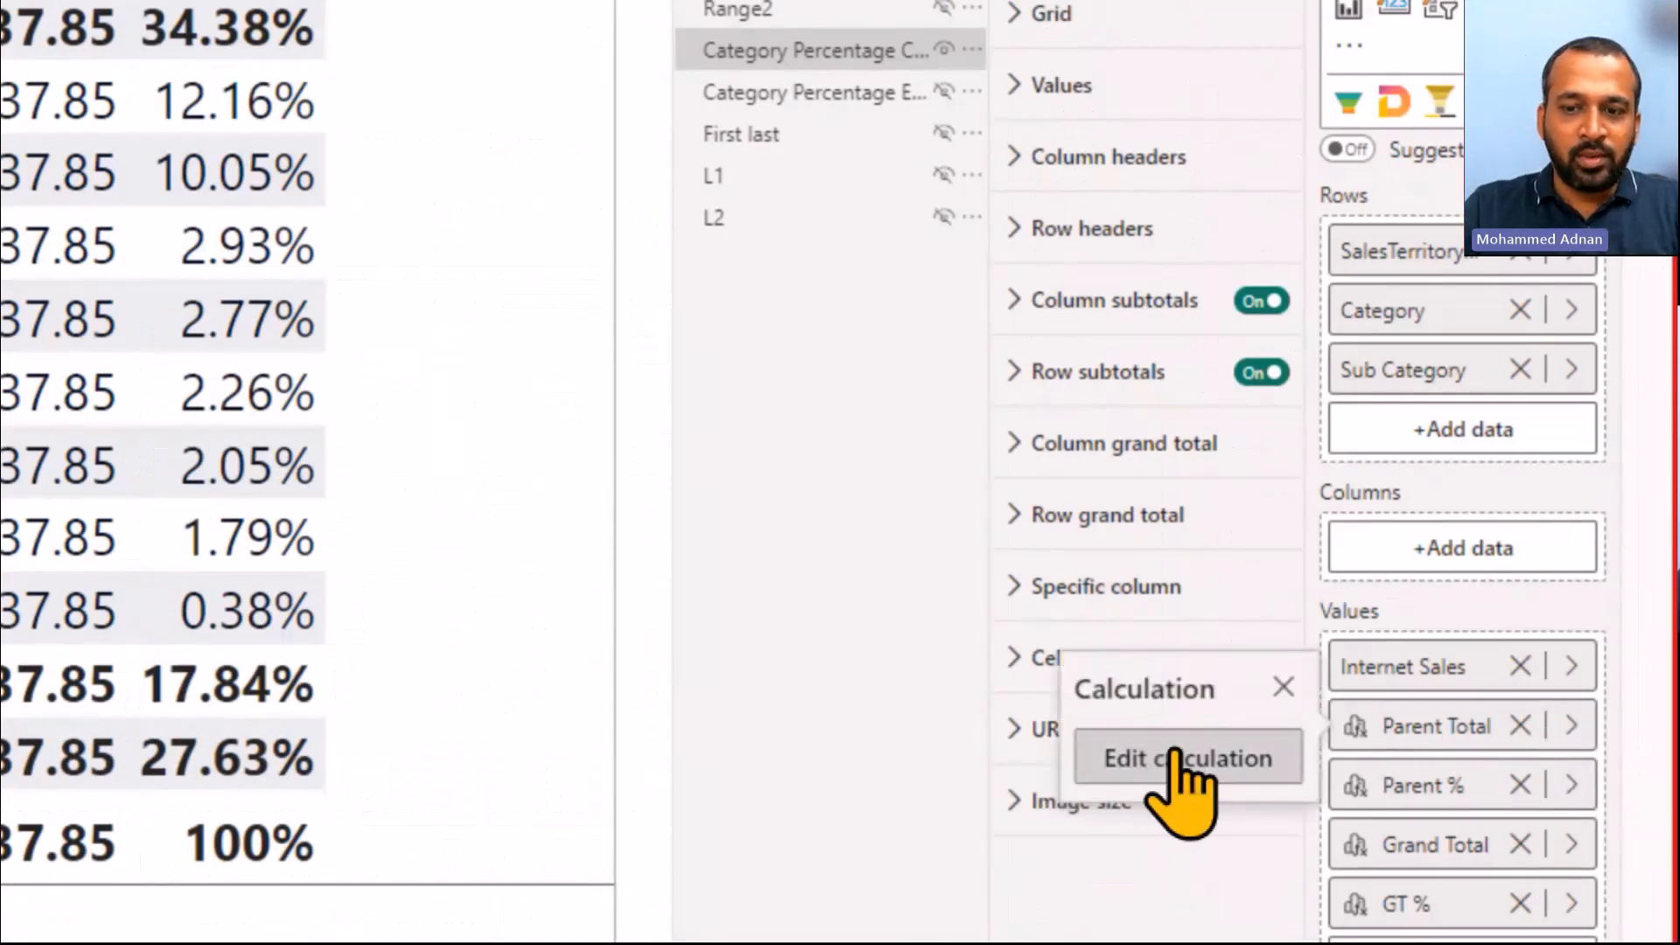
click(1181, 760)
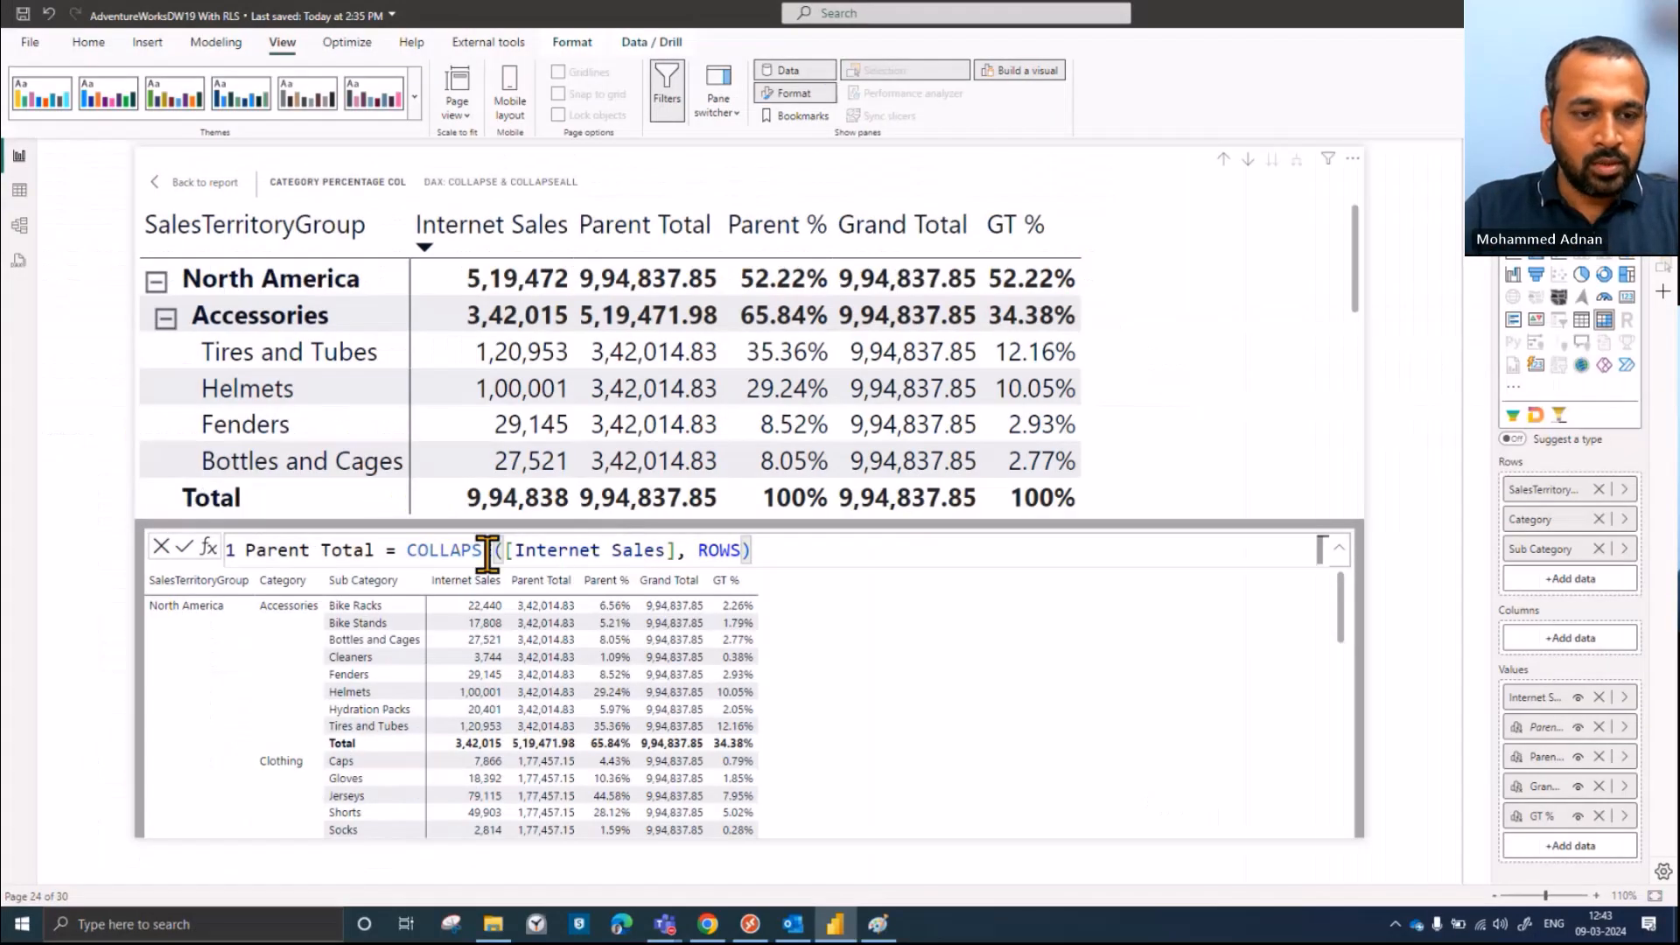
drag(265, 550, 497, 549)
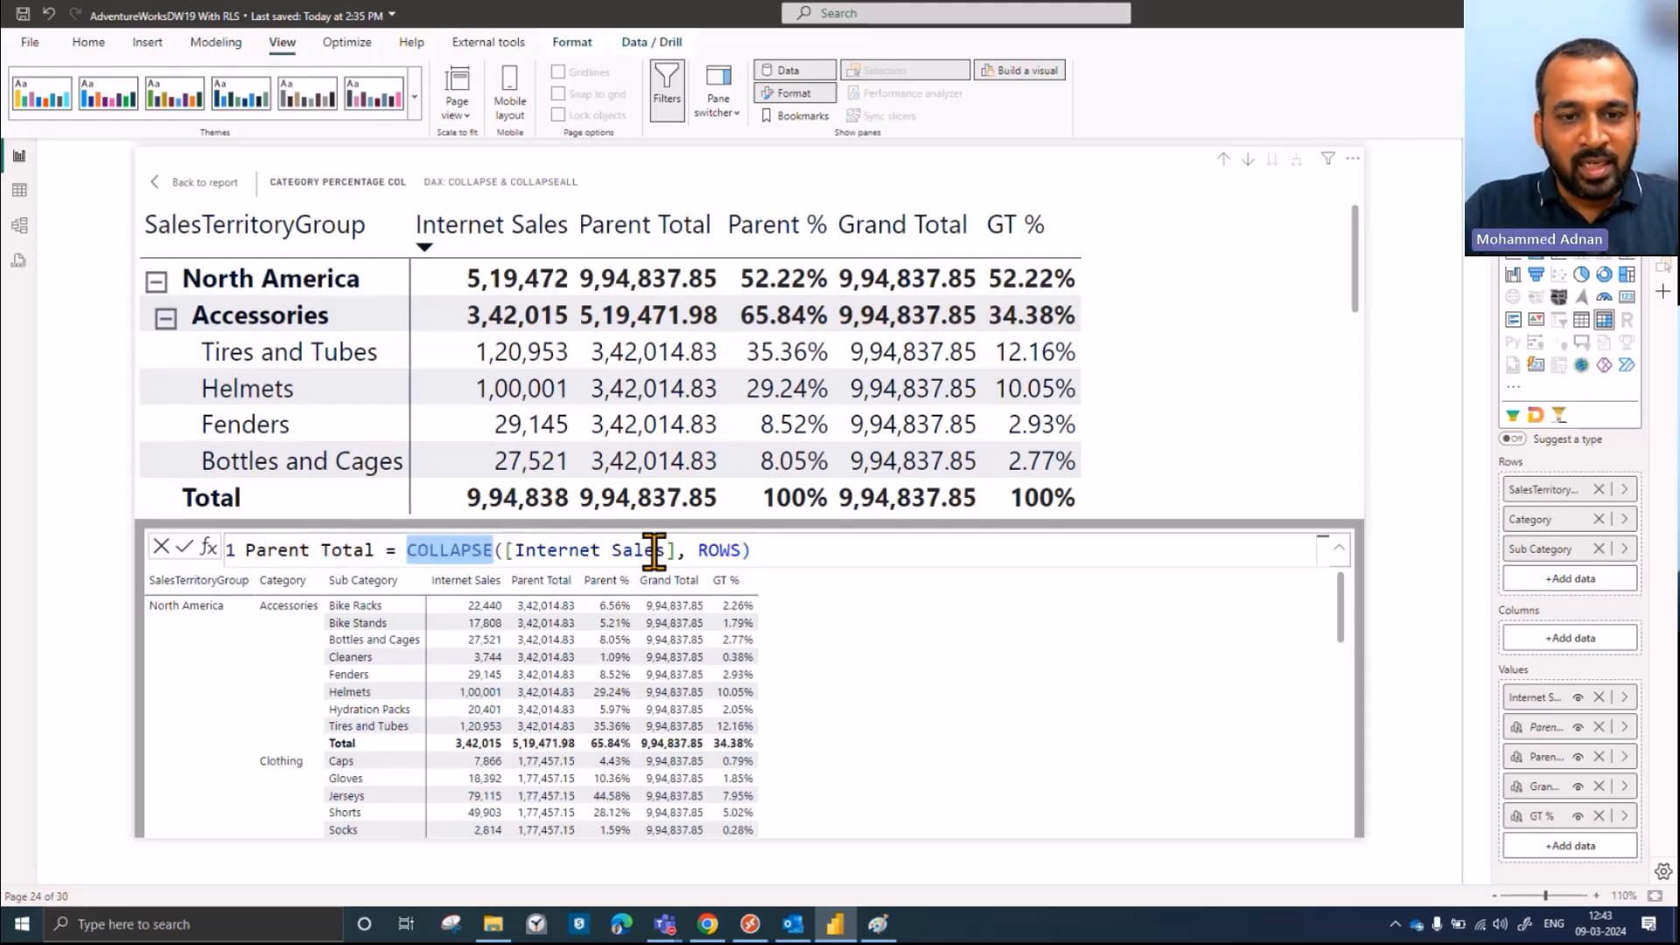
click(211, 546)
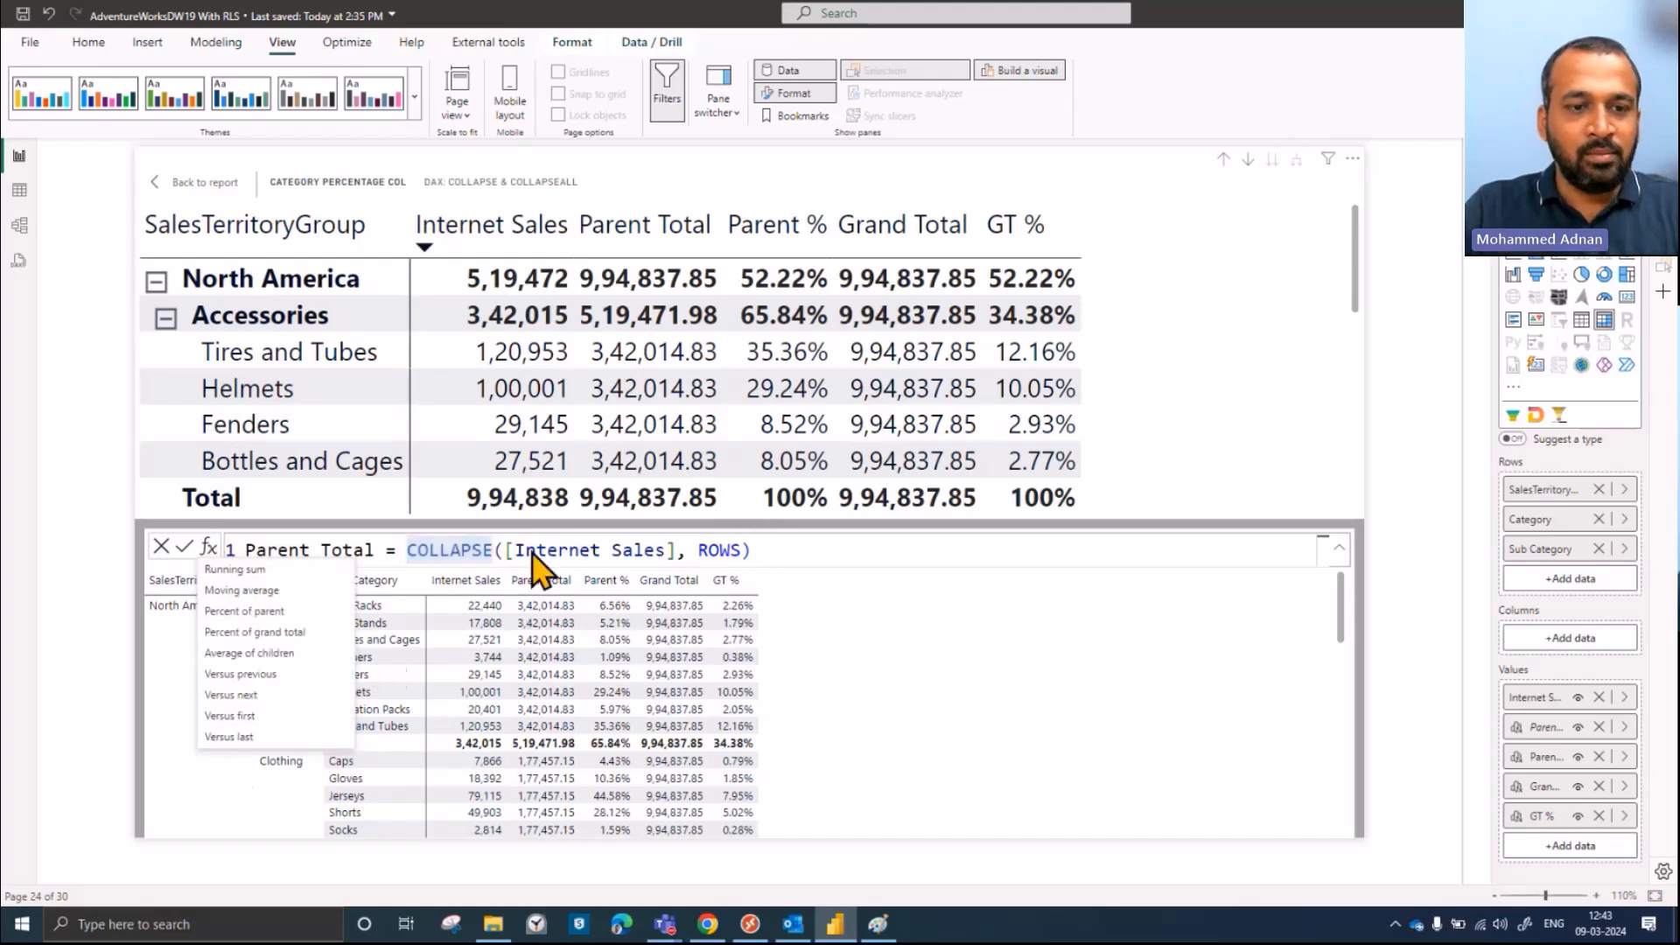
key(Escape)
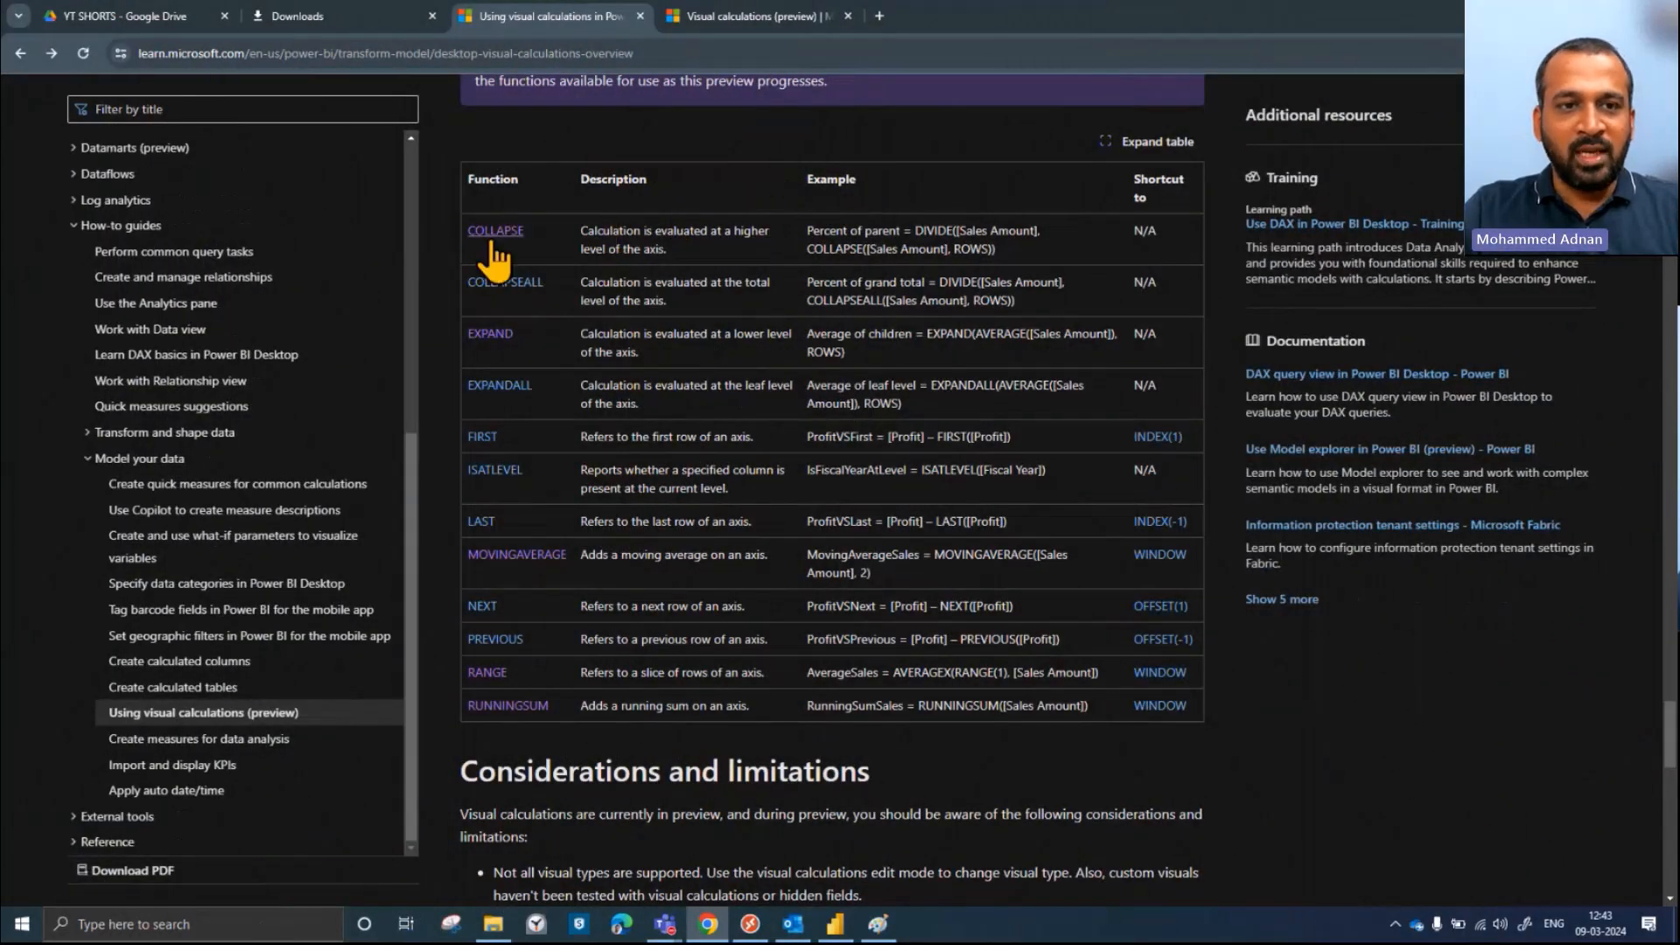
Step: Read the COLLAPSE description and its percent of parent example in the Microsoft Learn documentation in the browser
drag(597, 231, 769, 231)
drag(597, 249, 726, 247)
drag(825, 231, 899, 231)
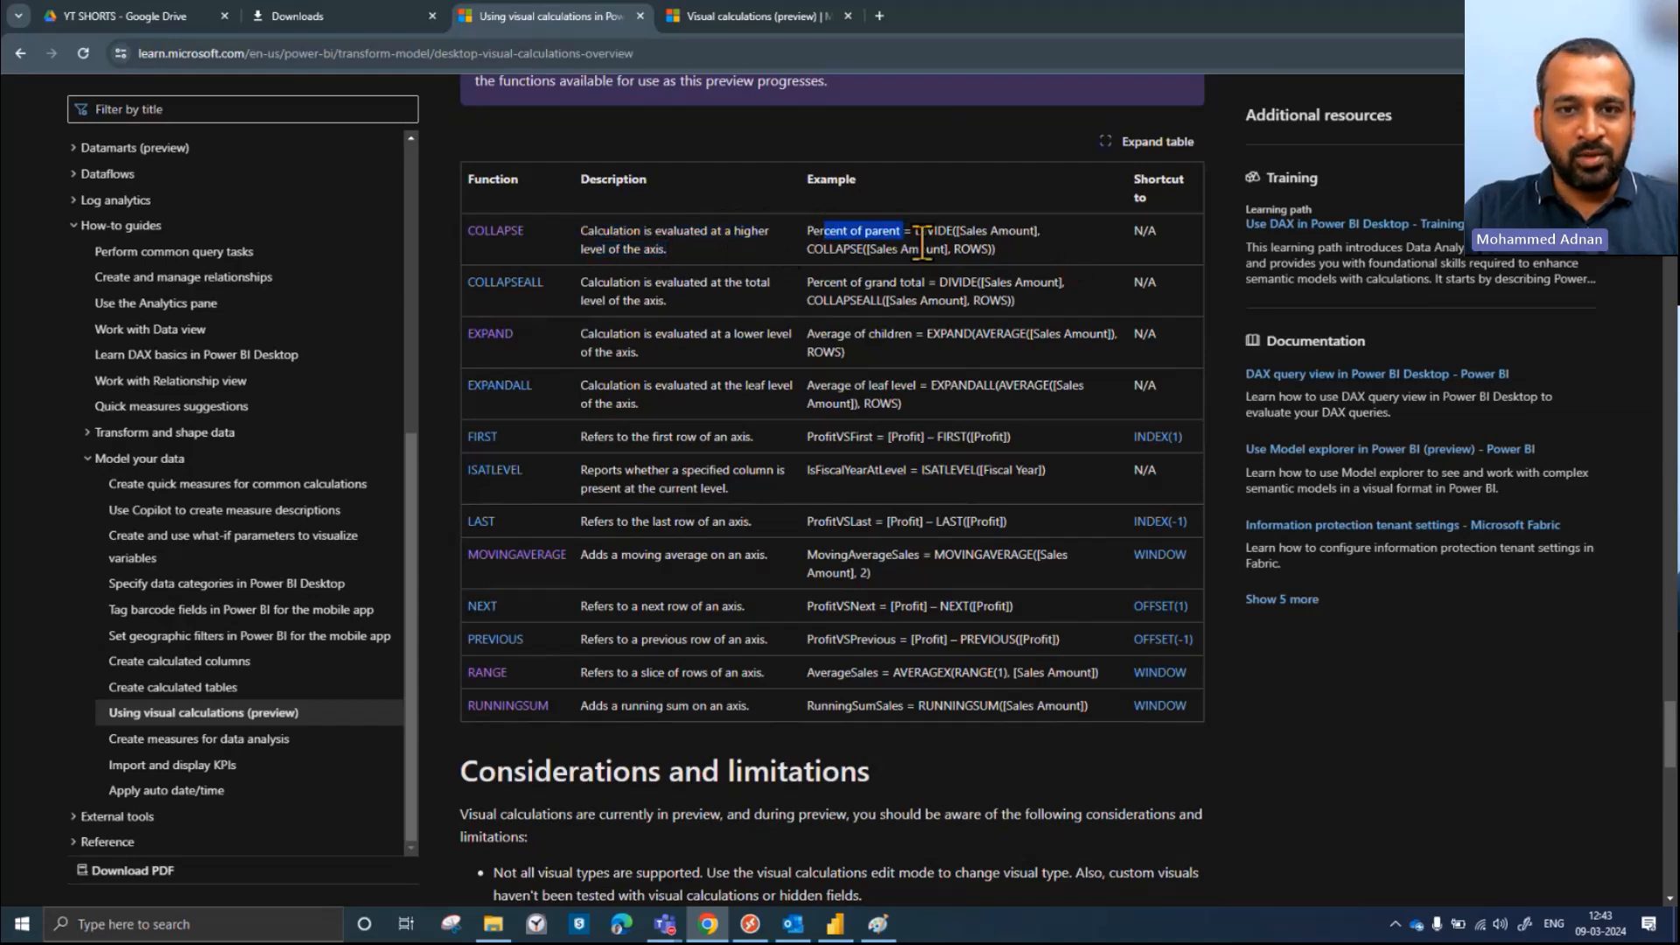
key(alt+Tab)
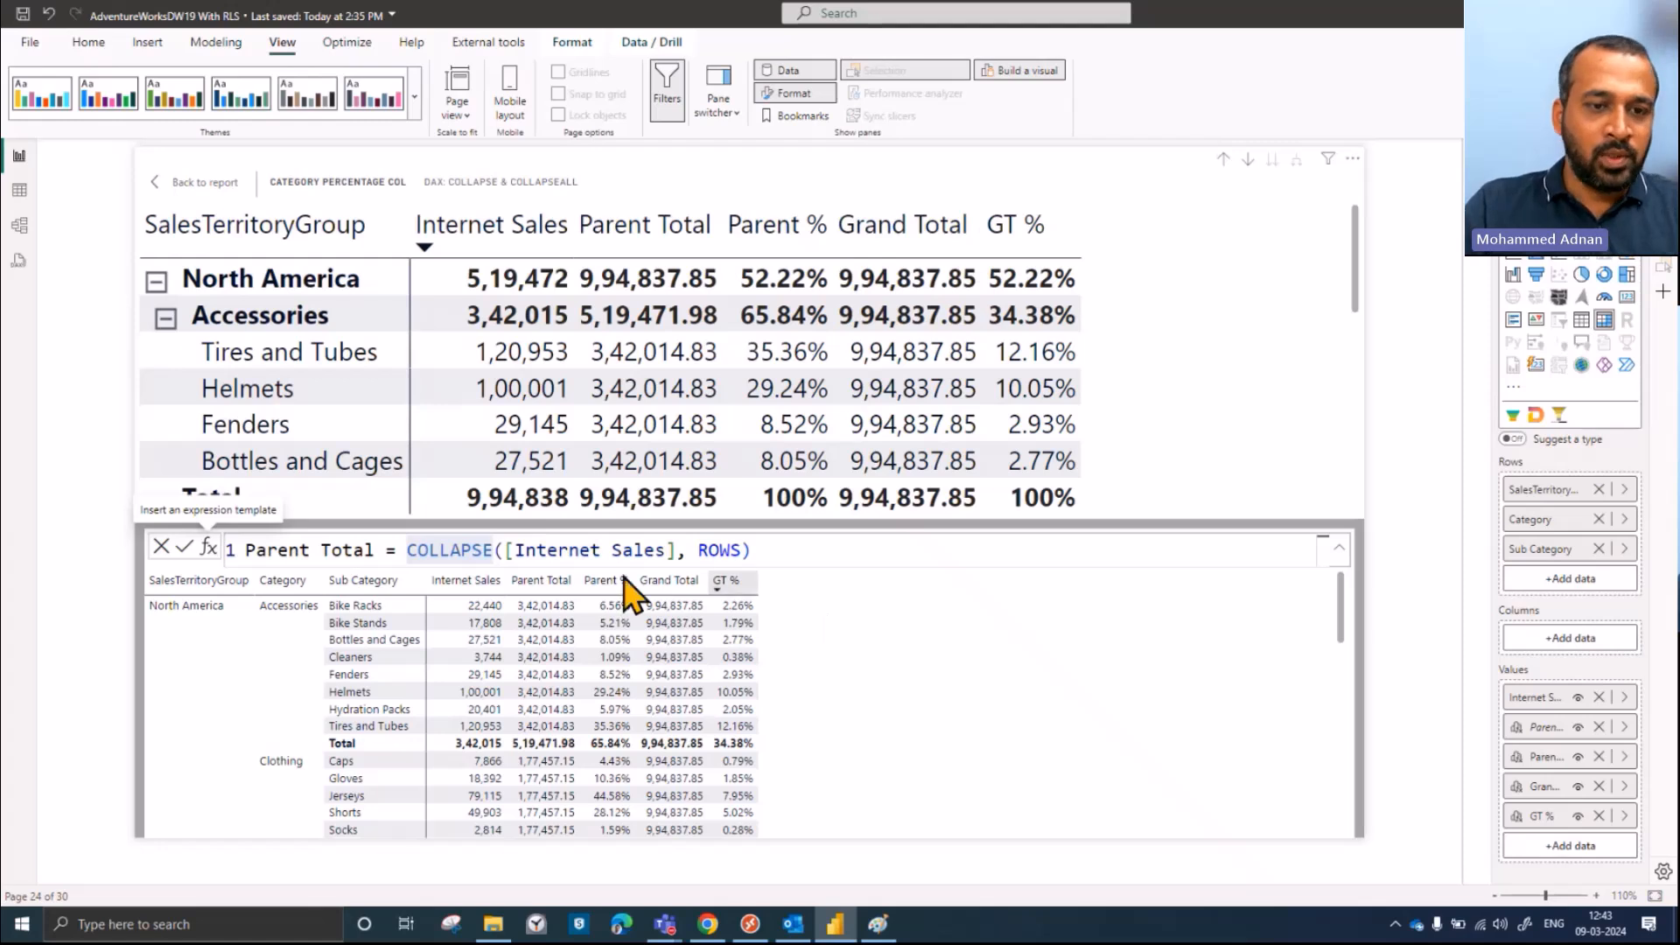
Step: Examine the expression and axis arguments of the COLLAPSE function in the Parent Total formula
click(504, 551)
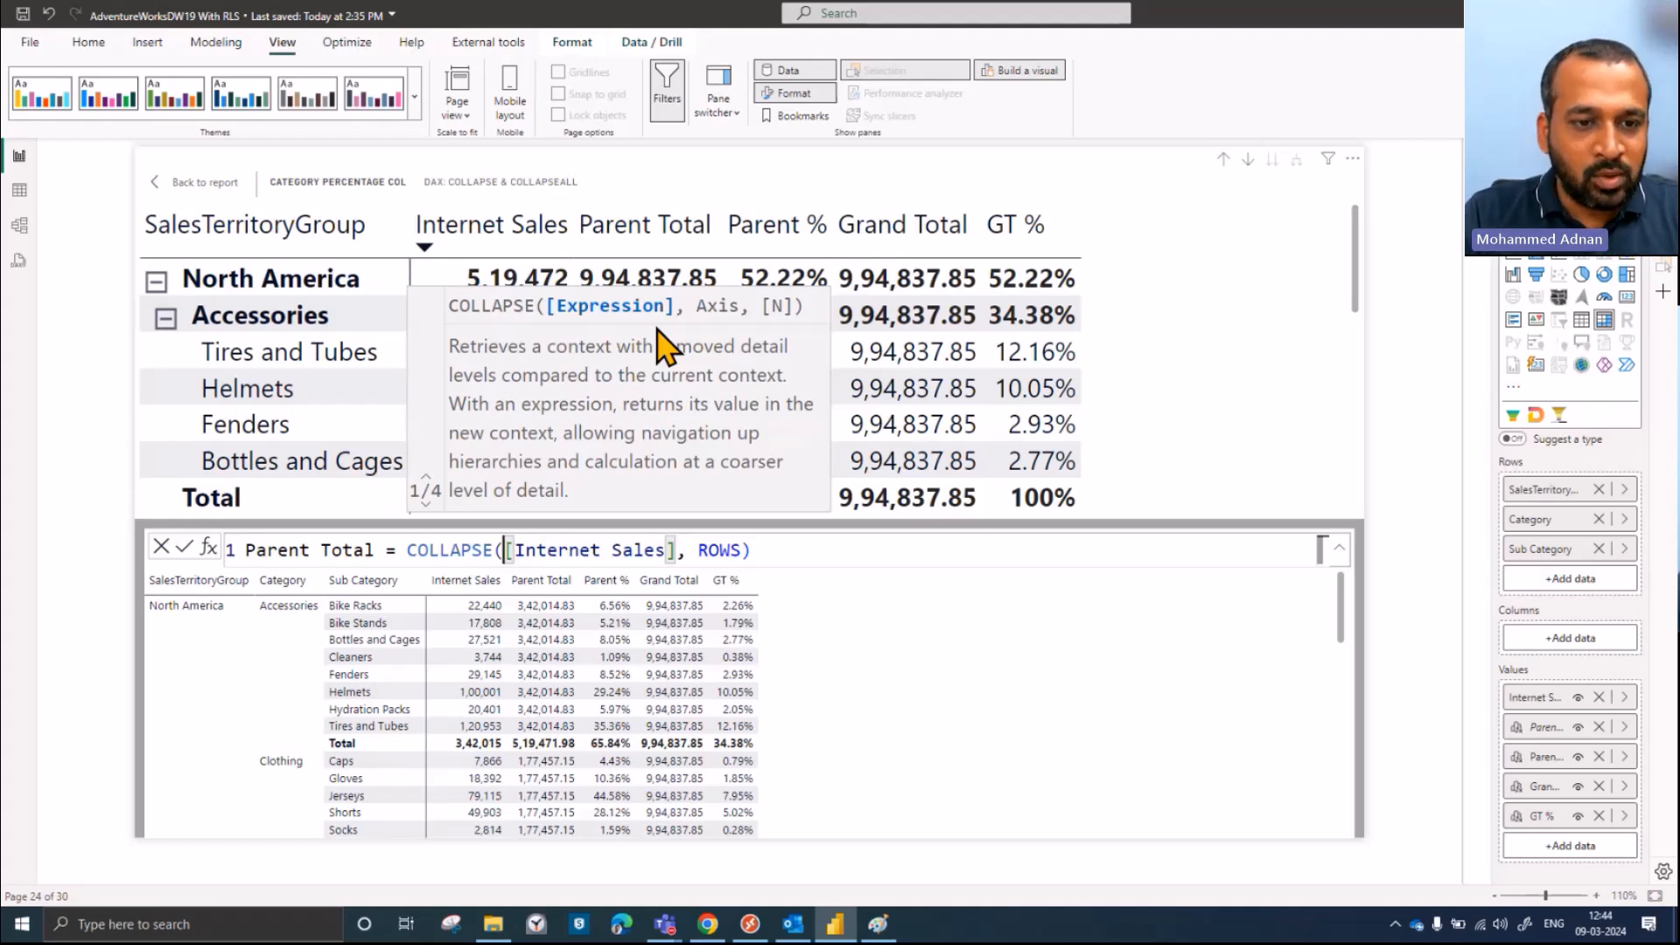
key(shift+Right)
key(shift+Right)
key(shift+Right)
key(shift+Right)
key(shift+Right)
key(shift+Right)
key(shift+Right)
key(shift+Right)
key(shift+Right)
key(shift+Right)
key(shift+Right)
key(shift+Right)
key(shift+Right)
key(shift+Right)
key(shift+Right)
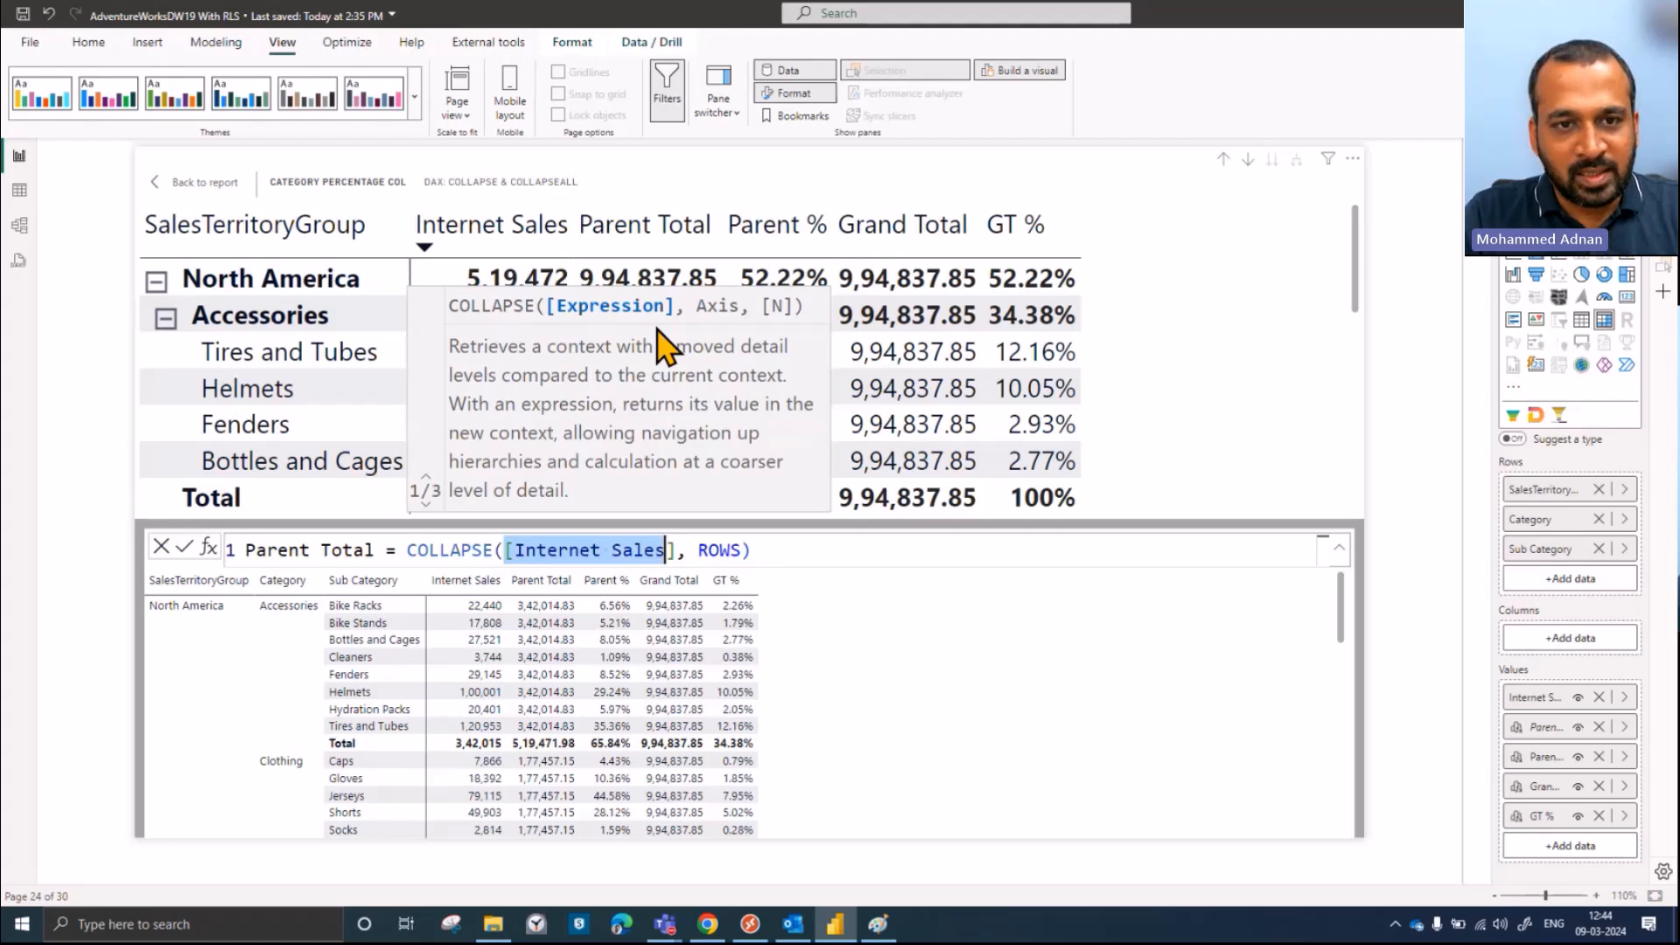
key(Right)
key(Right)
key(Right)
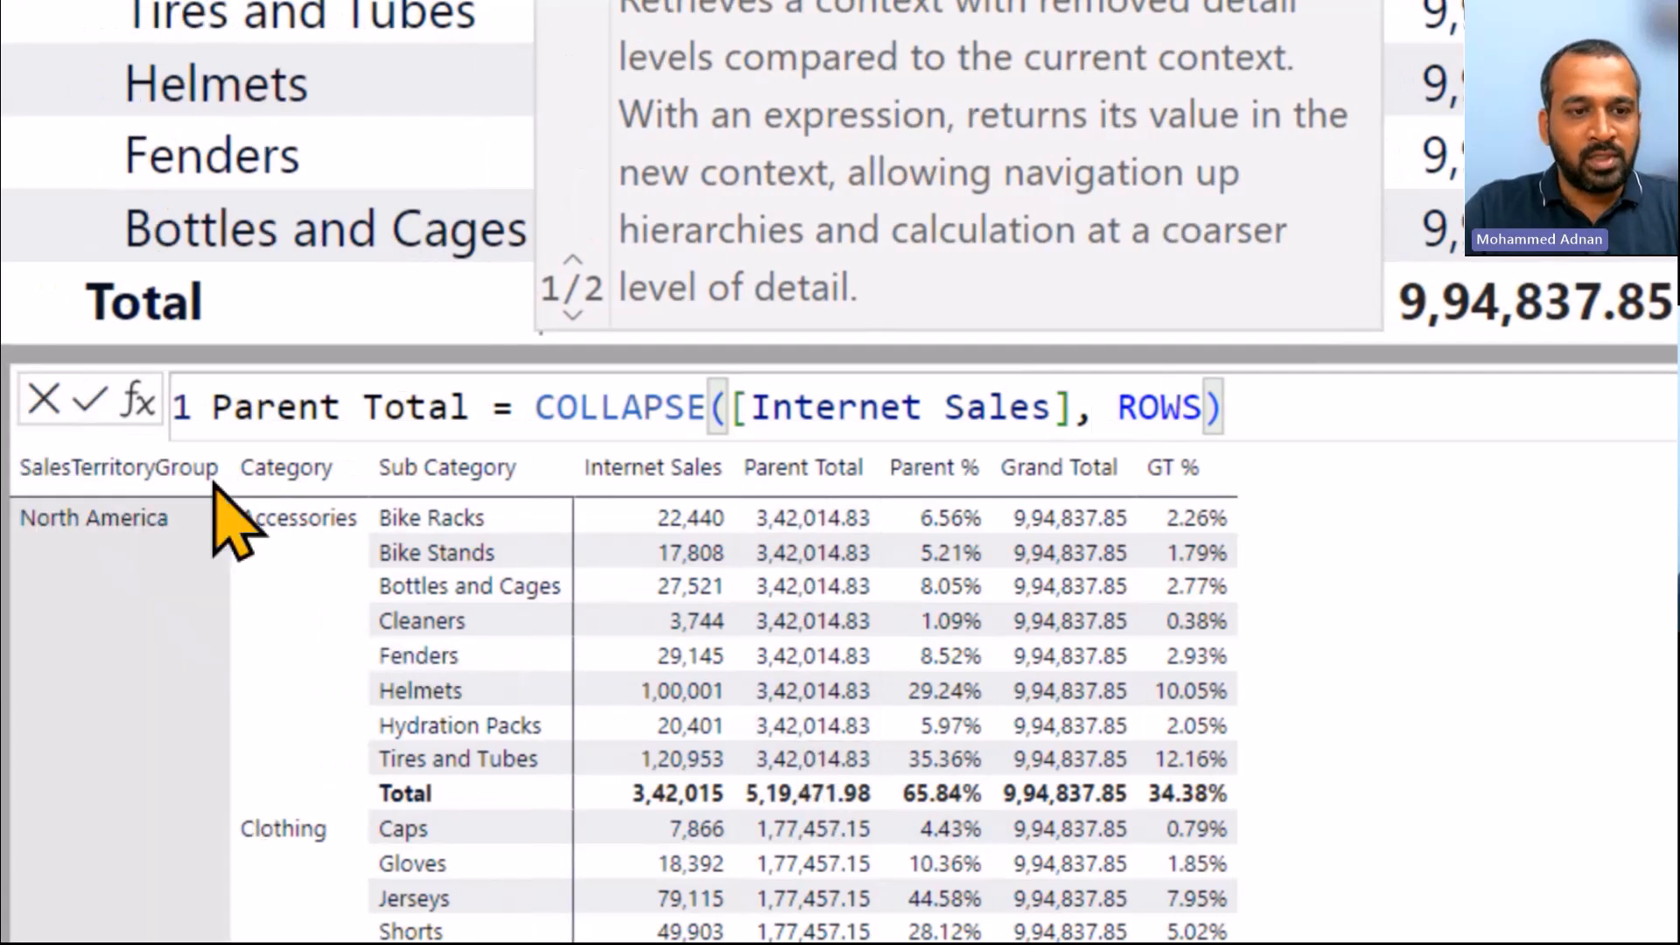
Step: Roll the matrix up to the Category level and start a third argument after ROWS in the COLLAPSE formula
scroll(308, 544, down, 6)
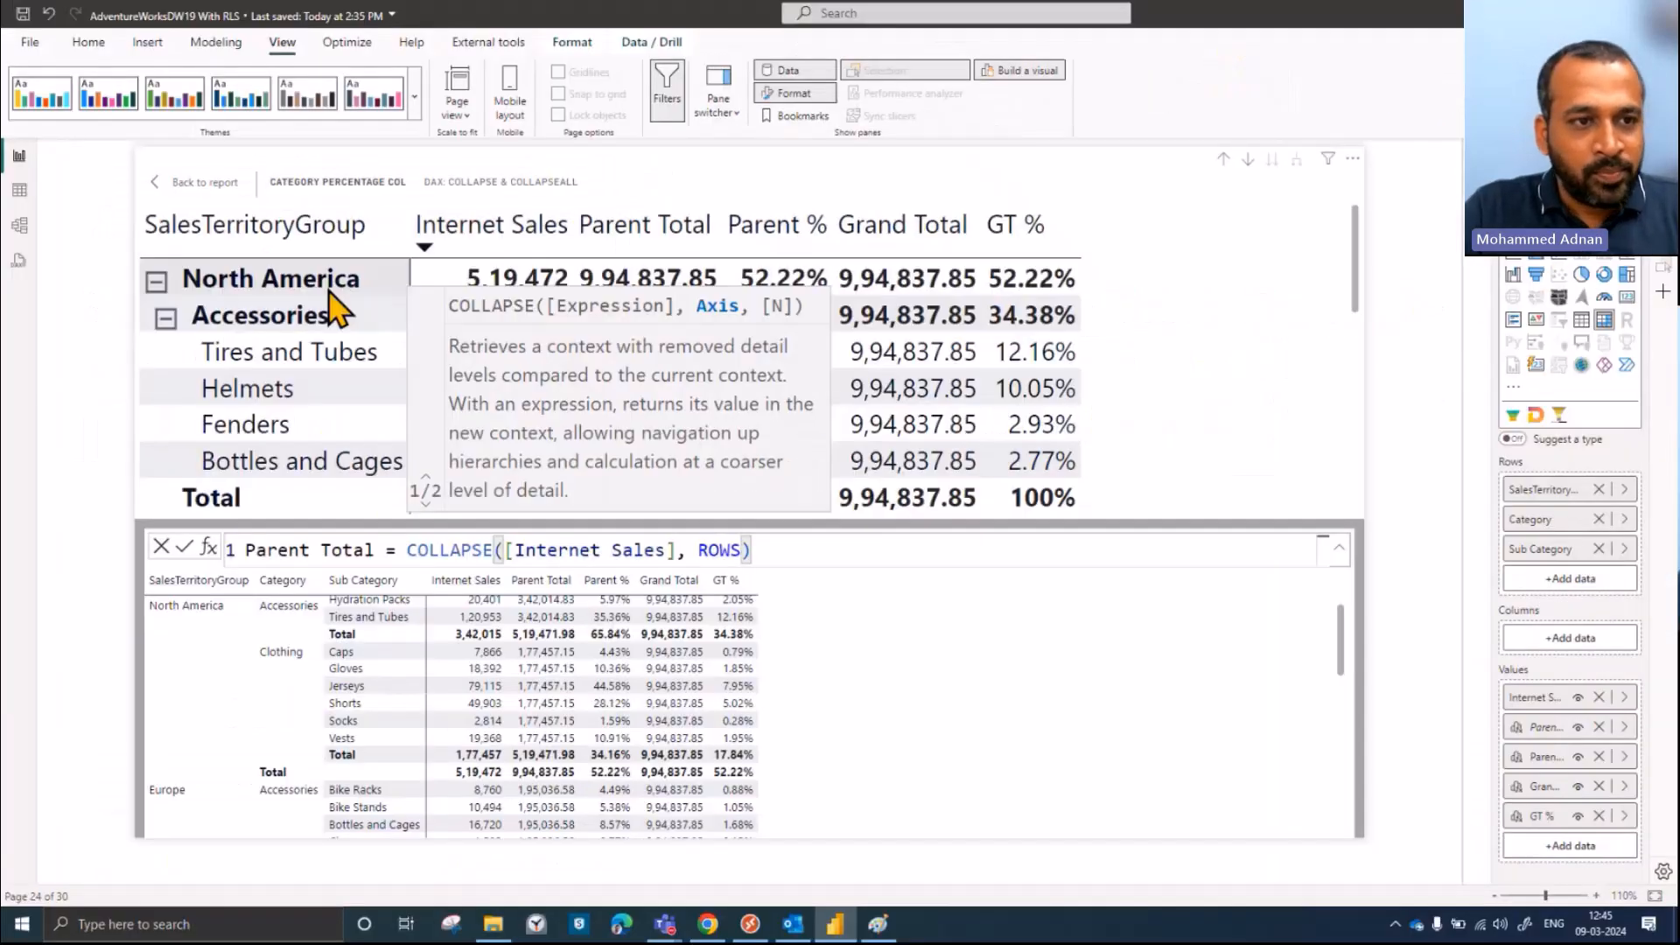
click(1225, 159)
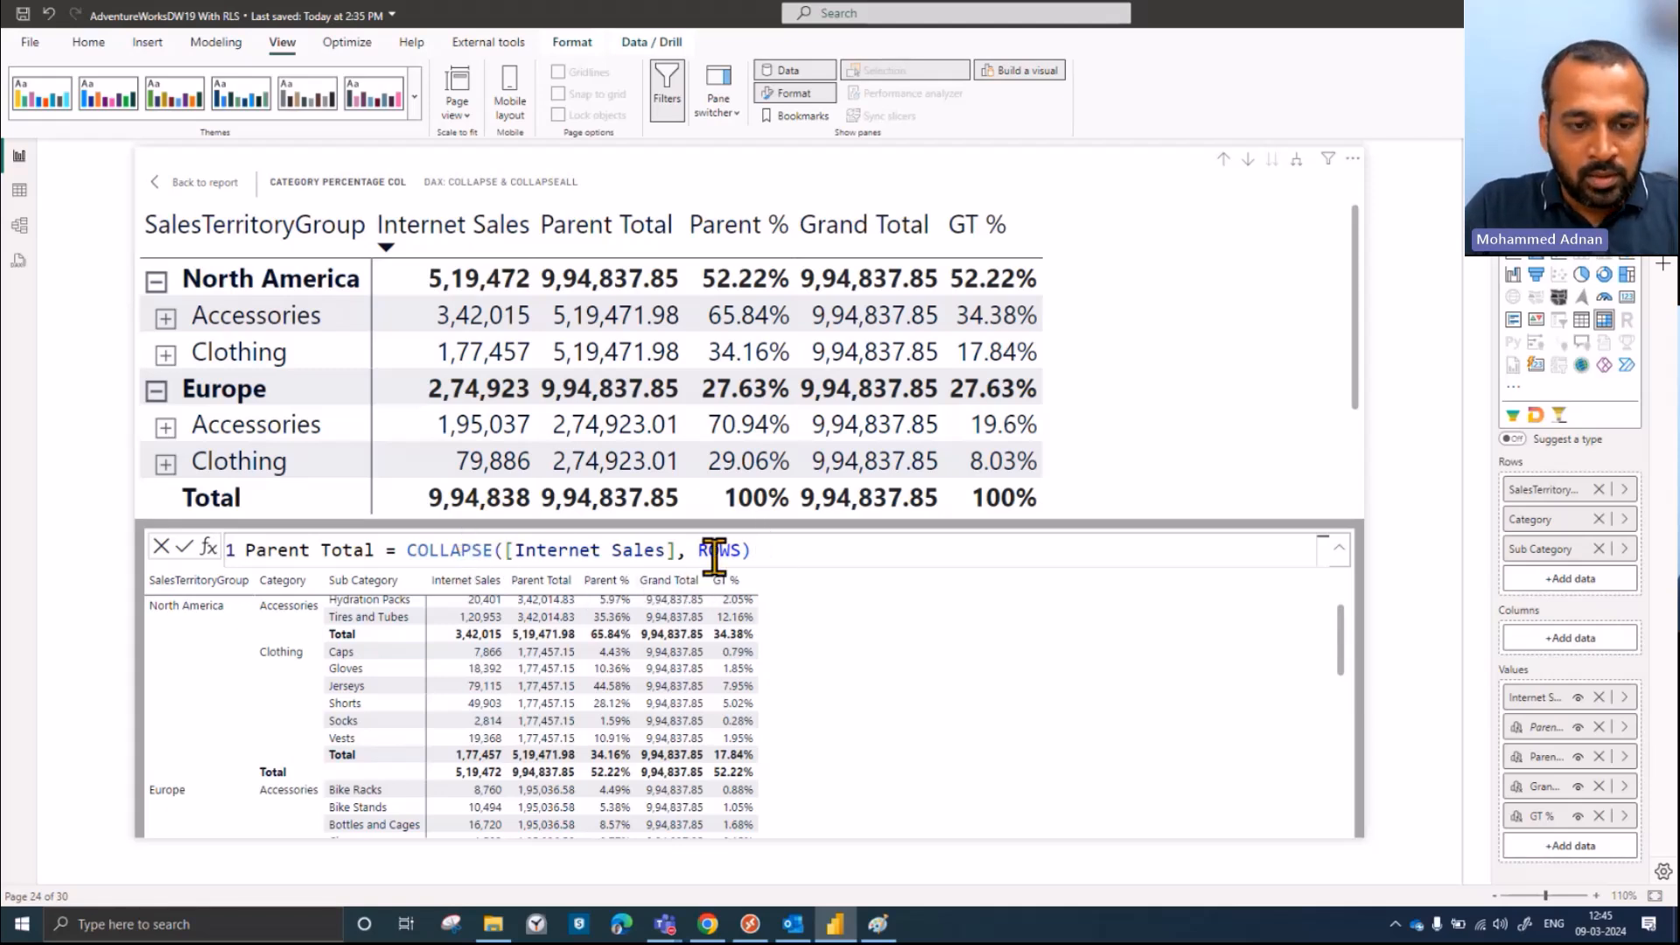
click(768, 544)
key(BackSpace)
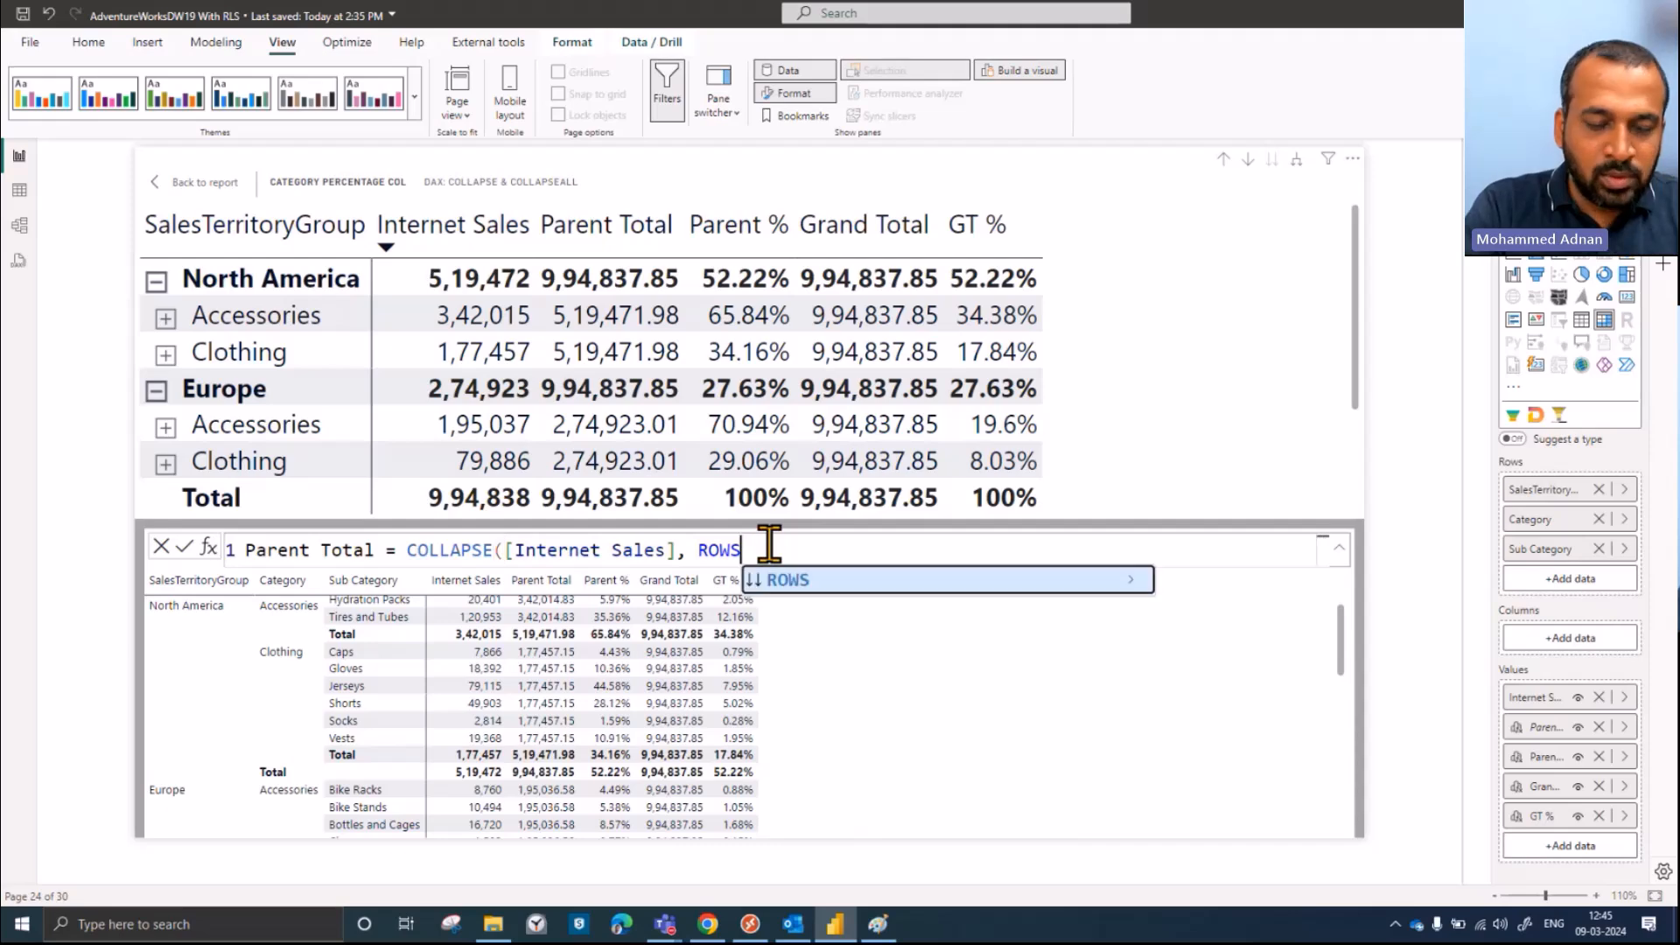
text(,)
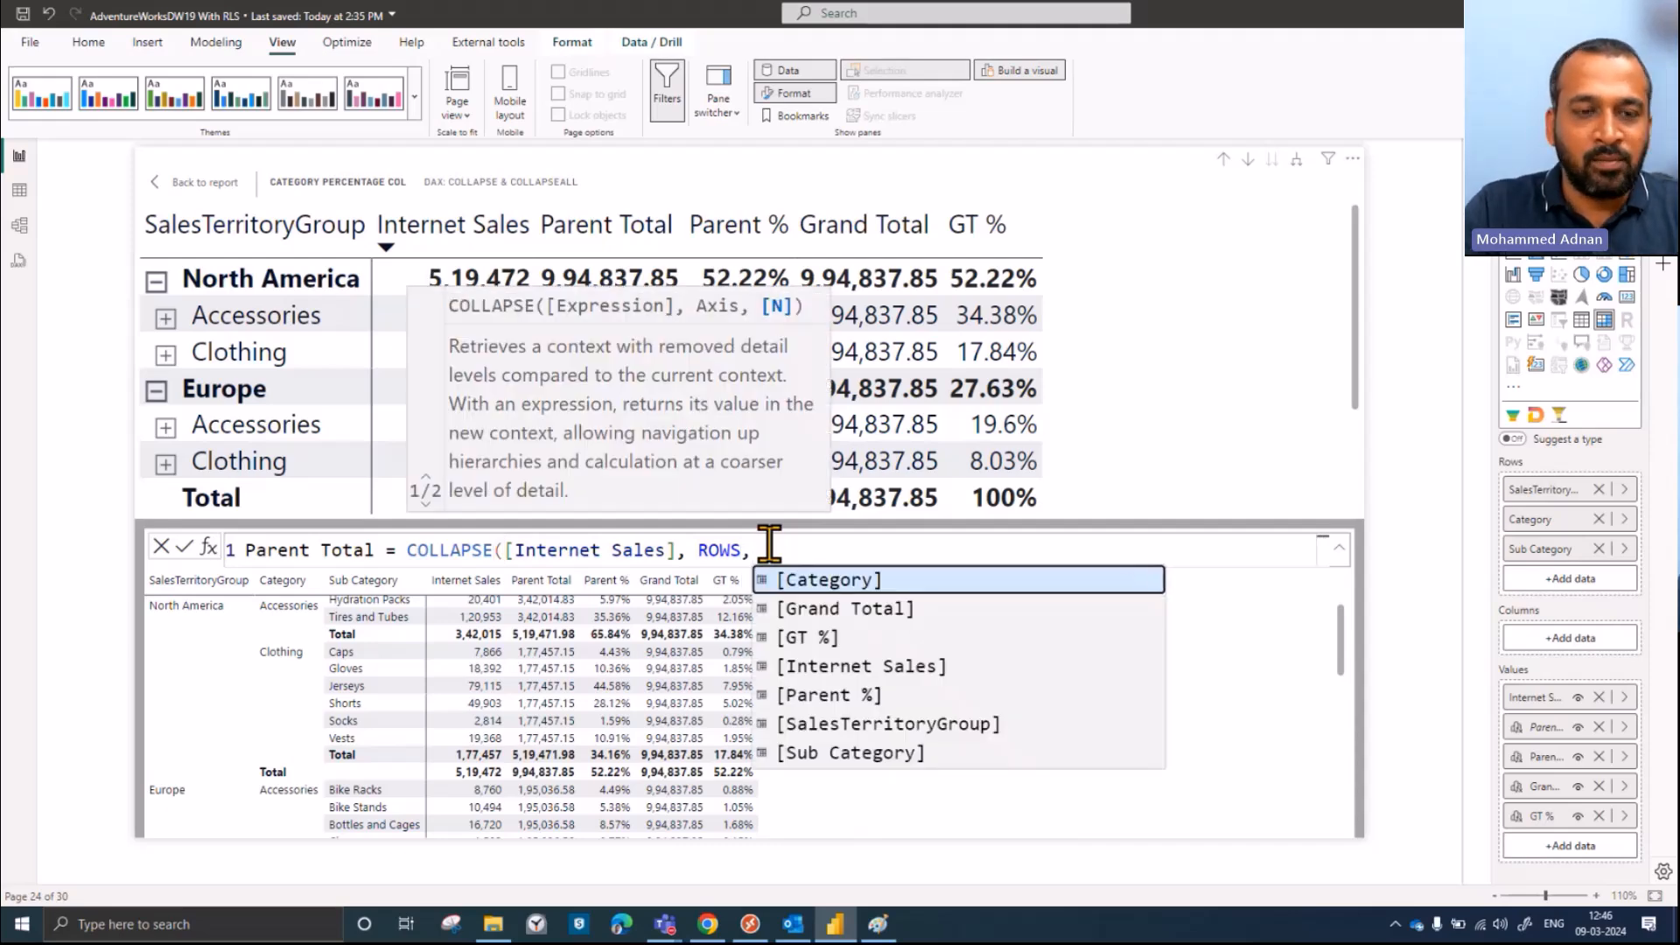
Step: Study the N parameter and the GrandParentValue example in the COLLAPSE documentation in the browser
click(707, 924)
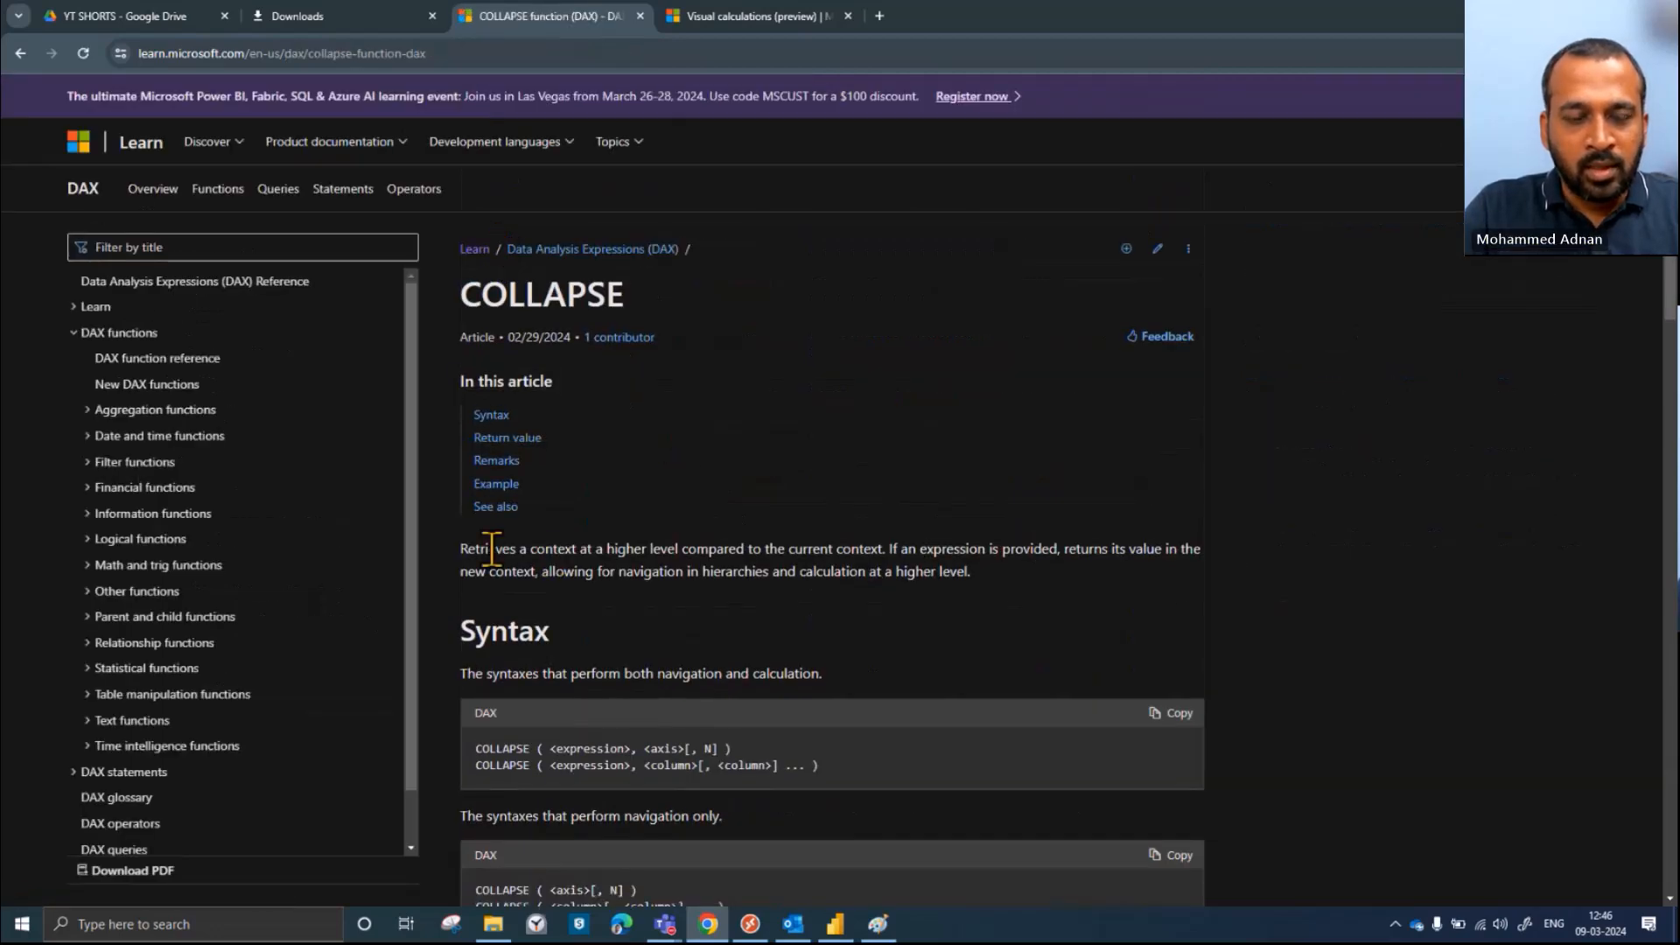
scroll(717, 554, down, 5)
scroll(718, 554, down, 4)
scroll(670, 517, up, 2)
drag(585, 497, 780, 495)
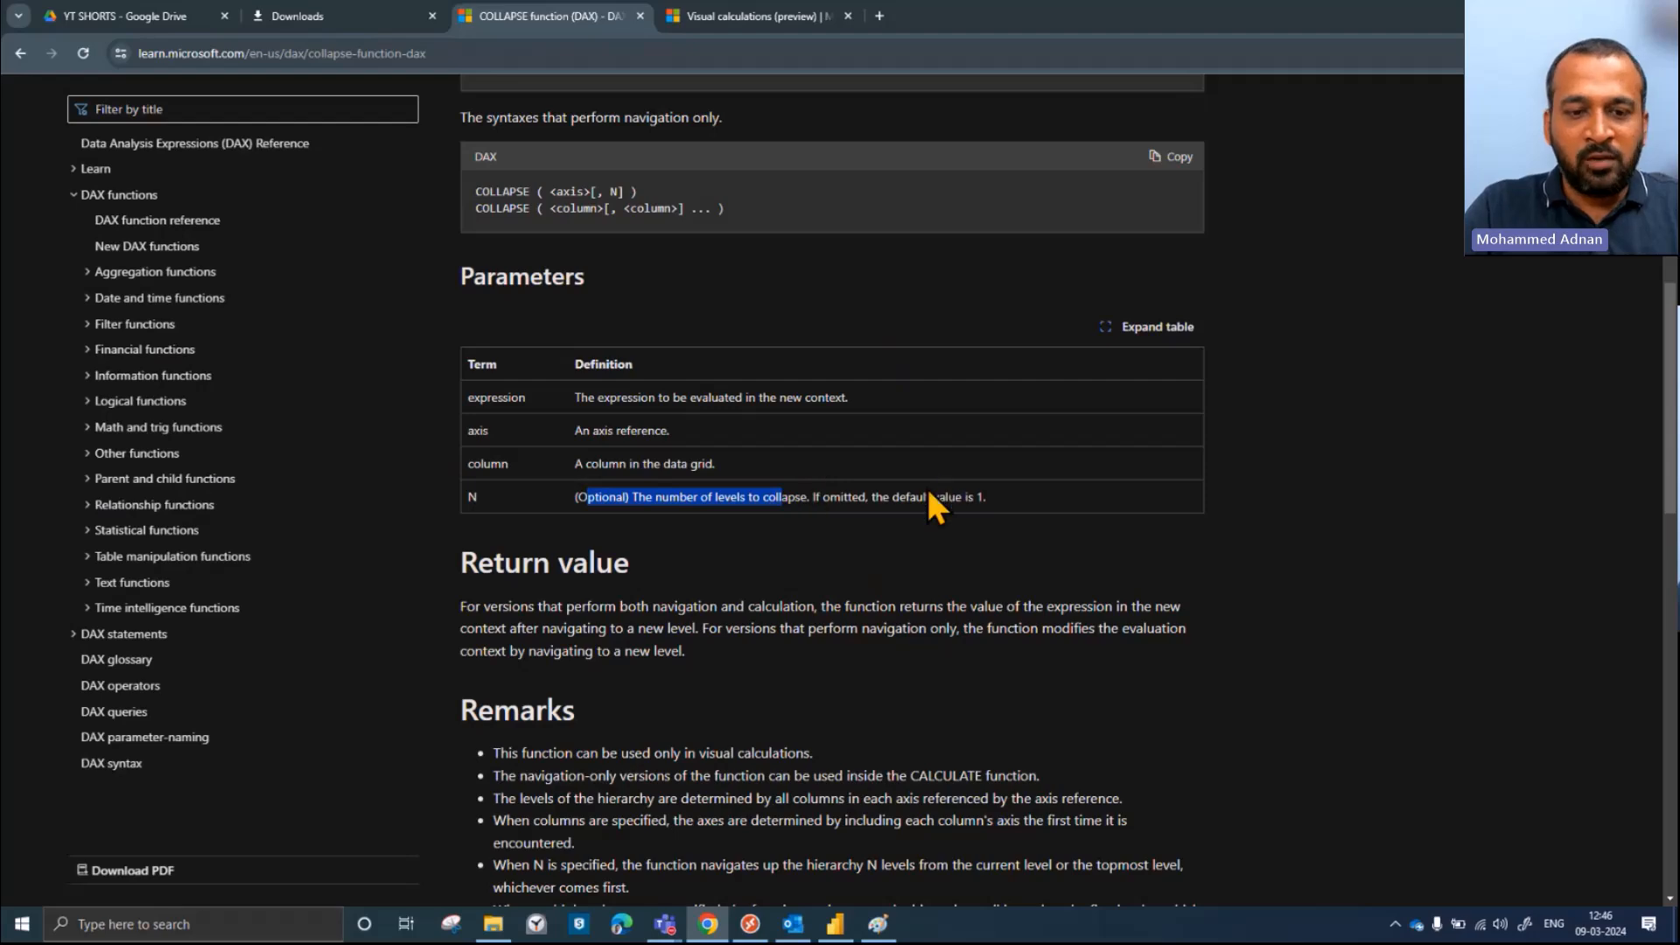
scroll(927, 488, down, 4)
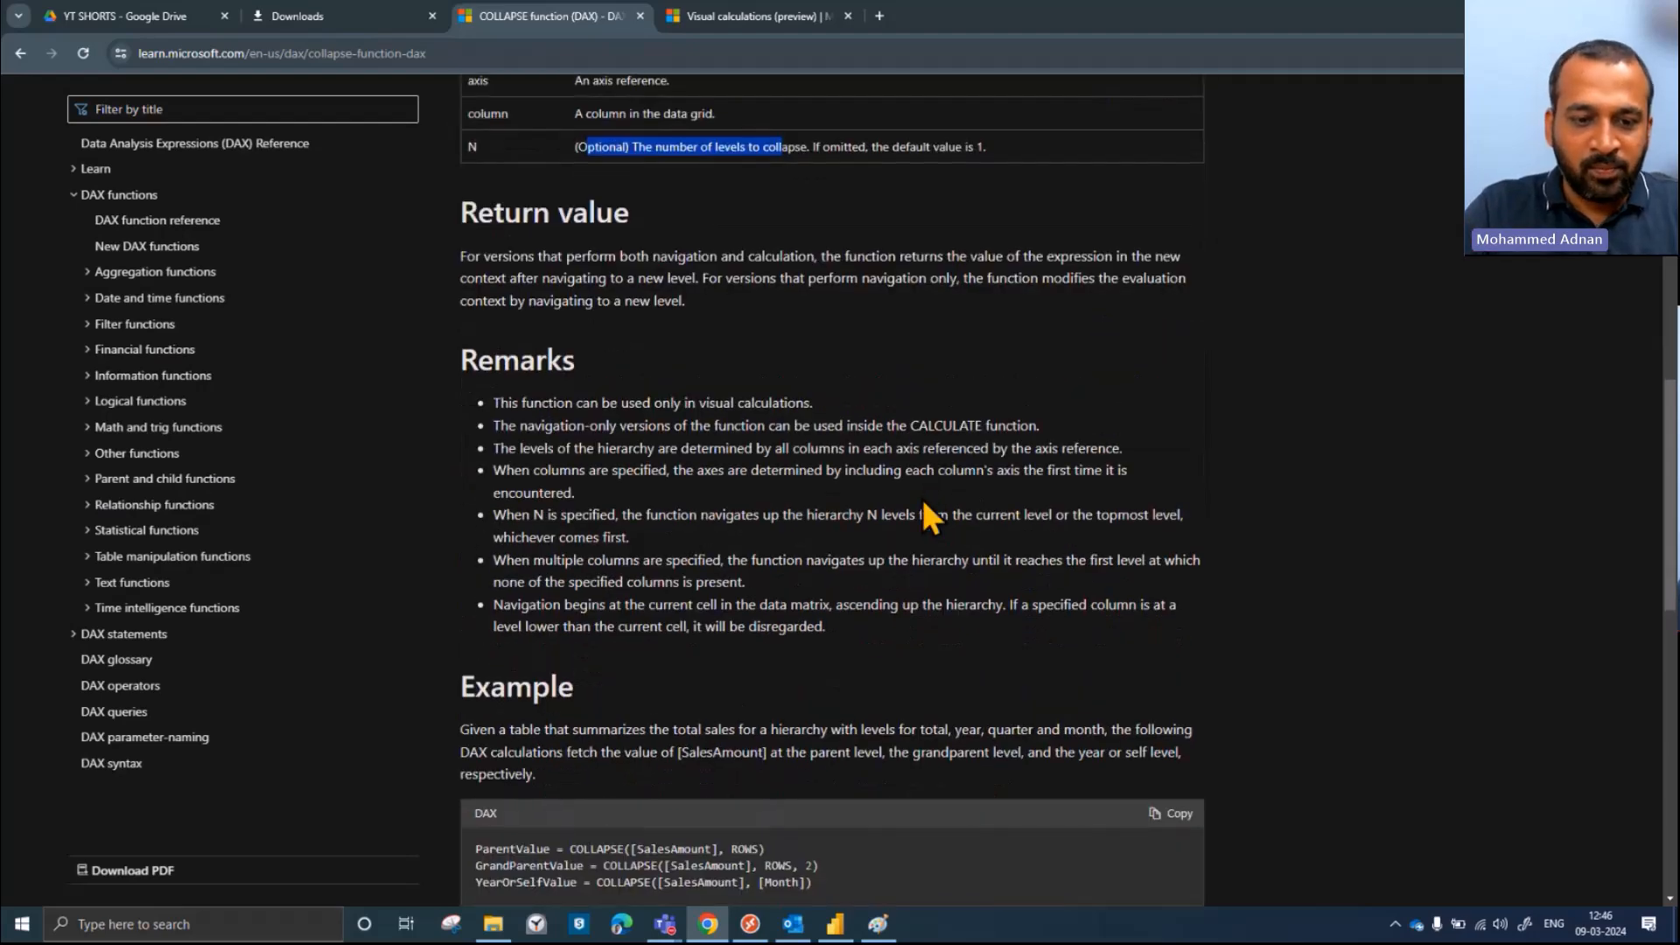
scroll(923, 497, down, 6)
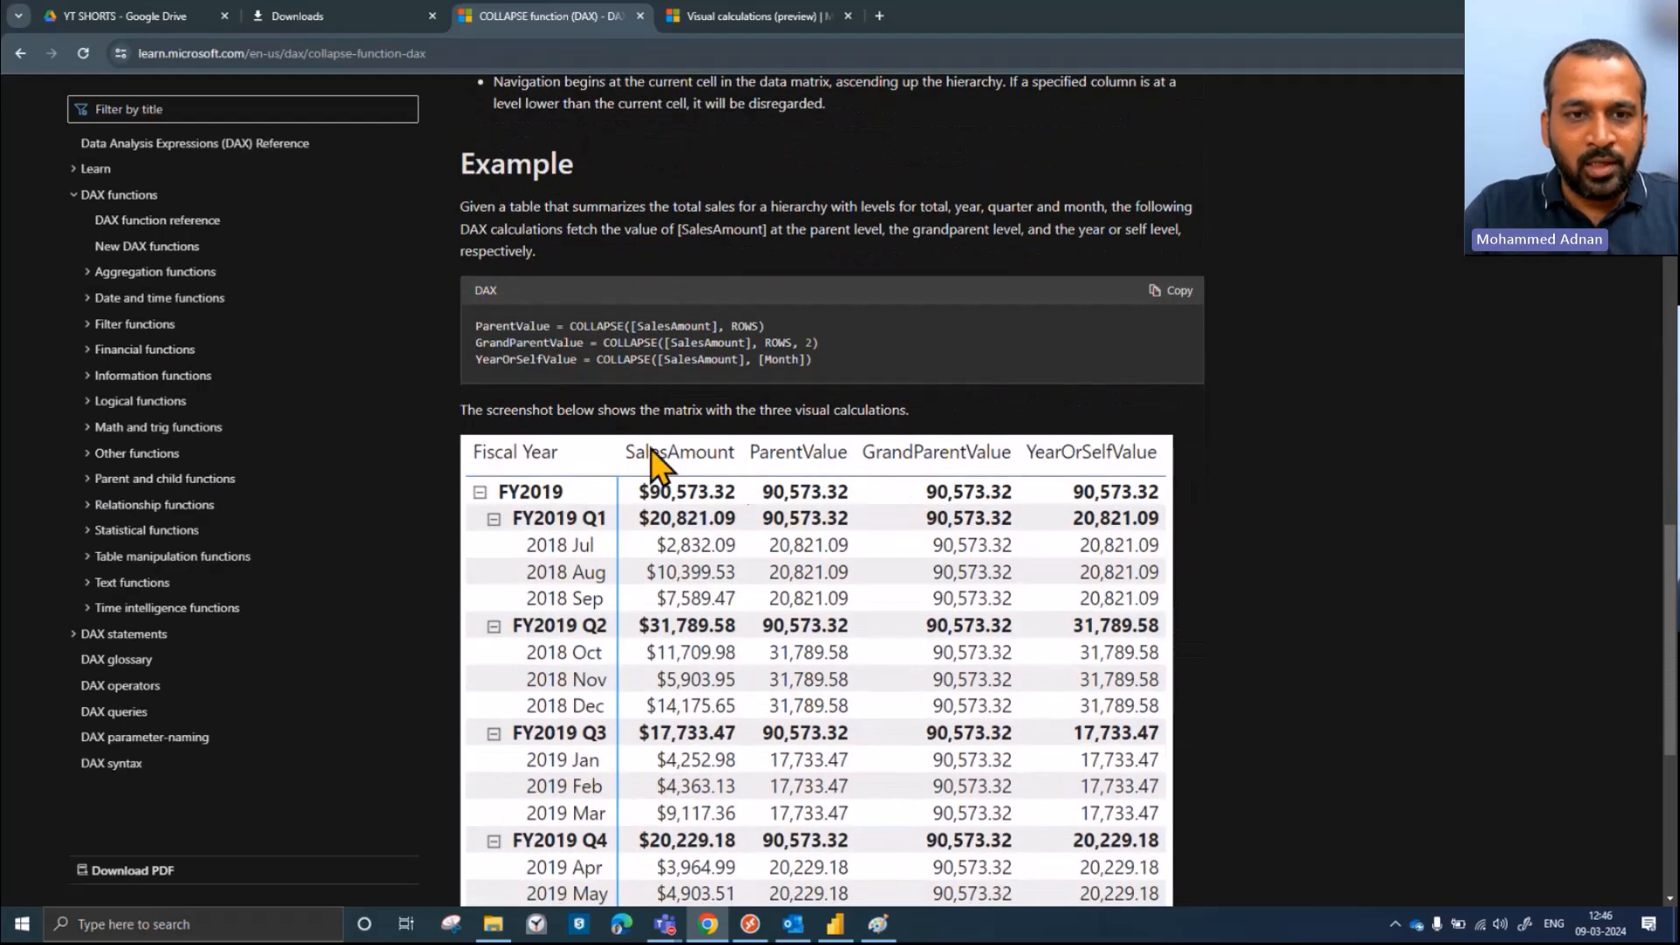
scroll(553, 359, down, 1)
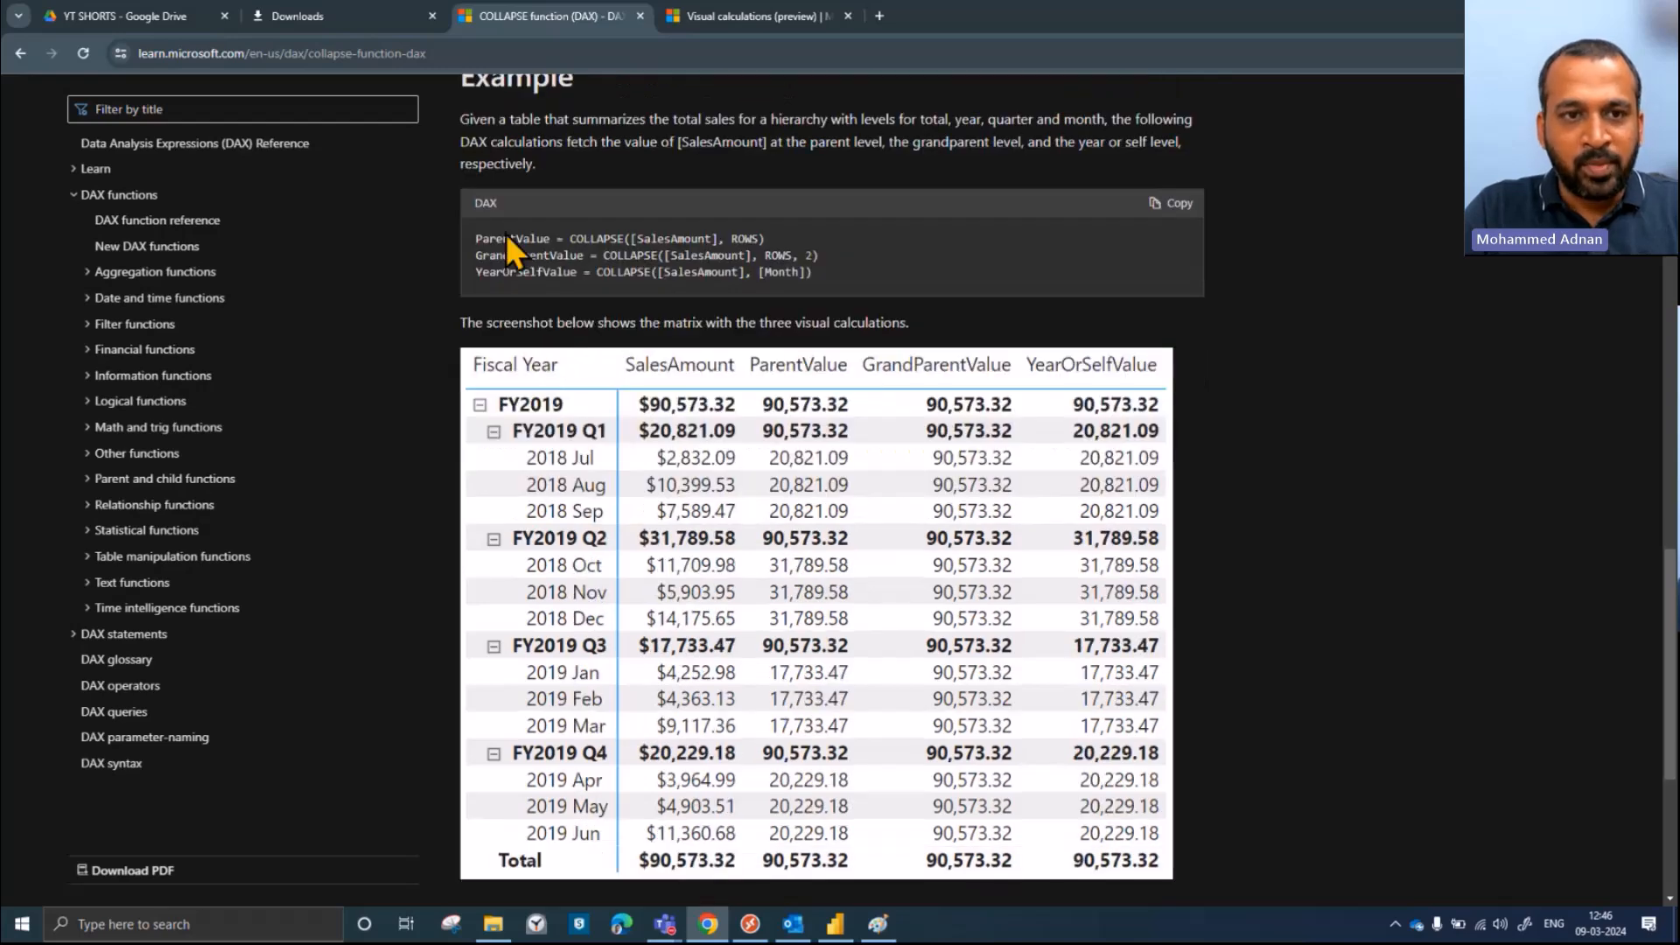
drag(625, 236, 657, 239)
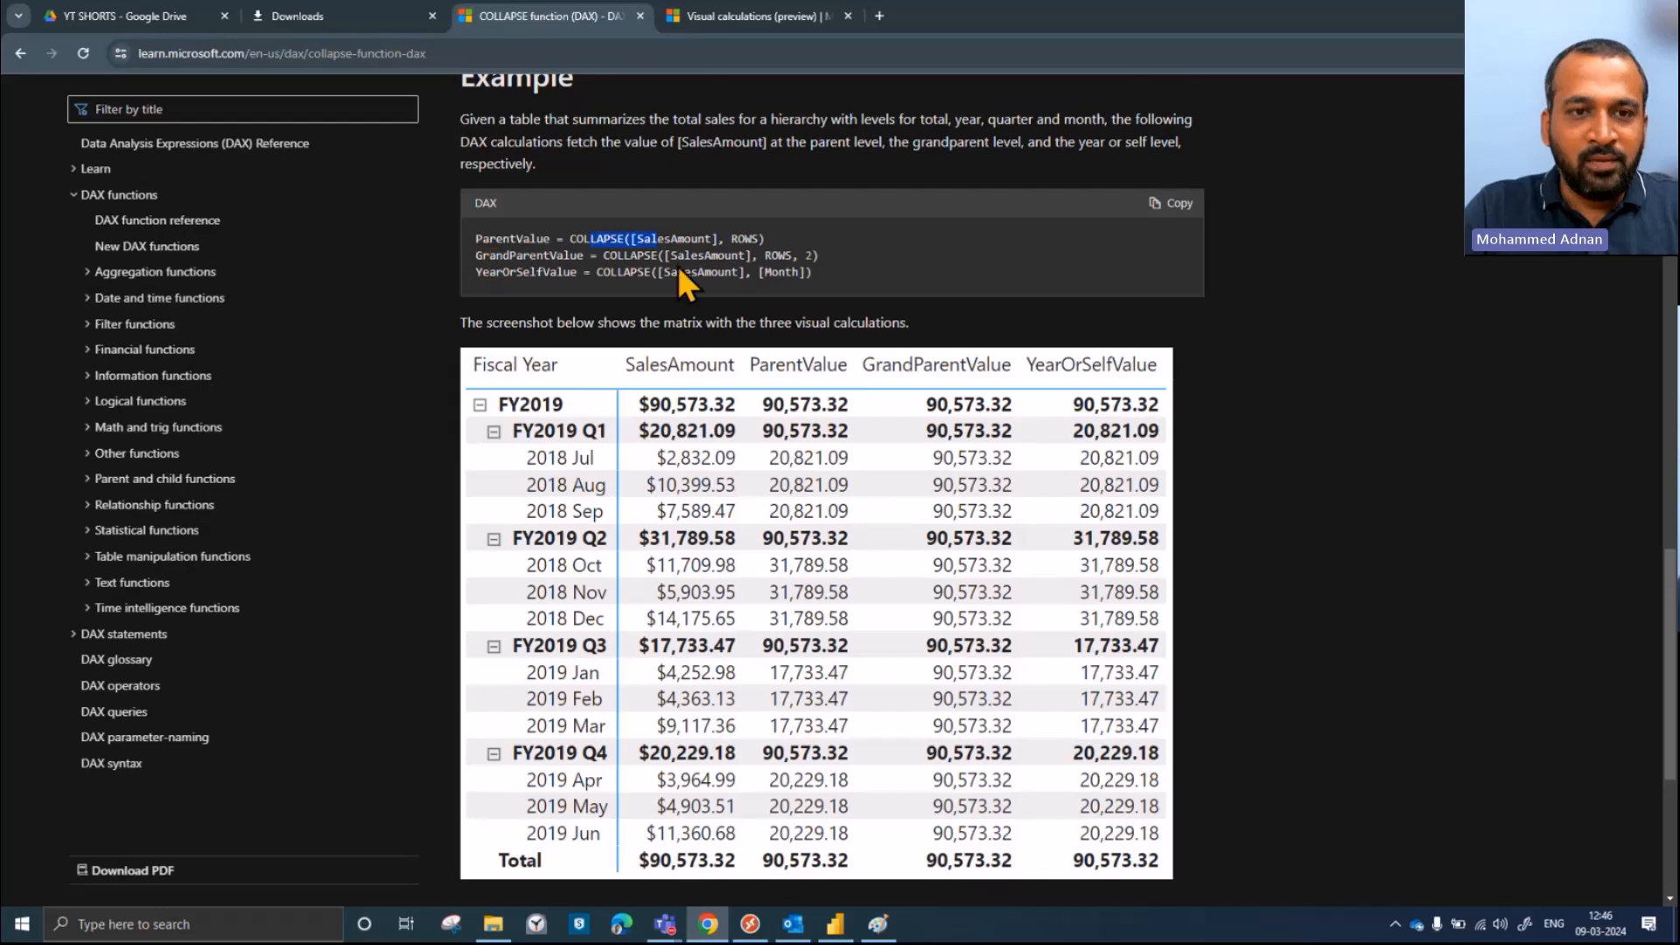
drag(496, 256, 575, 259)
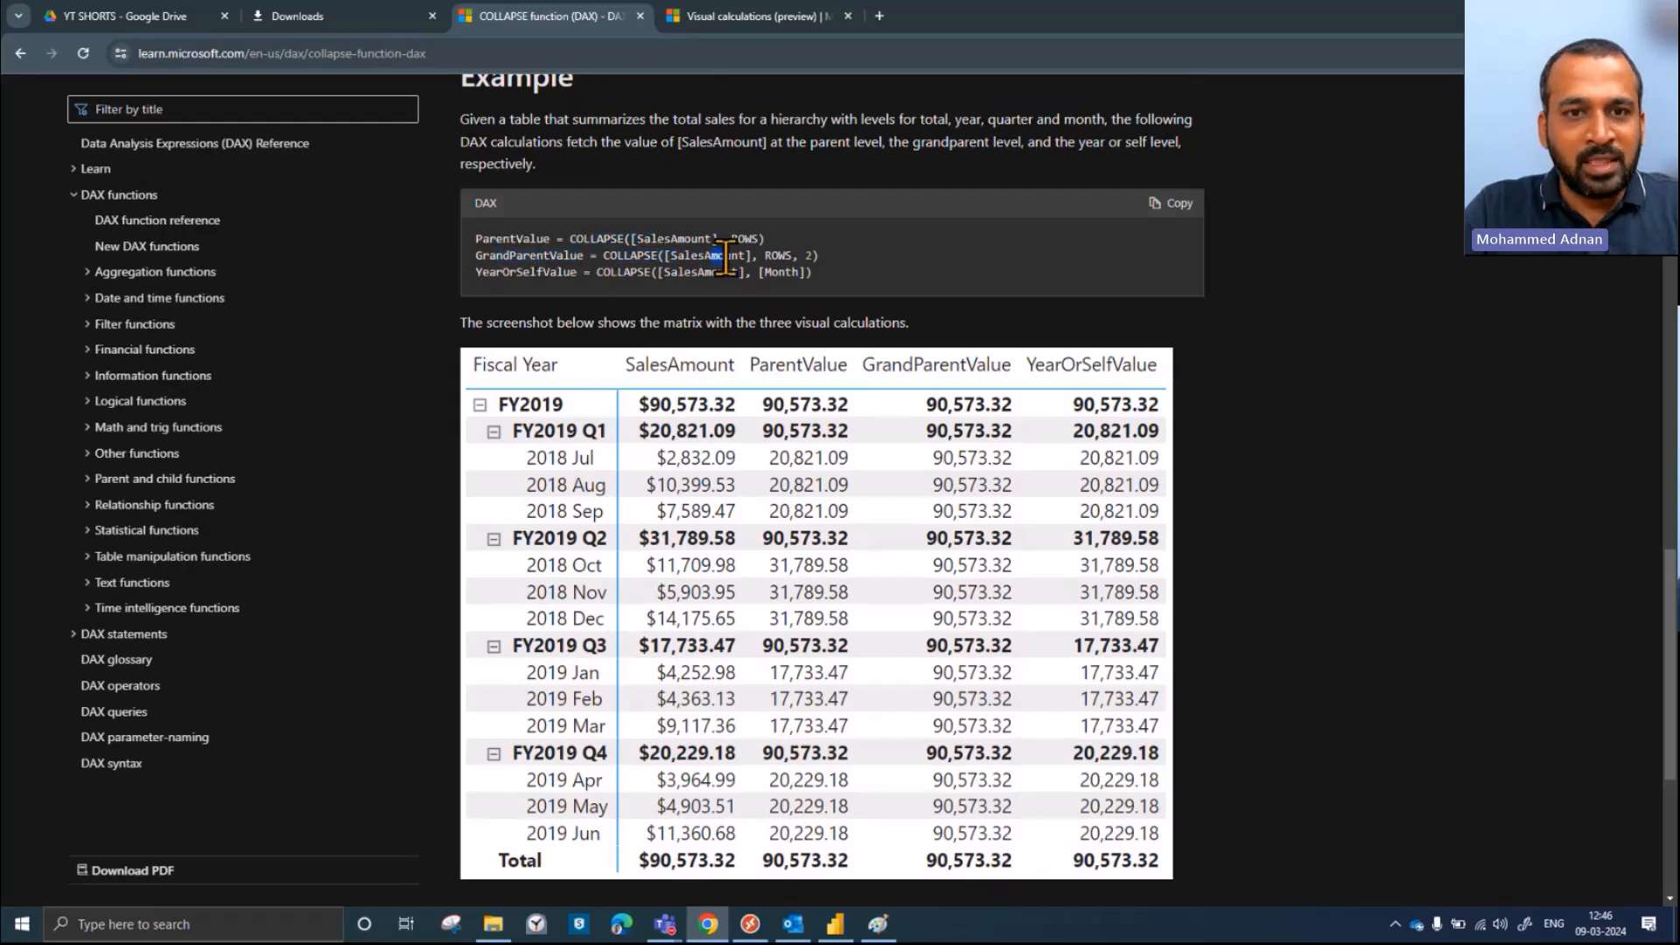
drag(773, 256, 816, 256)
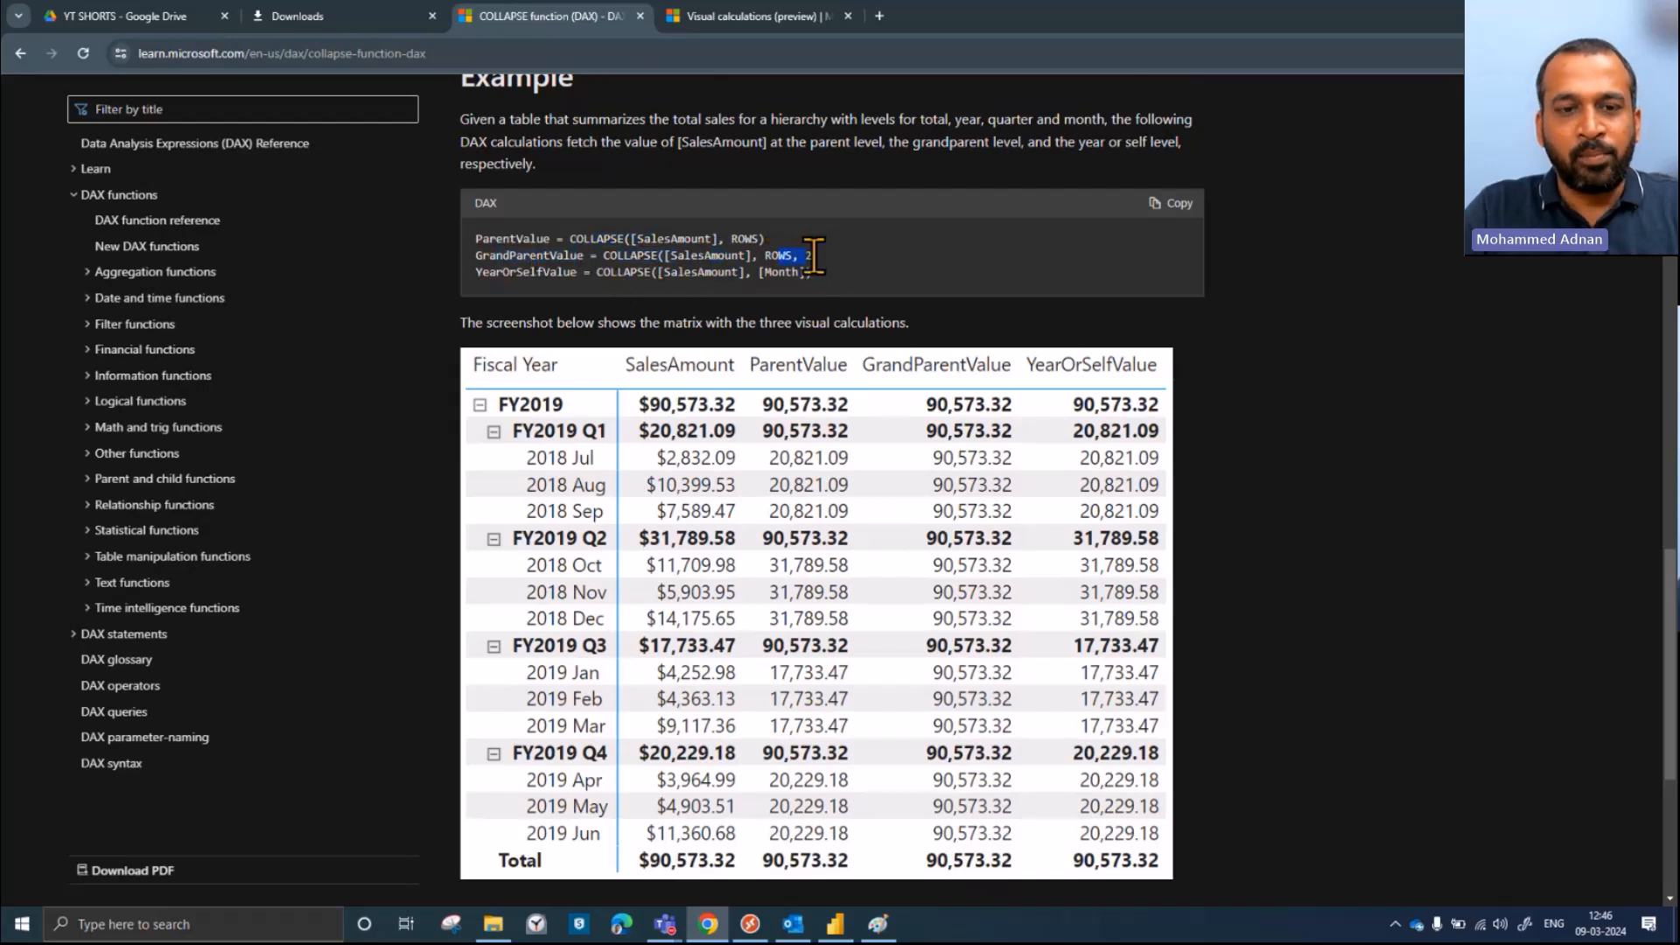
key(alt+Tab)
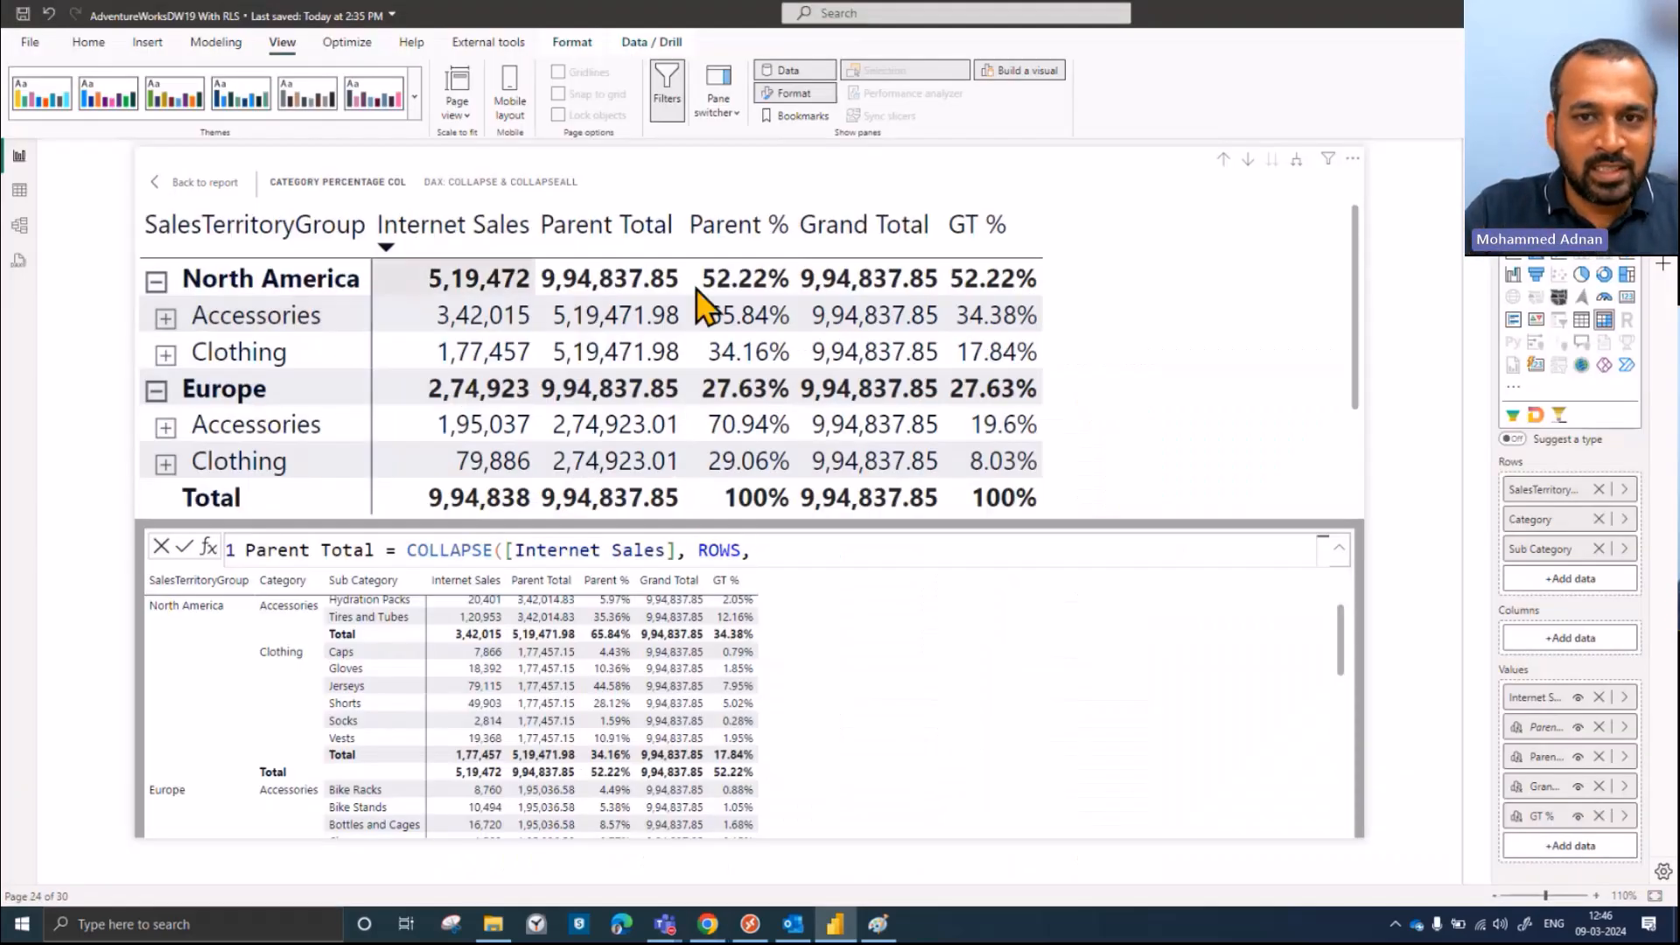
Step: Expand the matrix to the Sub Category level and commit Parent Total as COLLAPSE([Internet Sales], ROWS,2)
click(1296, 167)
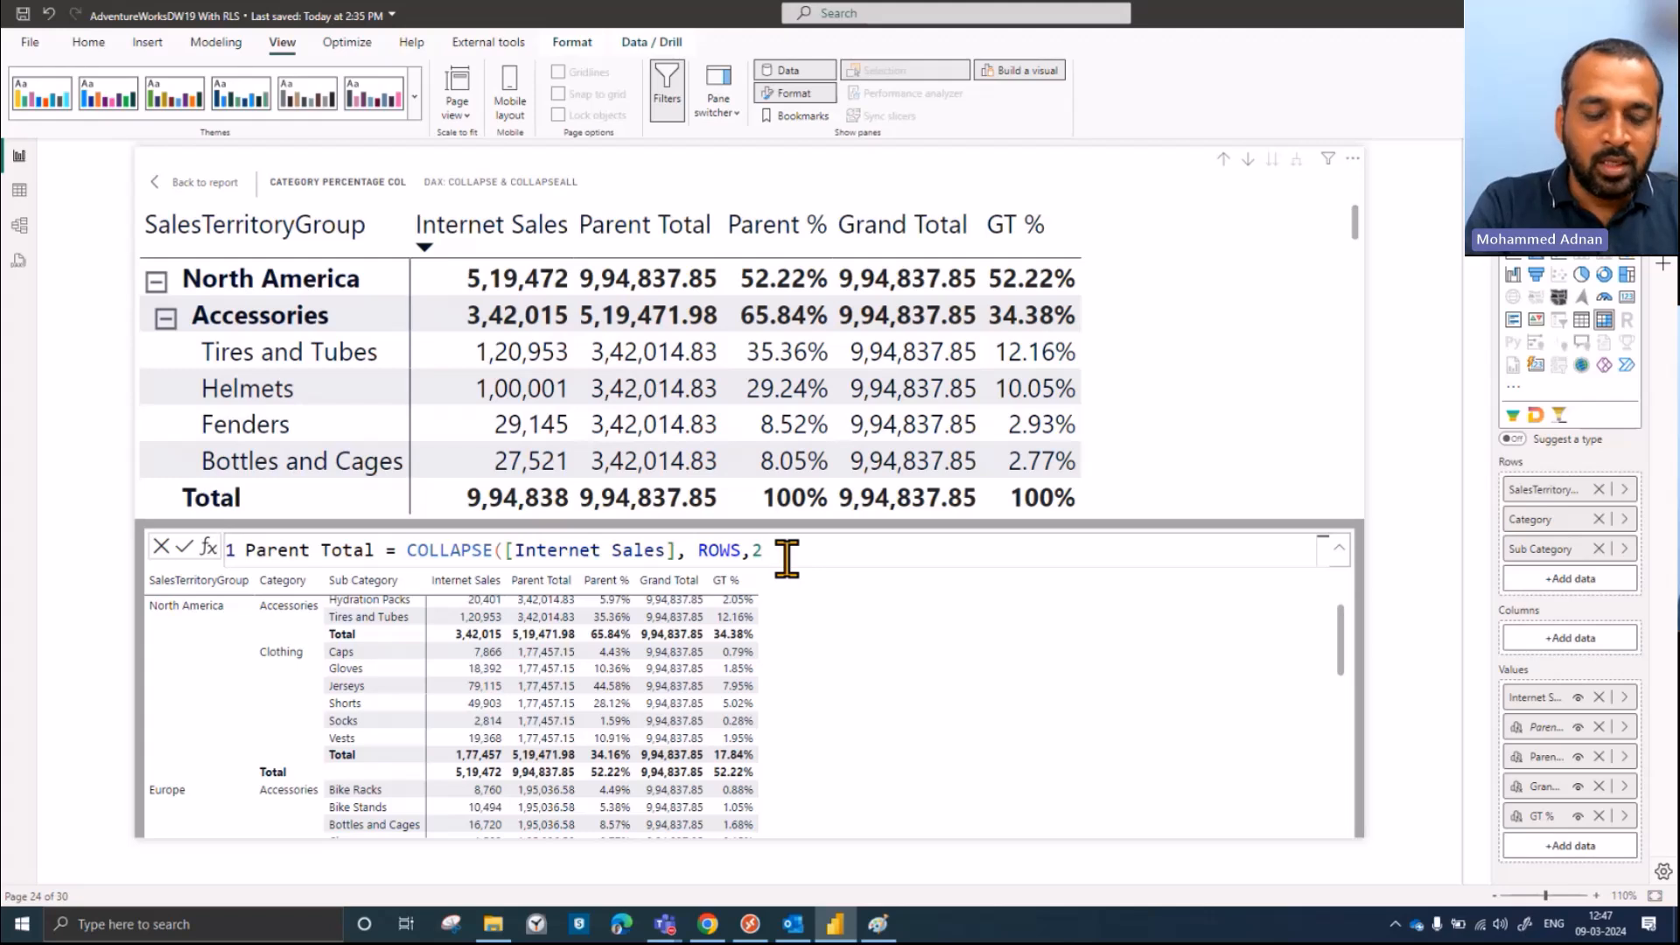
text())
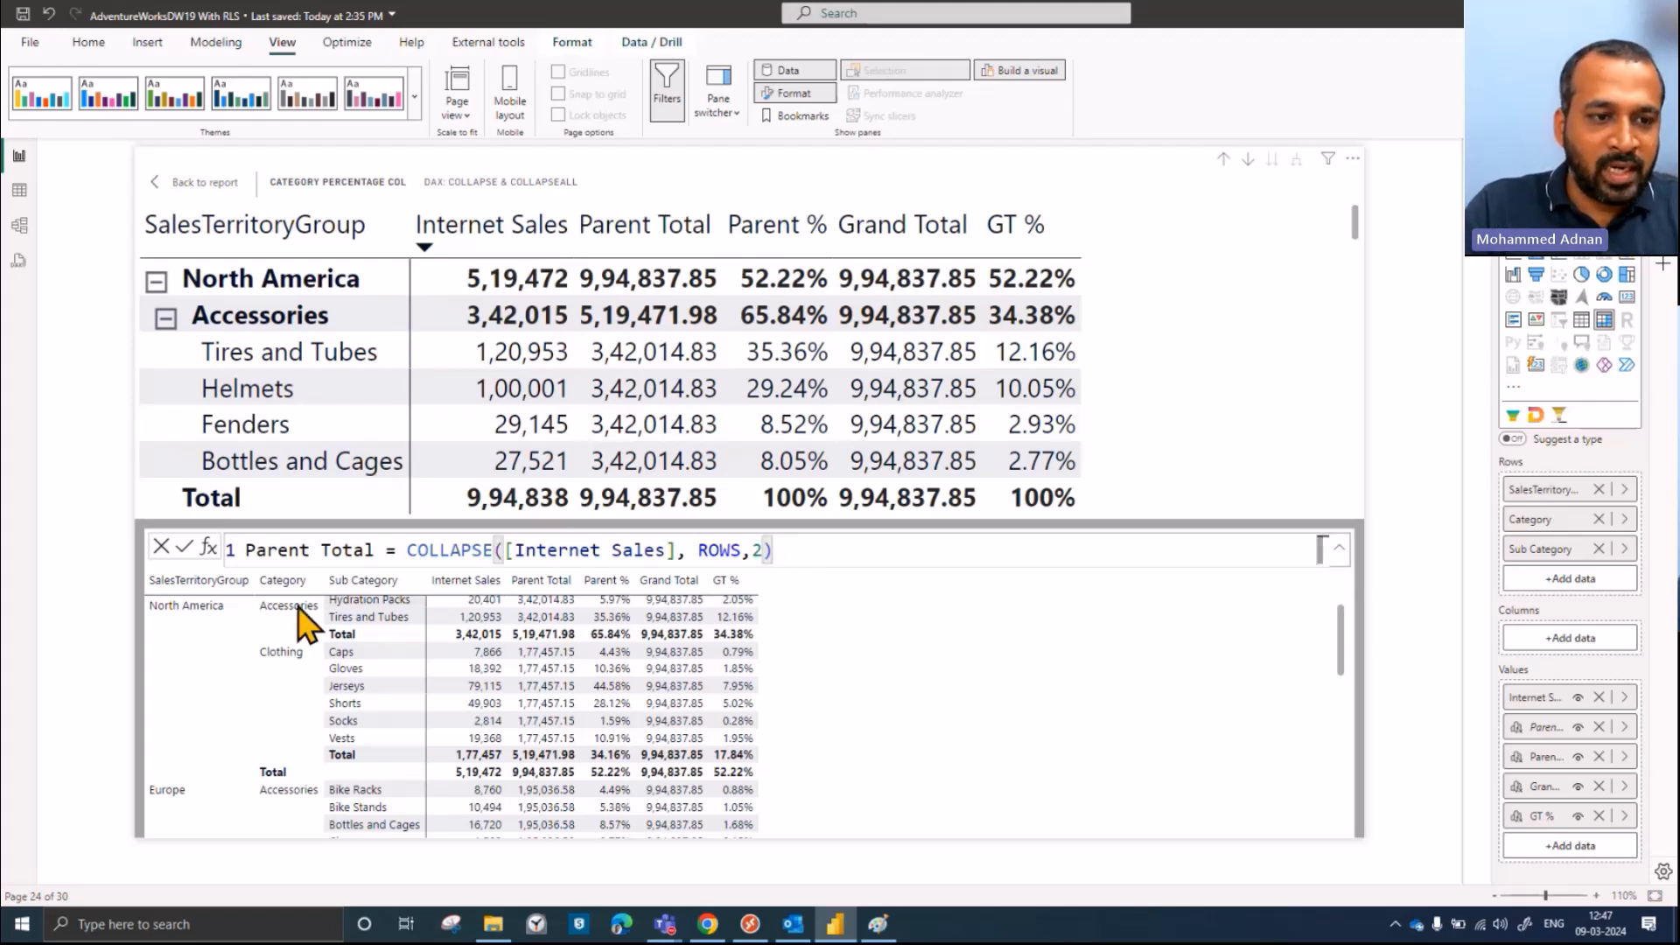
click(184, 548)
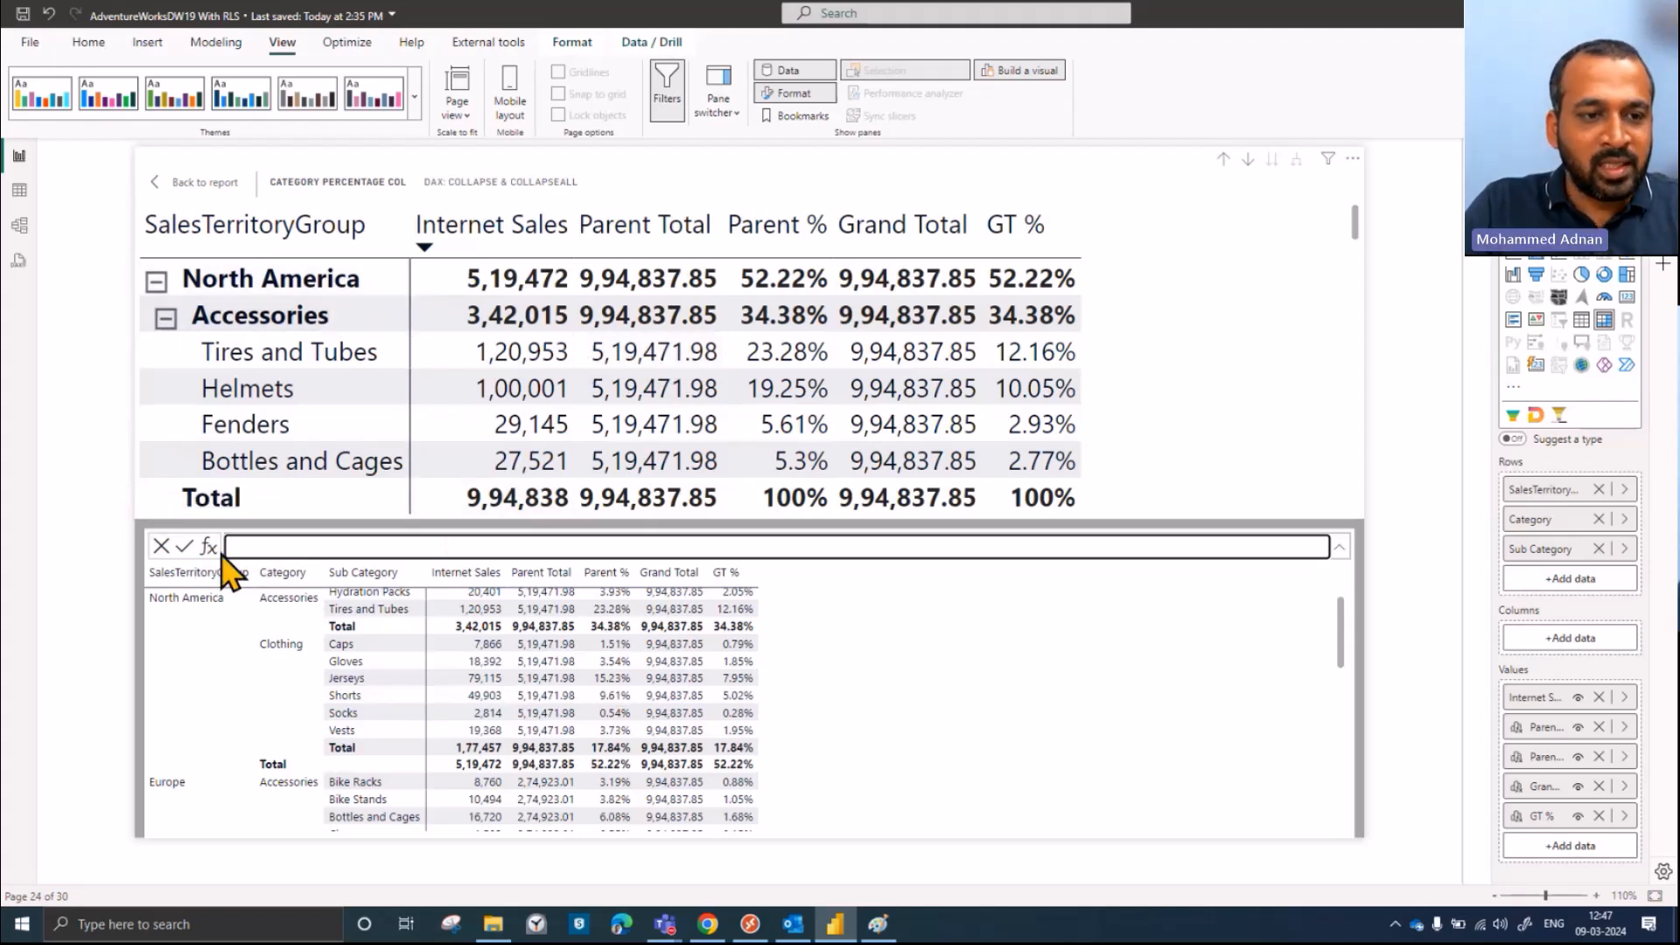
Step: Reopen the Parent Total calculation for editing and copy its entire formula
click(1625, 727)
click(1448, 746)
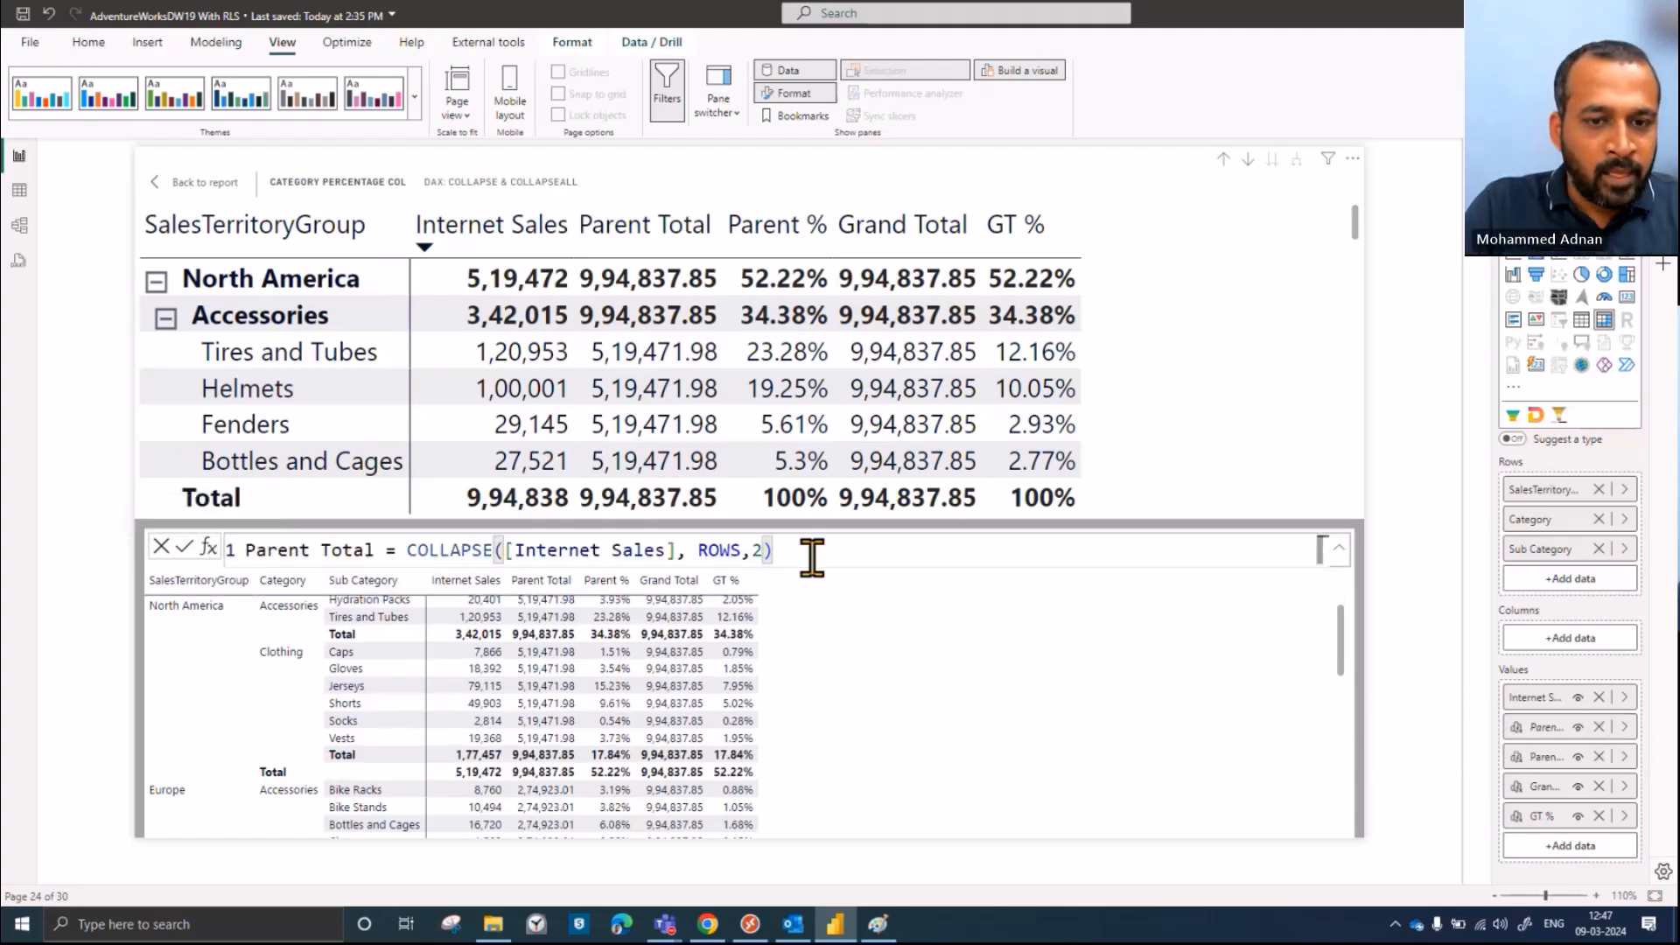
drag(775, 550, 241, 551)
key(ctrl+c)
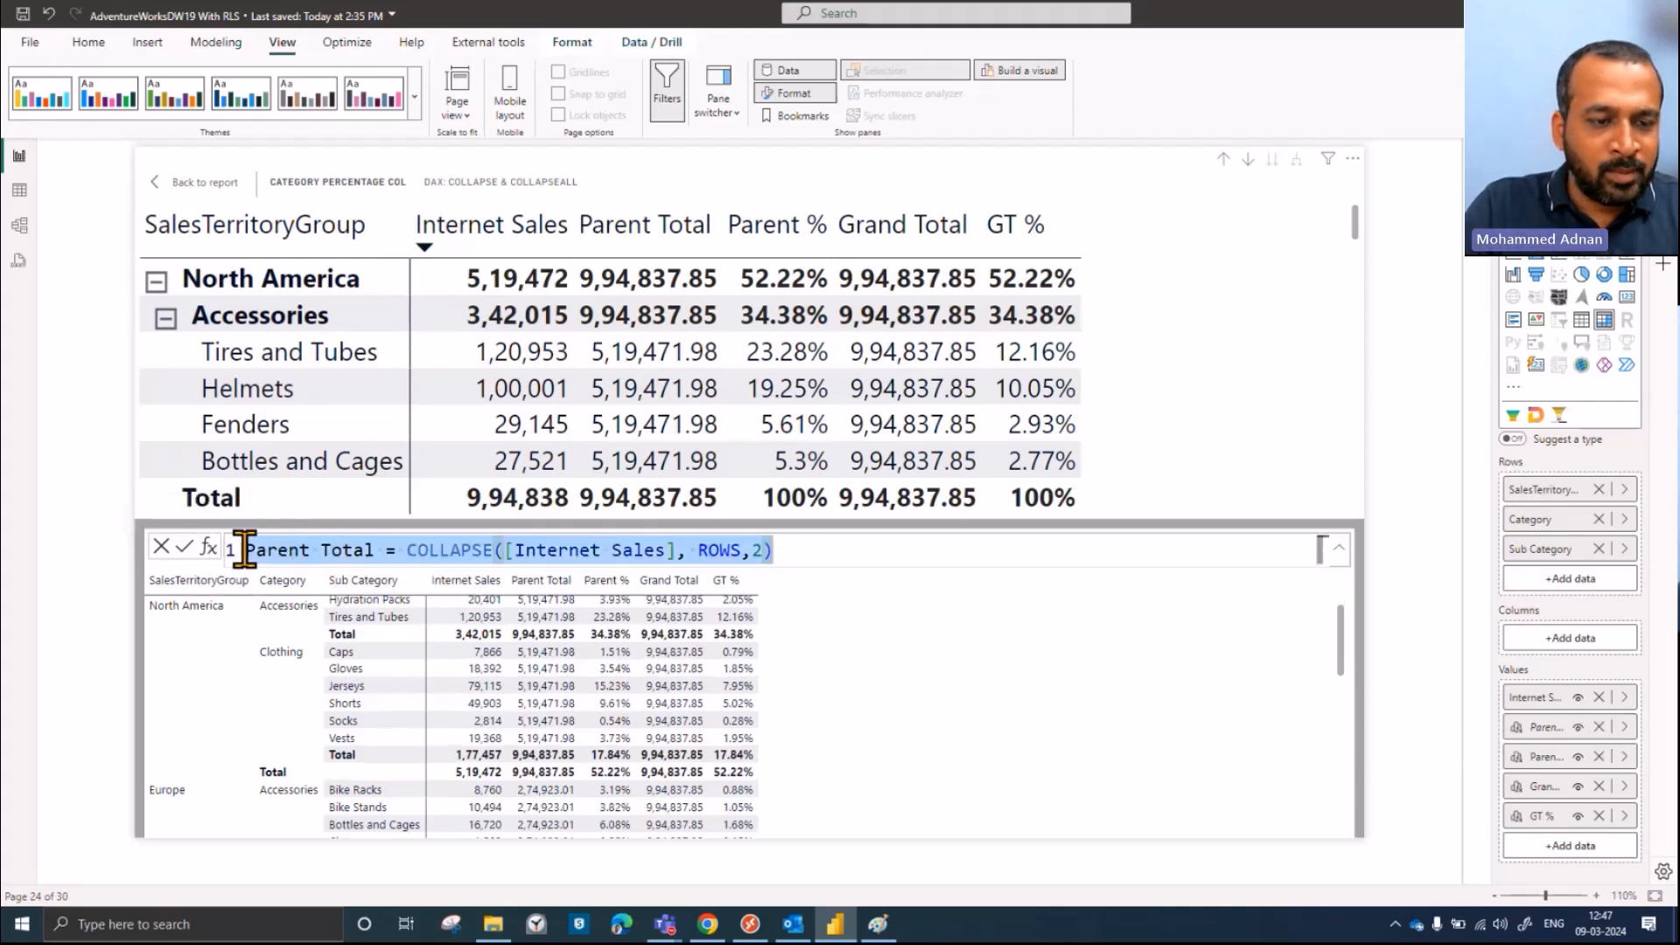
Step: Rename the calculation Parent Total 2 in its formula
click(377, 552)
text(2)
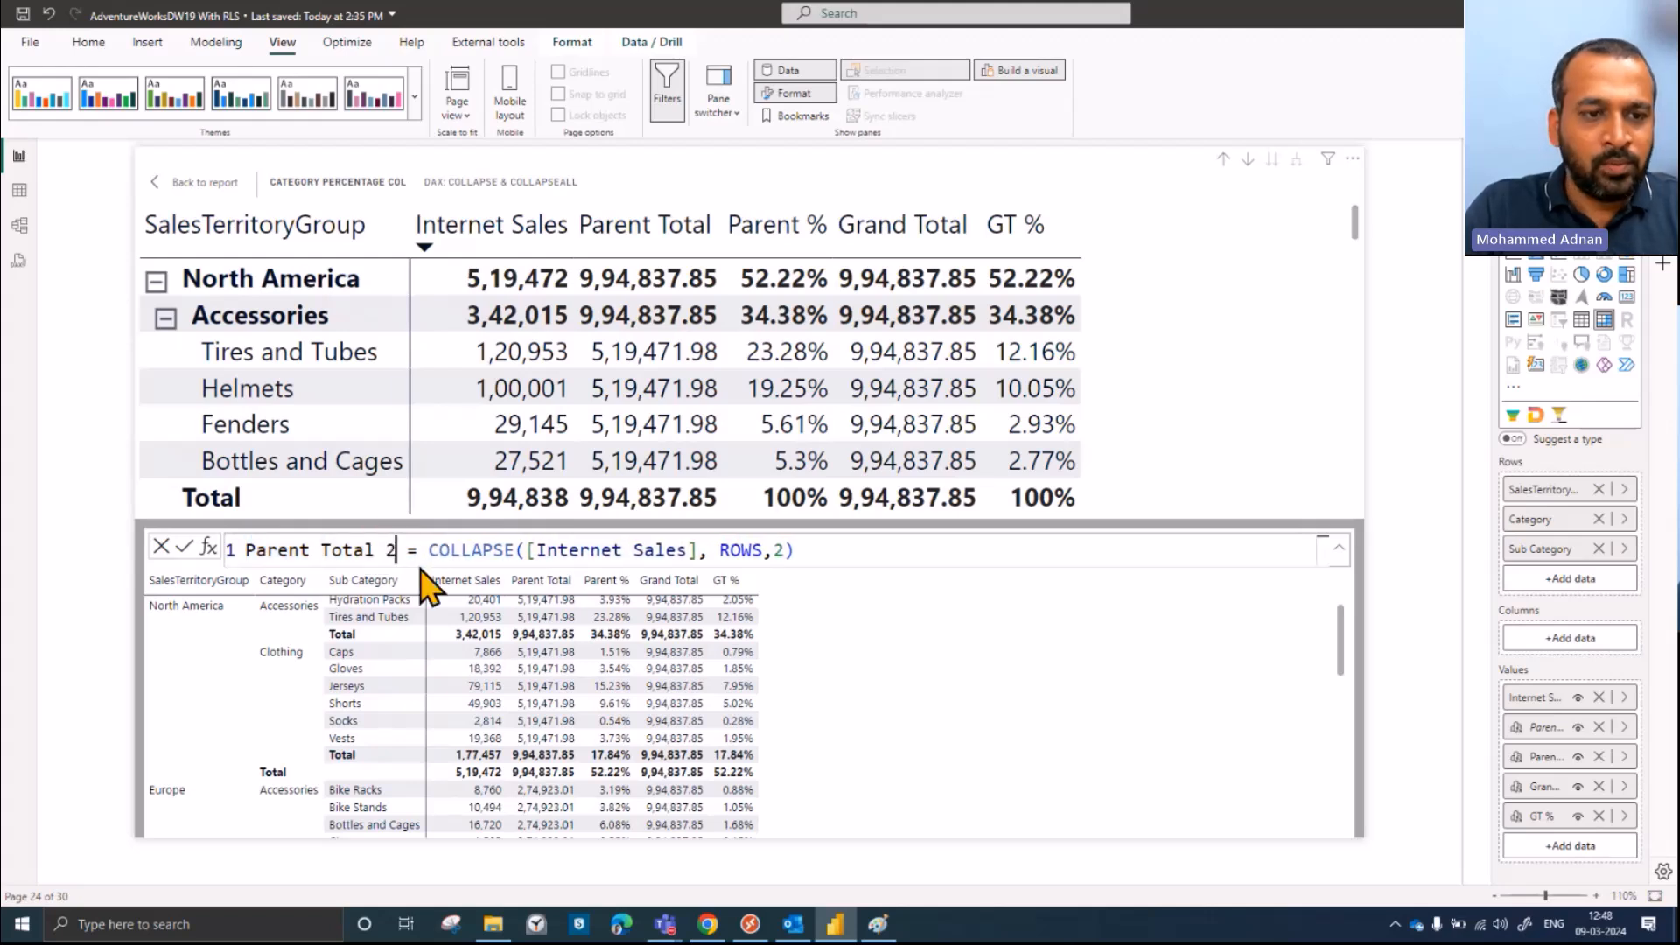
key(Return)
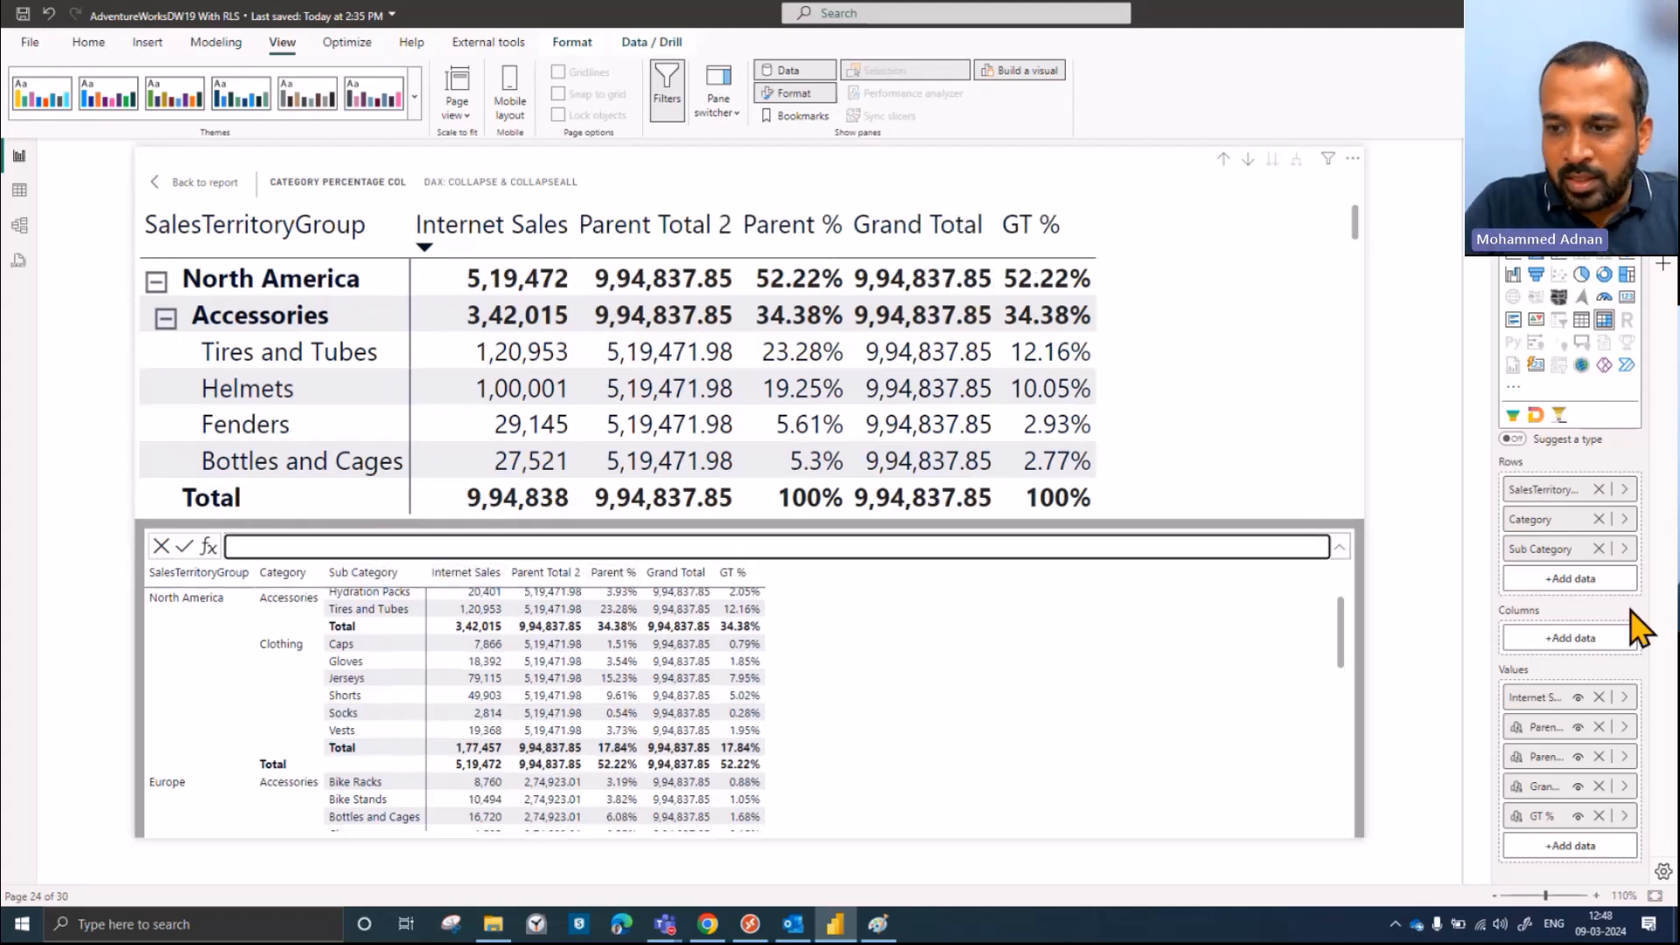
Step: Rename the Parent Total 2 calculation back to Parent Total and commit it as COLLAPSE([Internet Sales], ROWS) without the level argument
click(1620, 731)
click(1466, 748)
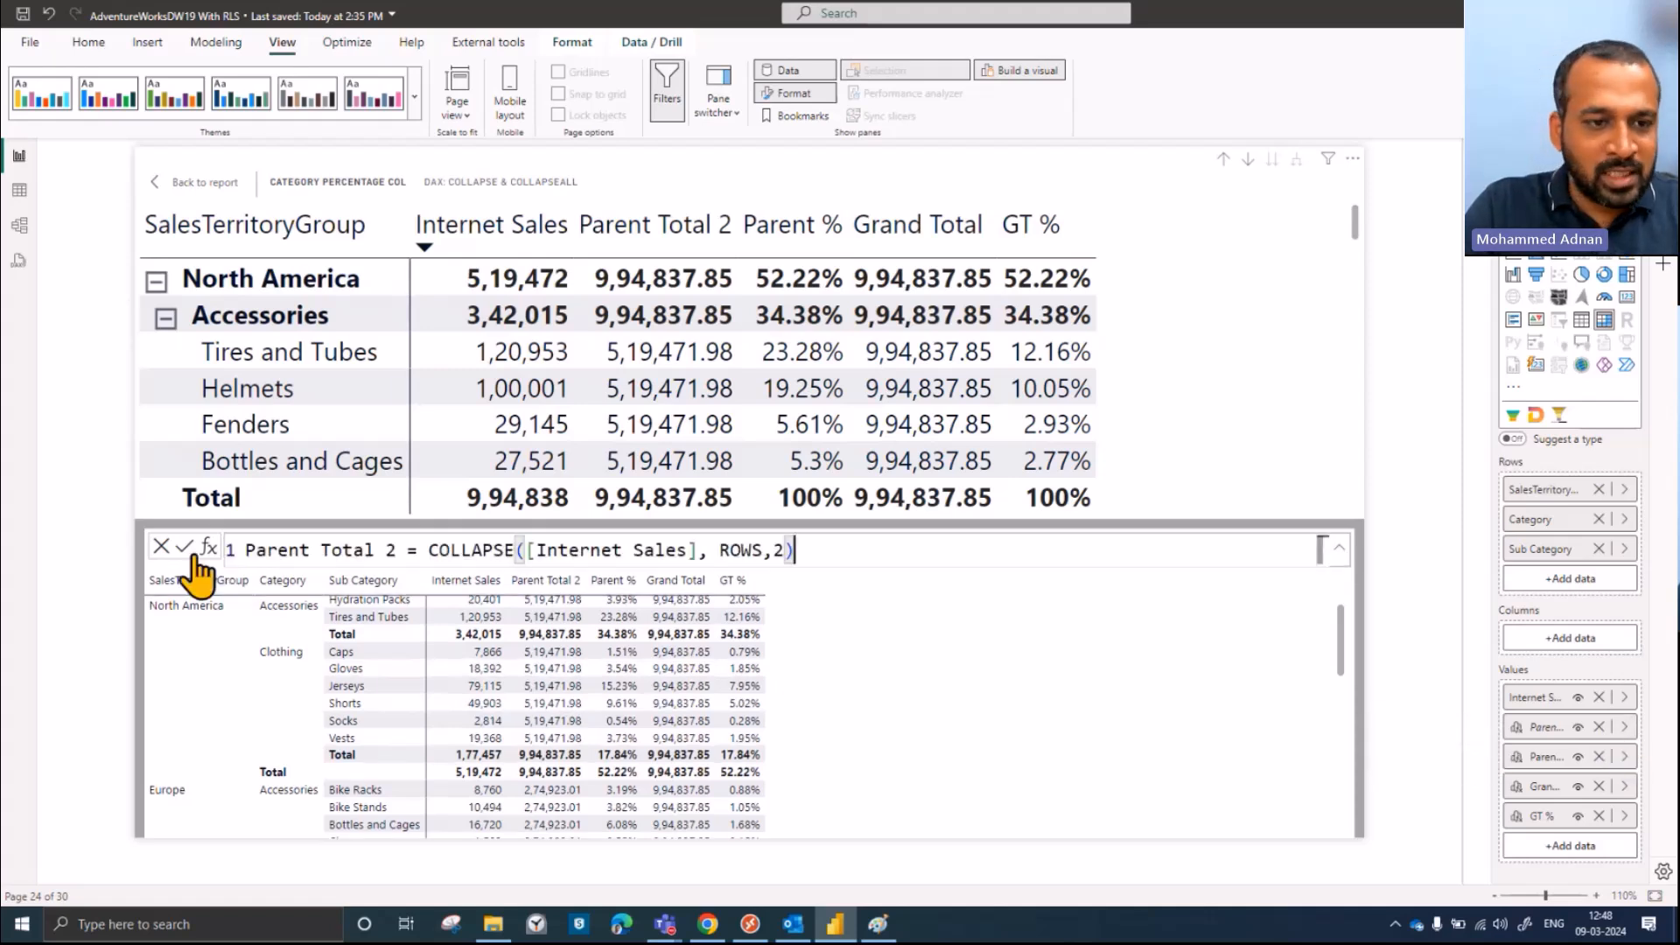
key(BackSpace)
key(BackSpace)
key(BackSpace)
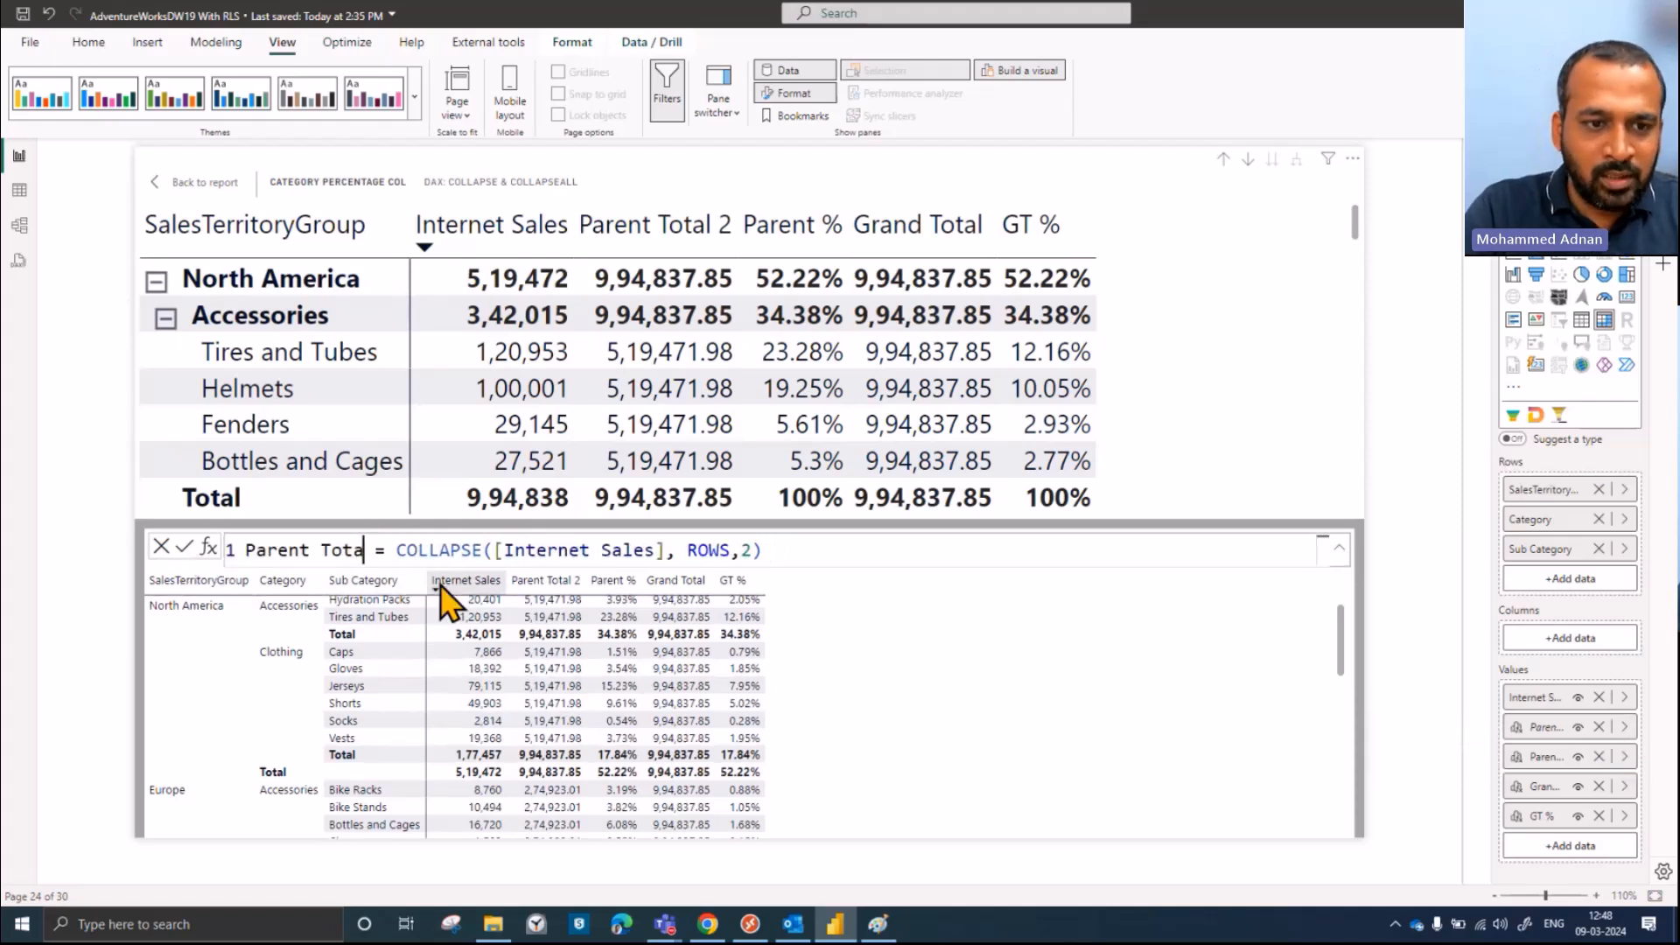
text(l)
key(End)
key(BackSpace)
key(BackSpace)
key(BackSpace)
text())
key(Return)
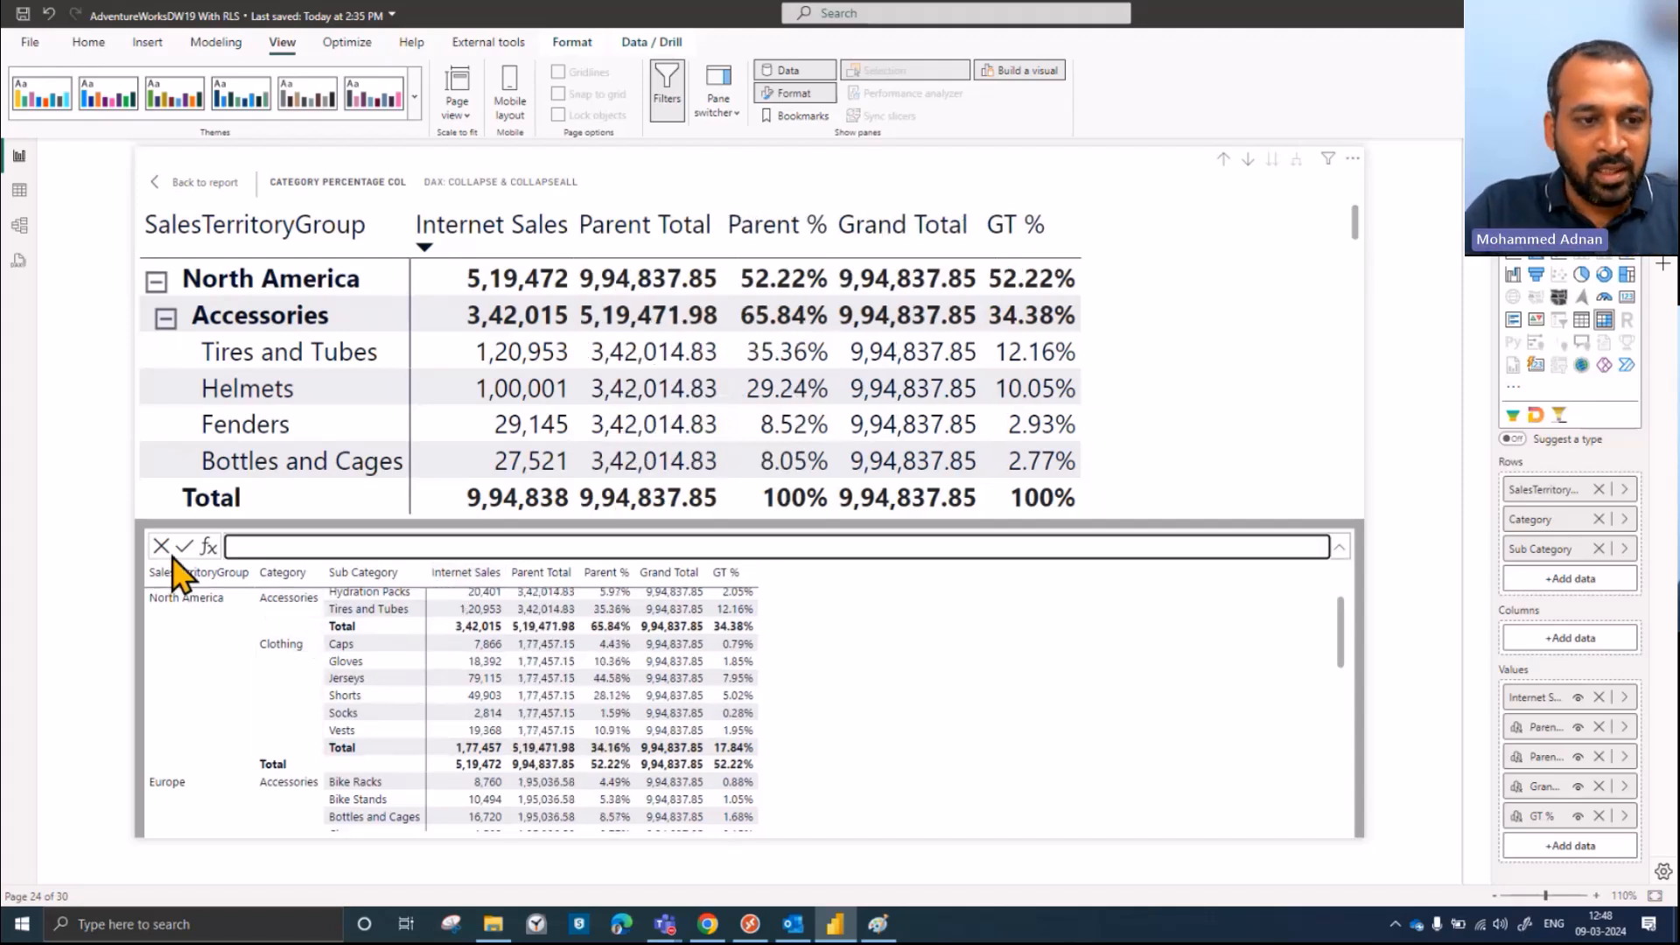
Step: Add a visual calculation Parent Total 2 = COLLAPSE([Internet Sales], ROWS,2) and place it directly after Parent Total in the matrix values
click(242, 547)
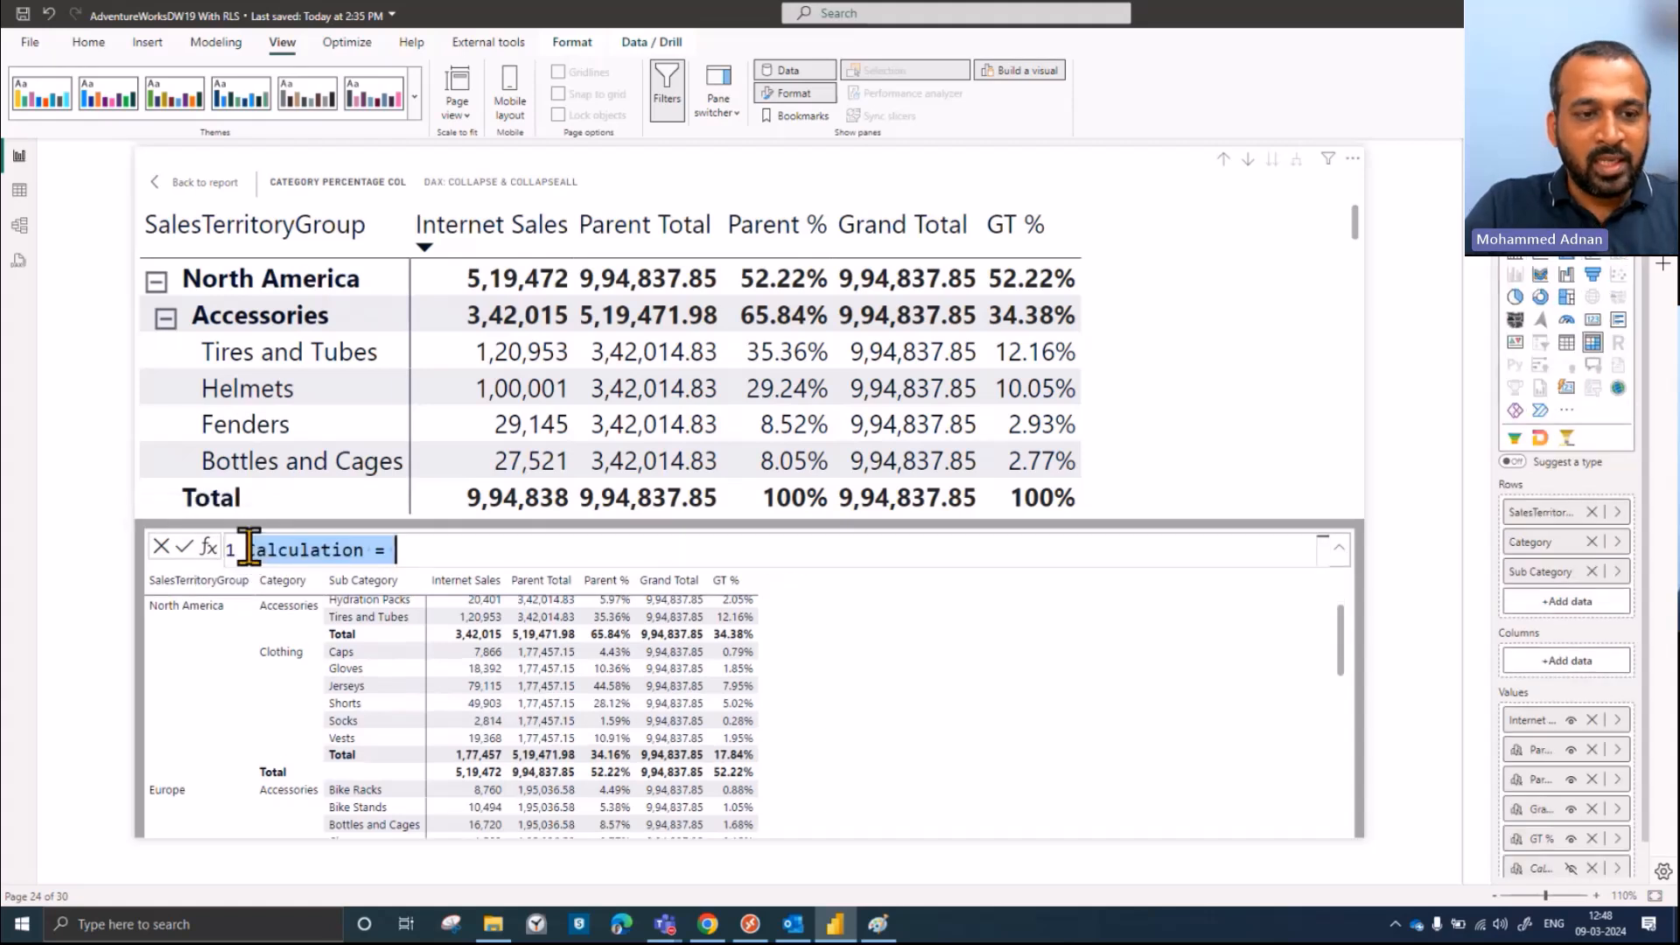
key(ctrl+v)
key(Home)
key(ctrl+Right)
key(ctrl+Right)
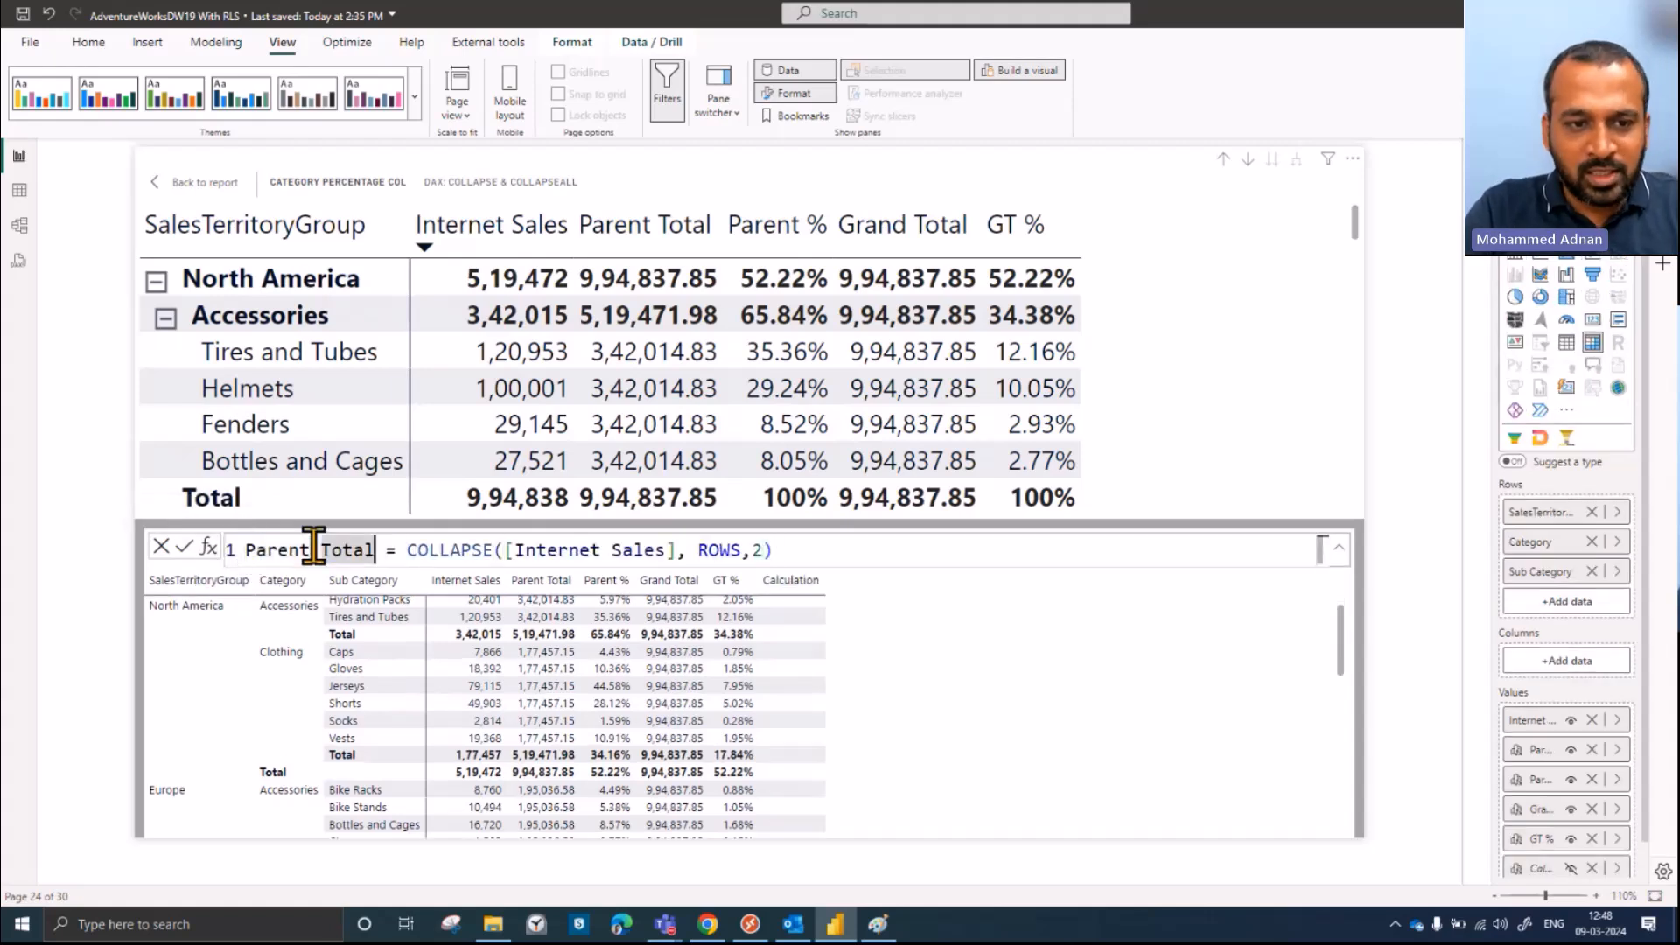
text(23)
key(End)
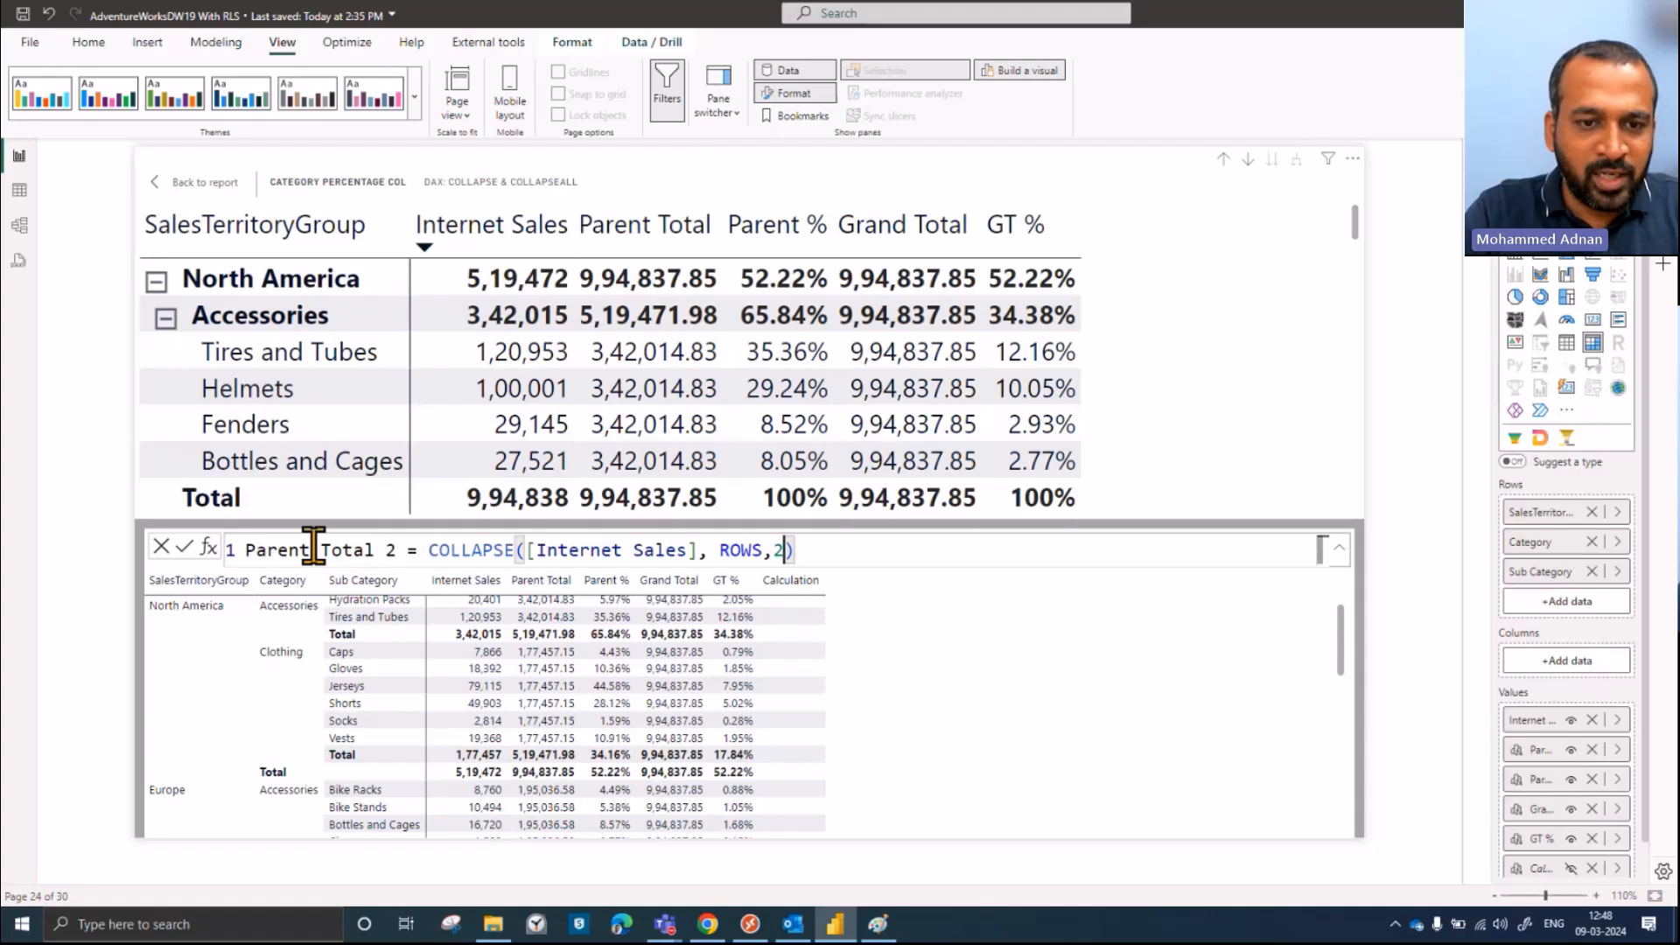
click(185, 547)
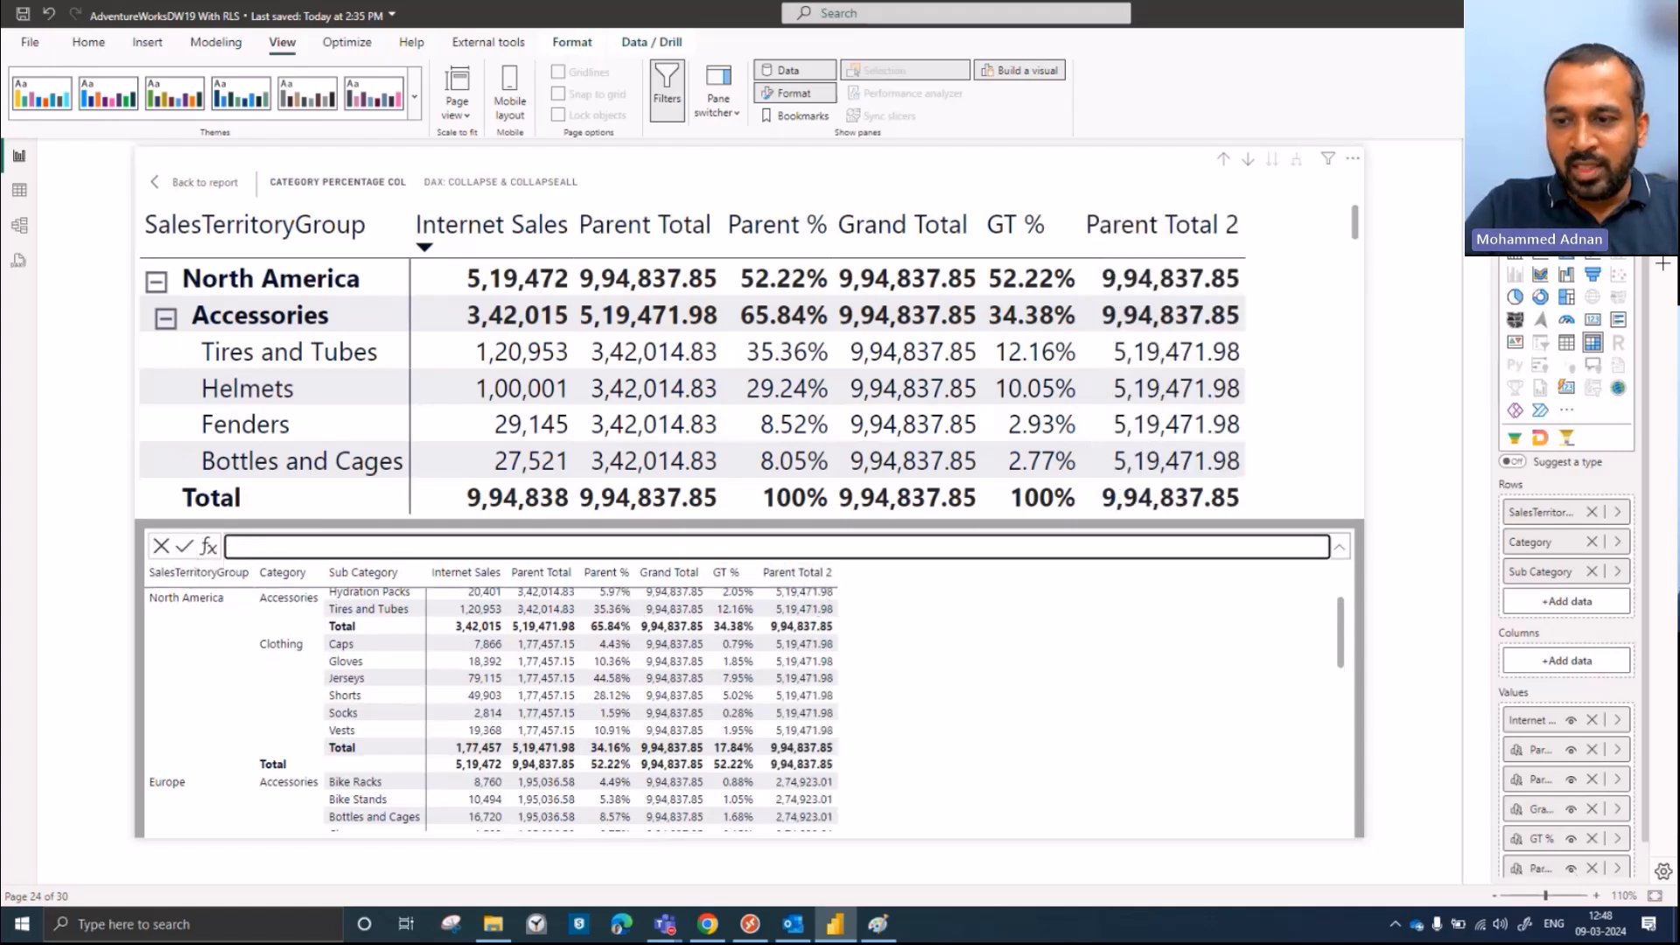
scroll(1575, 770, down, 1)
drag(1564, 838, 1561, 729)
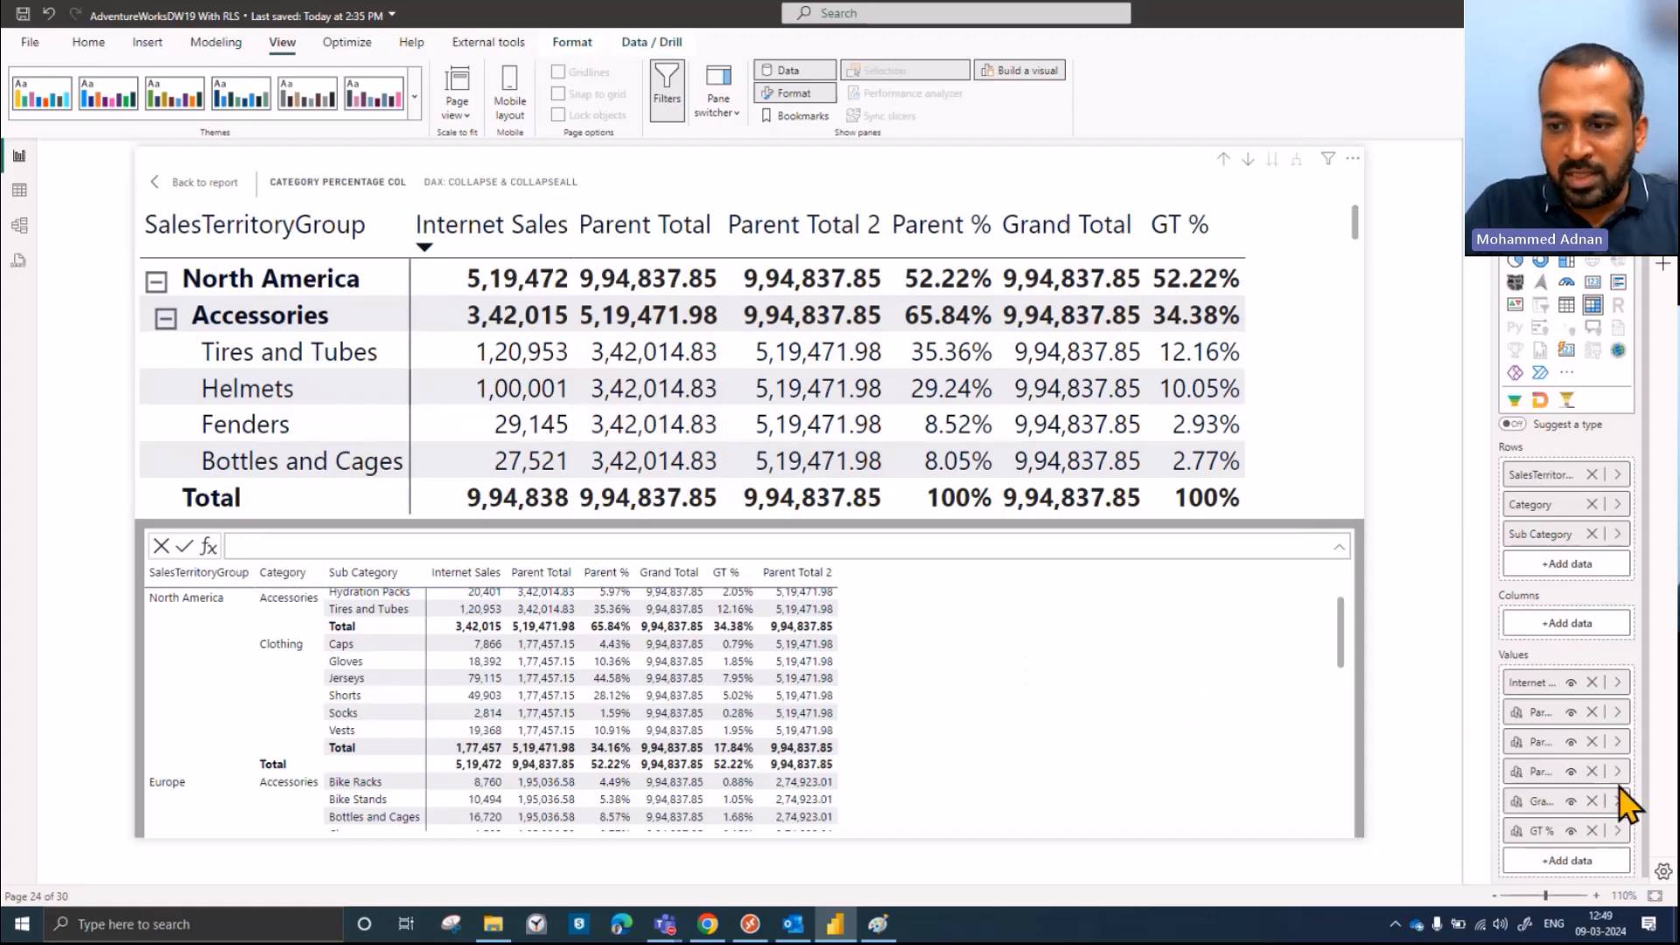
Step: Open the Parent % calculation for editing and copy its entire formula
click(1617, 742)
click(1617, 771)
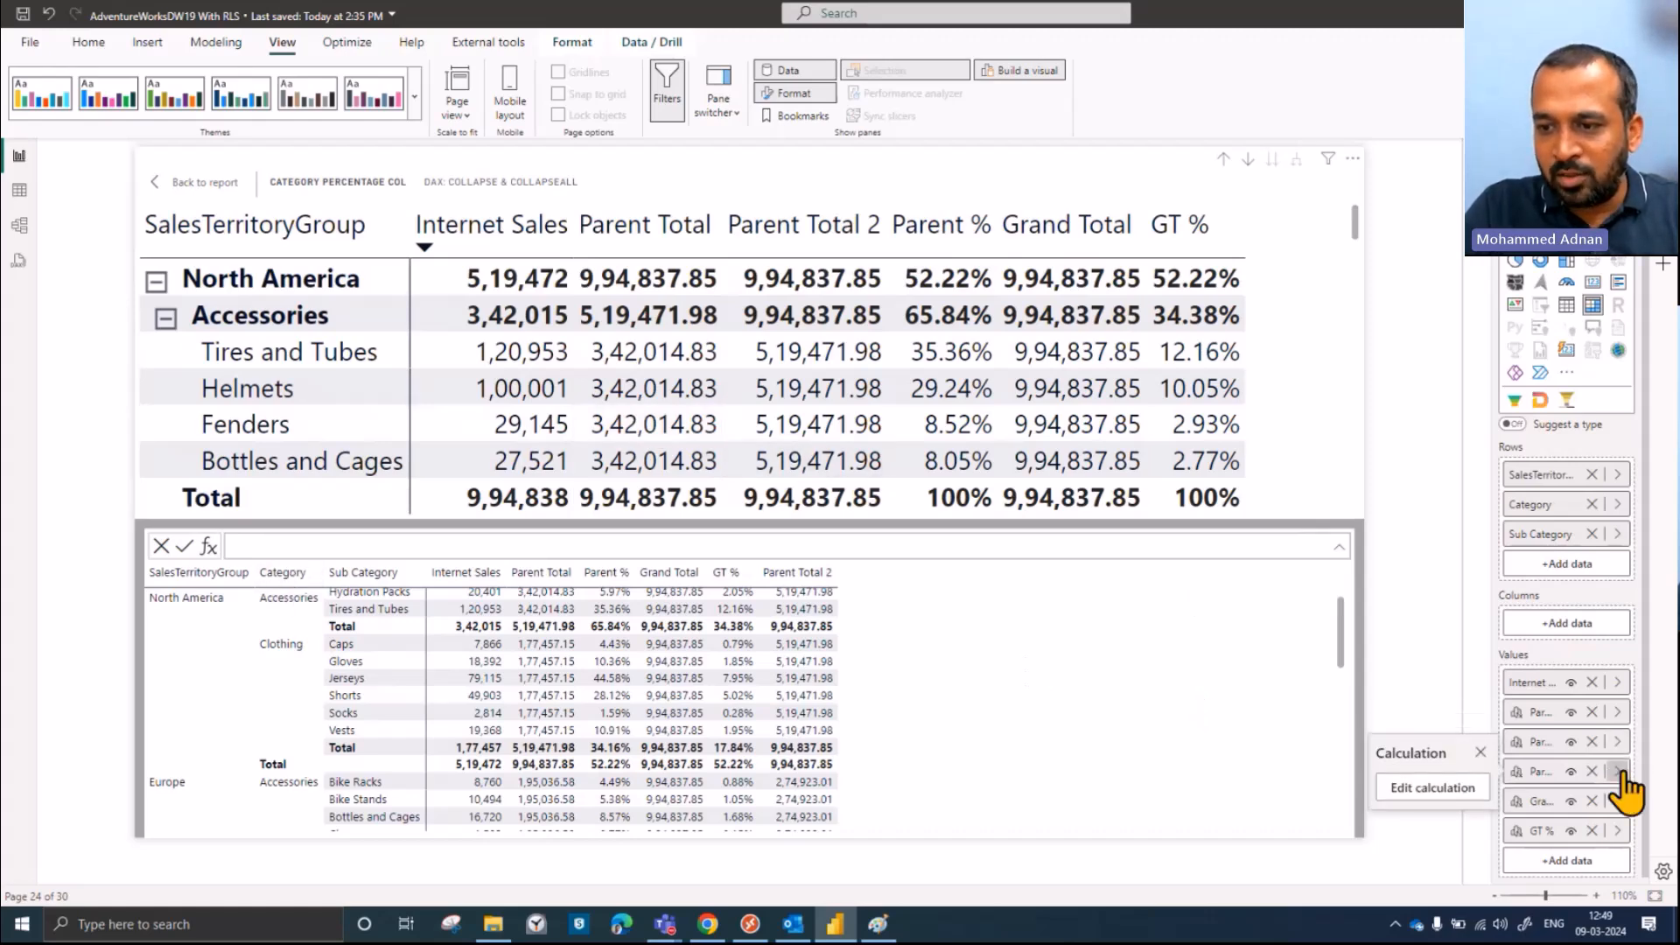
click(1432, 787)
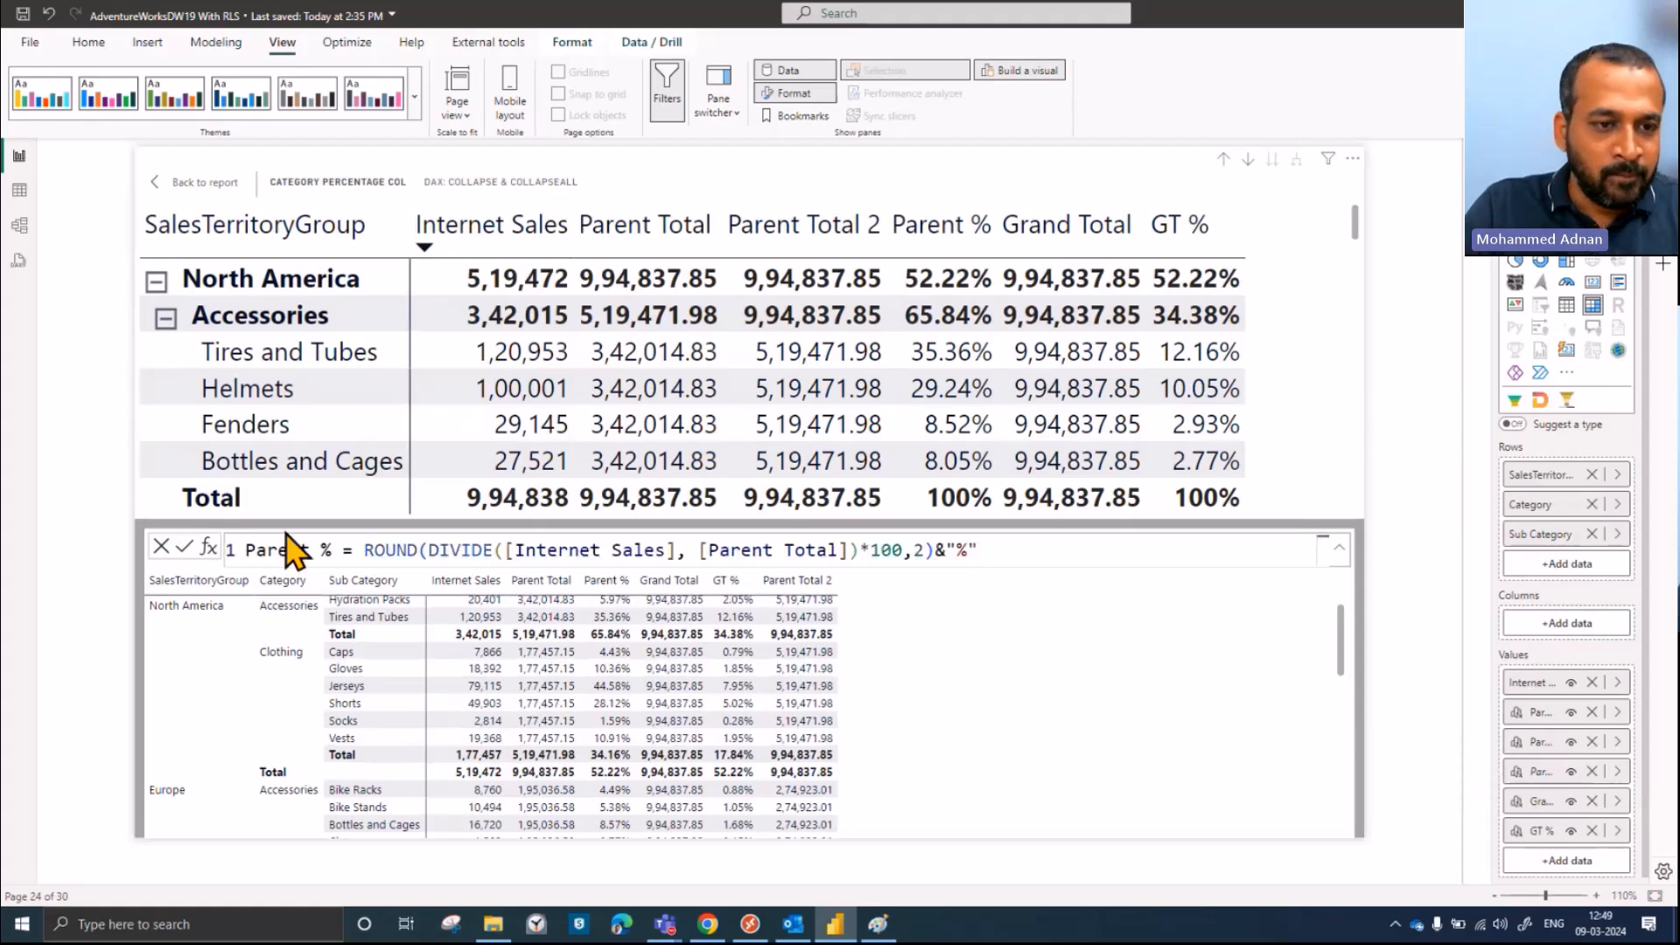
drag(1093, 557, 214, 573)
key(ctrl+c)
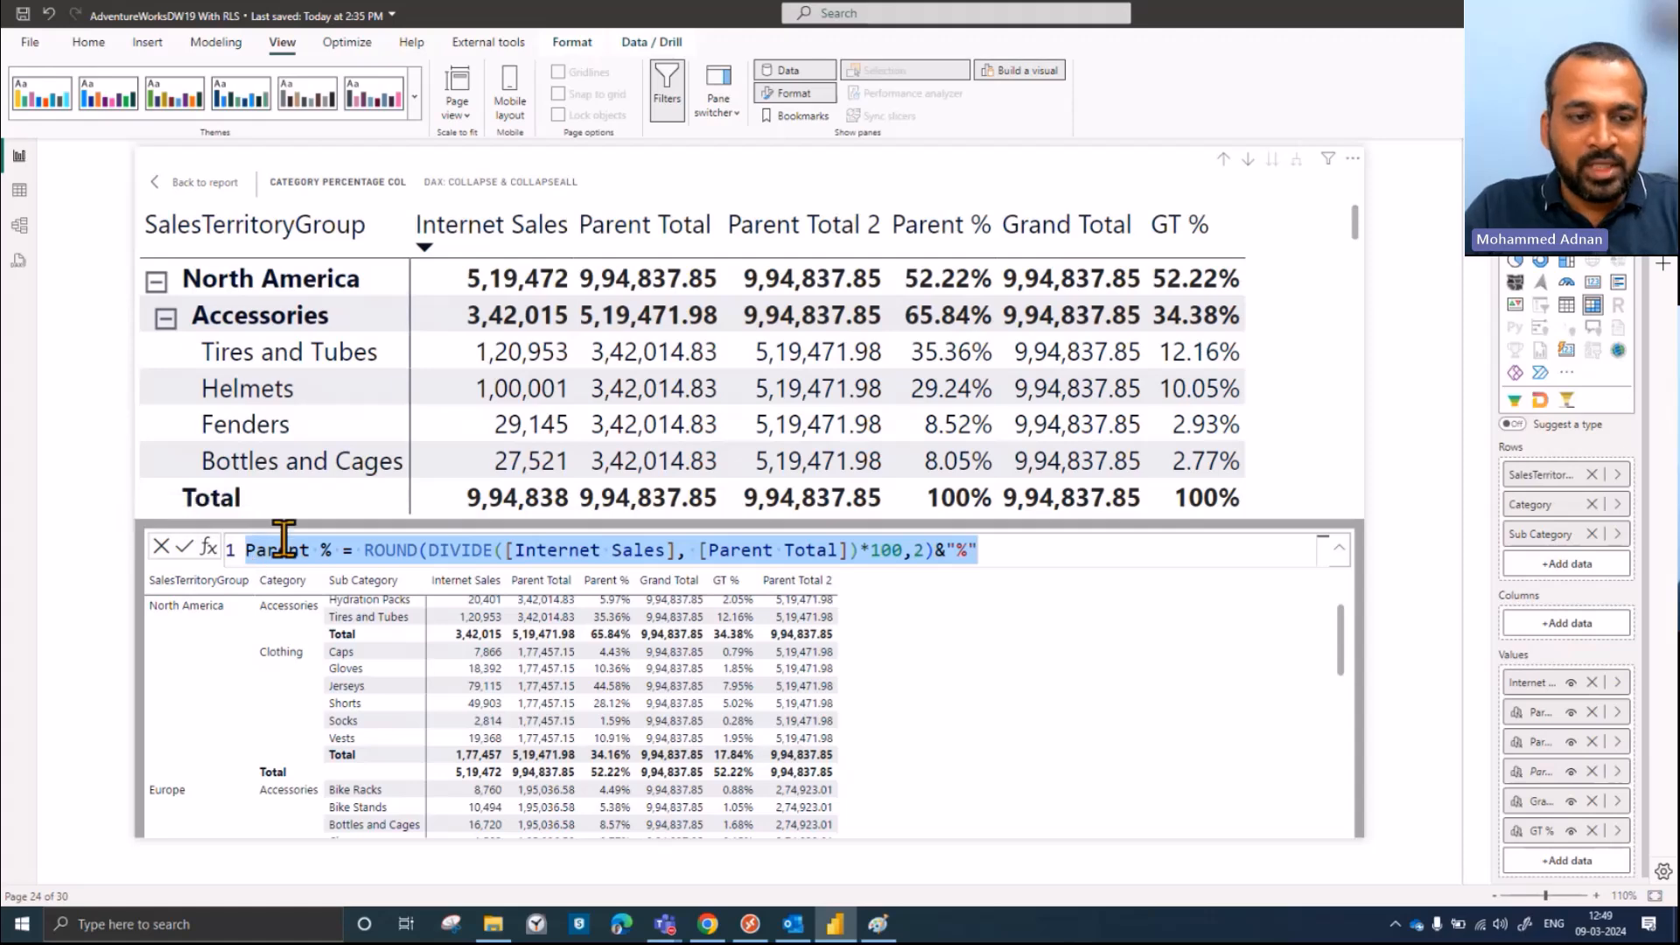
Step: Create a new visual calculation from the copied Parent % formula and name it Parent 2%
click(209, 548)
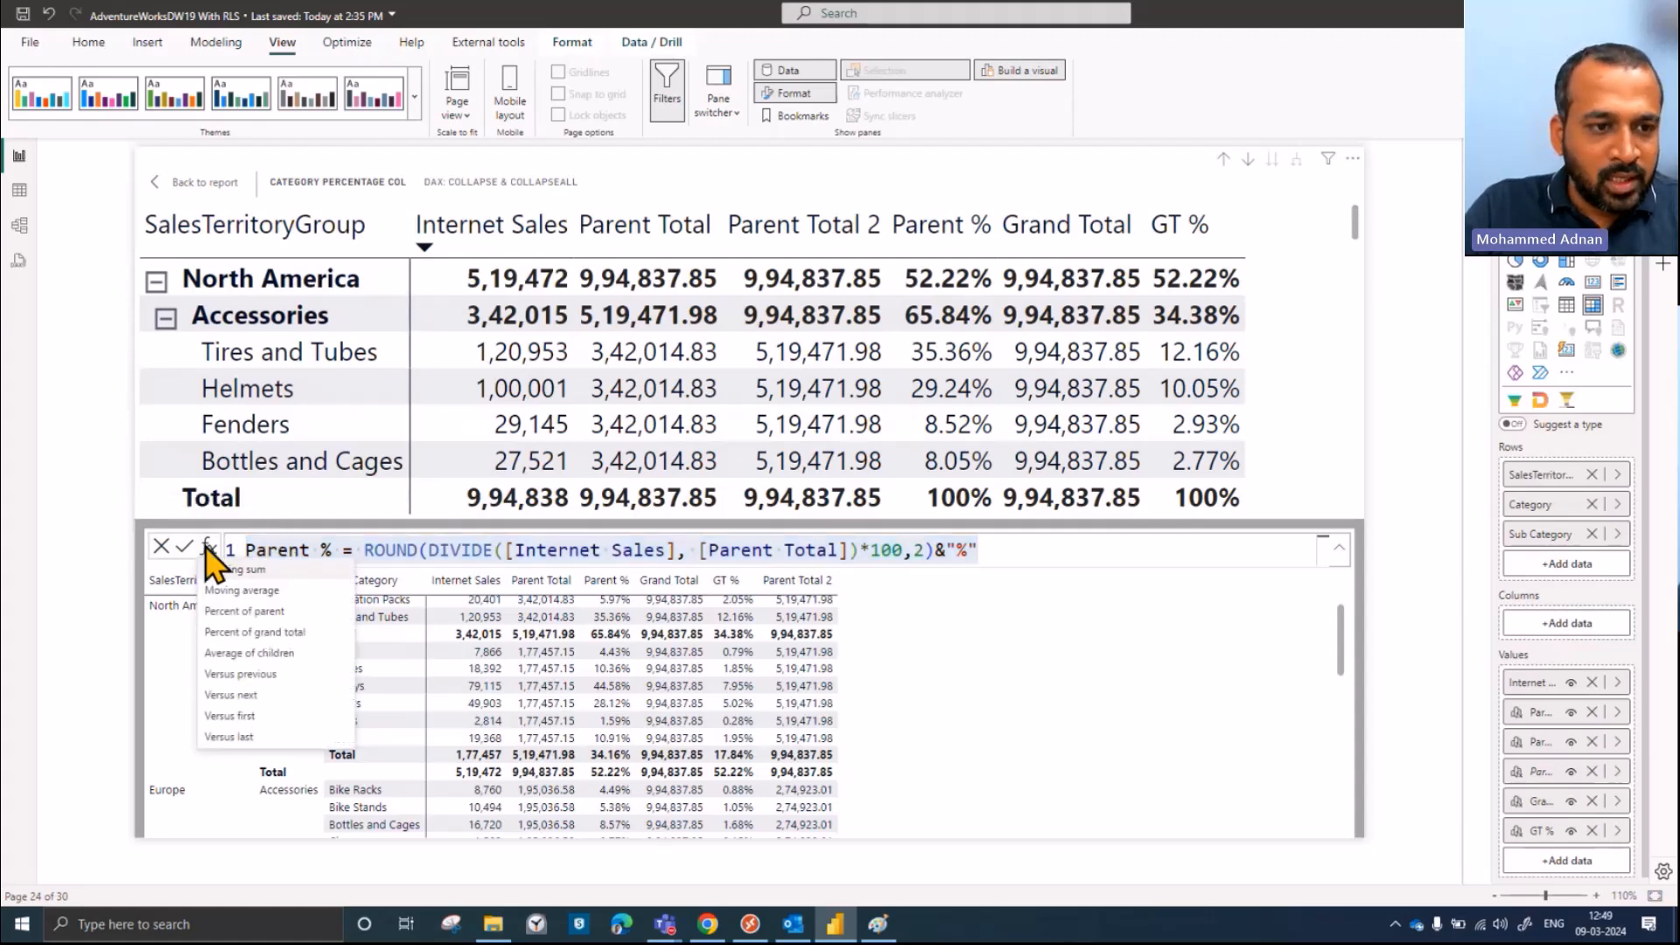
click(185, 547)
click(302, 549)
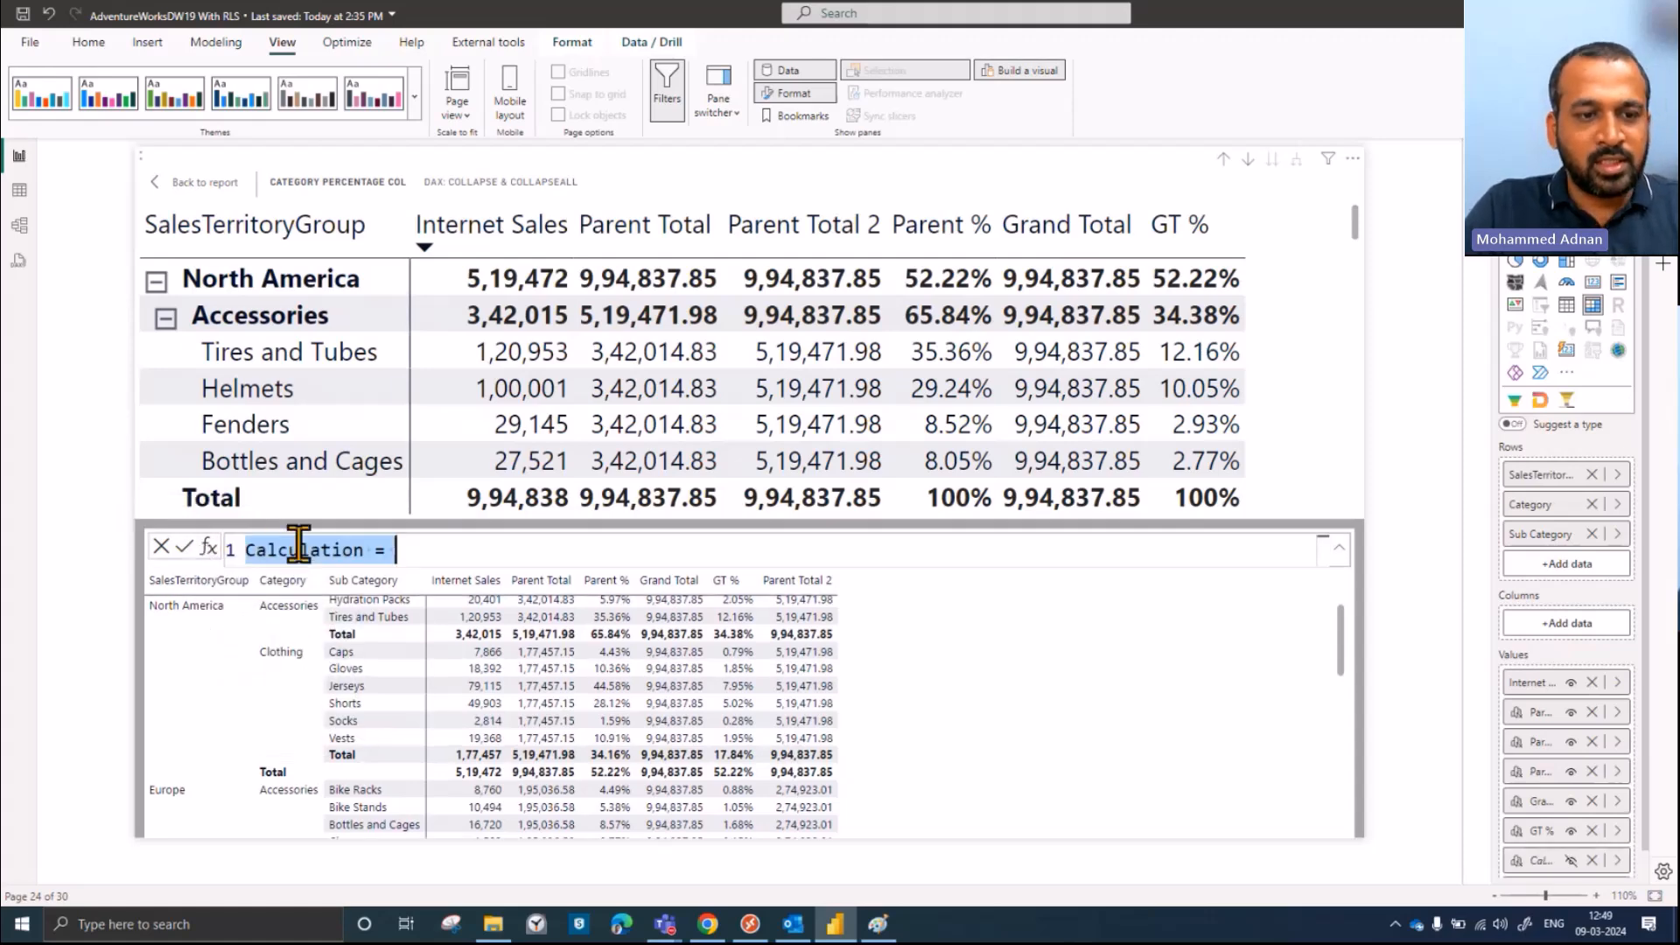
key(ctrl+v)
key(BackSpace)
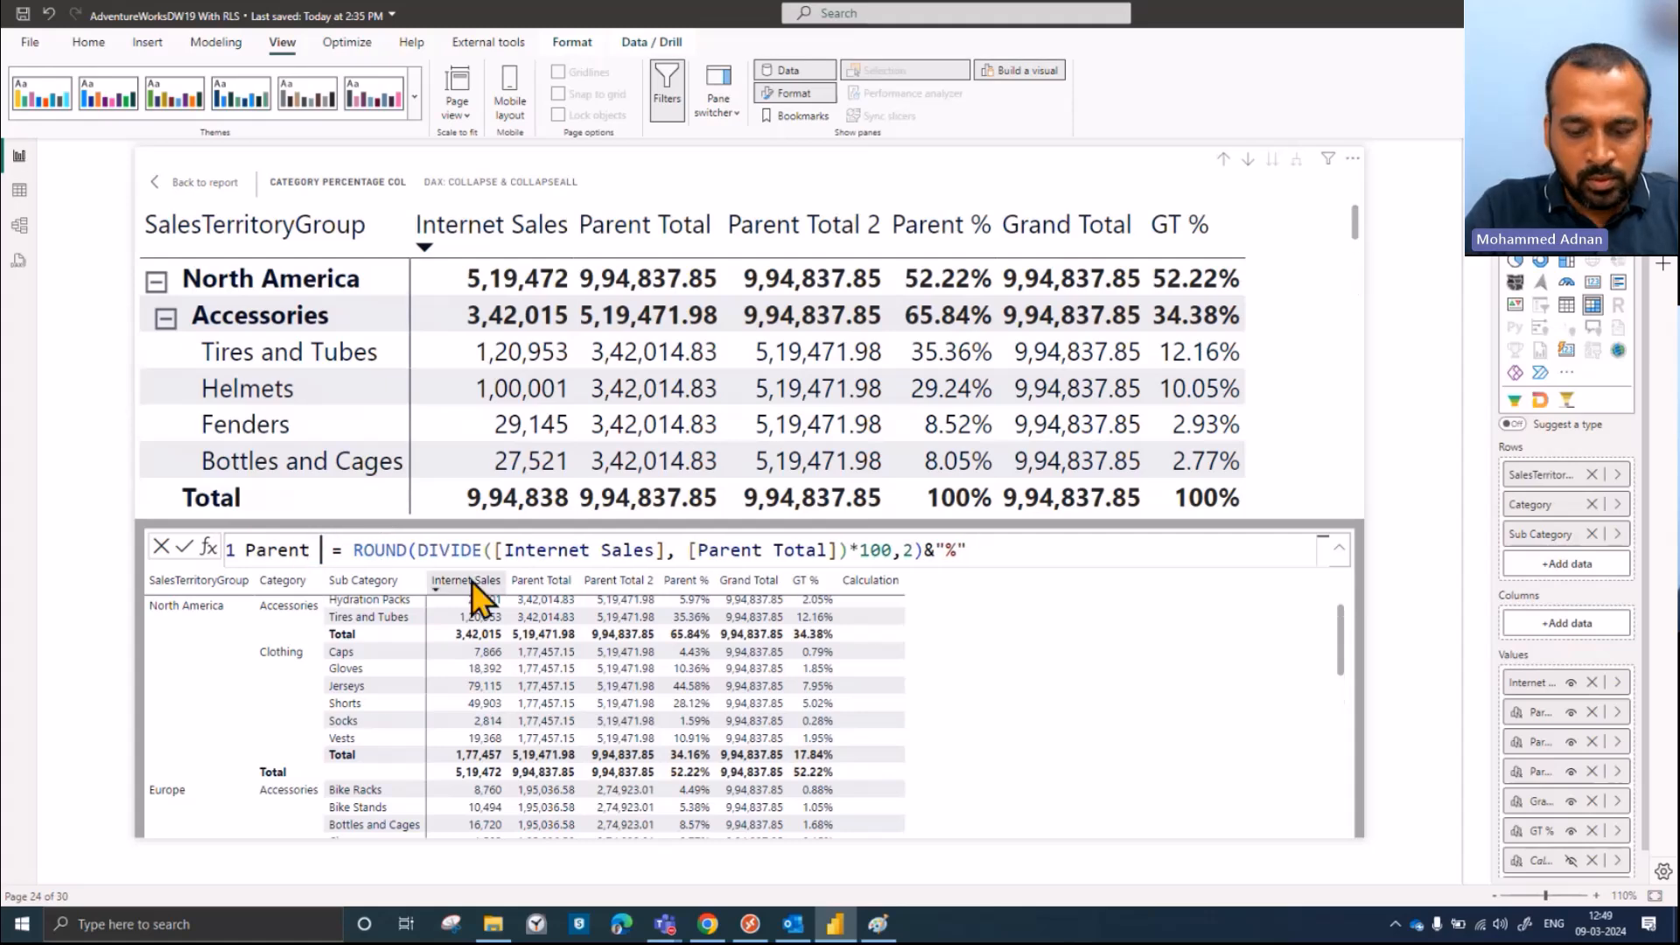
text(2%)
Step: Change the divisor in the Parent 2% formula to [Parent Total 2] and commit the calculation
key(Right)
key(Right)
key(Right)
key(Right)
key(Right)
key(Right)
key(Right)
key(Right)
key(Right)
key(Right)
key(Right)
key(Right)
key(Right)
key(Right)
key(Right)
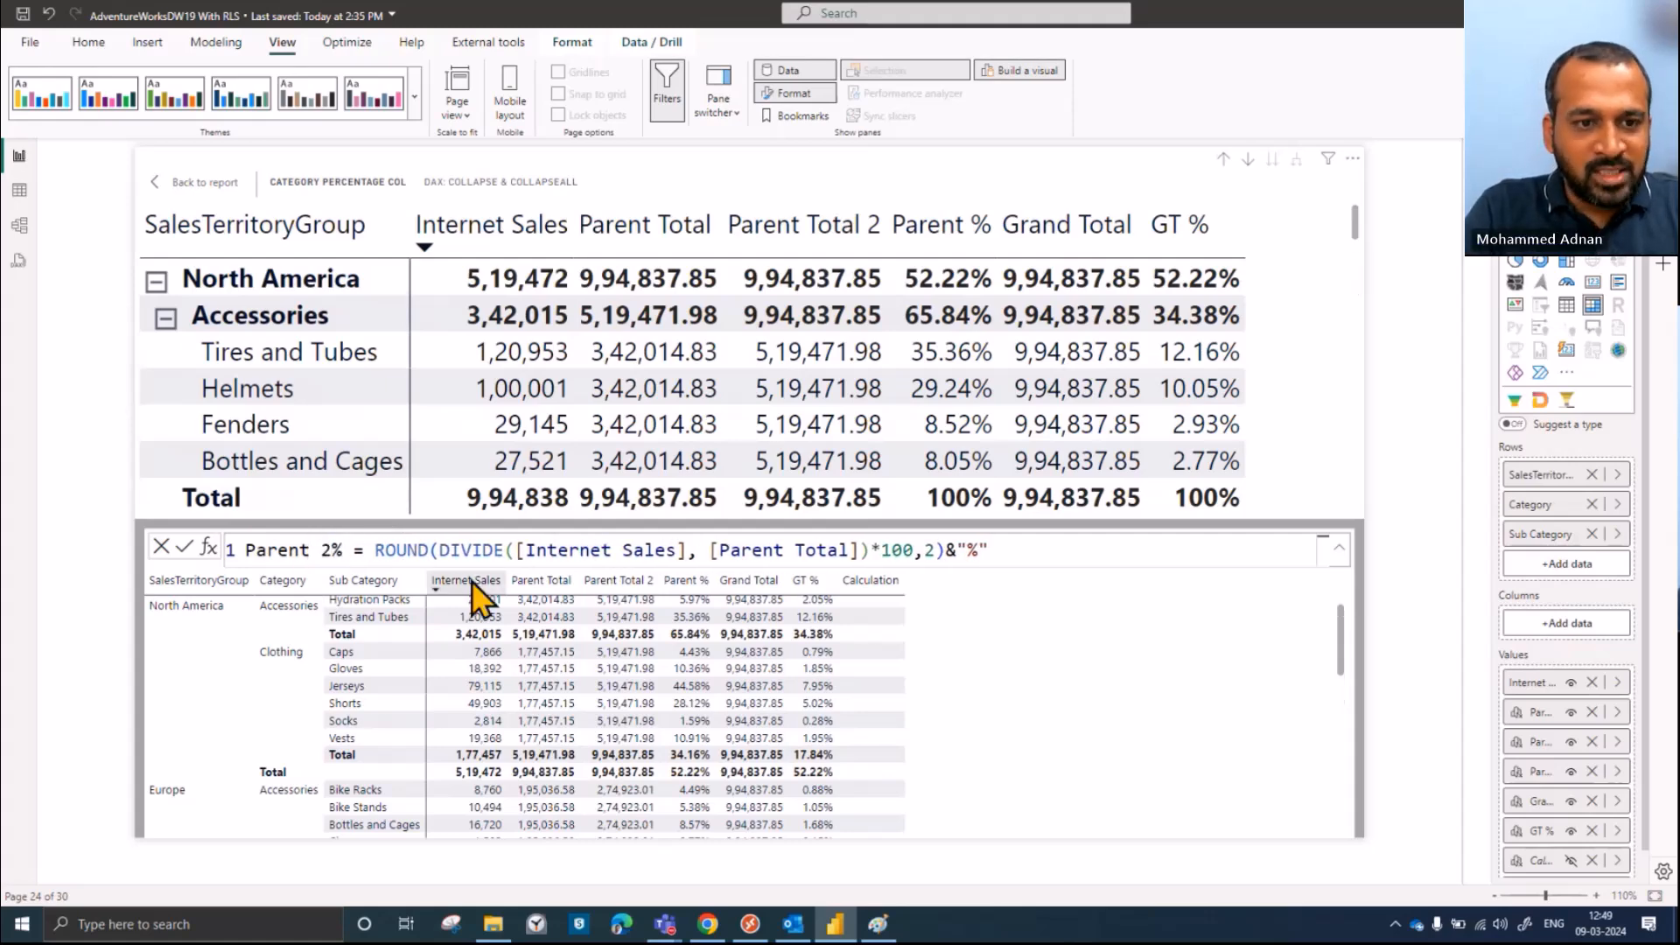
key(ctrl+Right)
key(ctrl+Right)
key(ctrl+Right)
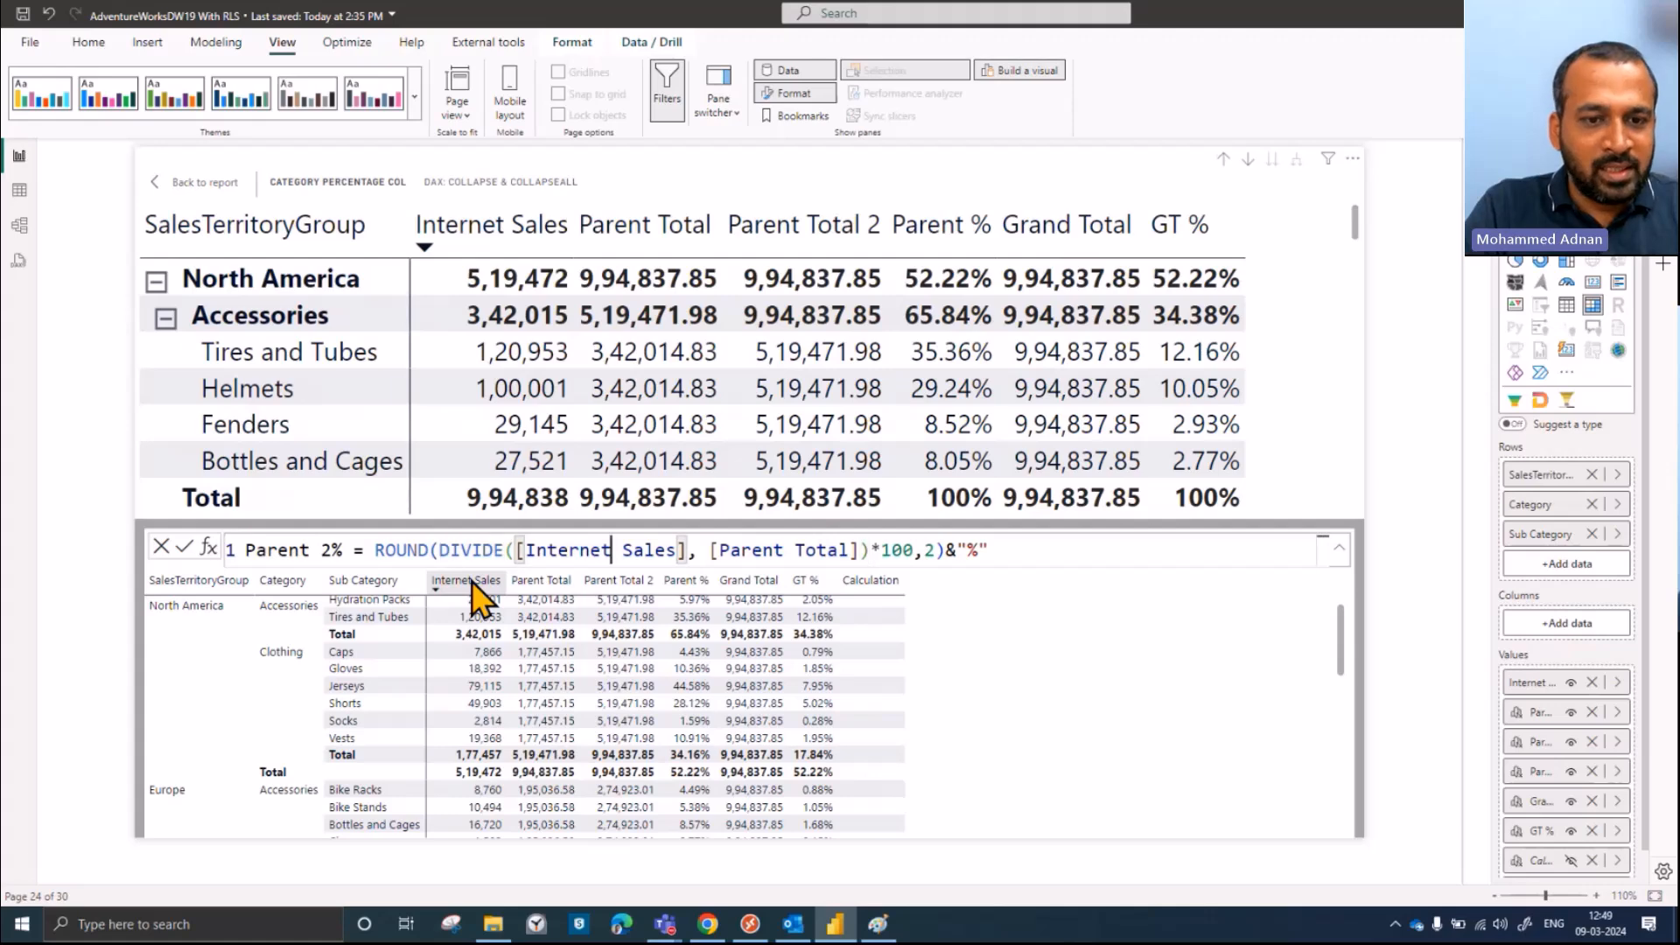
key(ctrl+Right)
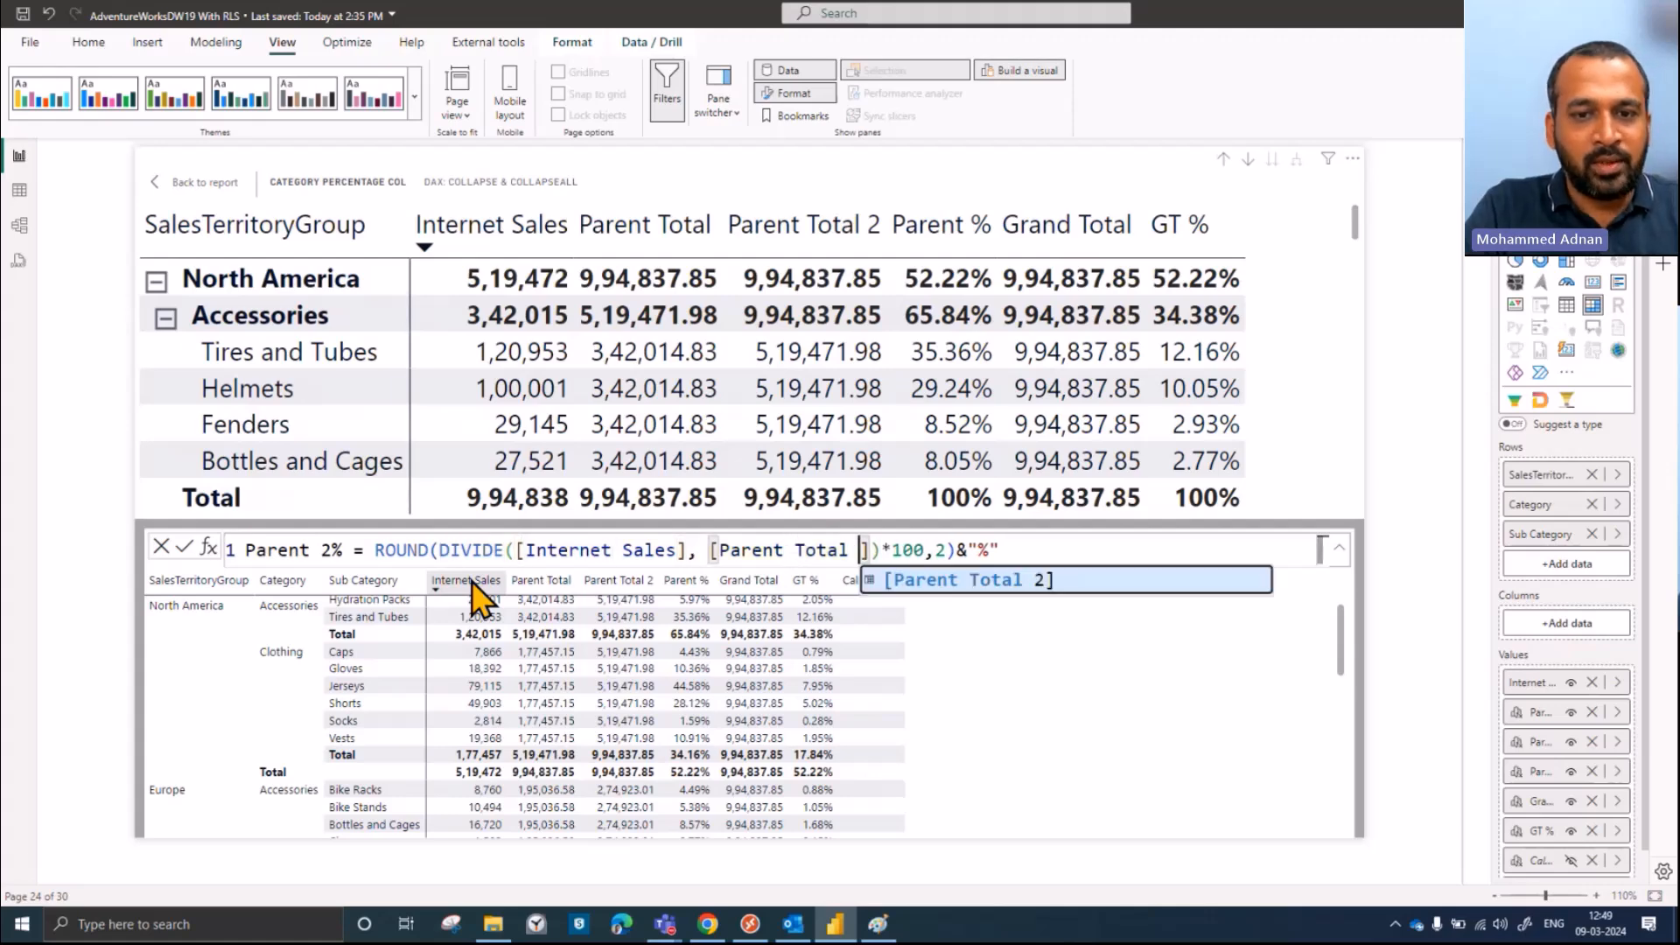
key(Tab)
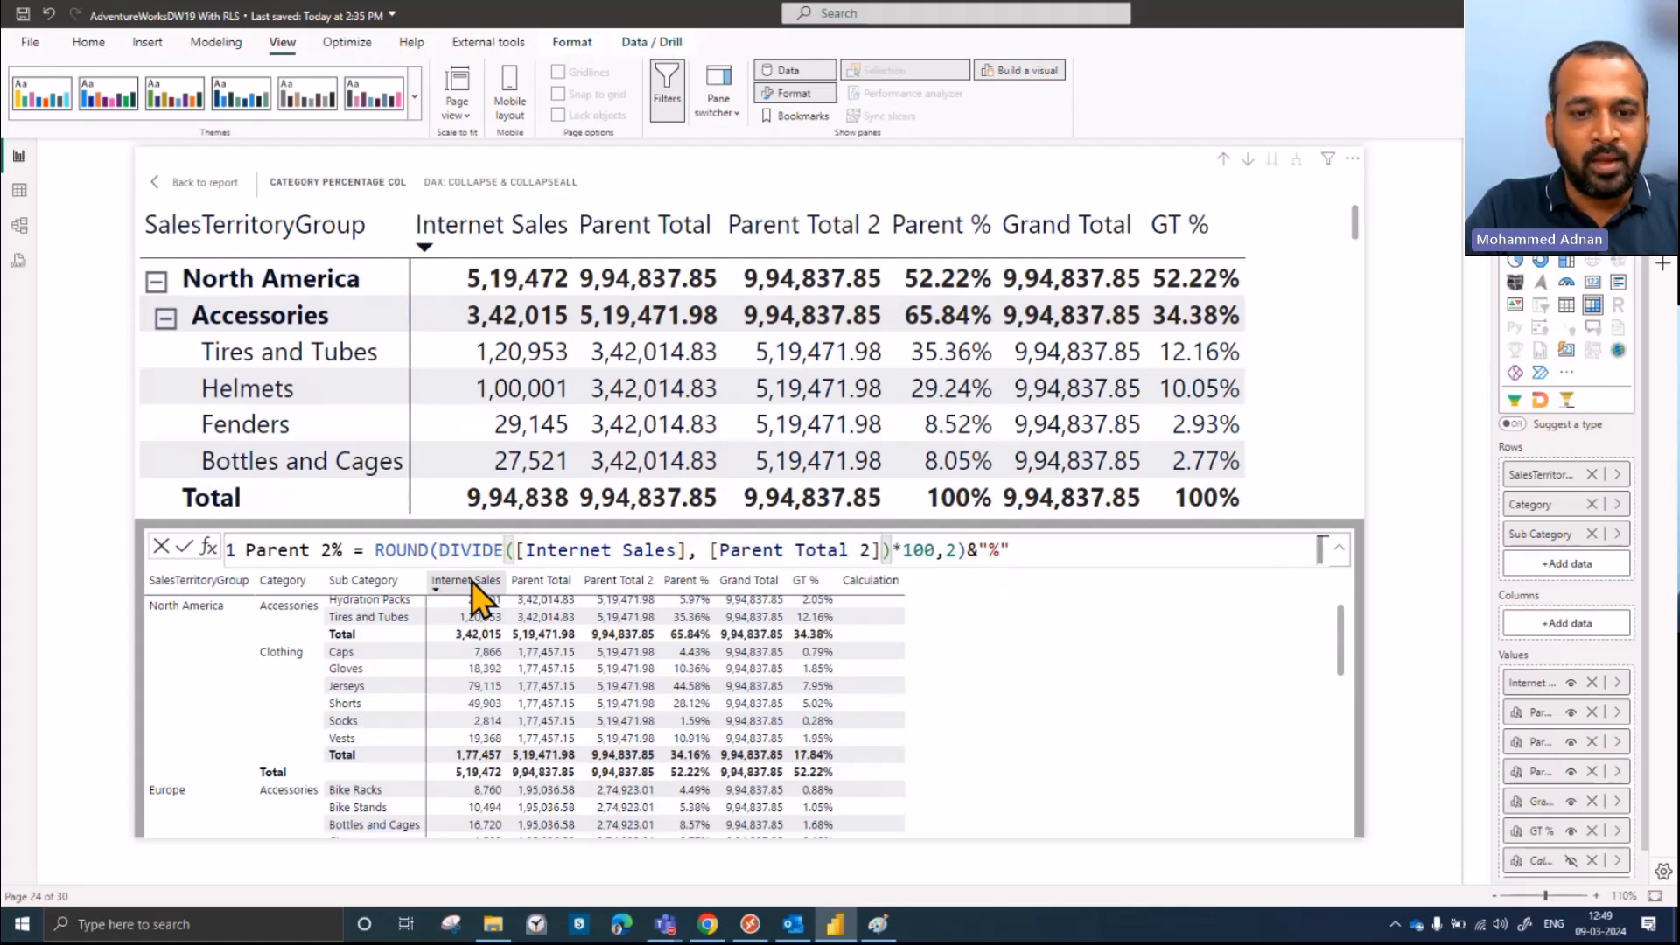
click(183, 546)
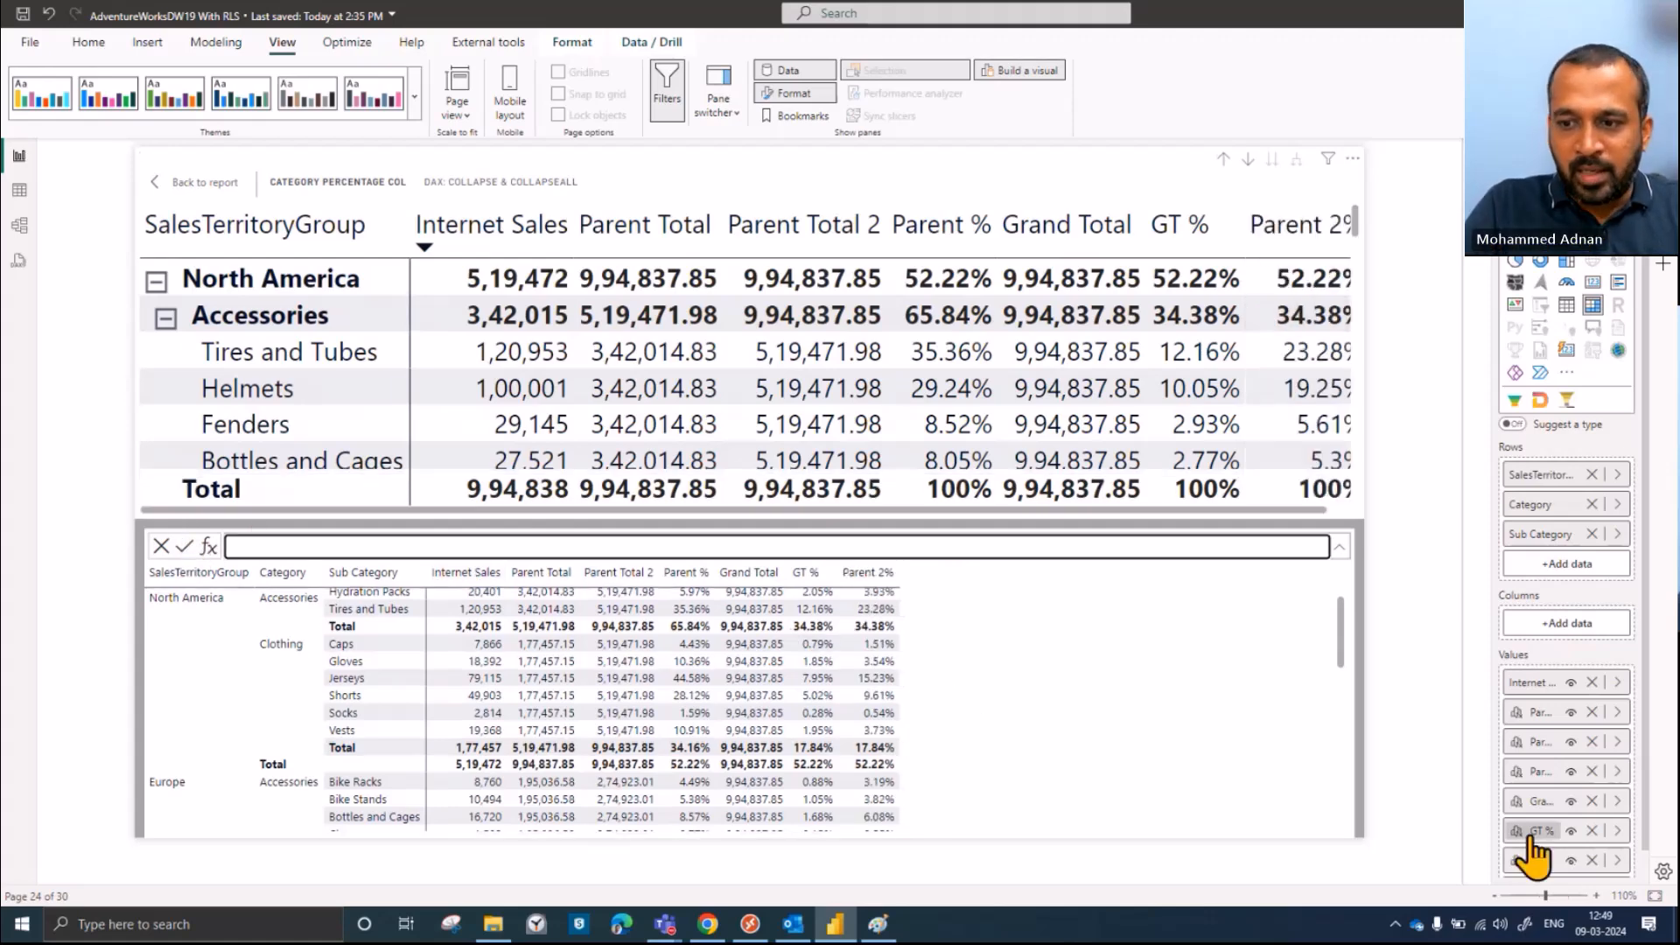
Step: Reorder the matrix values so Parent % follows Parent Total and Parent 2% follows Parent Total 2, ahead of Grand Total
drag(1537, 864, 1562, 760)
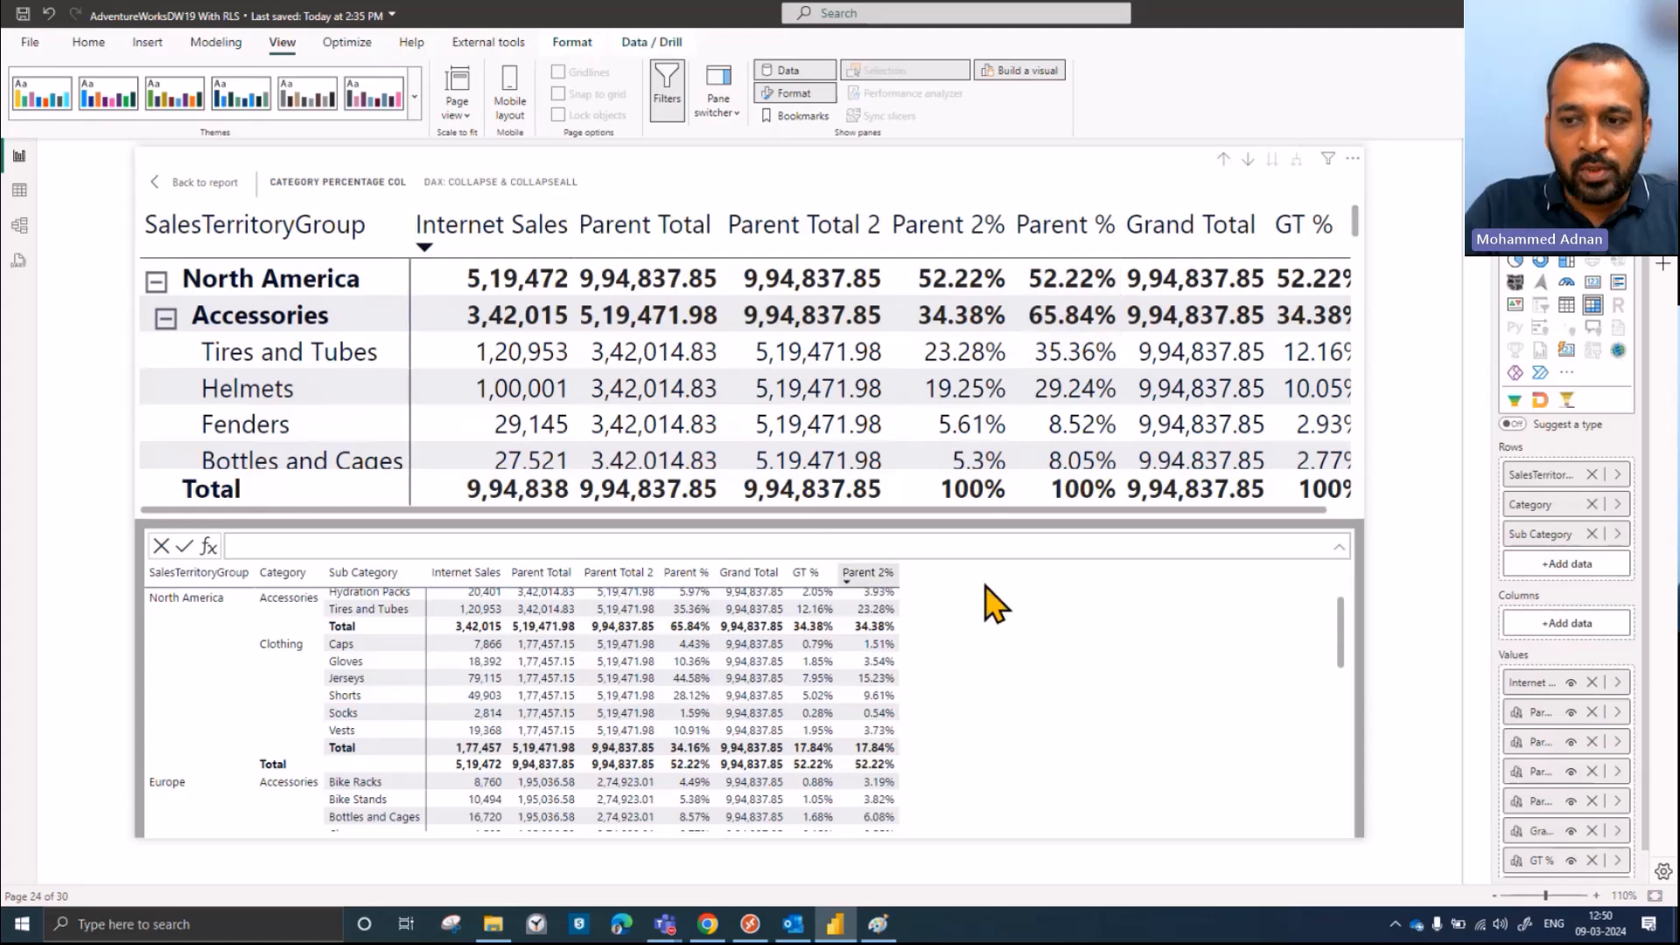
mouse_move(1538, 773)
mouse_down()
mouse_move(1535, 817)
mouse_move(1546, 761)
mouse_up()
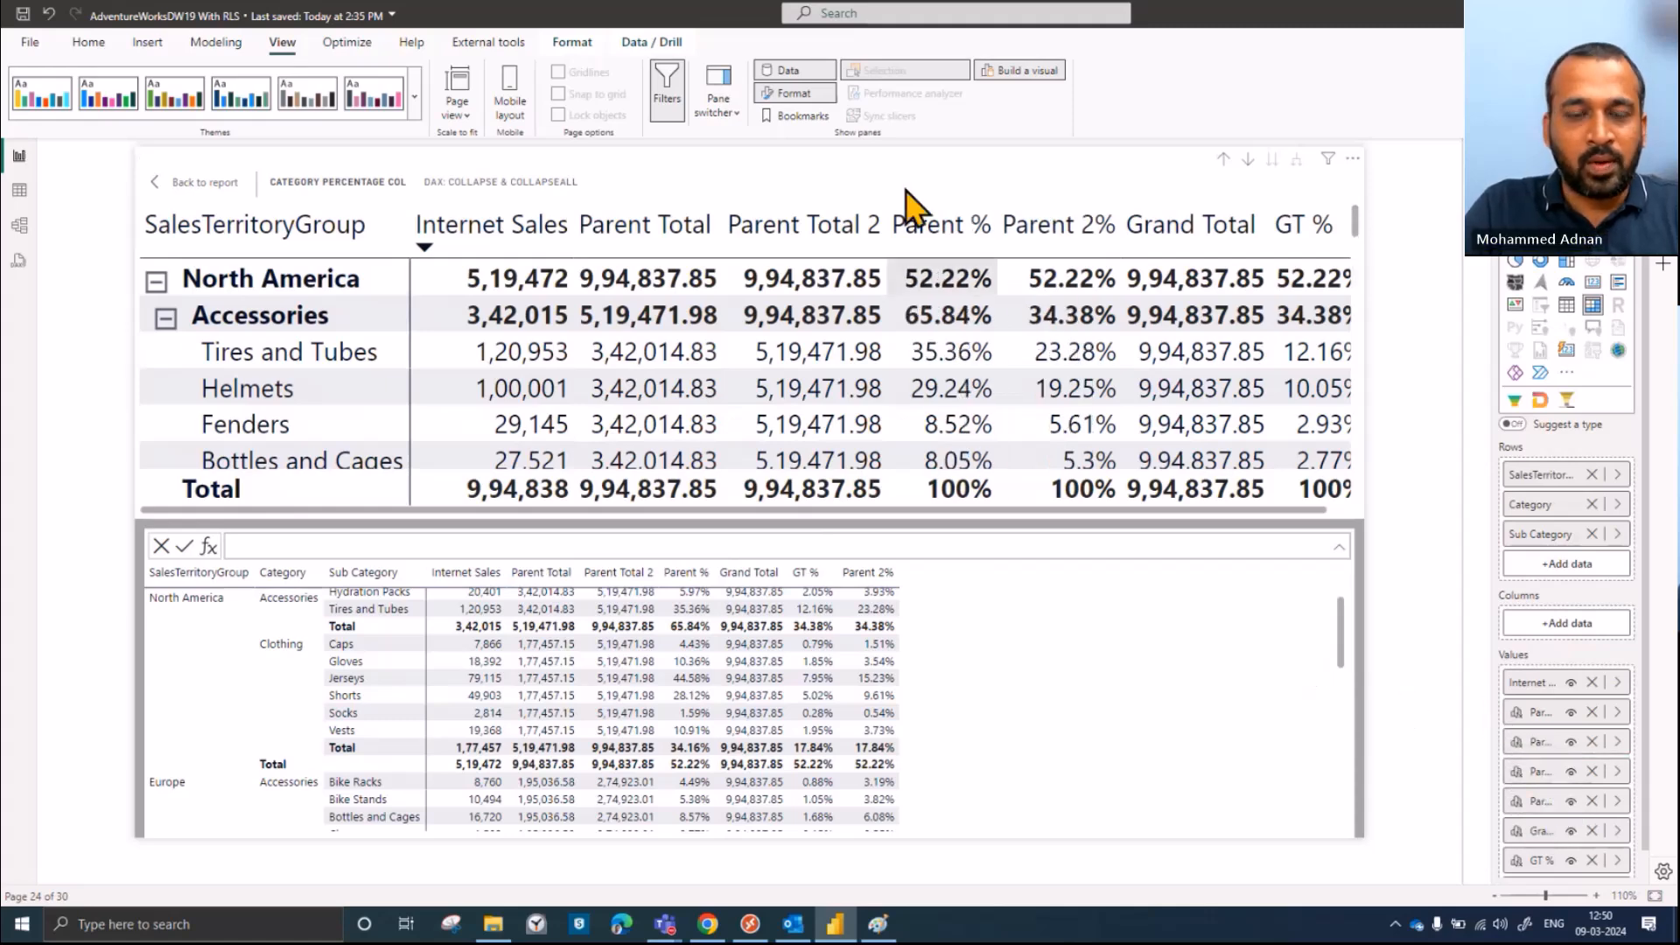
drag(1553, 787, 1561, 733)
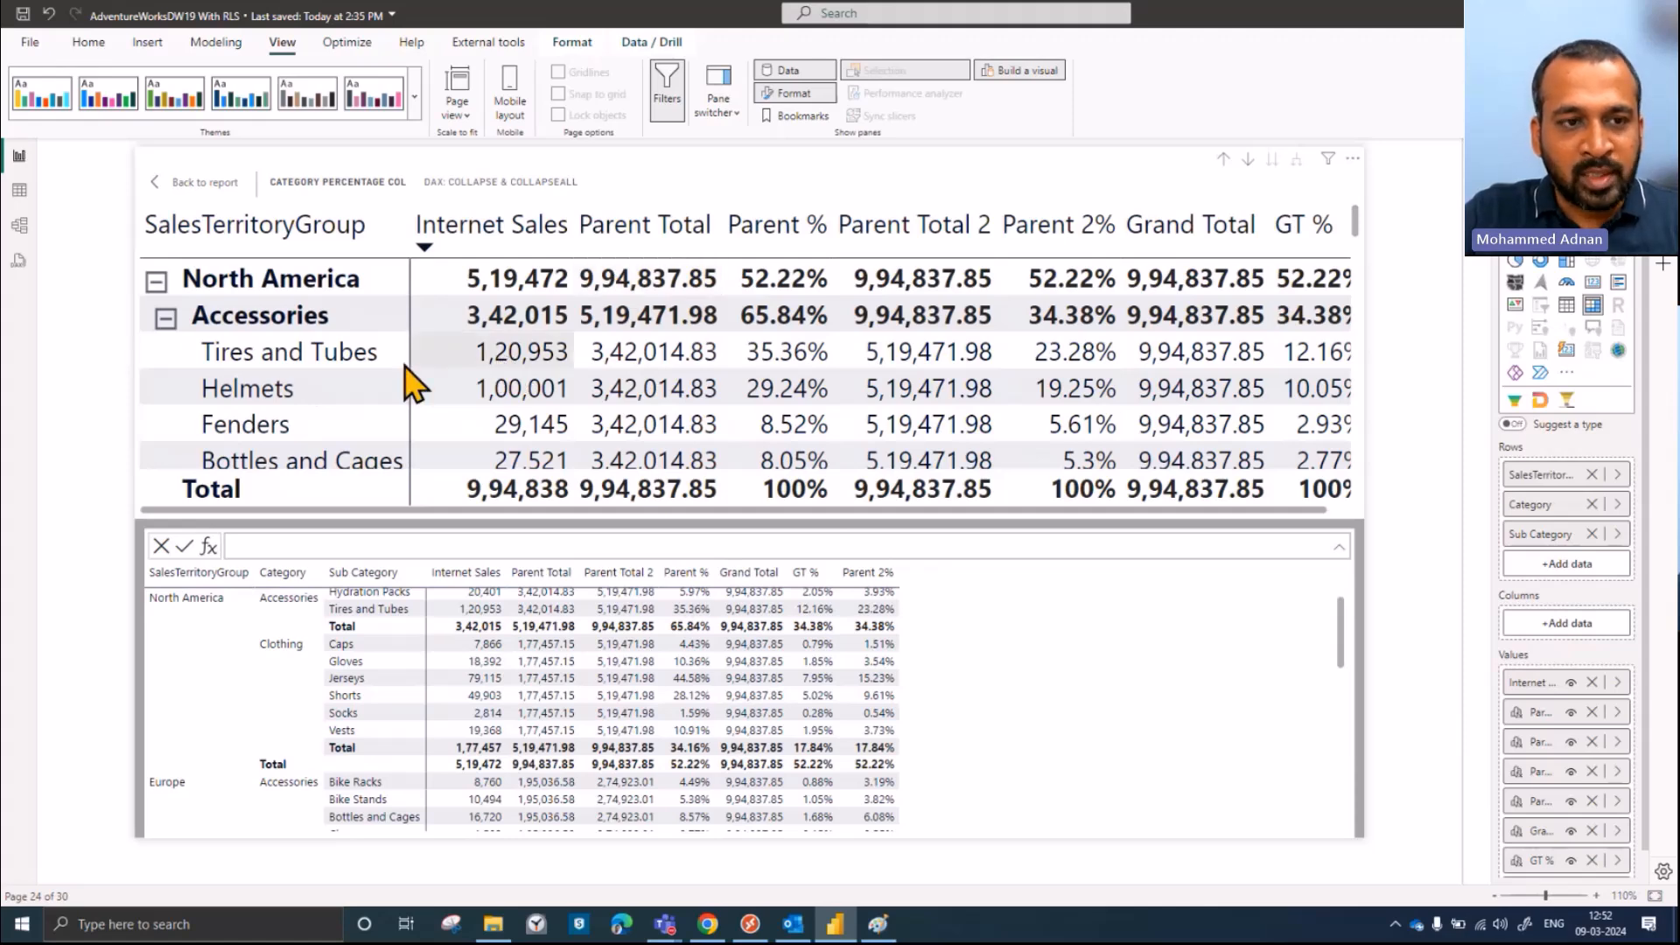
scroll(525, 376, down, 1)
scroll(554, 350, up, 1)
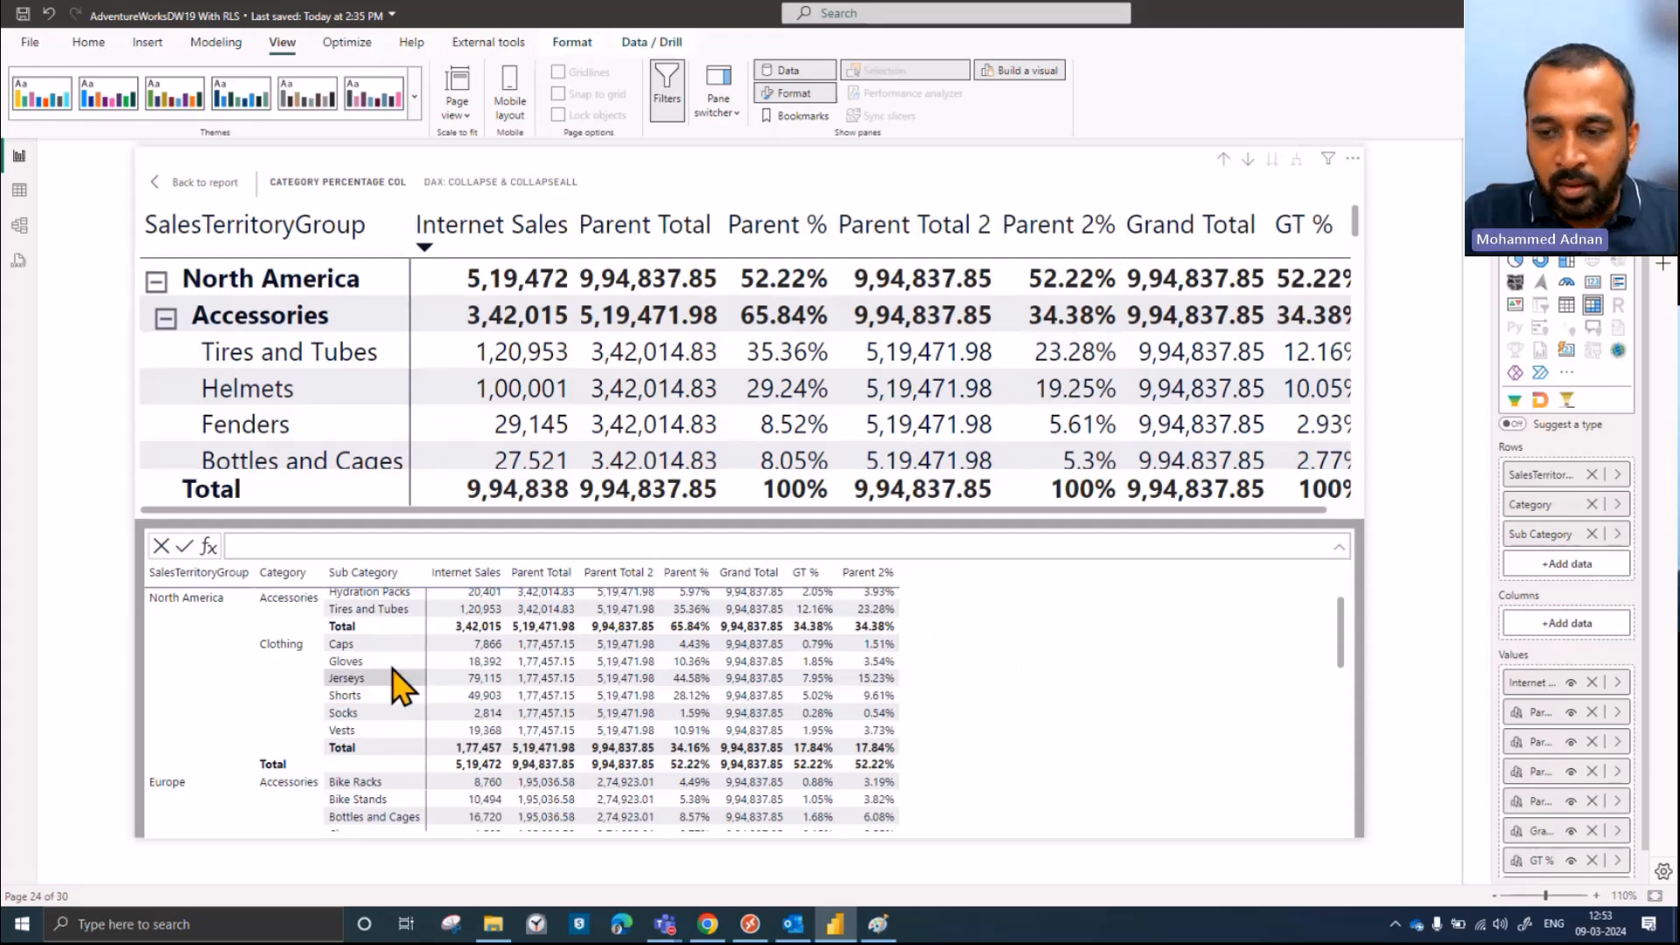
Step: Strip the rounding, multiplication and percent-sign text from Parent %, committing it as DIVIDE([Internet Sales], [Parent Total])
click(1617, 772)
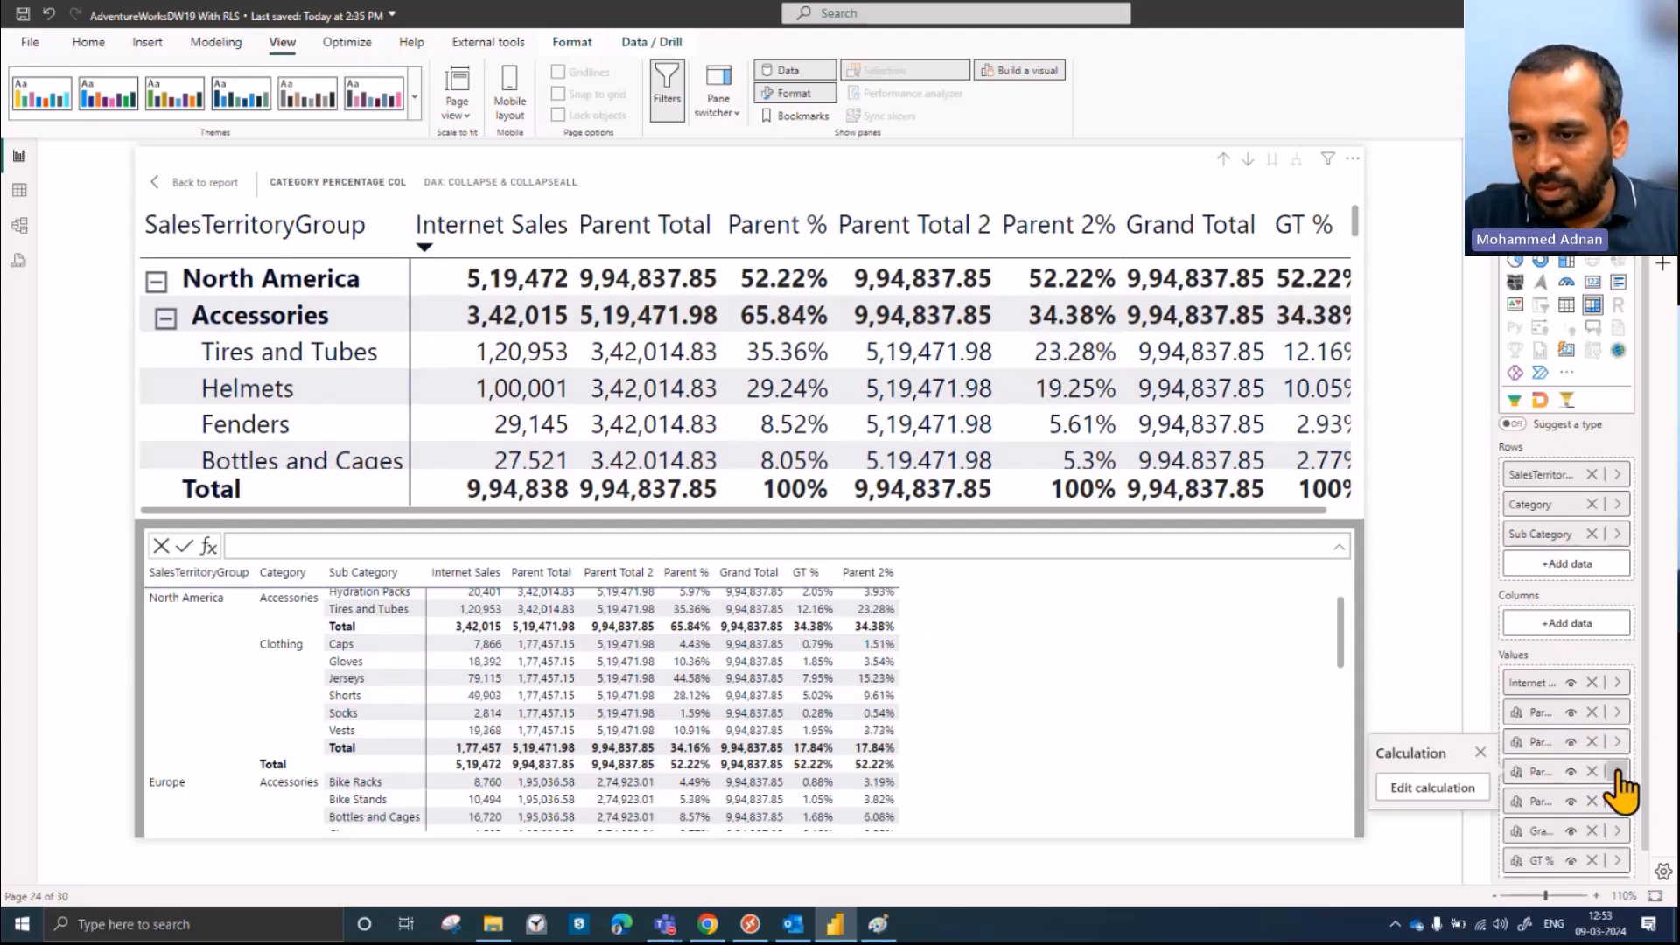
click(1435, 790)
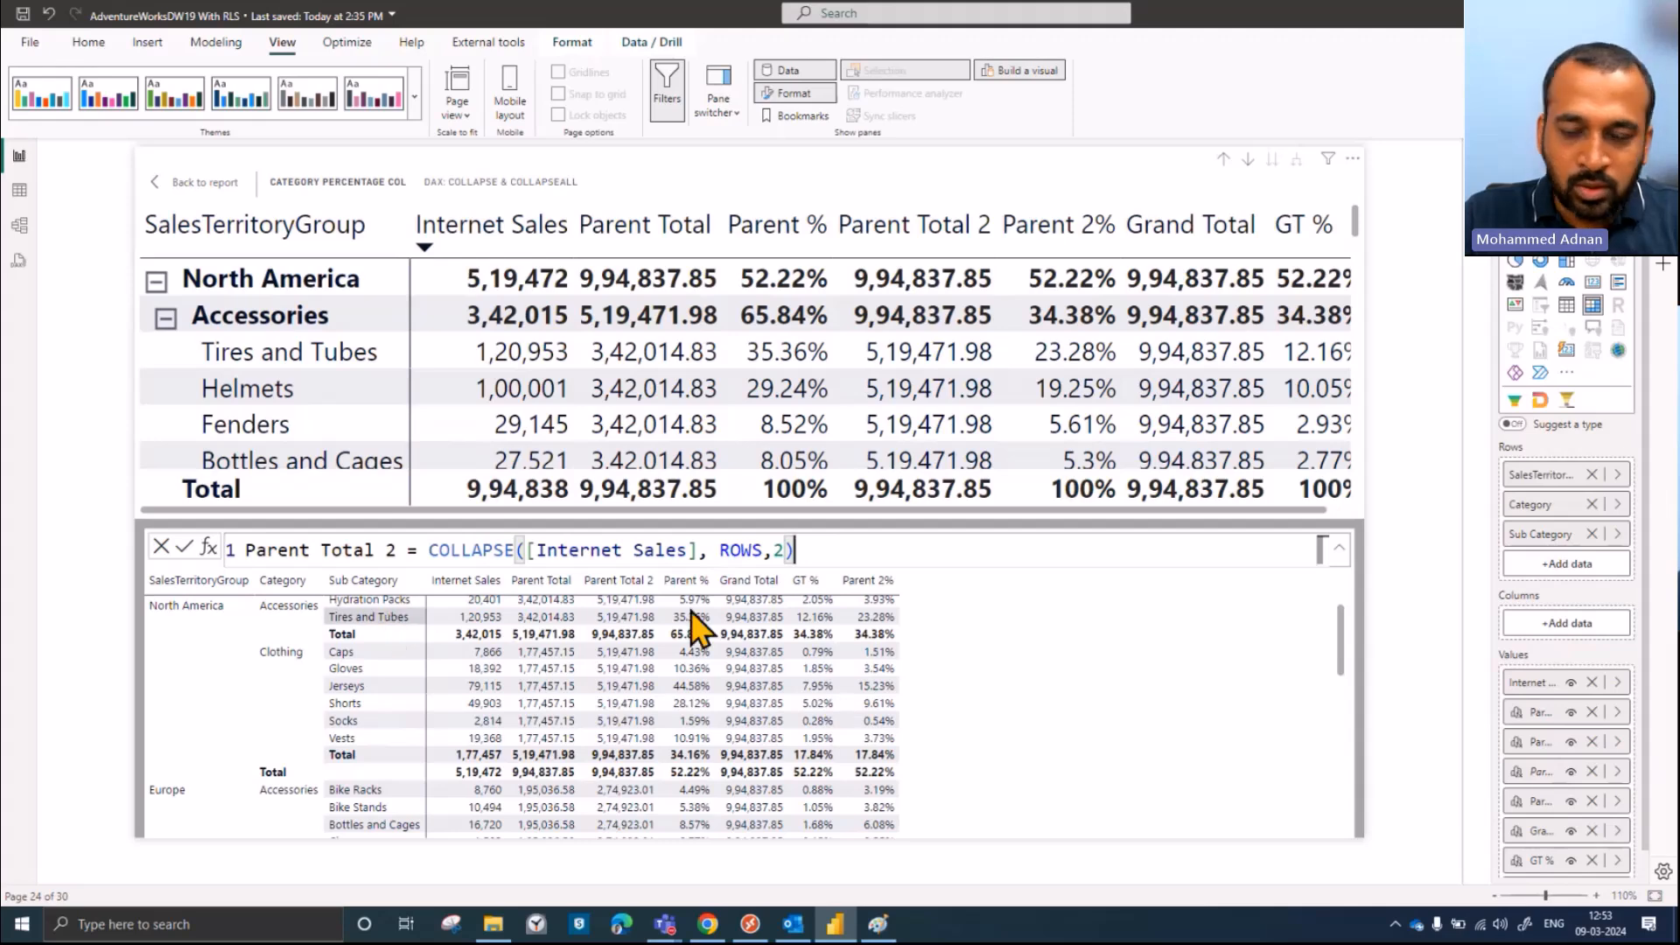
click(1617, 742)
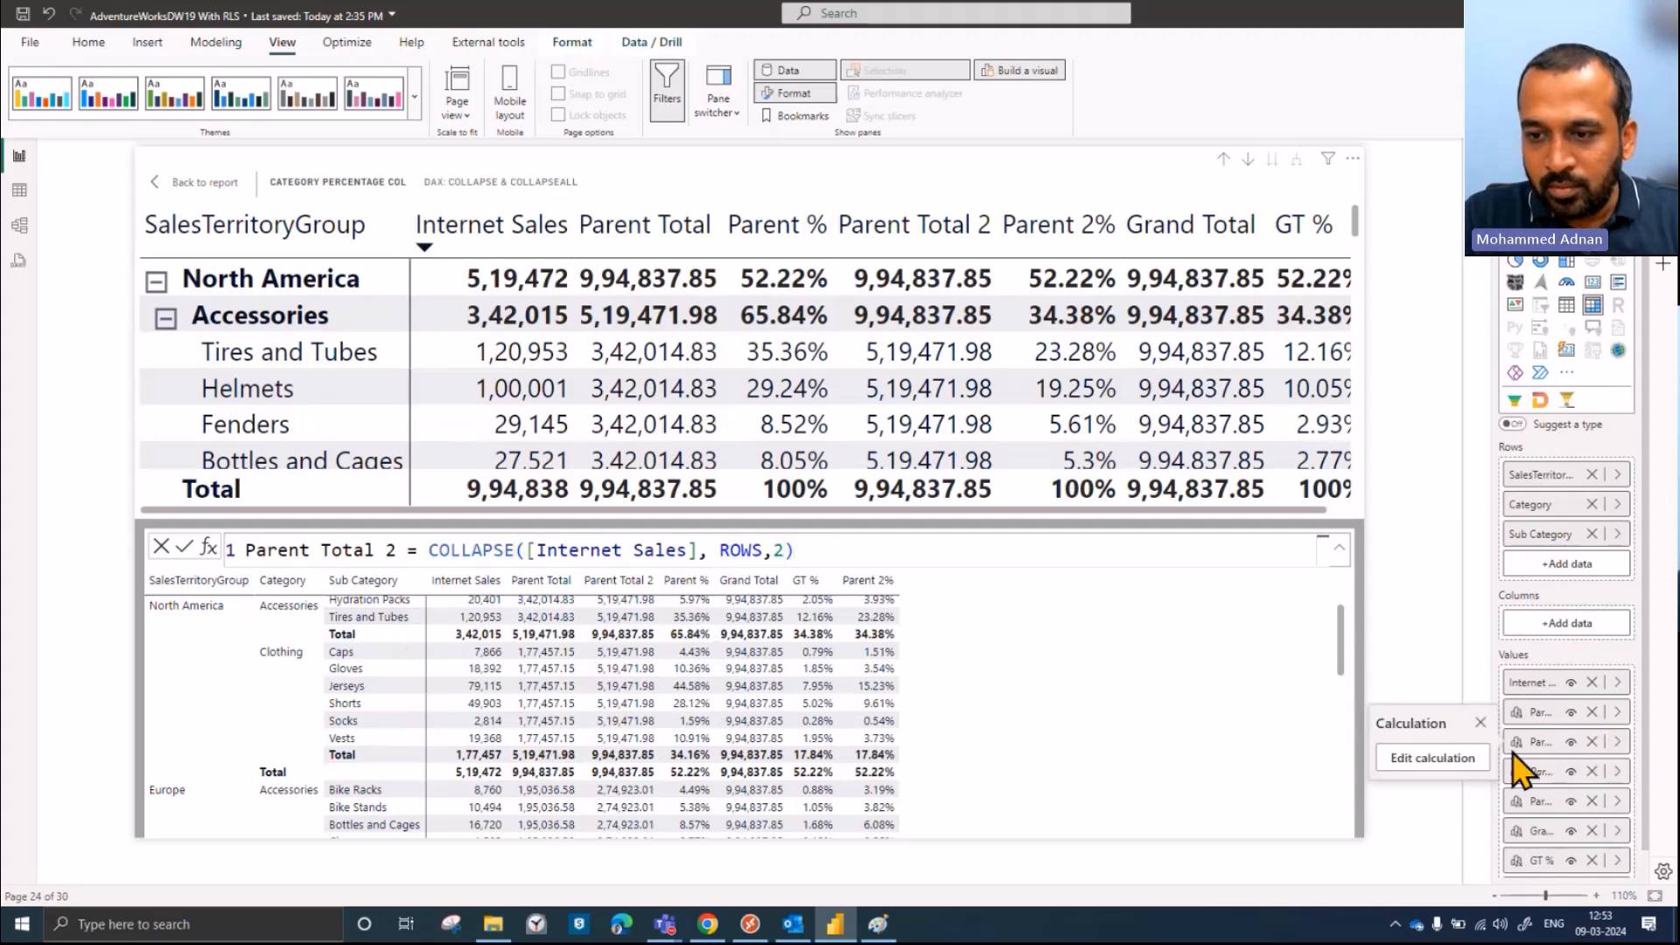
click(1432, 757)
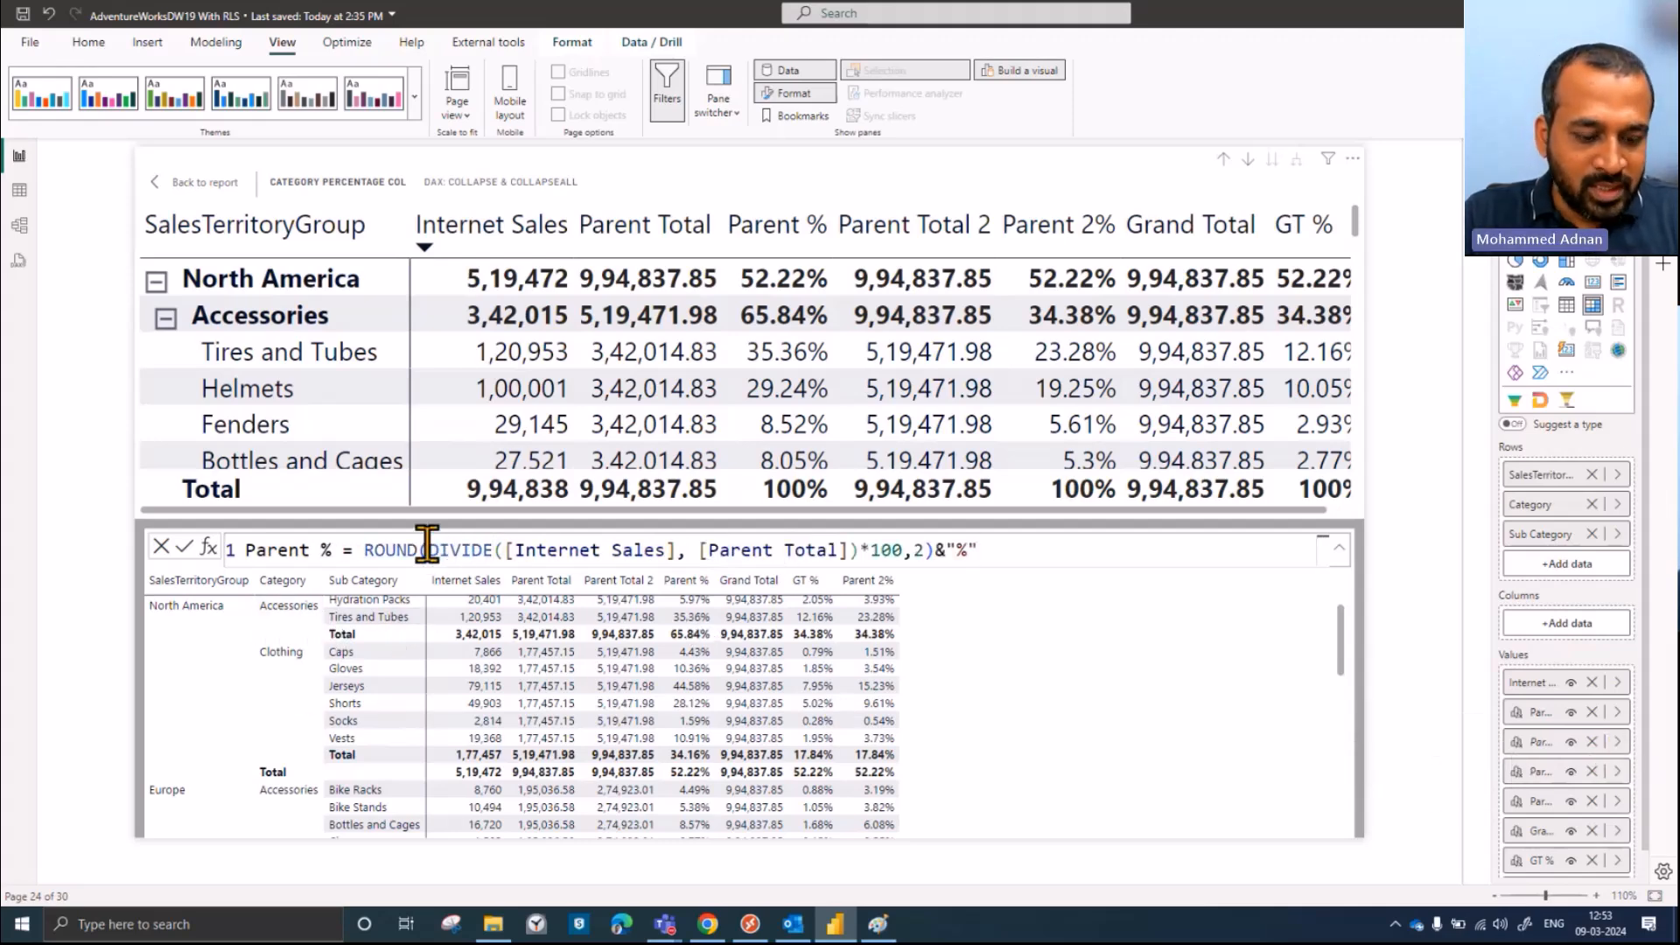
drag(427, 544, 675, 549)
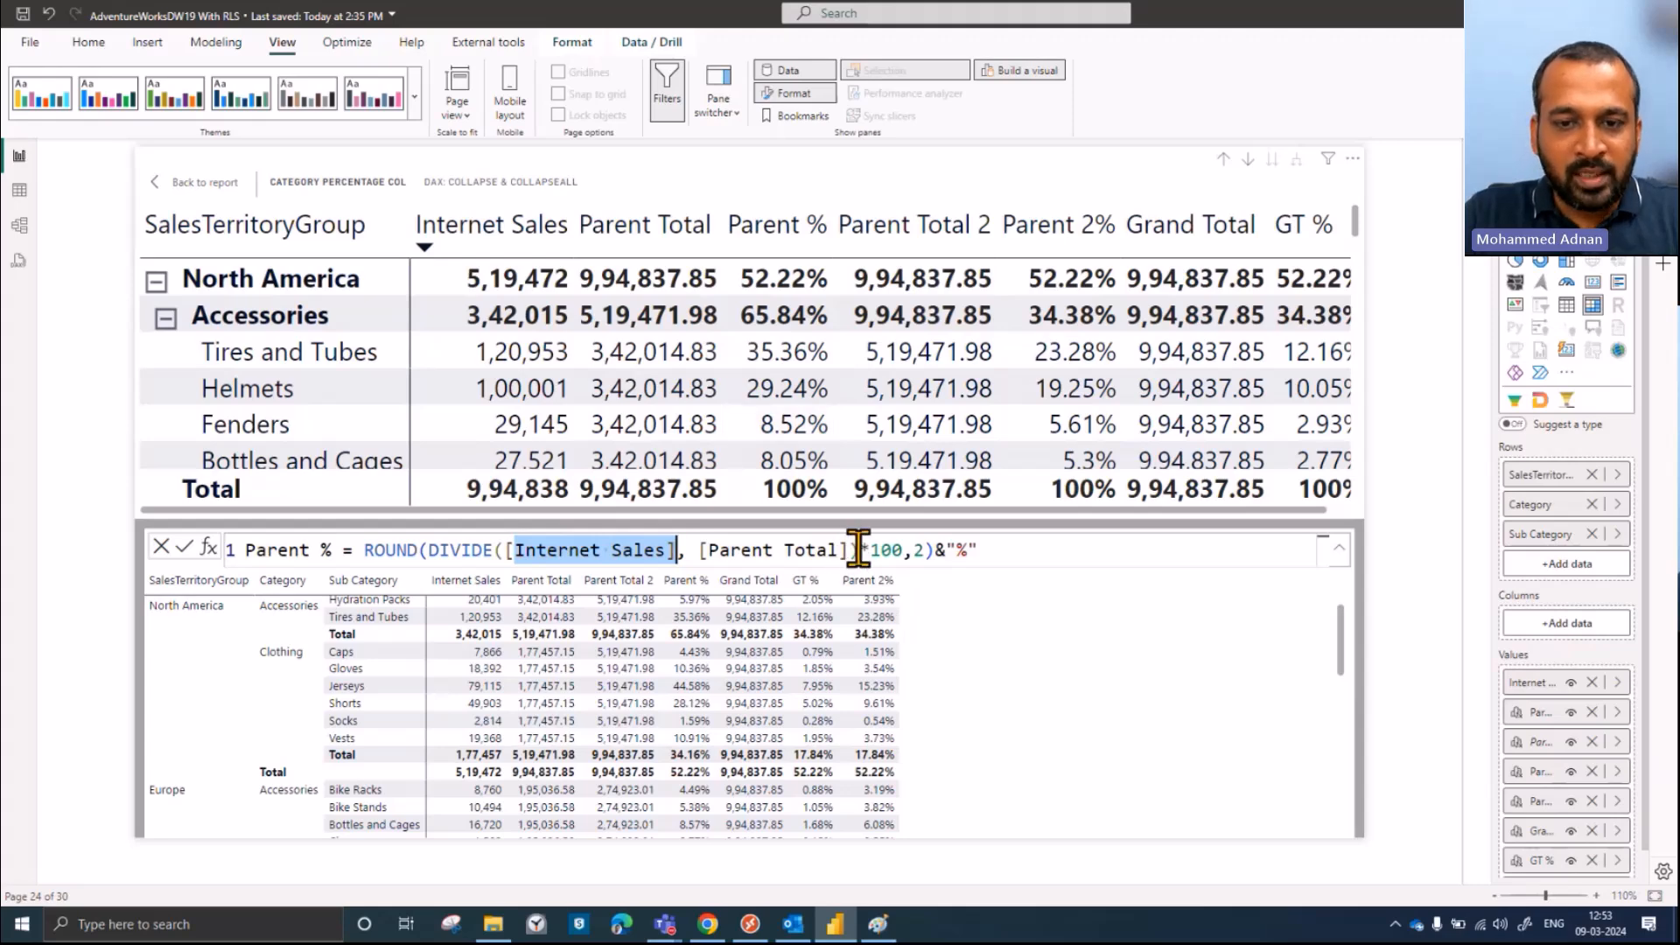
drag(860, 550, 1049, 548)
key(BackSpace)
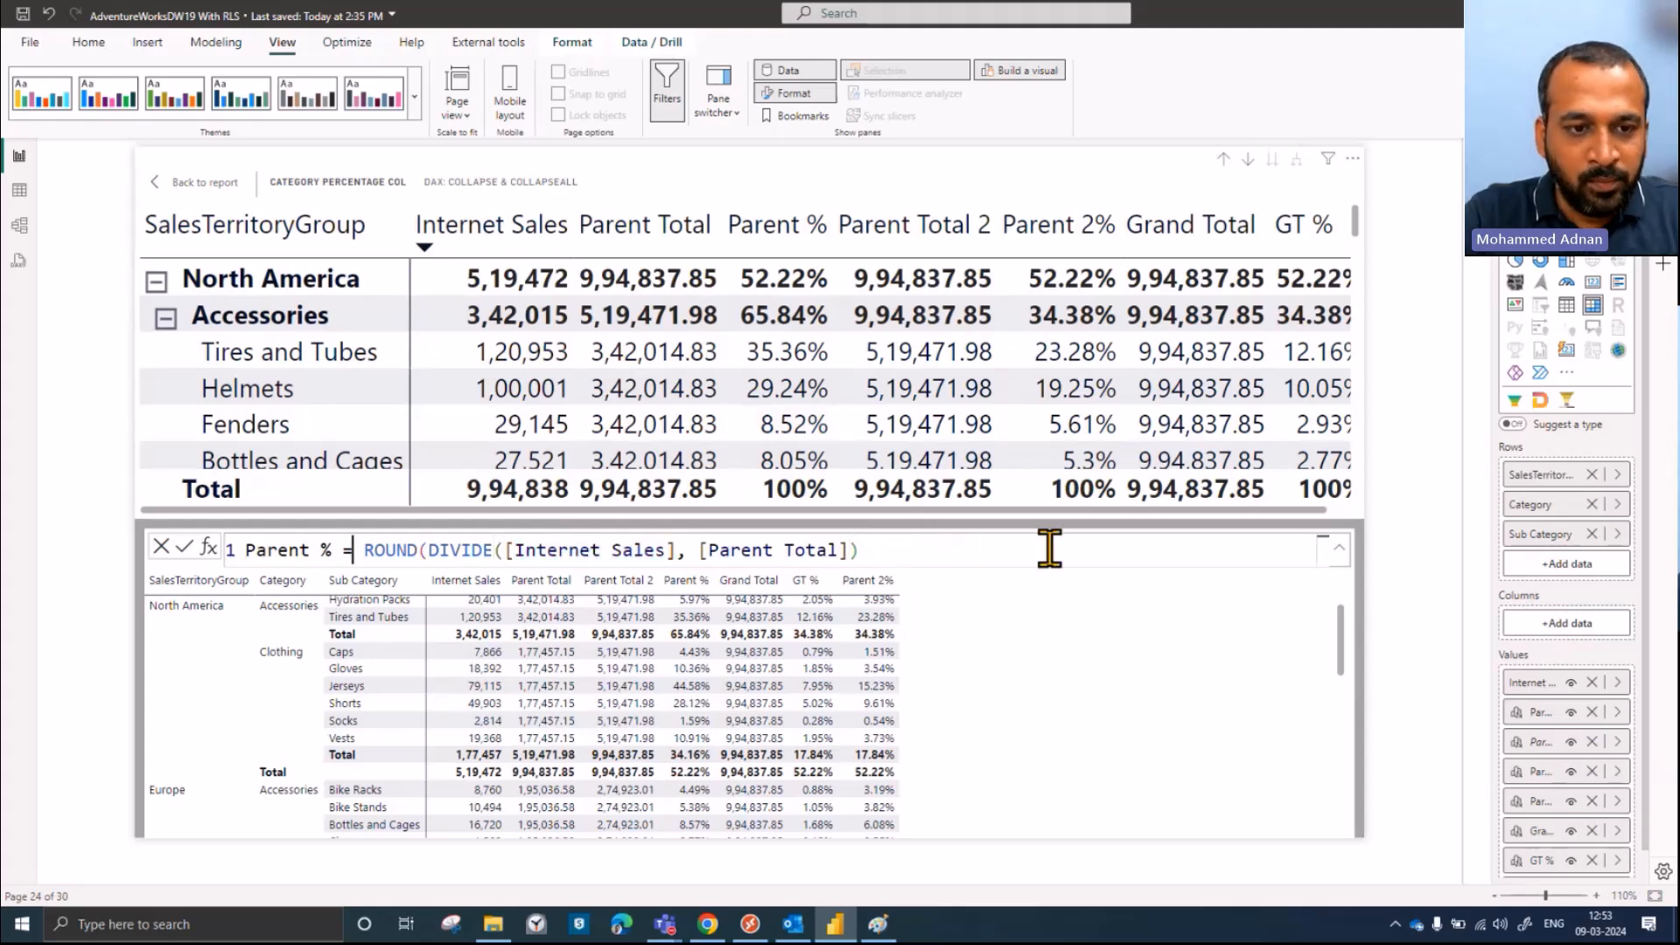
key(ctrl+shift+Right)
key(ctrl+shift+Right)
key(ctrl+shift+Left)
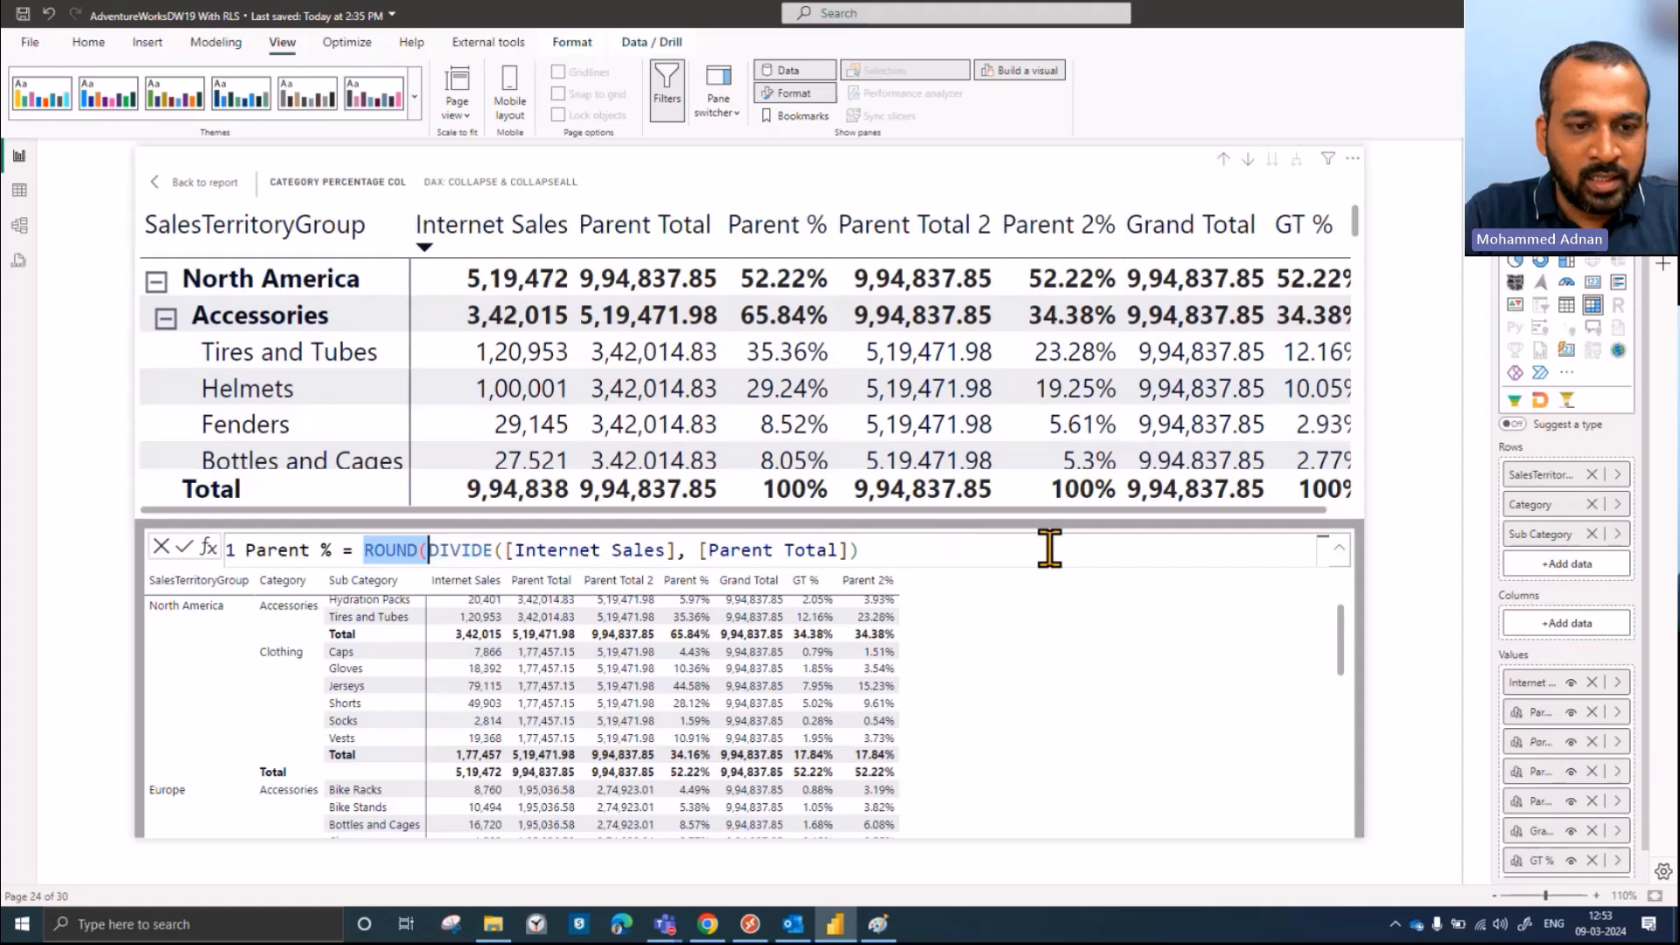
key(BackSpace)
key(End)
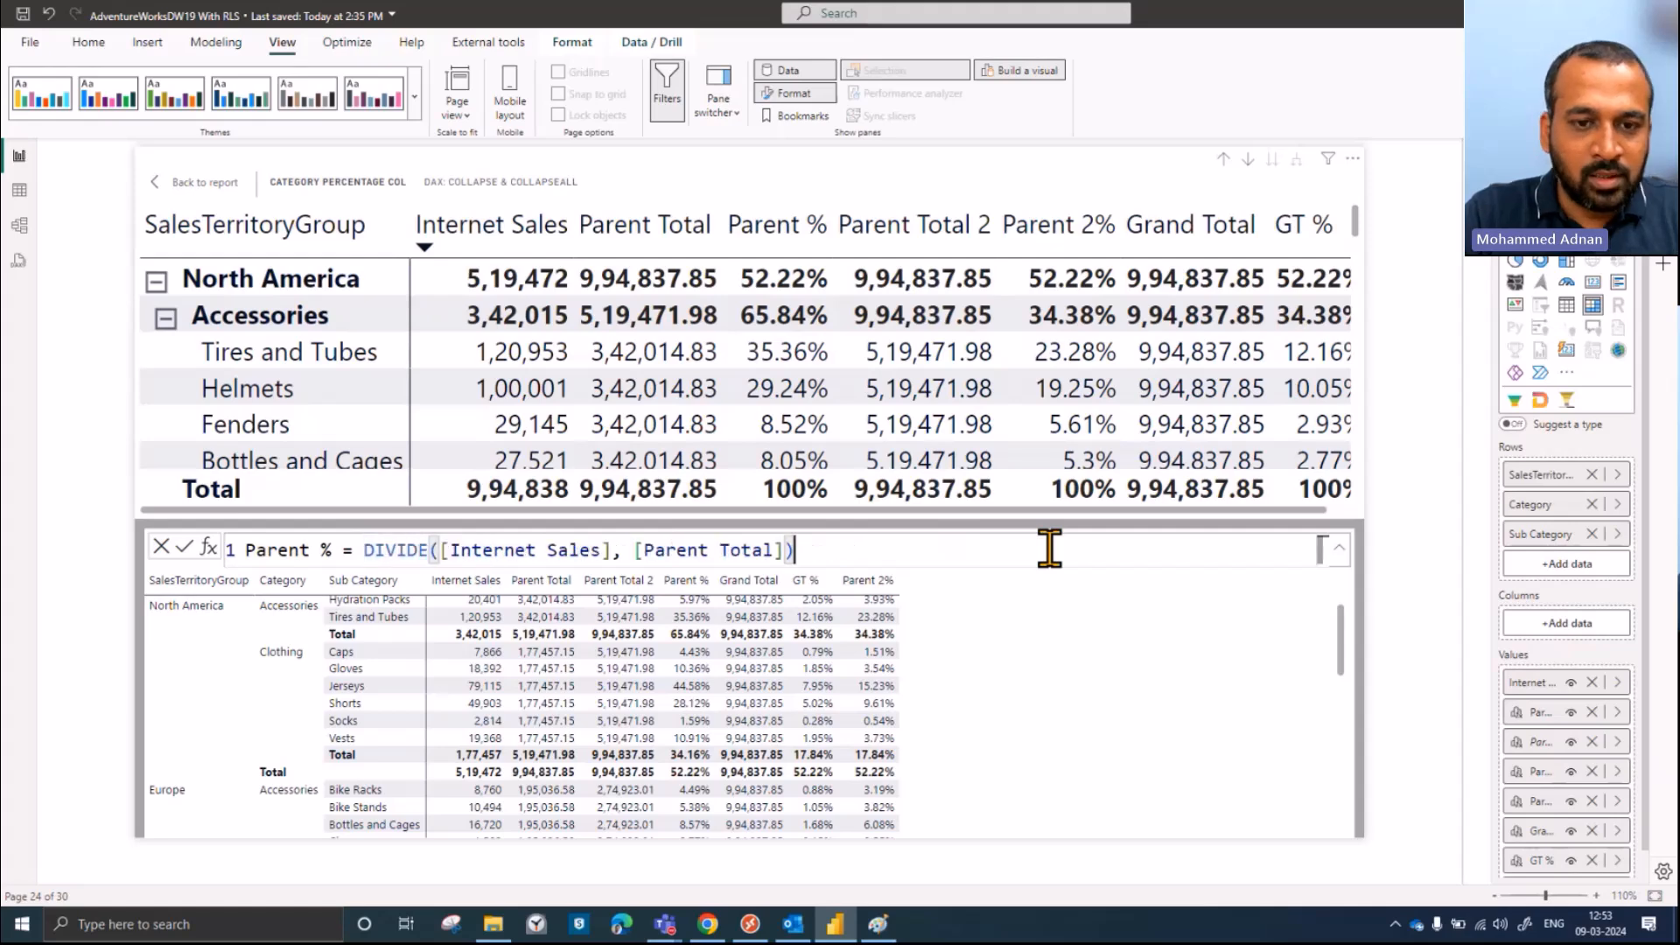
click(184, 548)
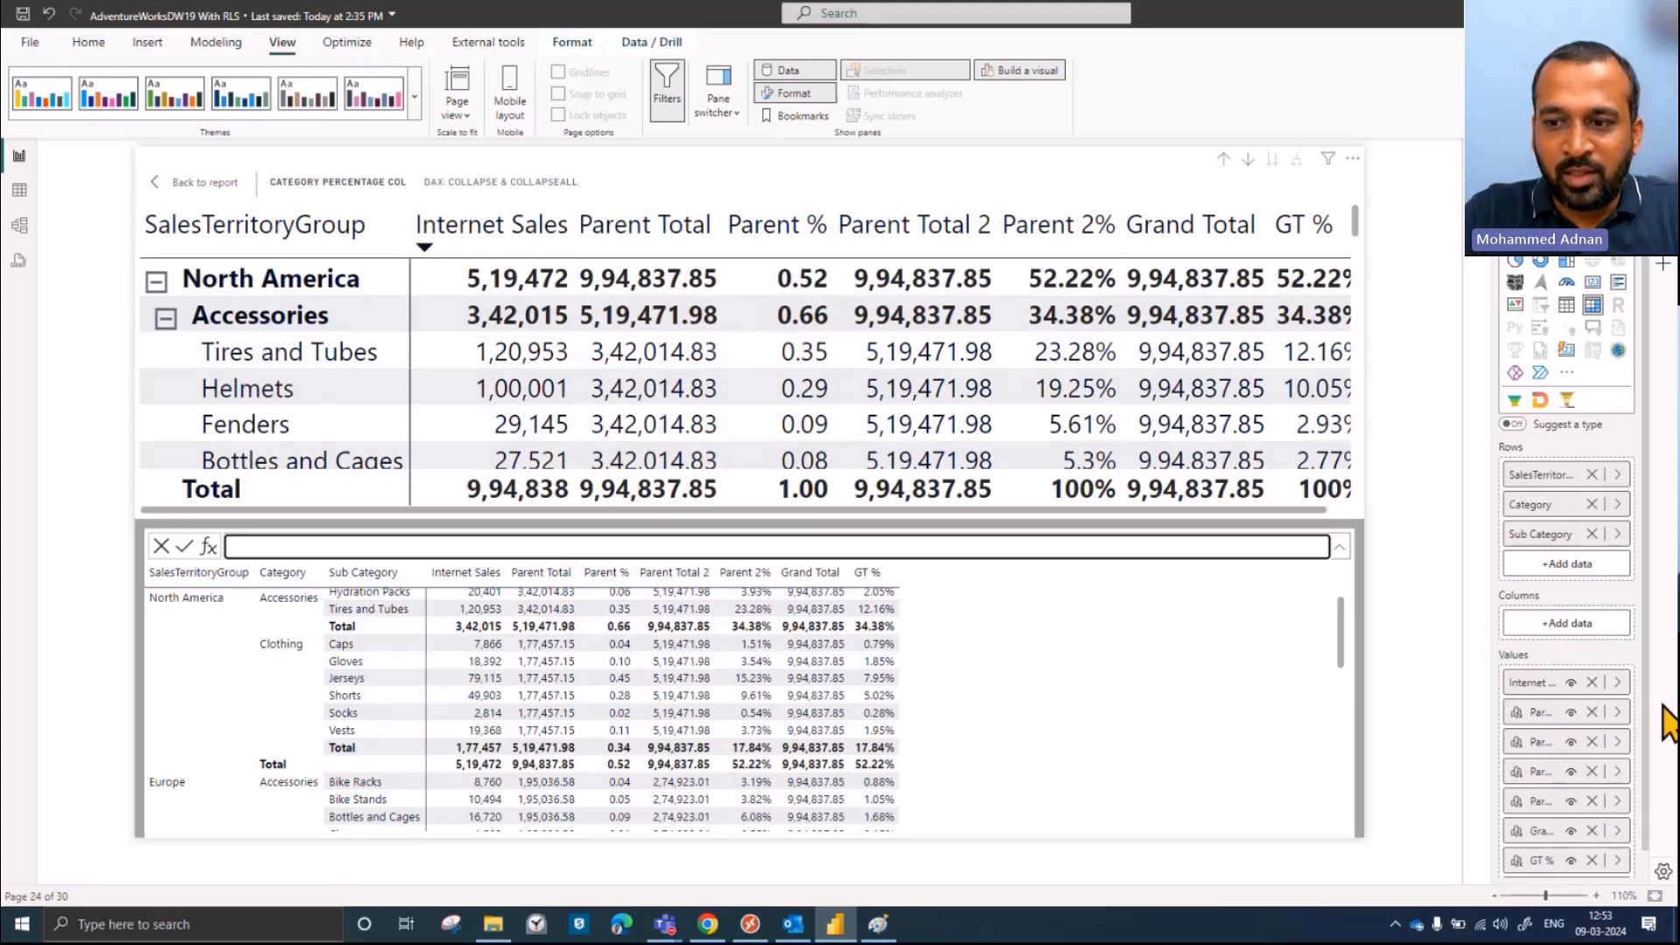
Step: Multiply the Parent % formula by 100 and commit it as DIVIDE([Internet Sales], [Parent Total])*100
click(1618, 742)
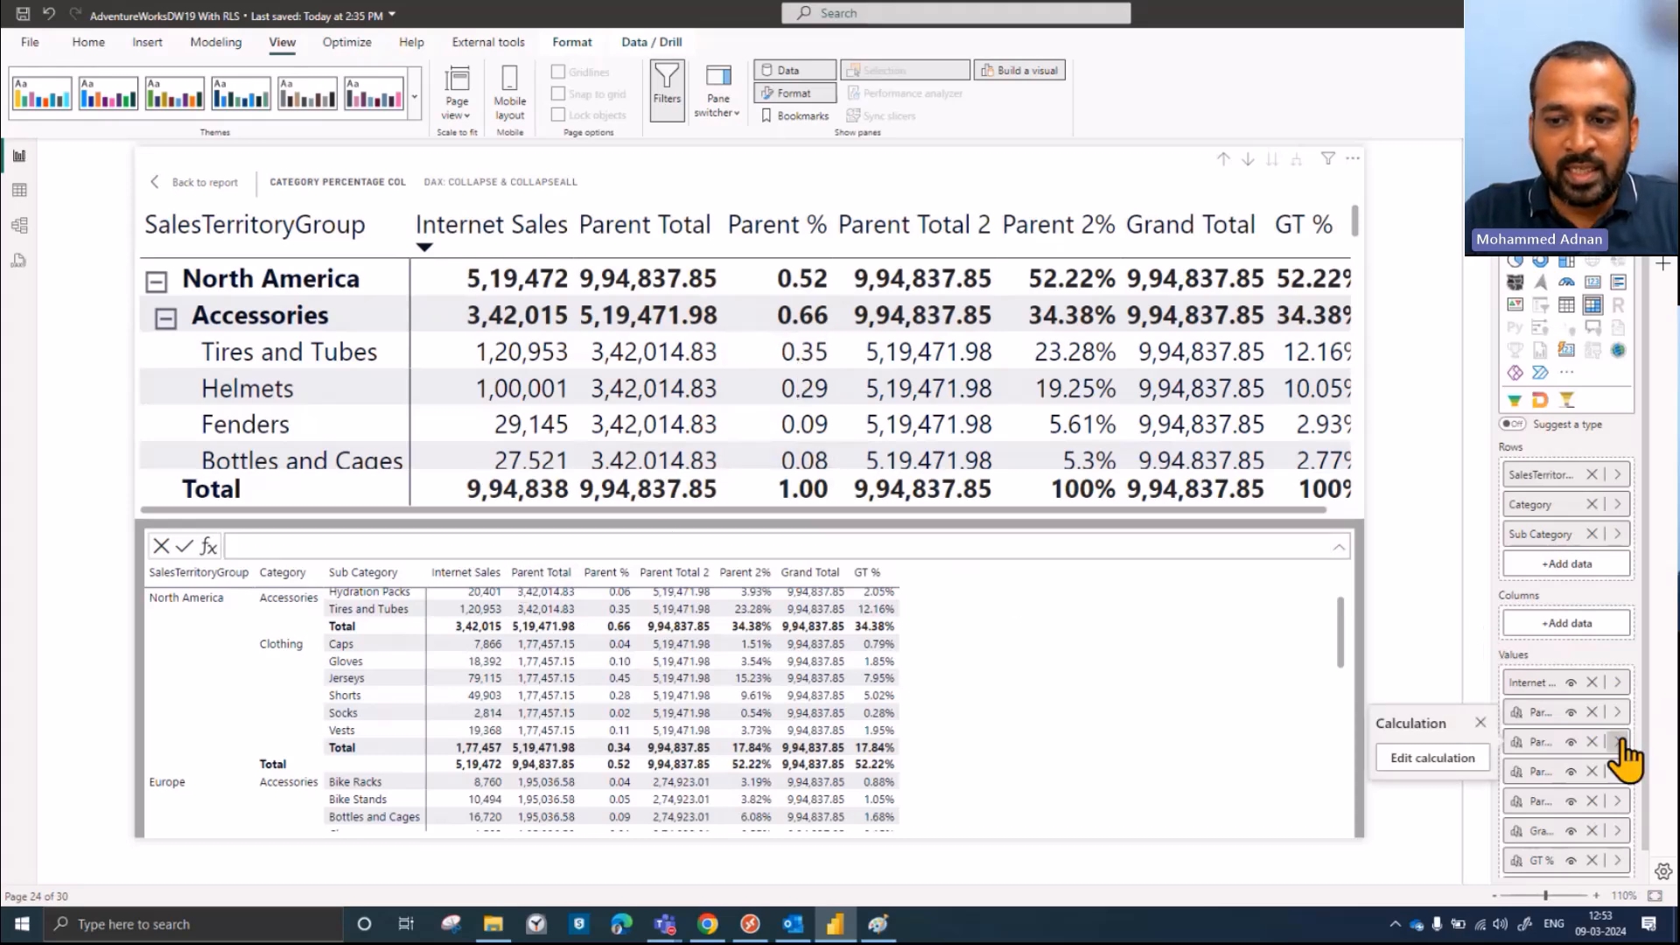
click(1448, 760)
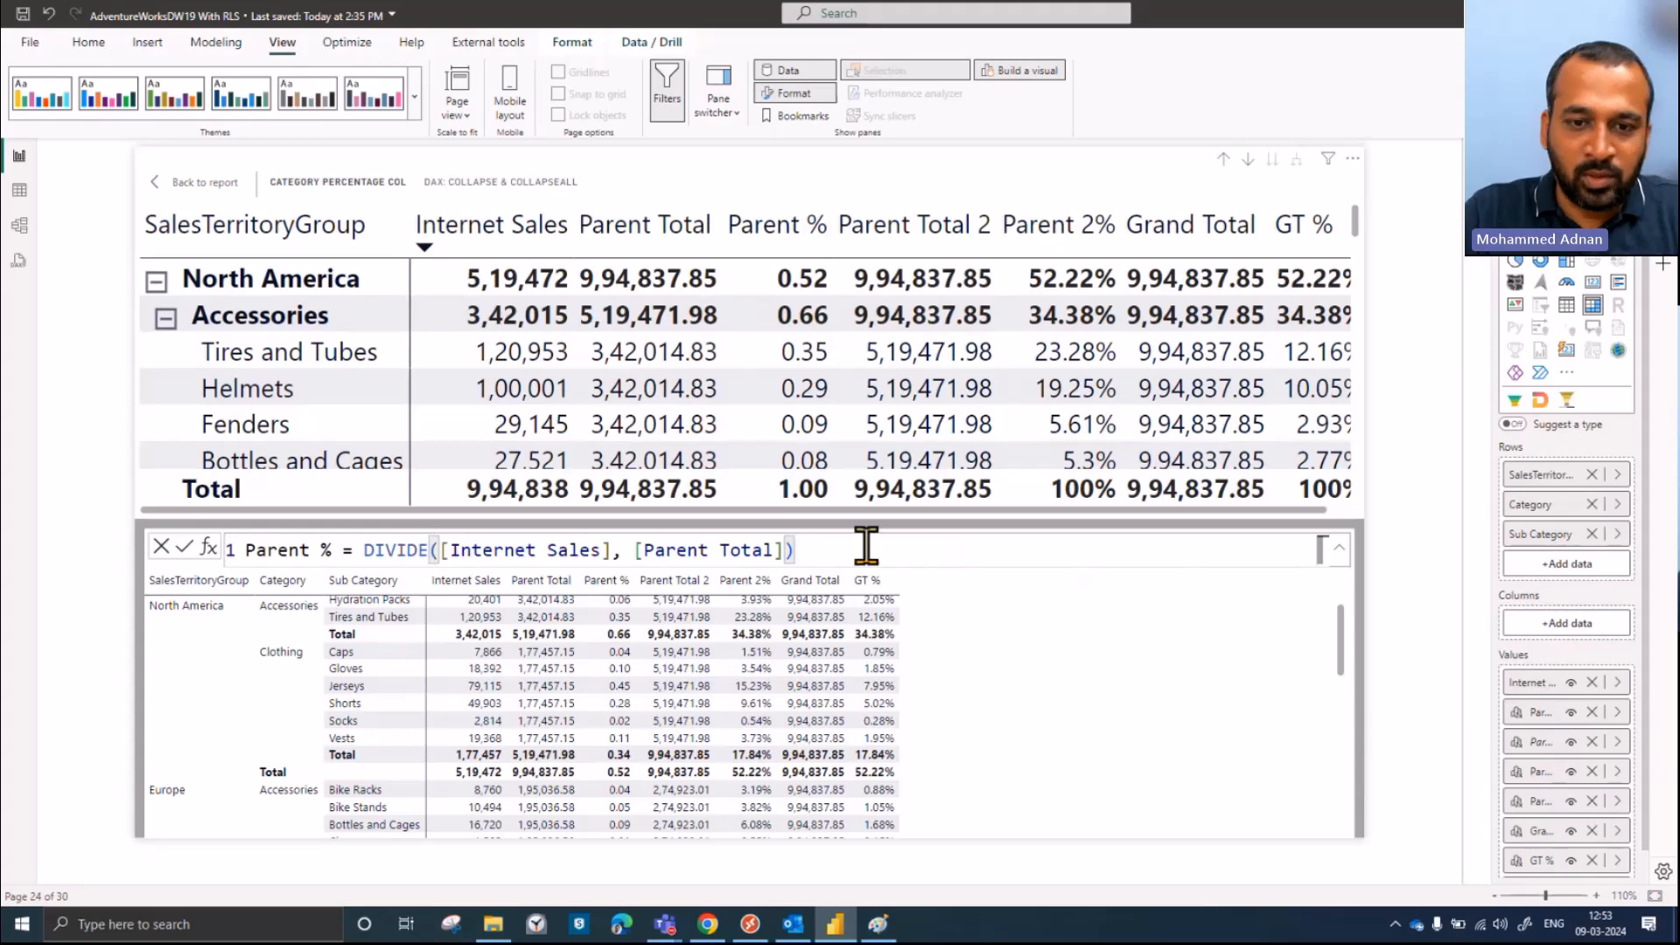
text(*100)
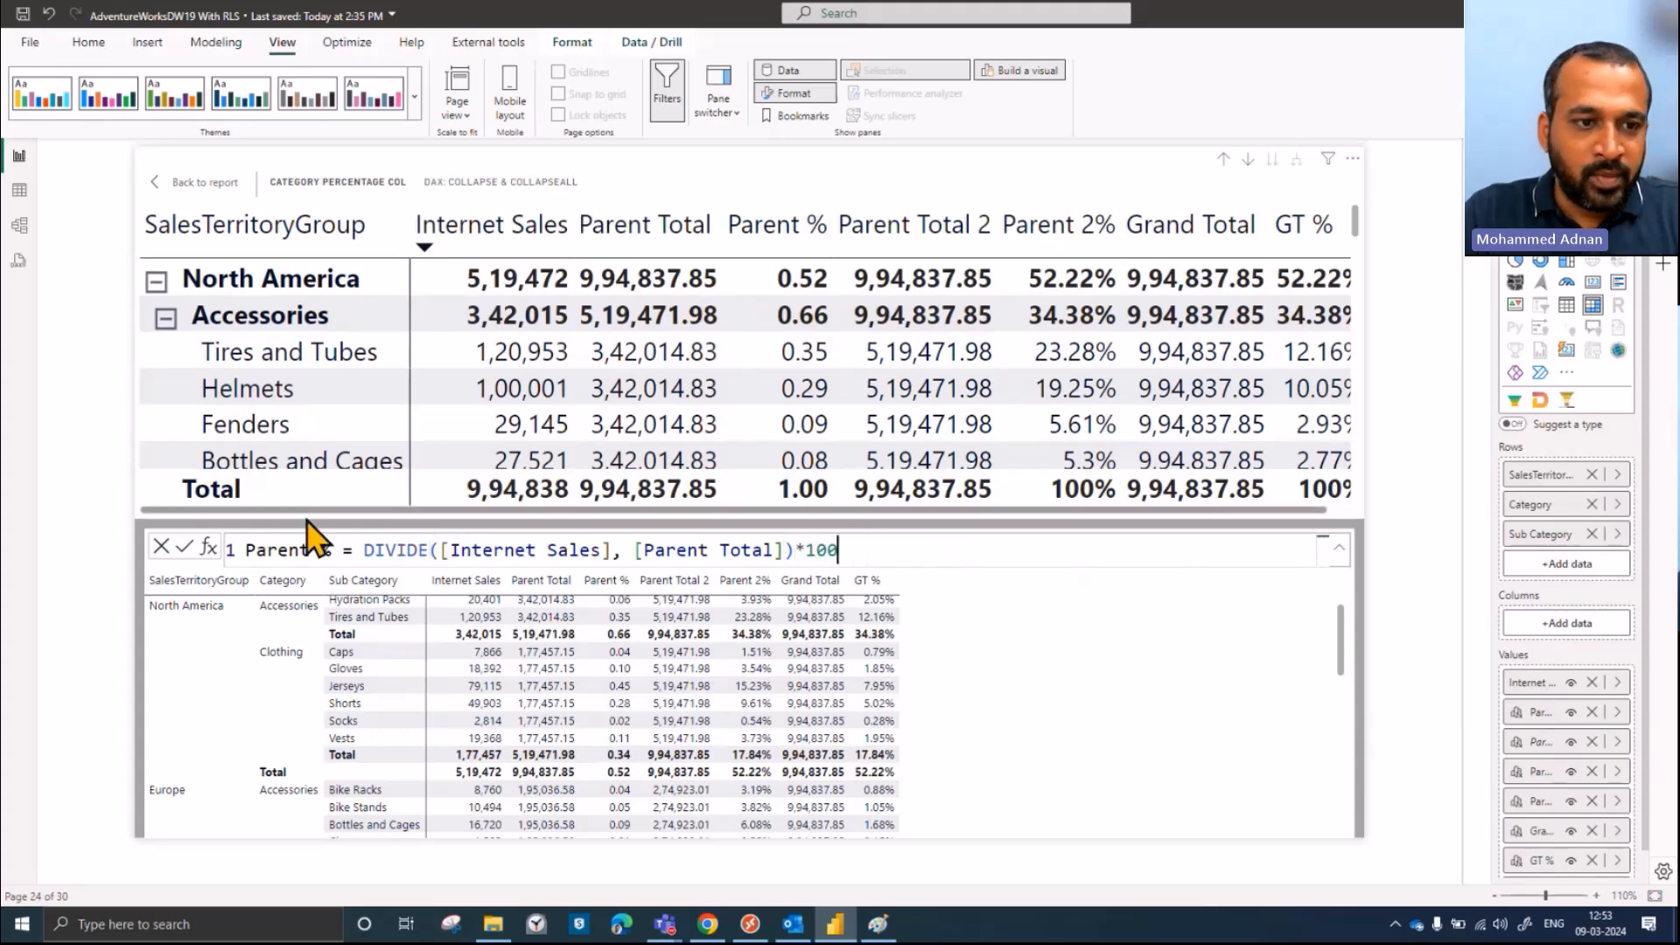
click(189, 549)
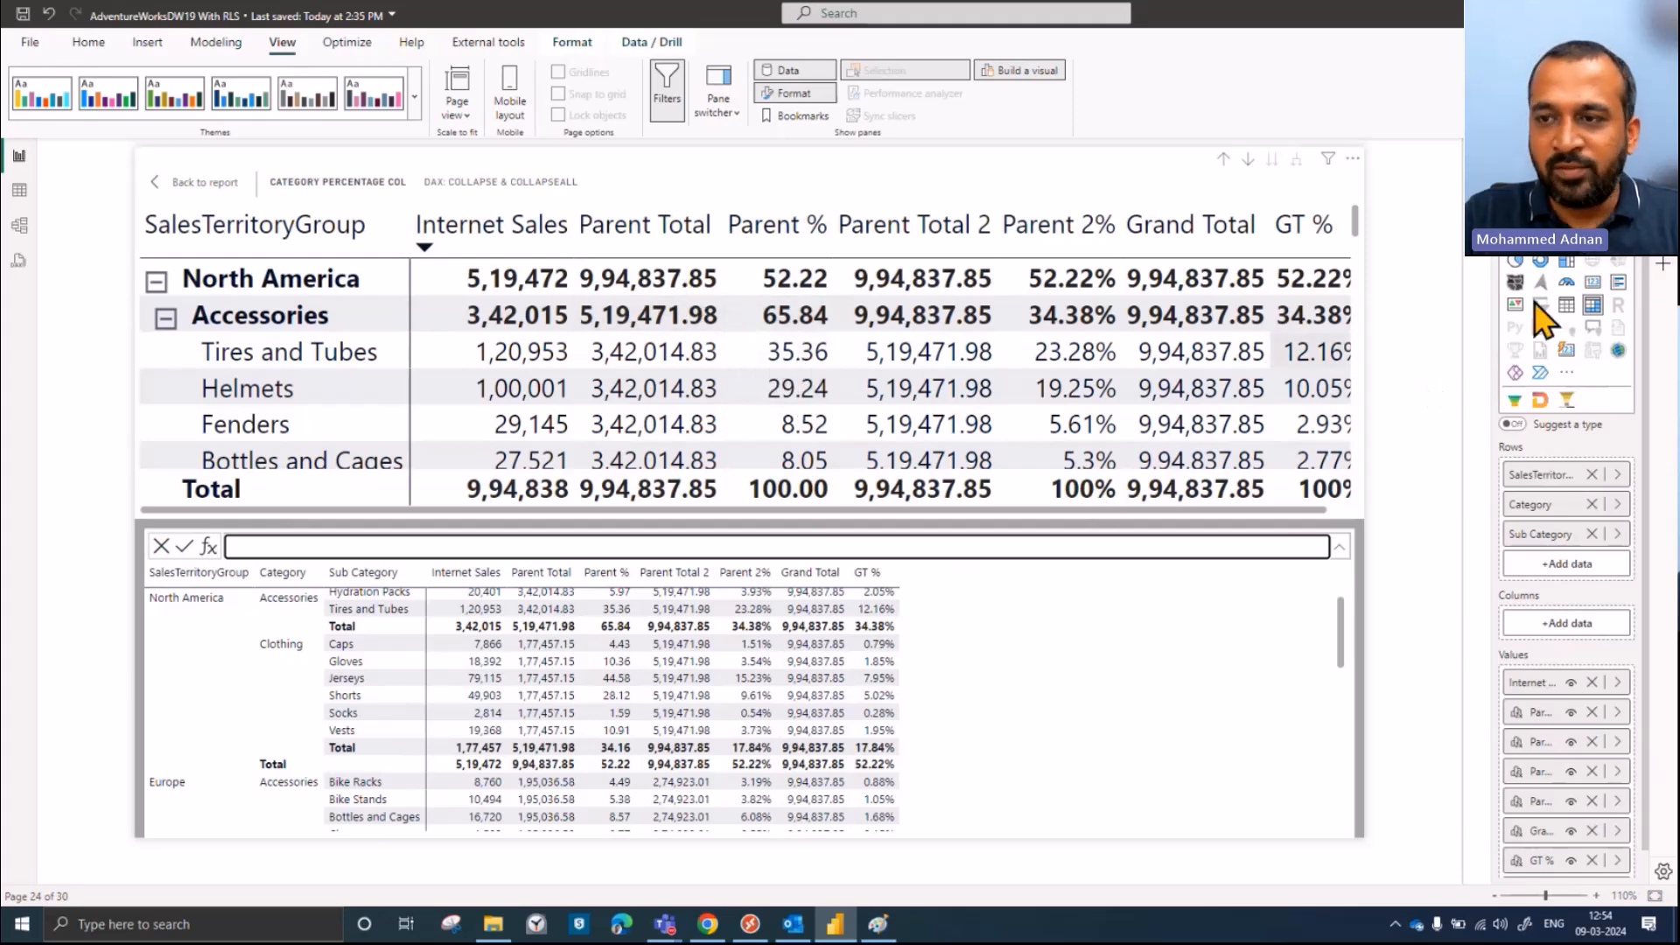
Step: Open the matrix's specific column formatting options and apply the settings to the Parent % series
click(1650, 289)
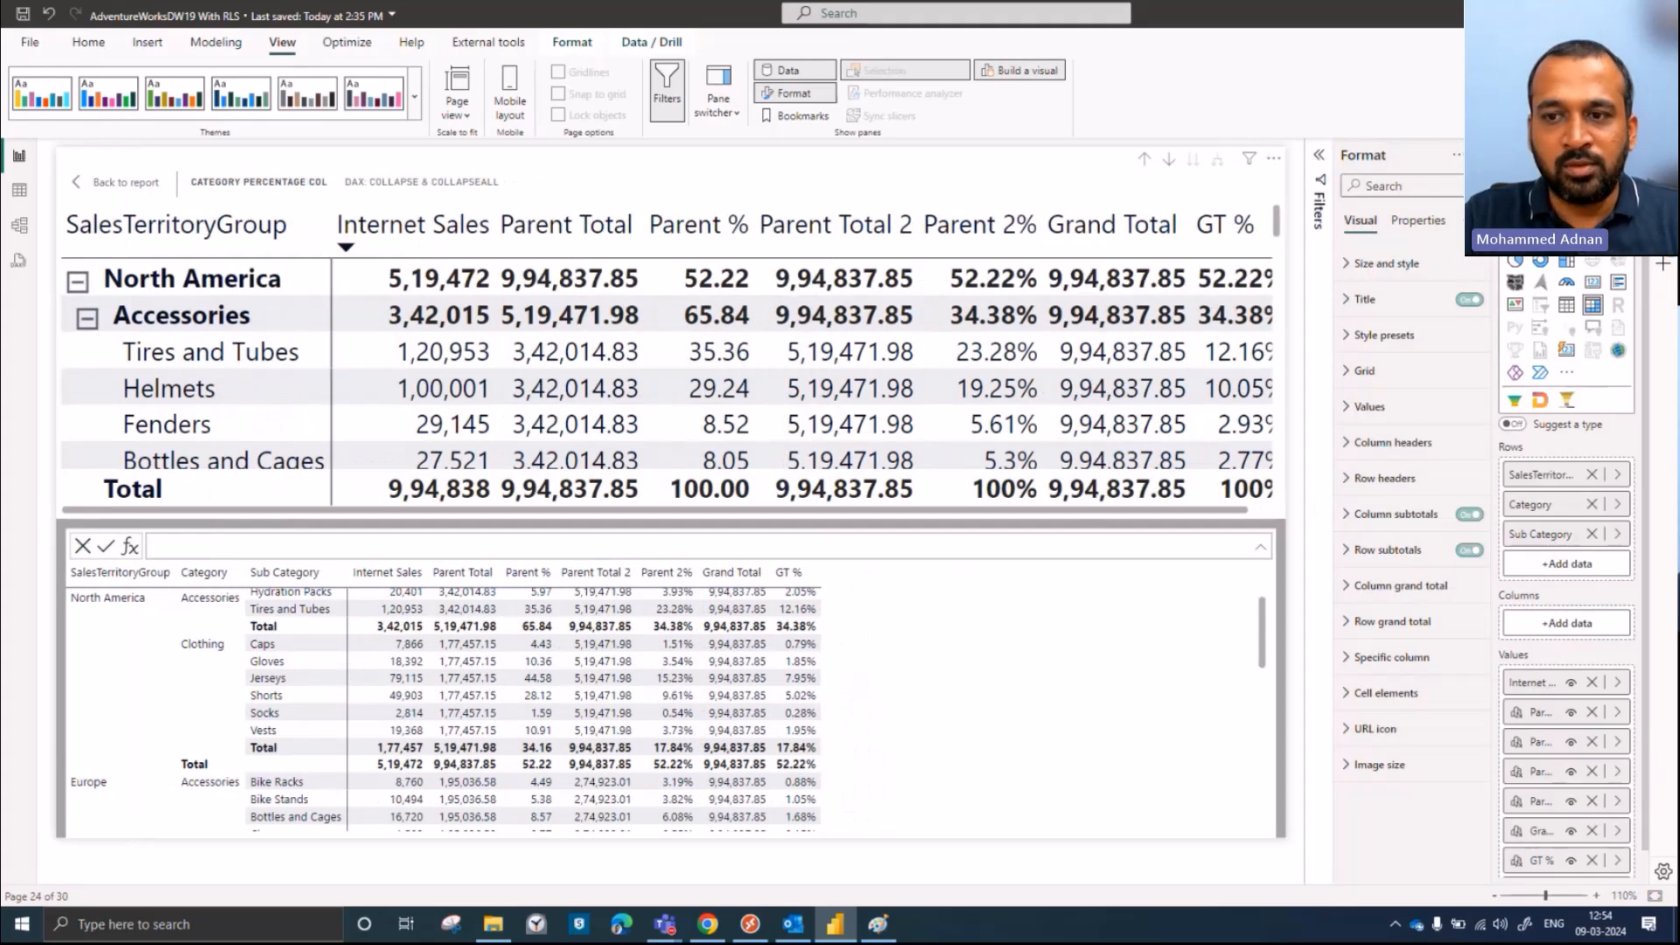
click(1428, 693)
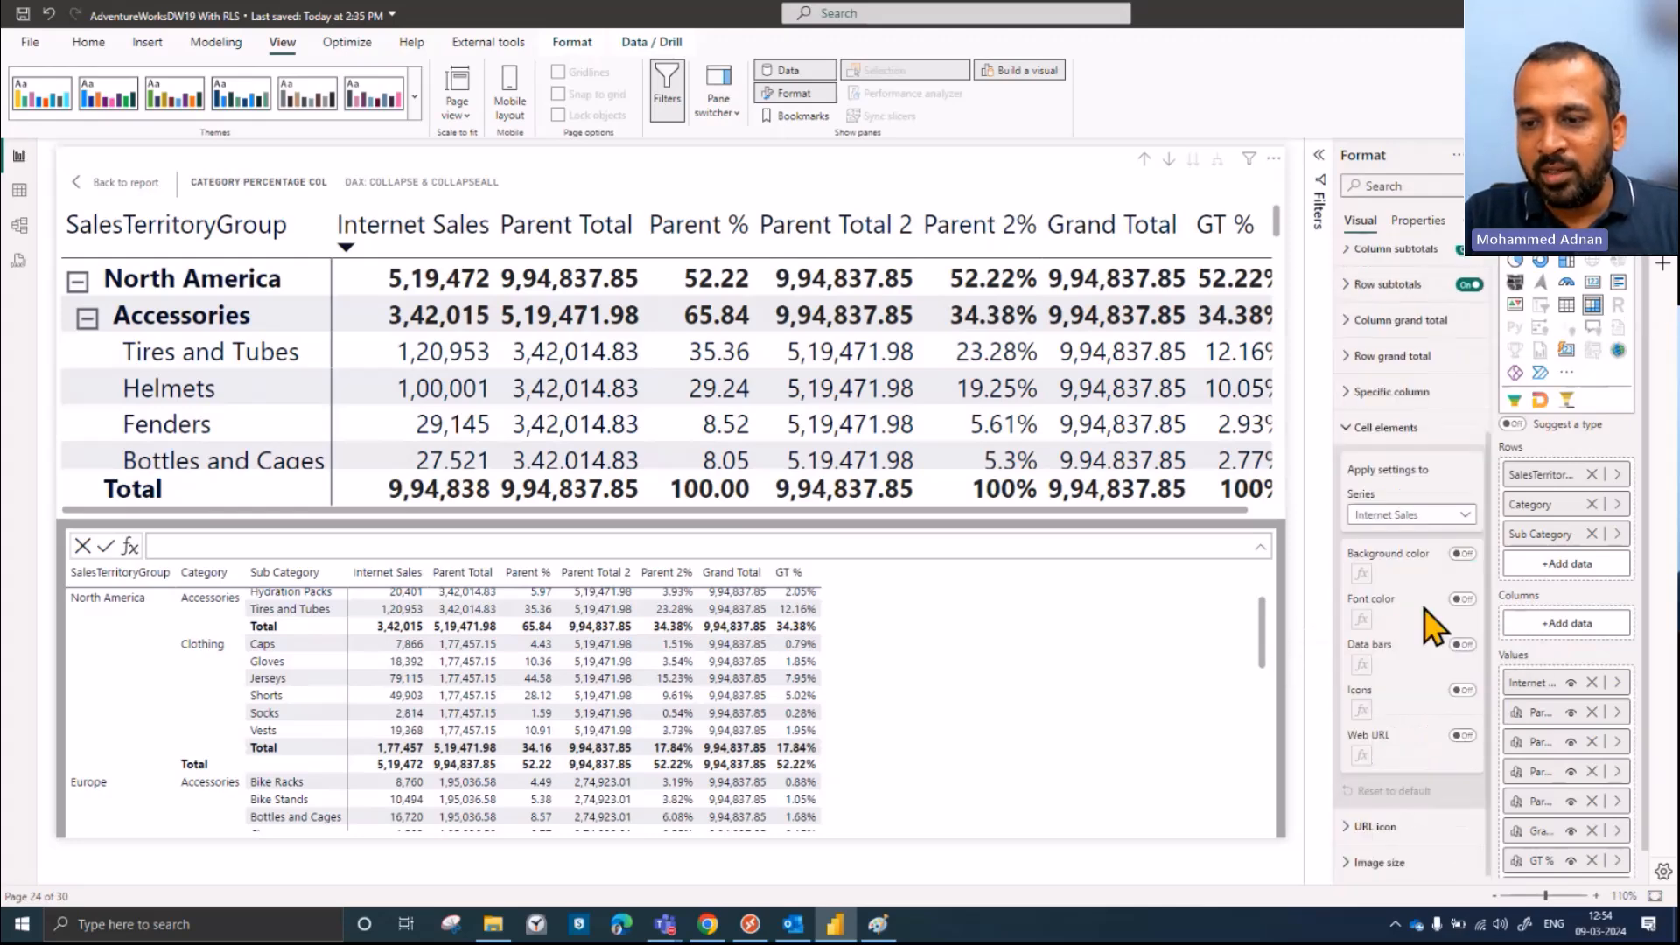
click(1400, 514)
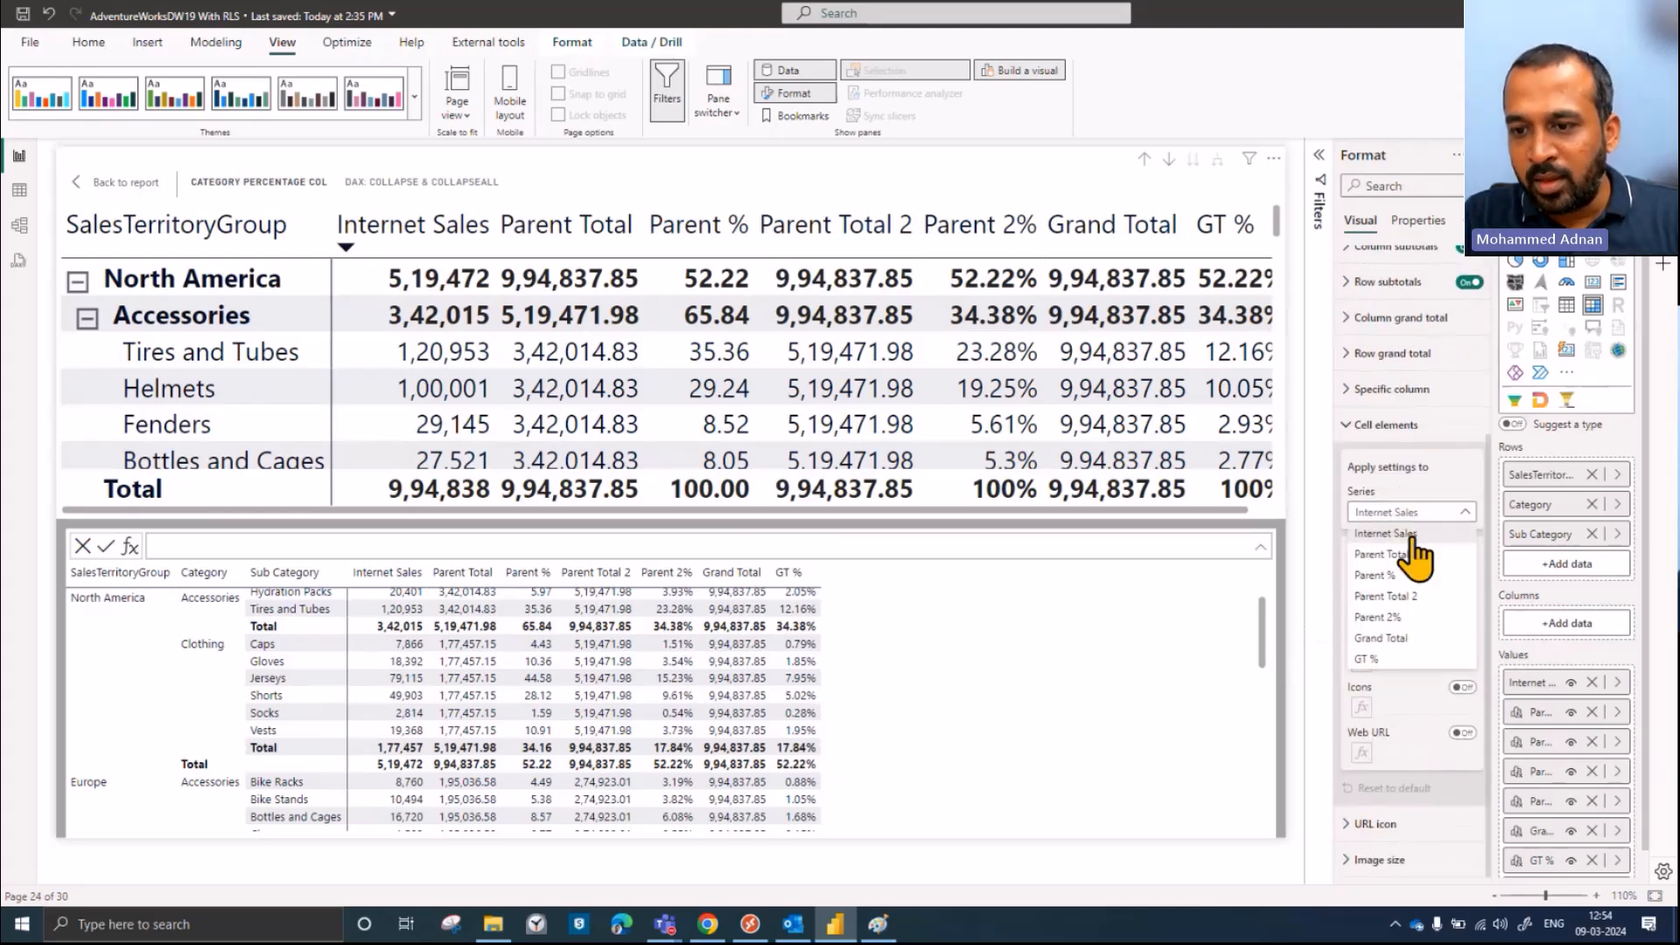
click(1417, 459)
click(1423, 392)
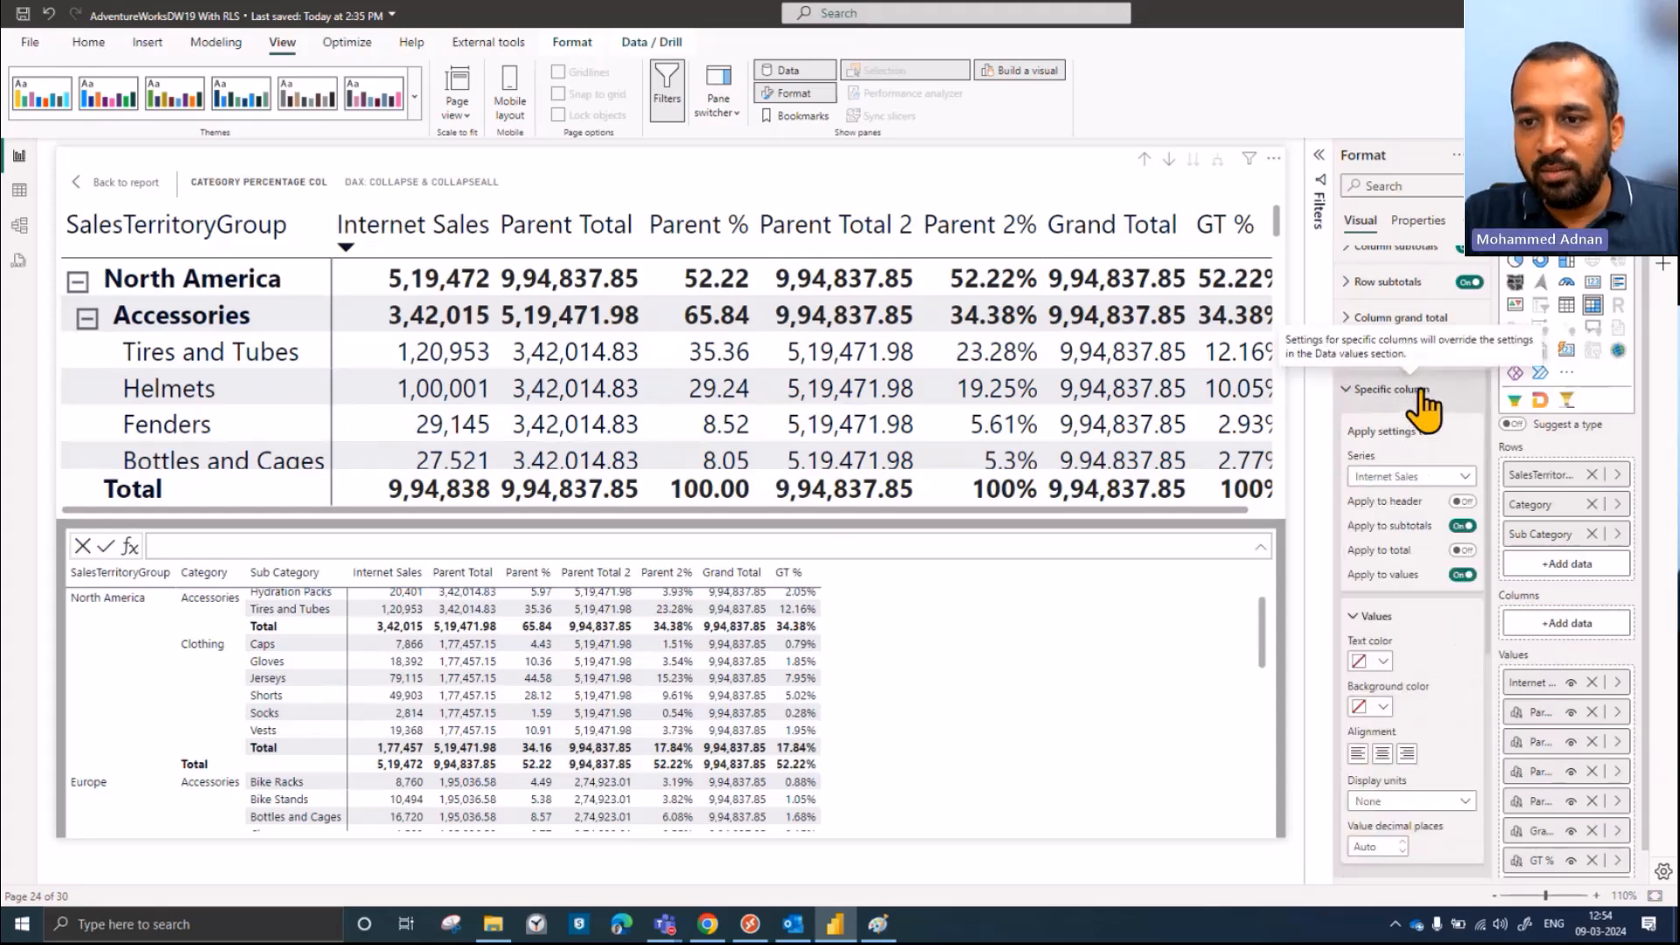
click(1410, 476)
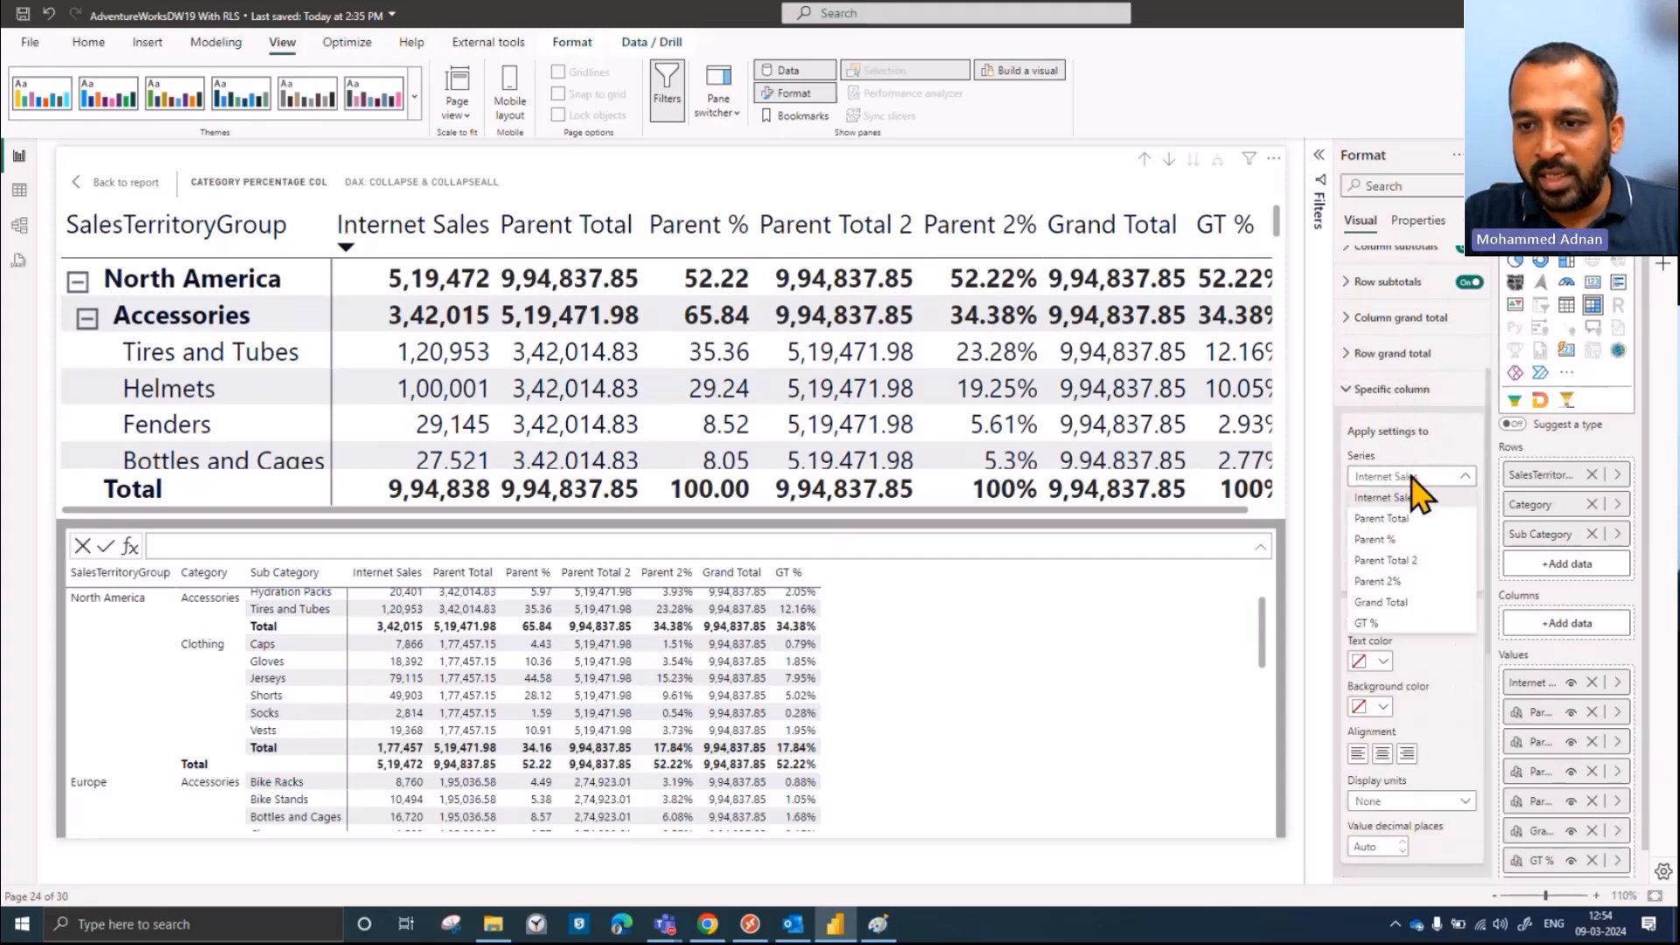
click(1411, 539)
Step: Keep the Parent % display units at None and set its value decimal places to 2
scroll(1440, 591, down, 3)
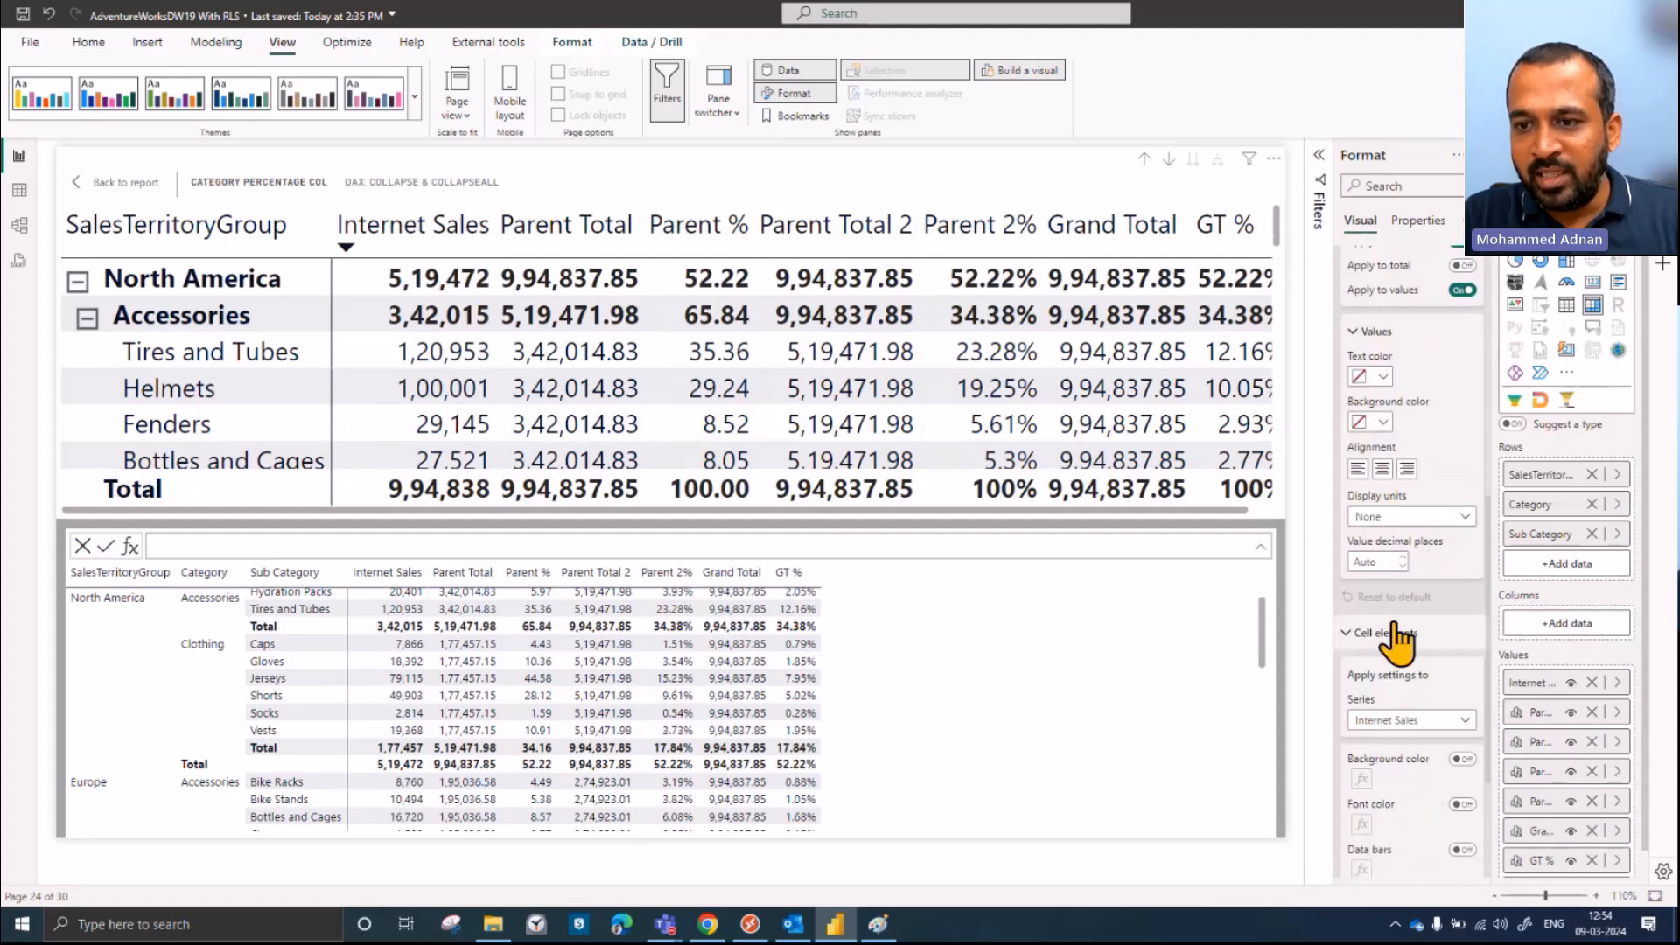
click(1409, 516)
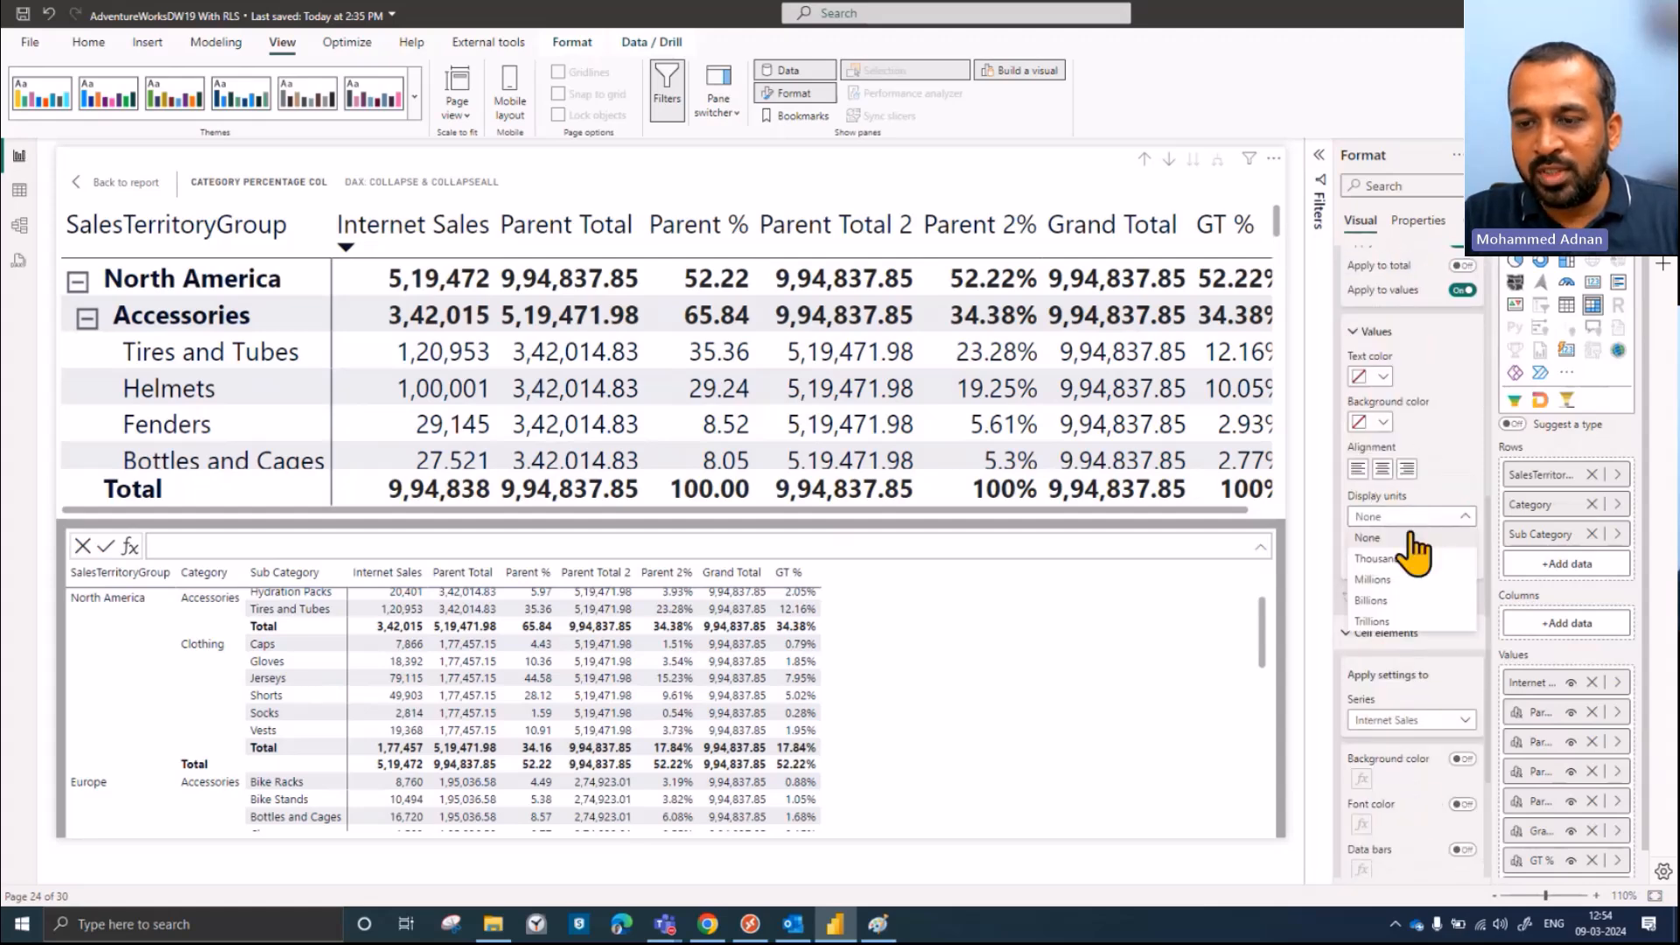
click(1457, 455)
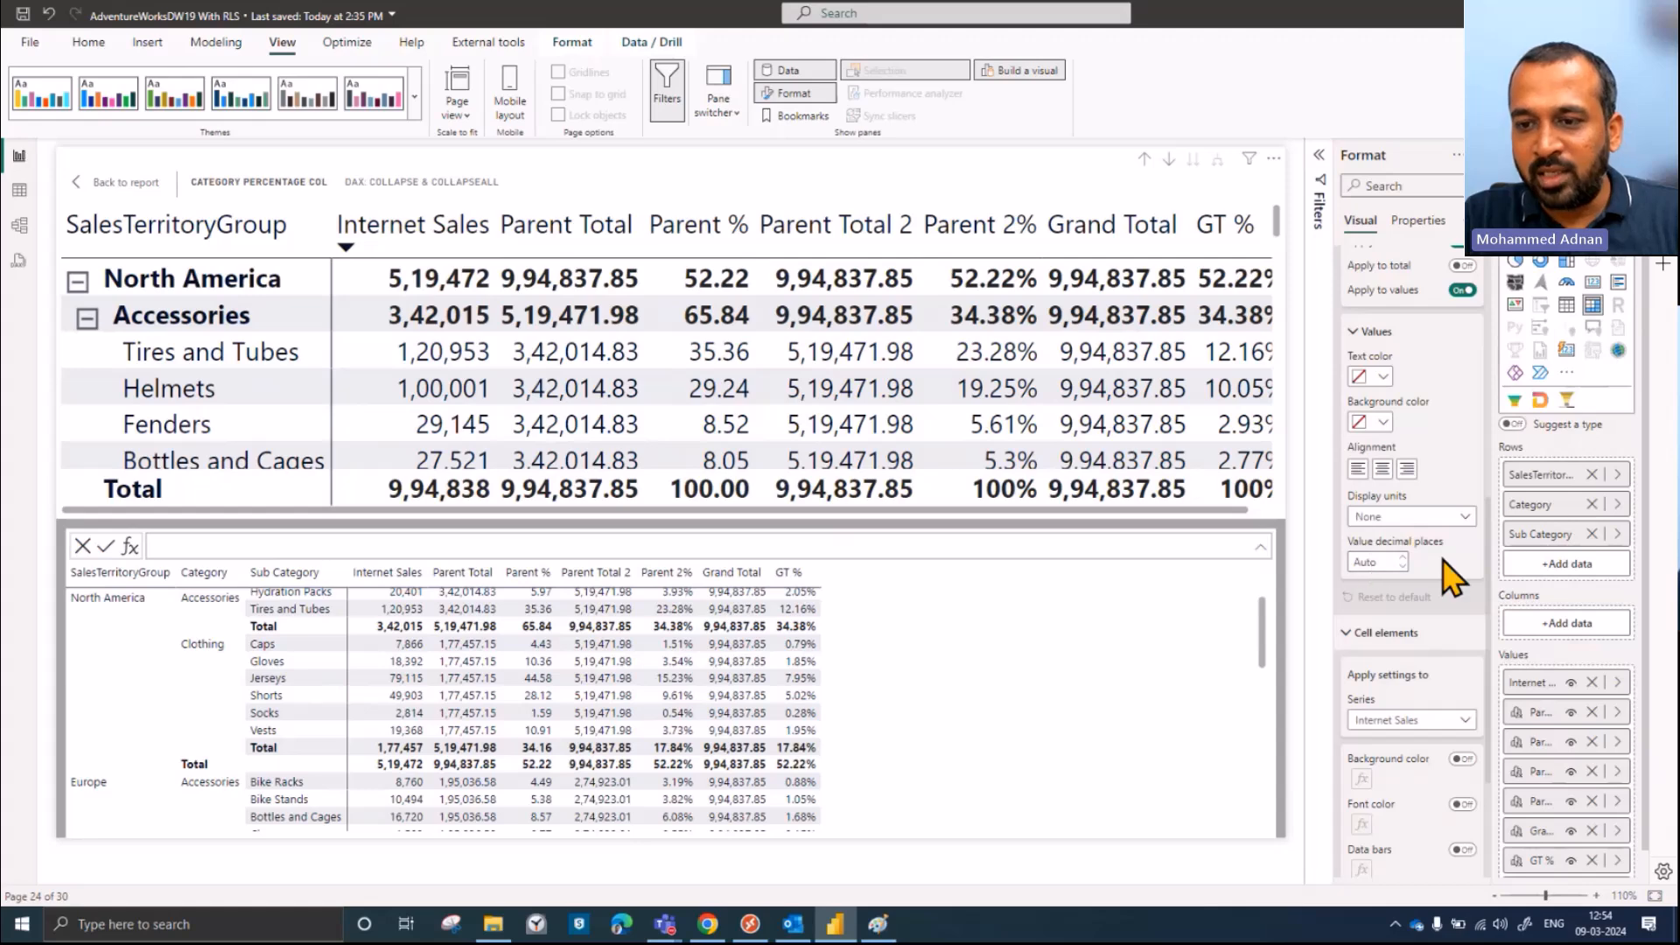
scroll(1435, 600, down, 3)
scroll(1435, 604, up, 5)
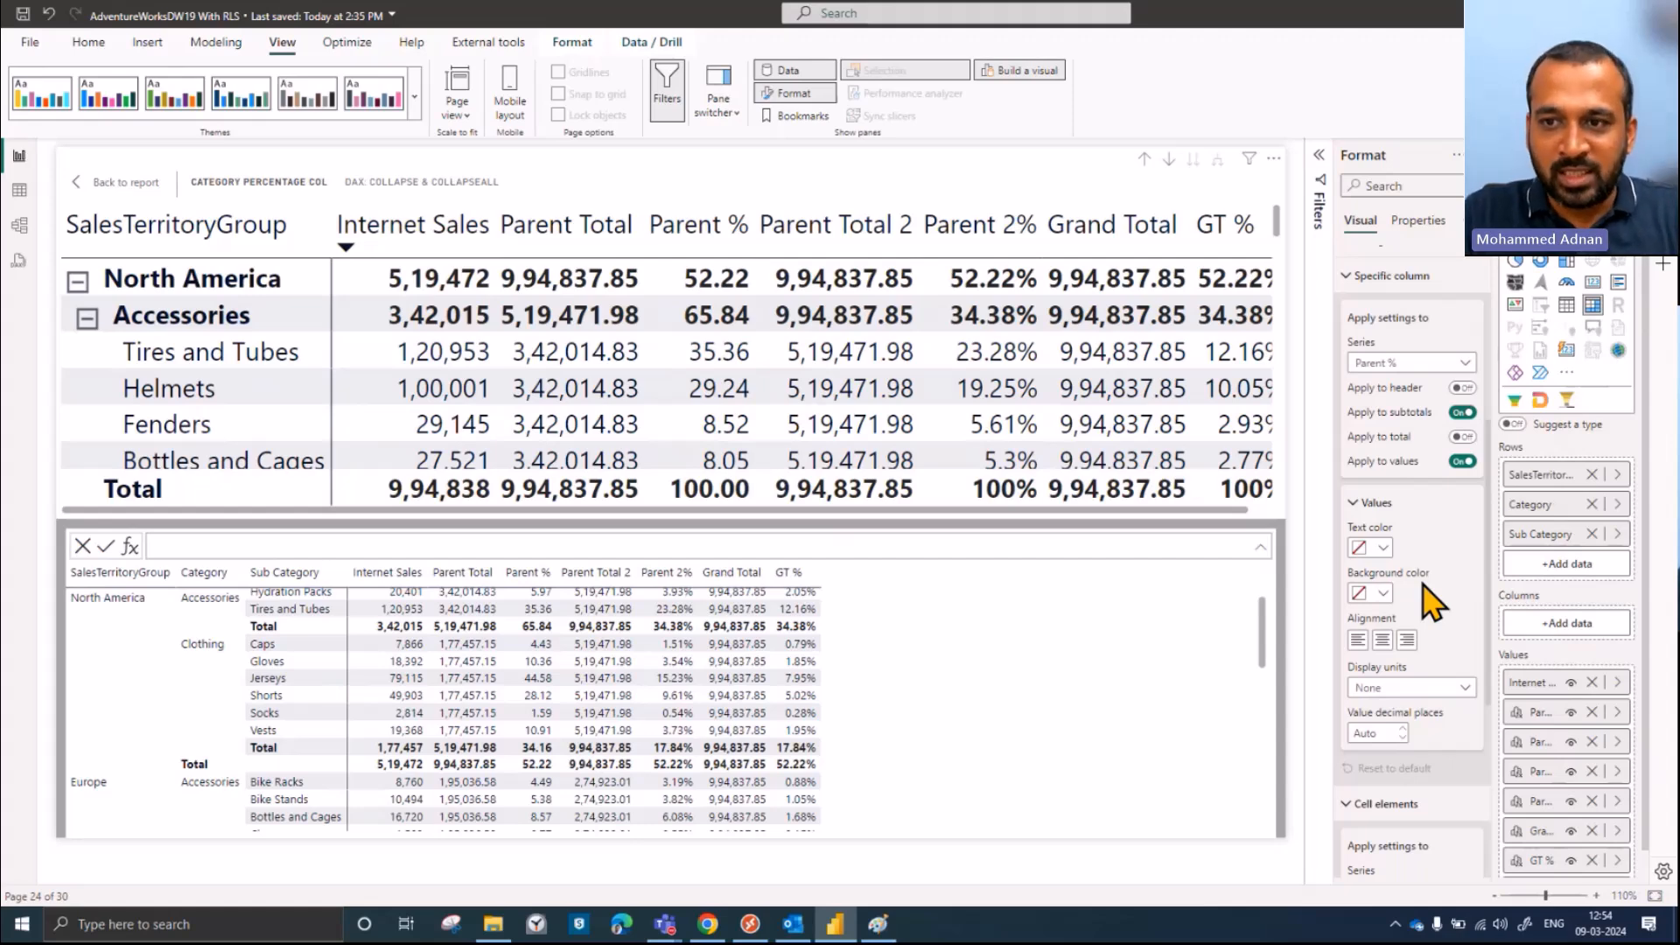
scroll(1431, 603, up, 1)
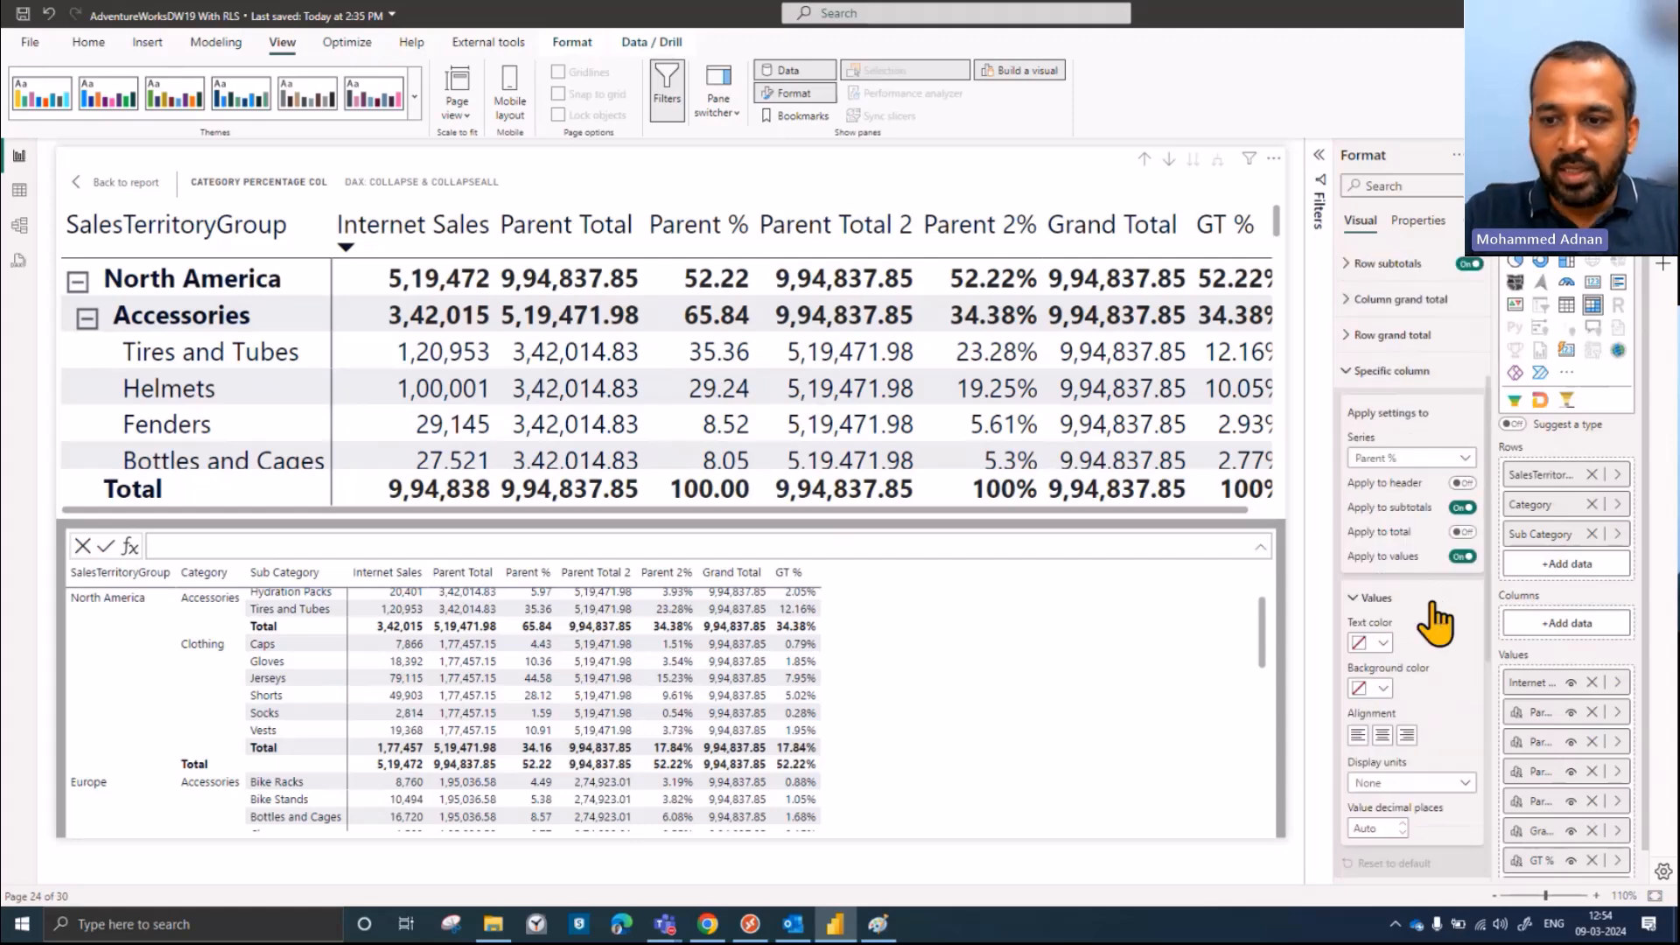
scroll(1428, 621, down, 1)
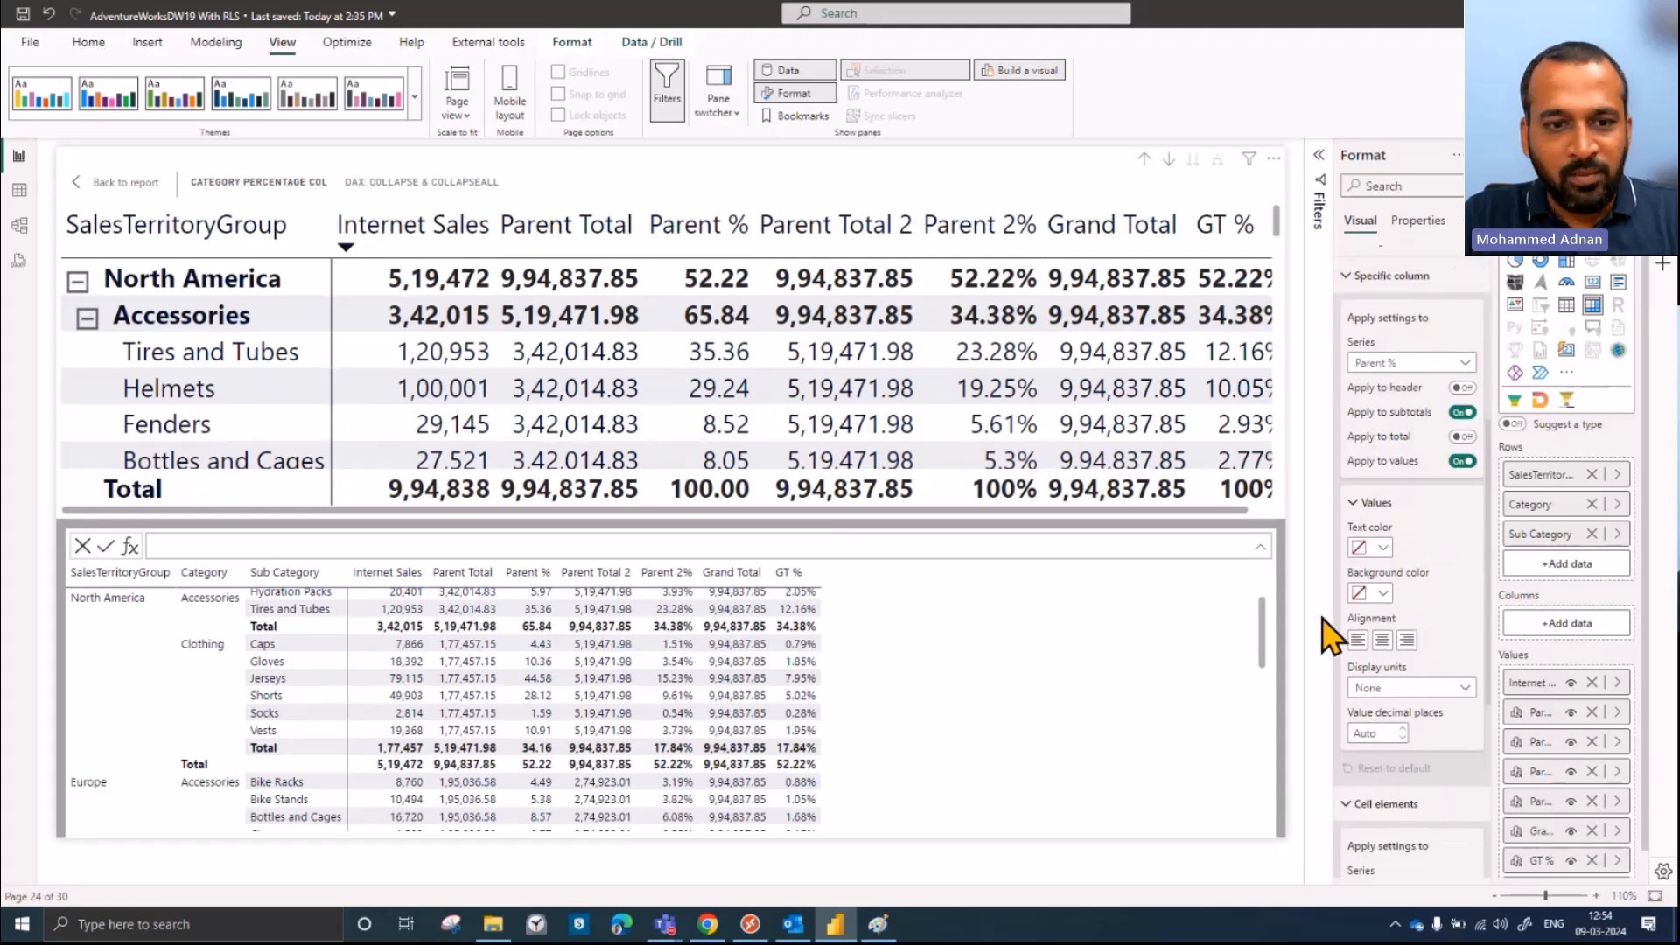
click(1414, 690)
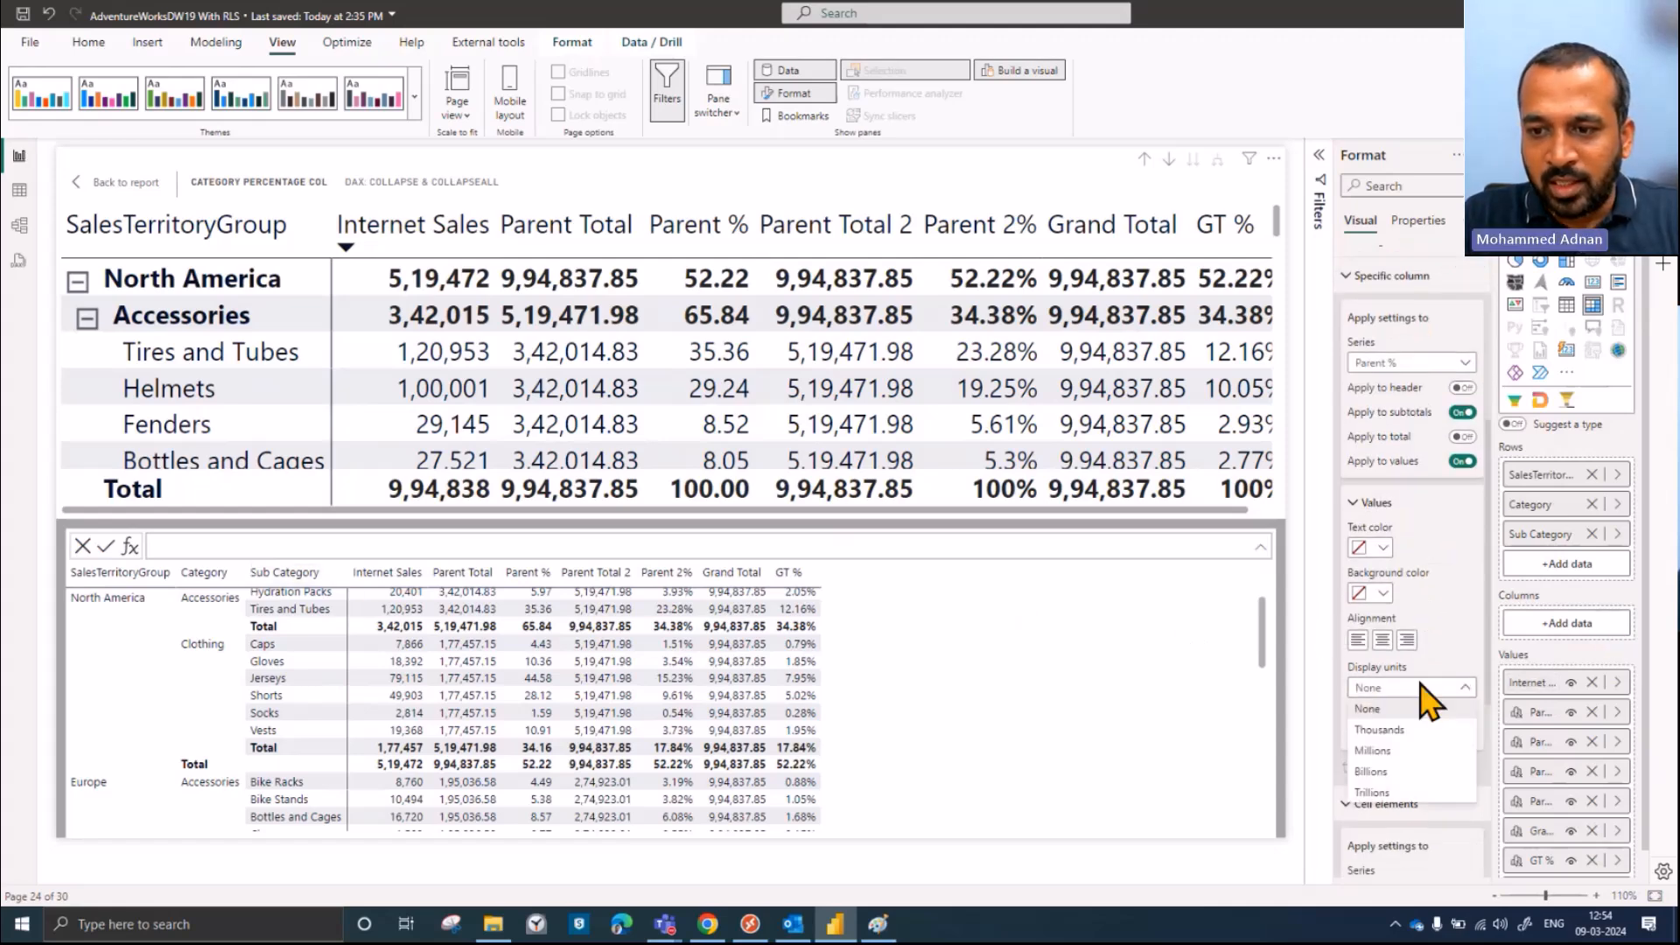
click(1376, 711)
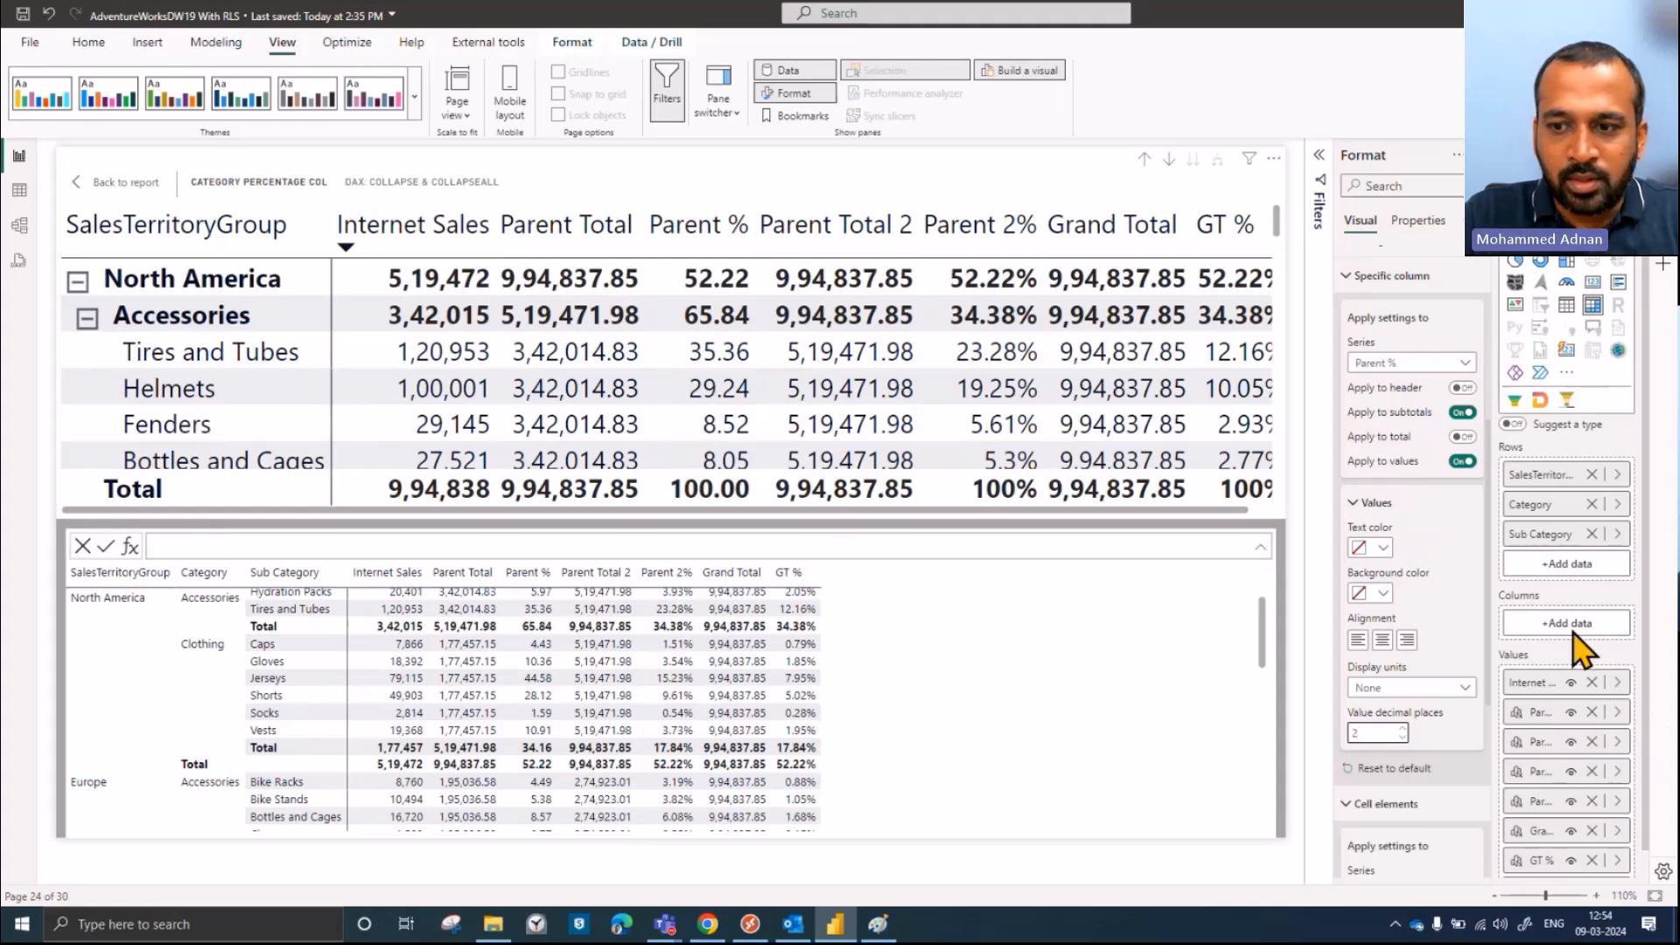
Step: Append & "%" to the Parent % formula and commit the calculation
click(1618, 742)
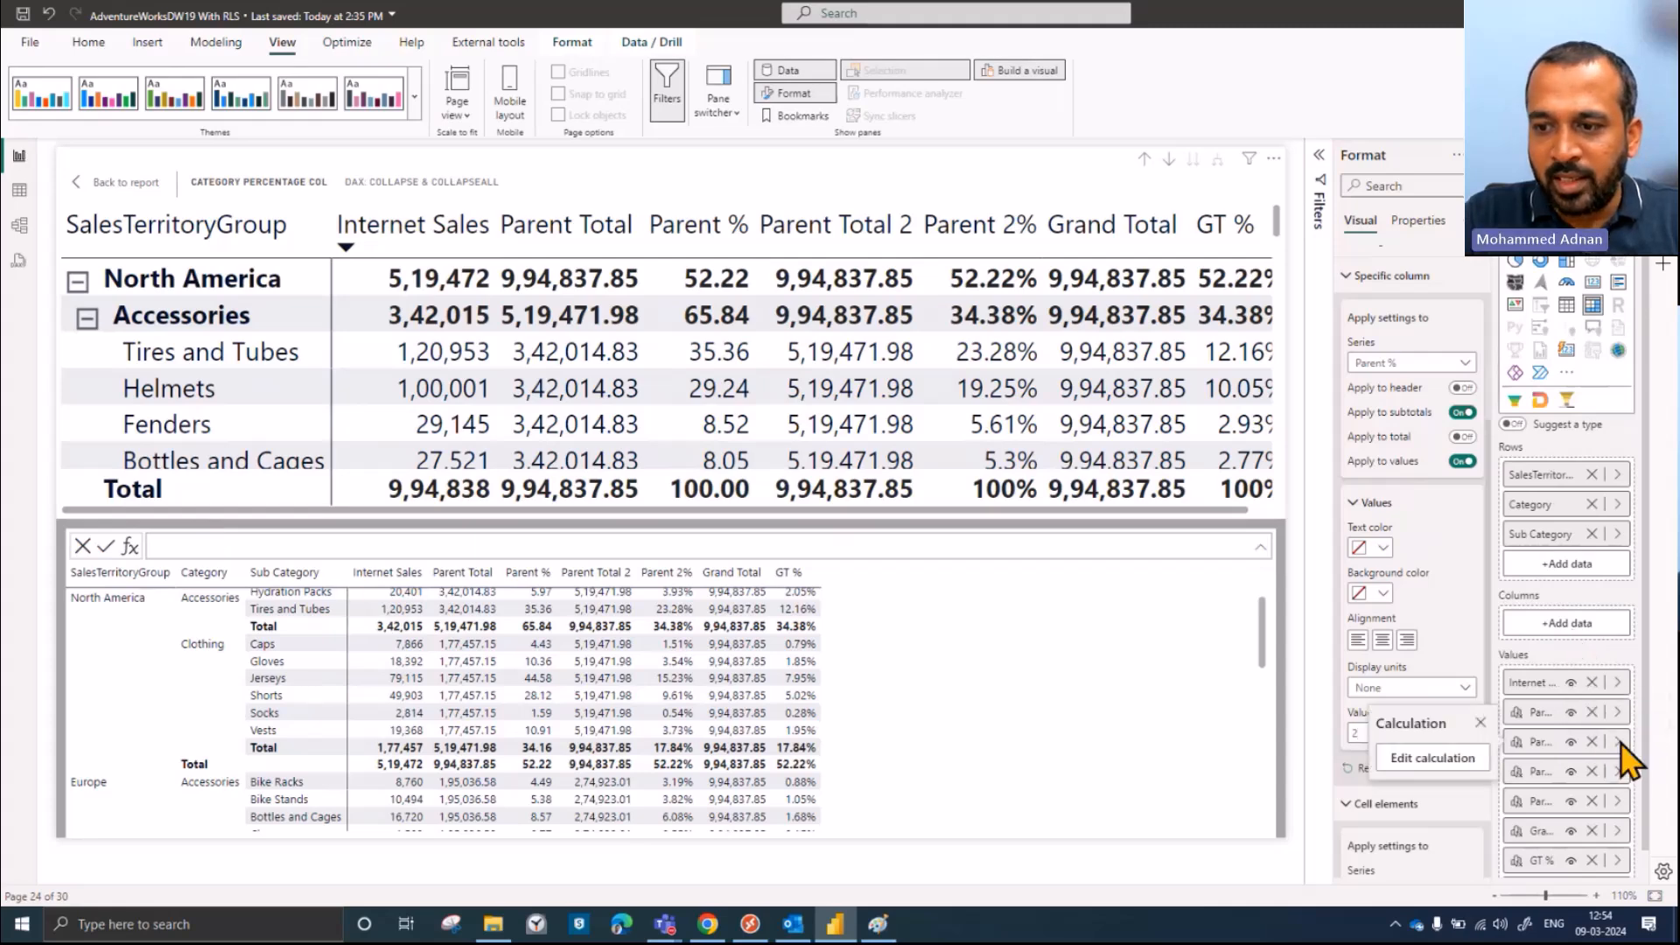
click(1435, 760)
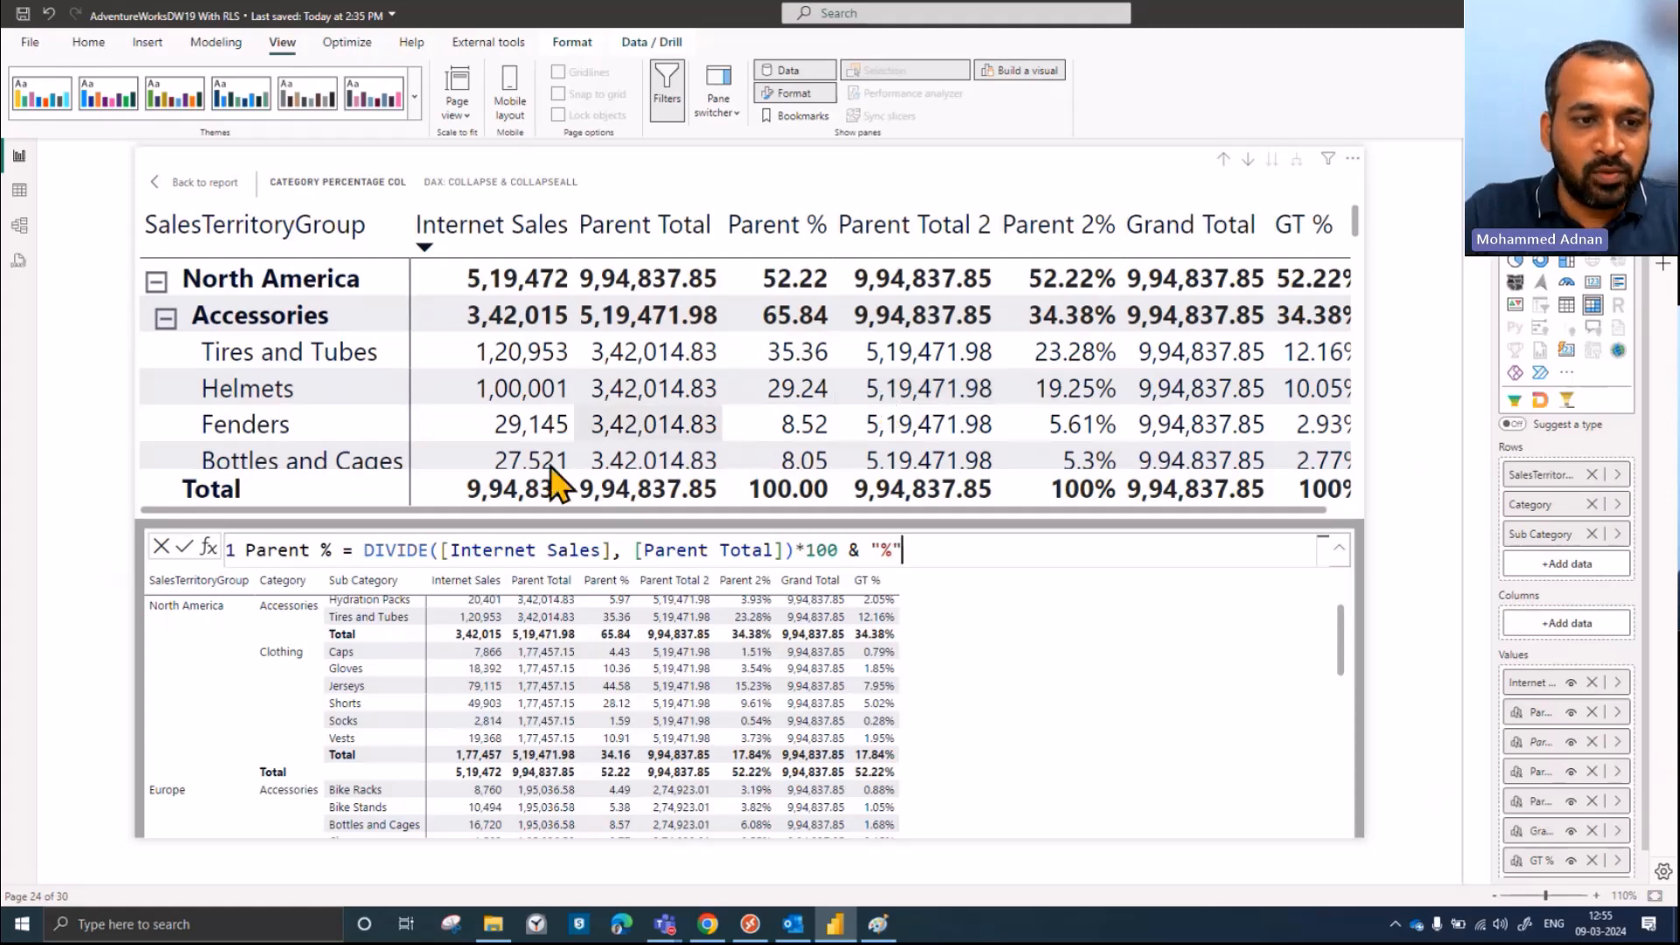
click(183, 552)
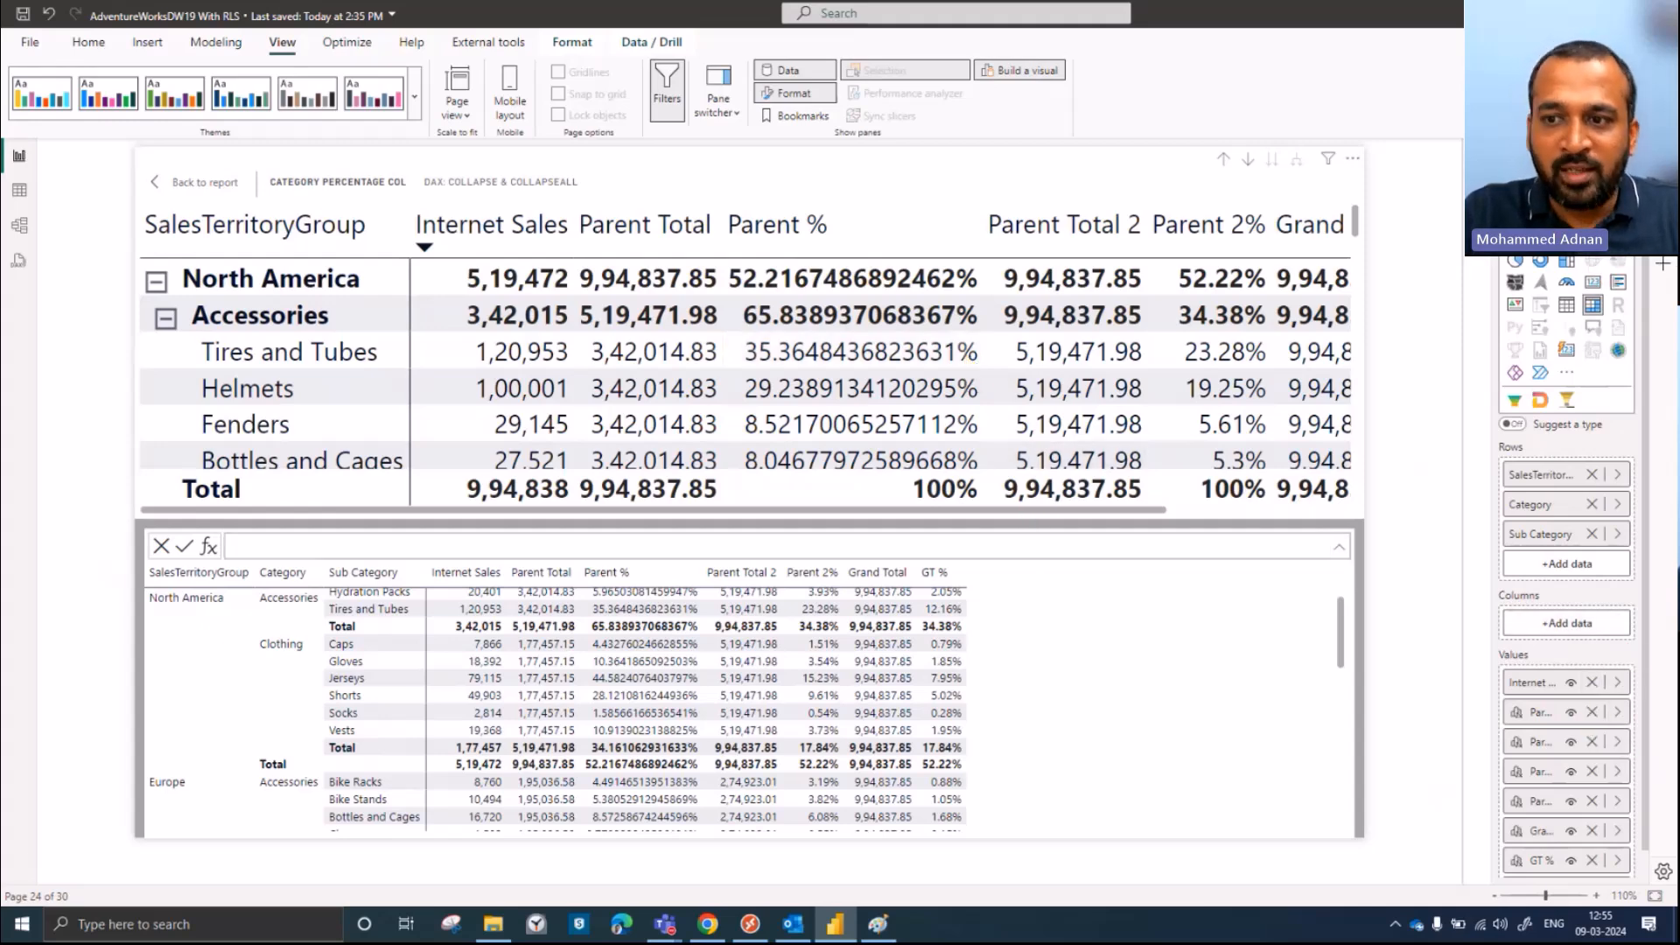
Step: Wrap the Parent % DIVIDE expression, including *100, in ROUND with 2 digits, keep & "%" outside it, and commit
click(1663, 262)
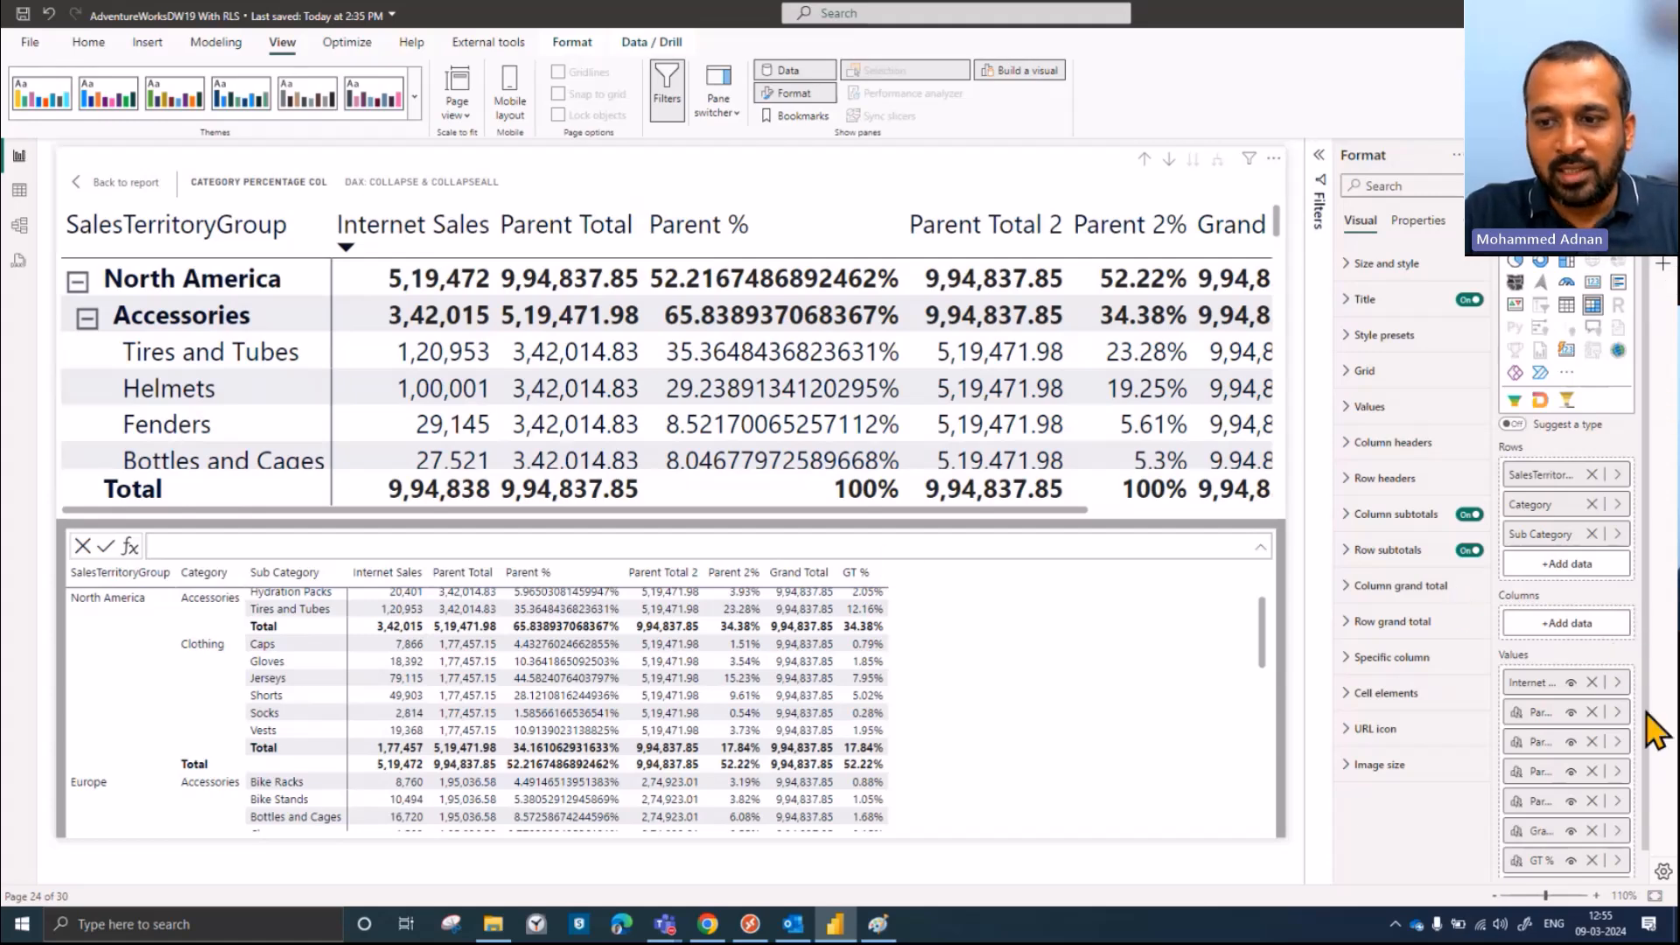
click(1617, 751)
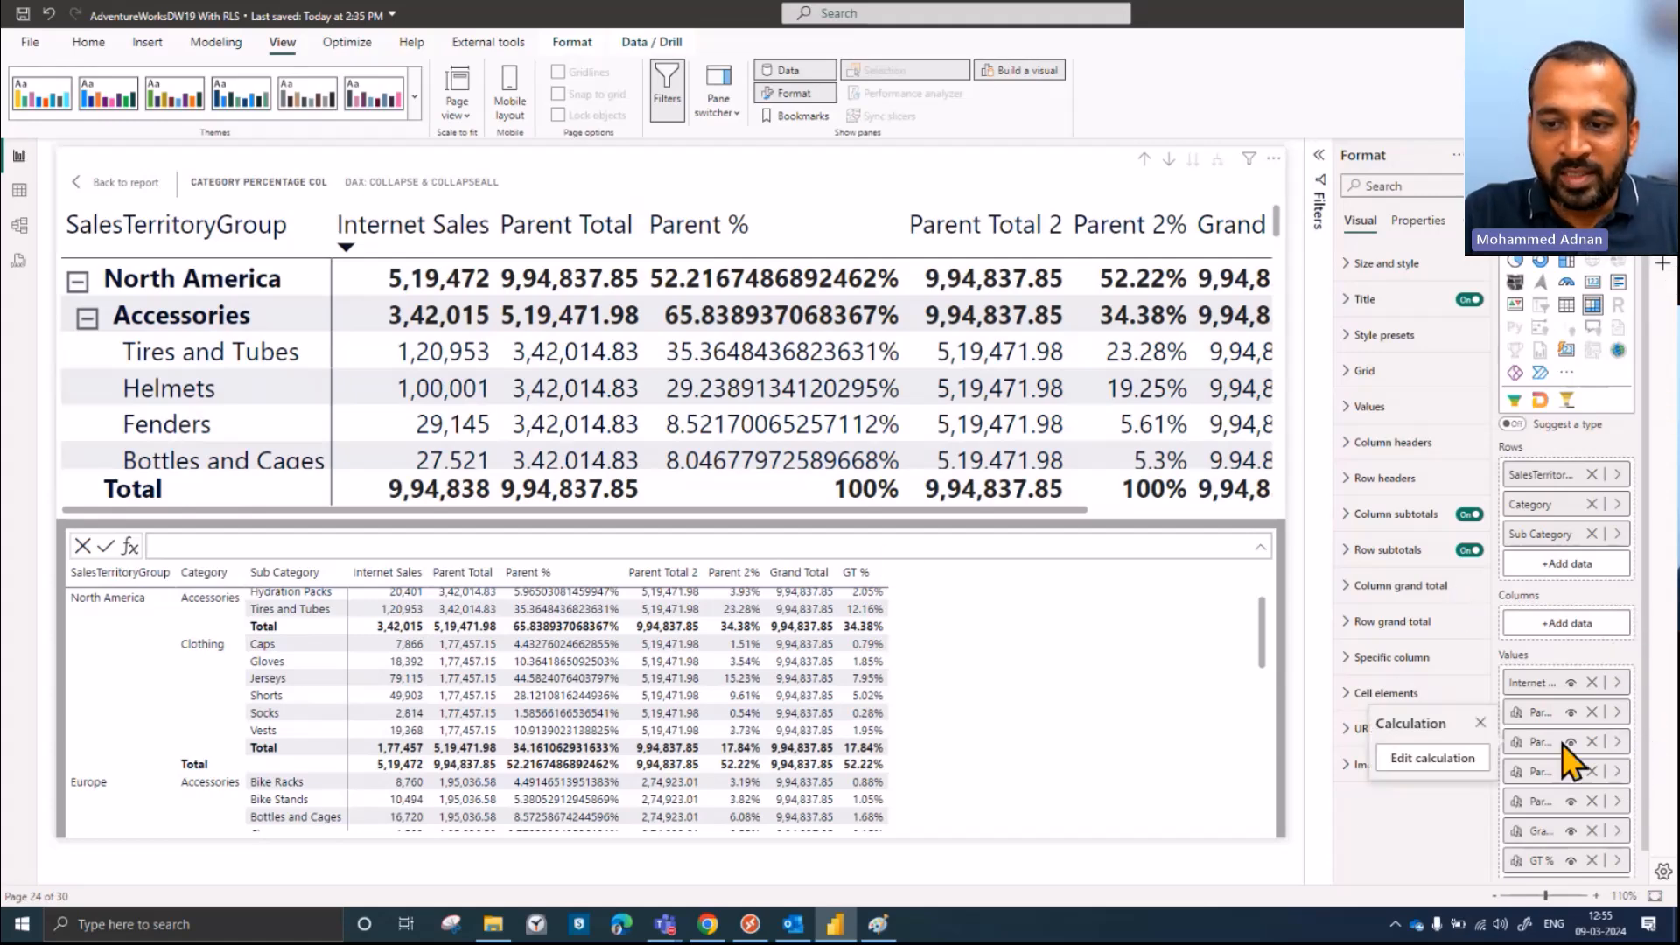
click(1435, 773)
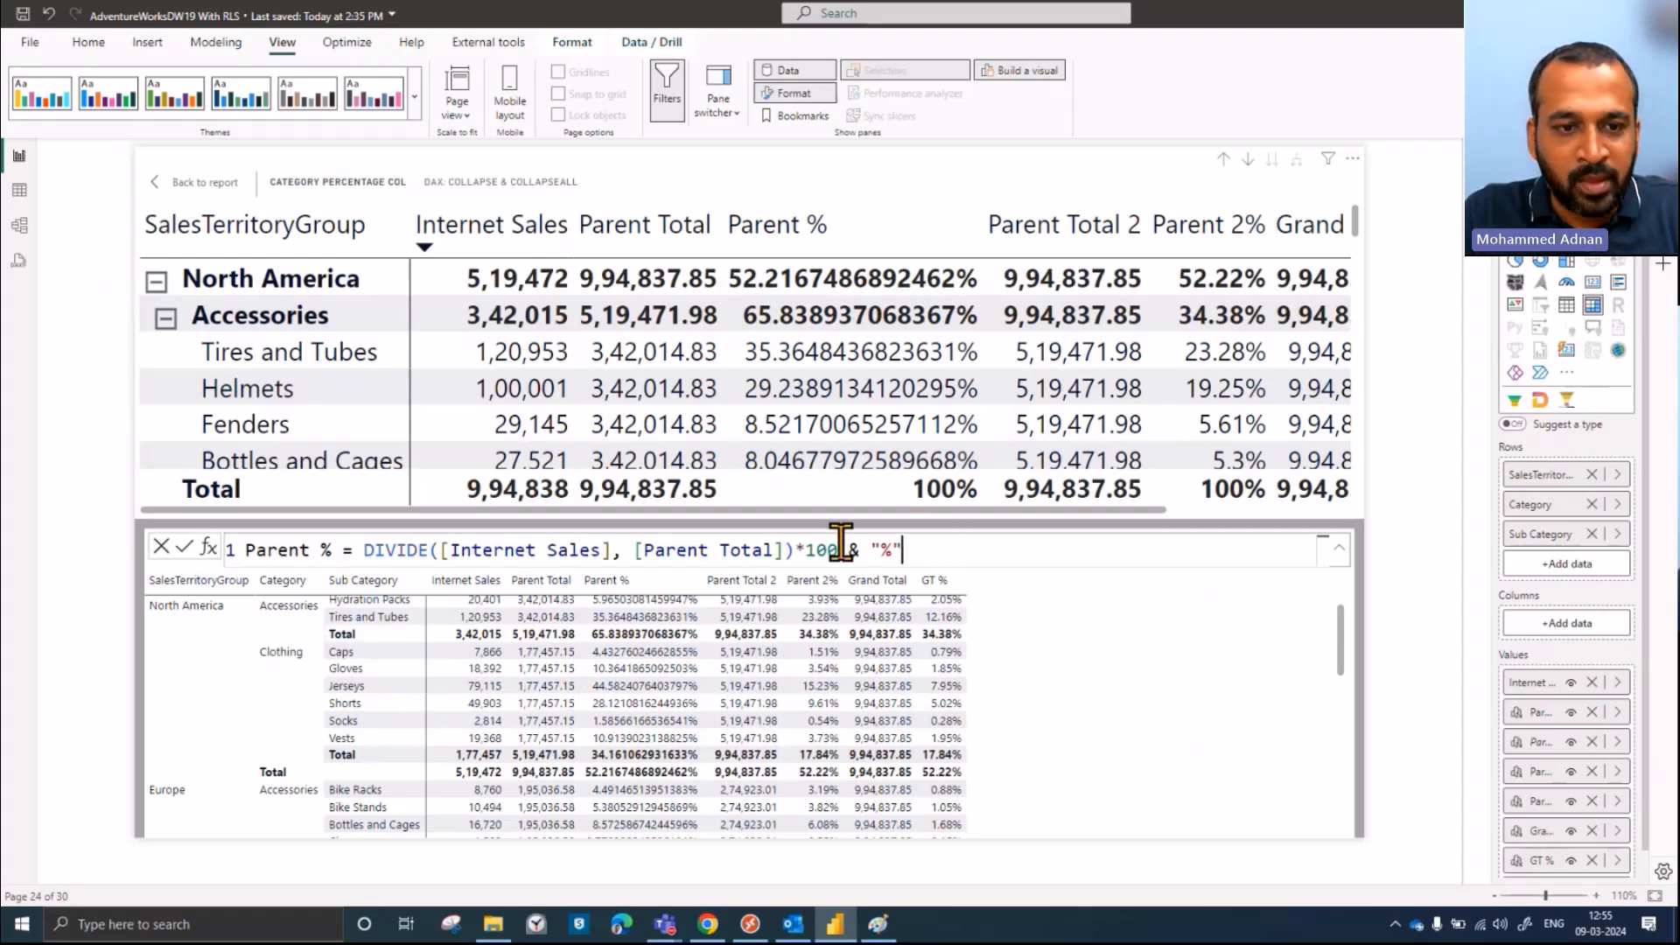
click(348, 550)
text(r)
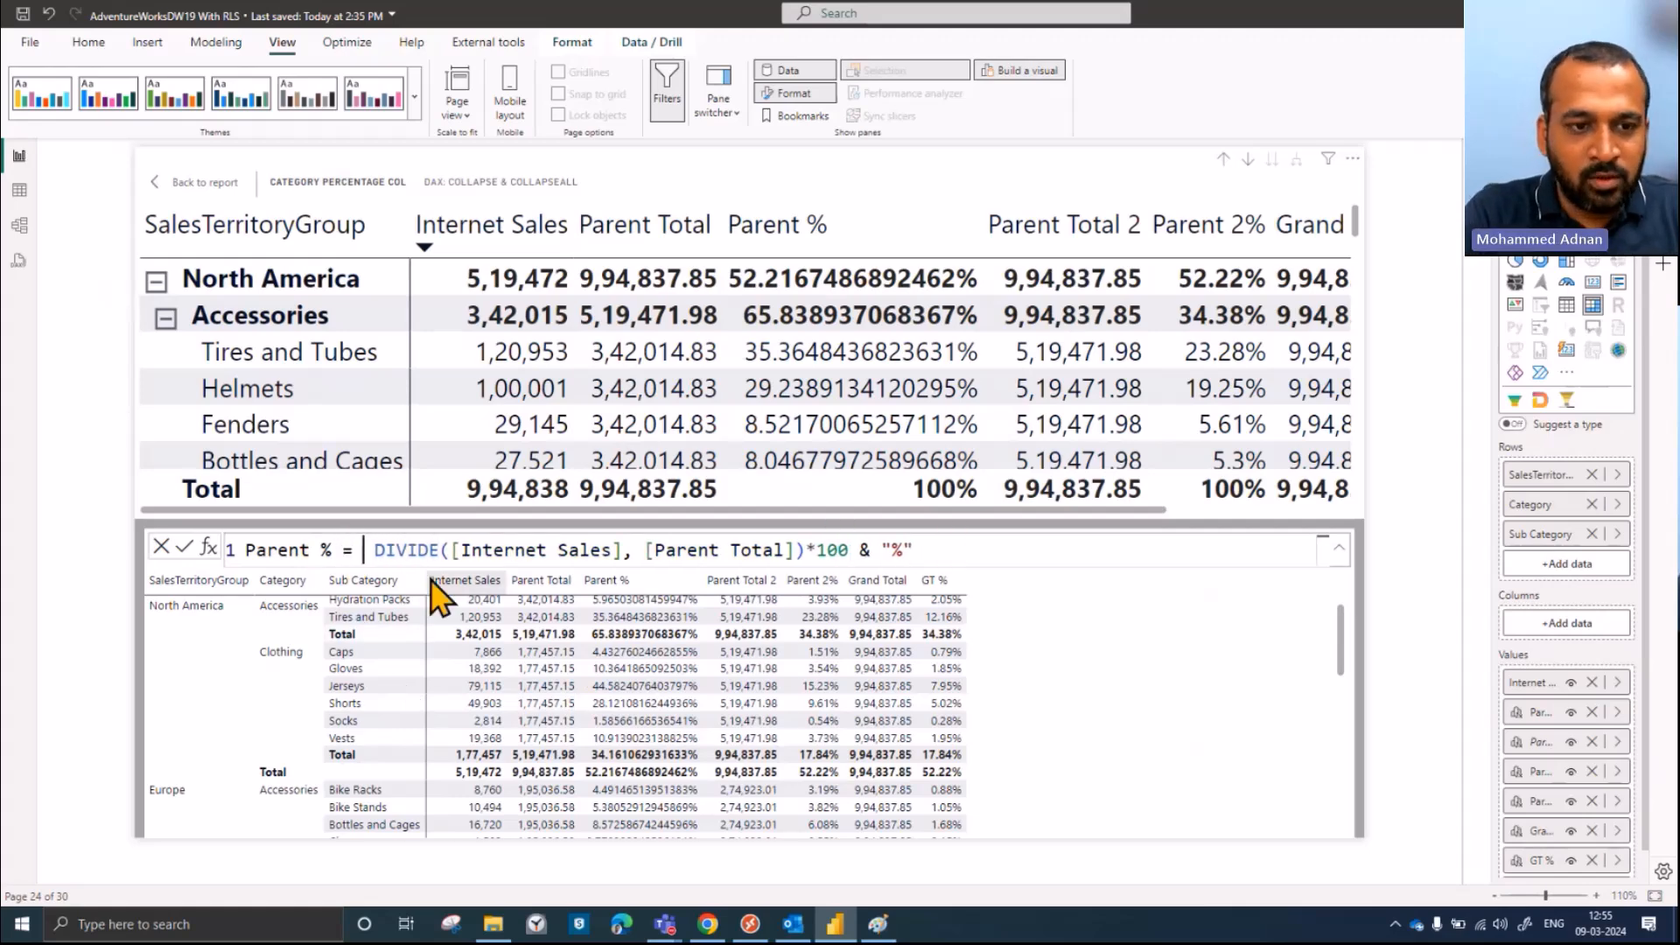
text(ound)
key(Tab)
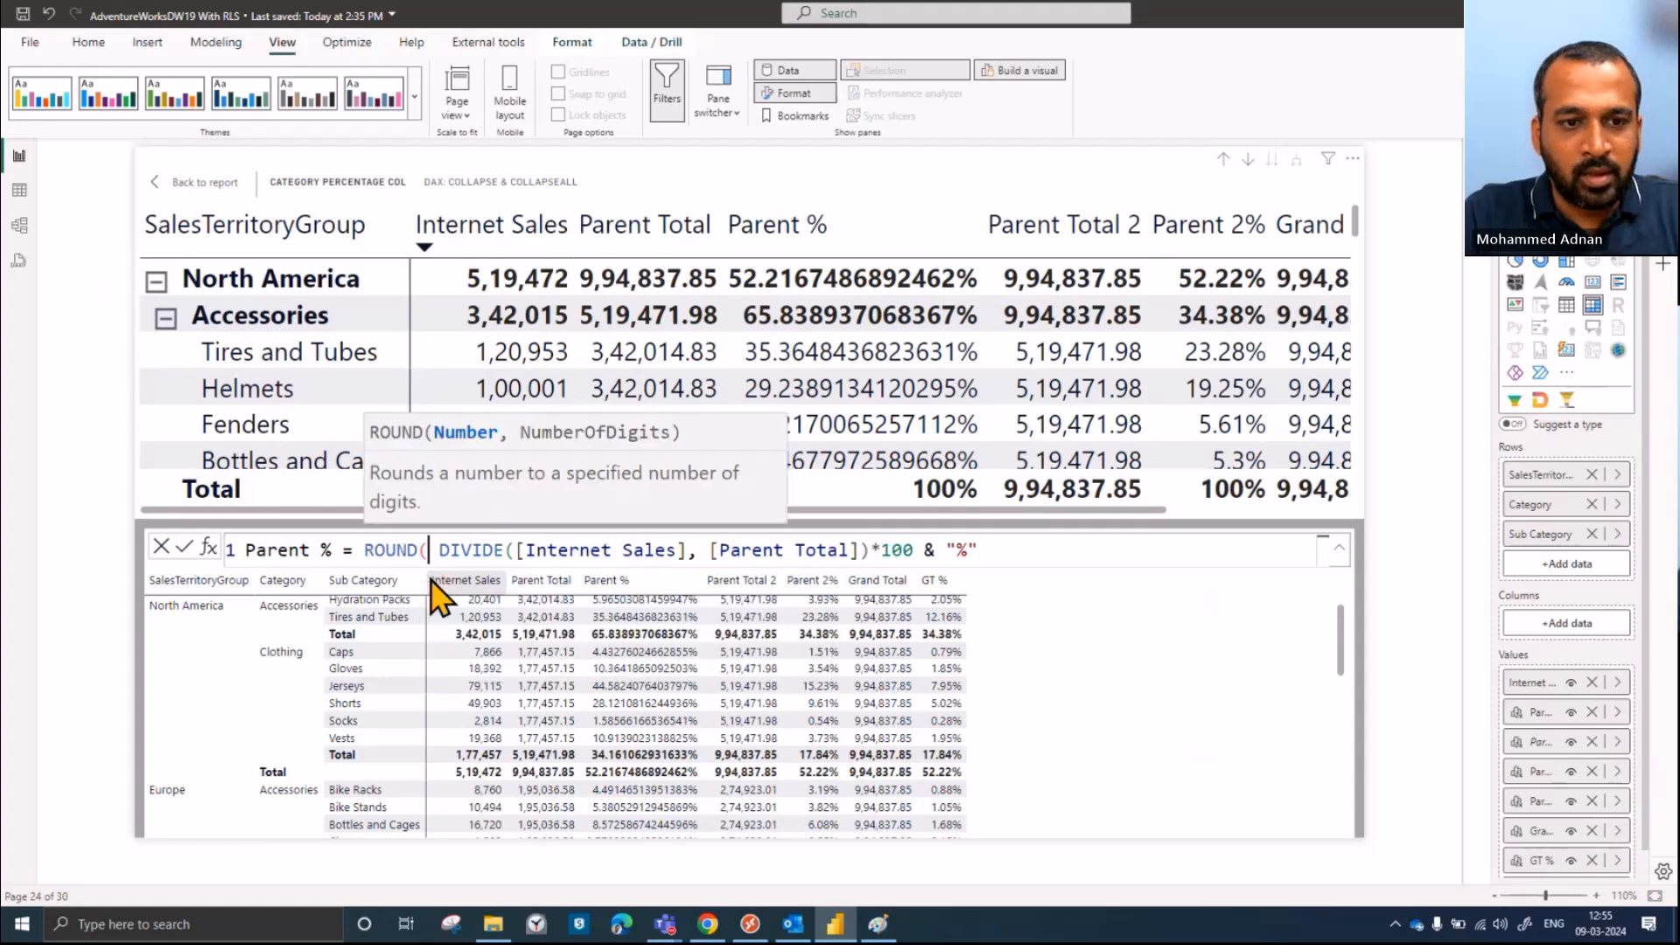
click(918, 549)
text(,2)
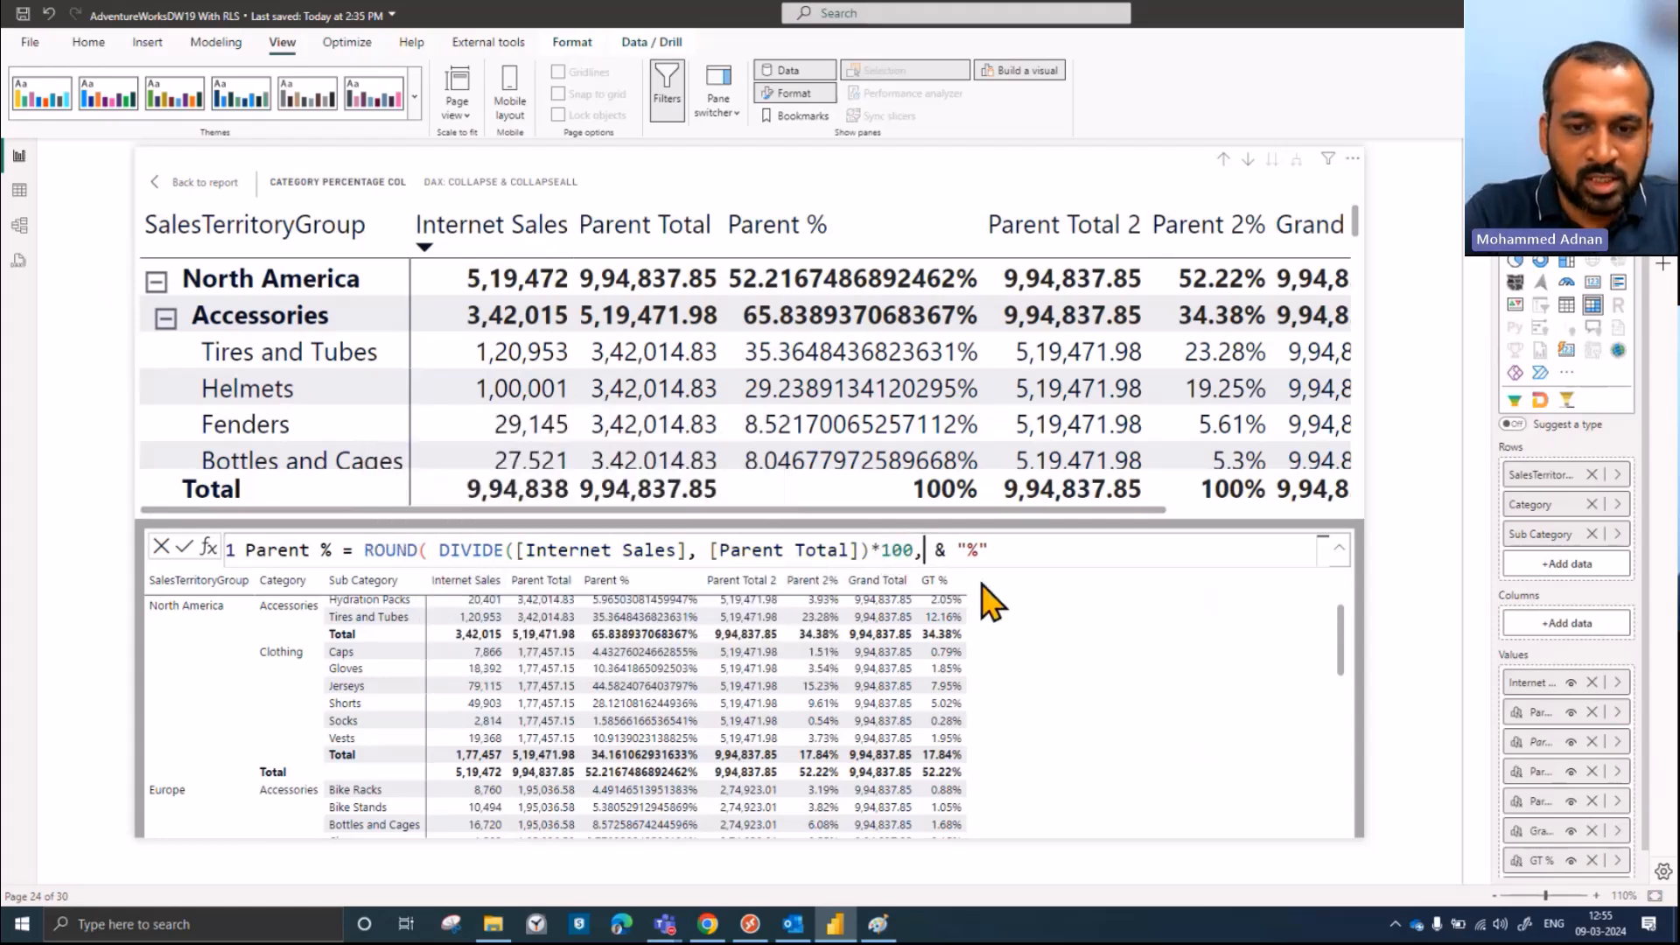
text())
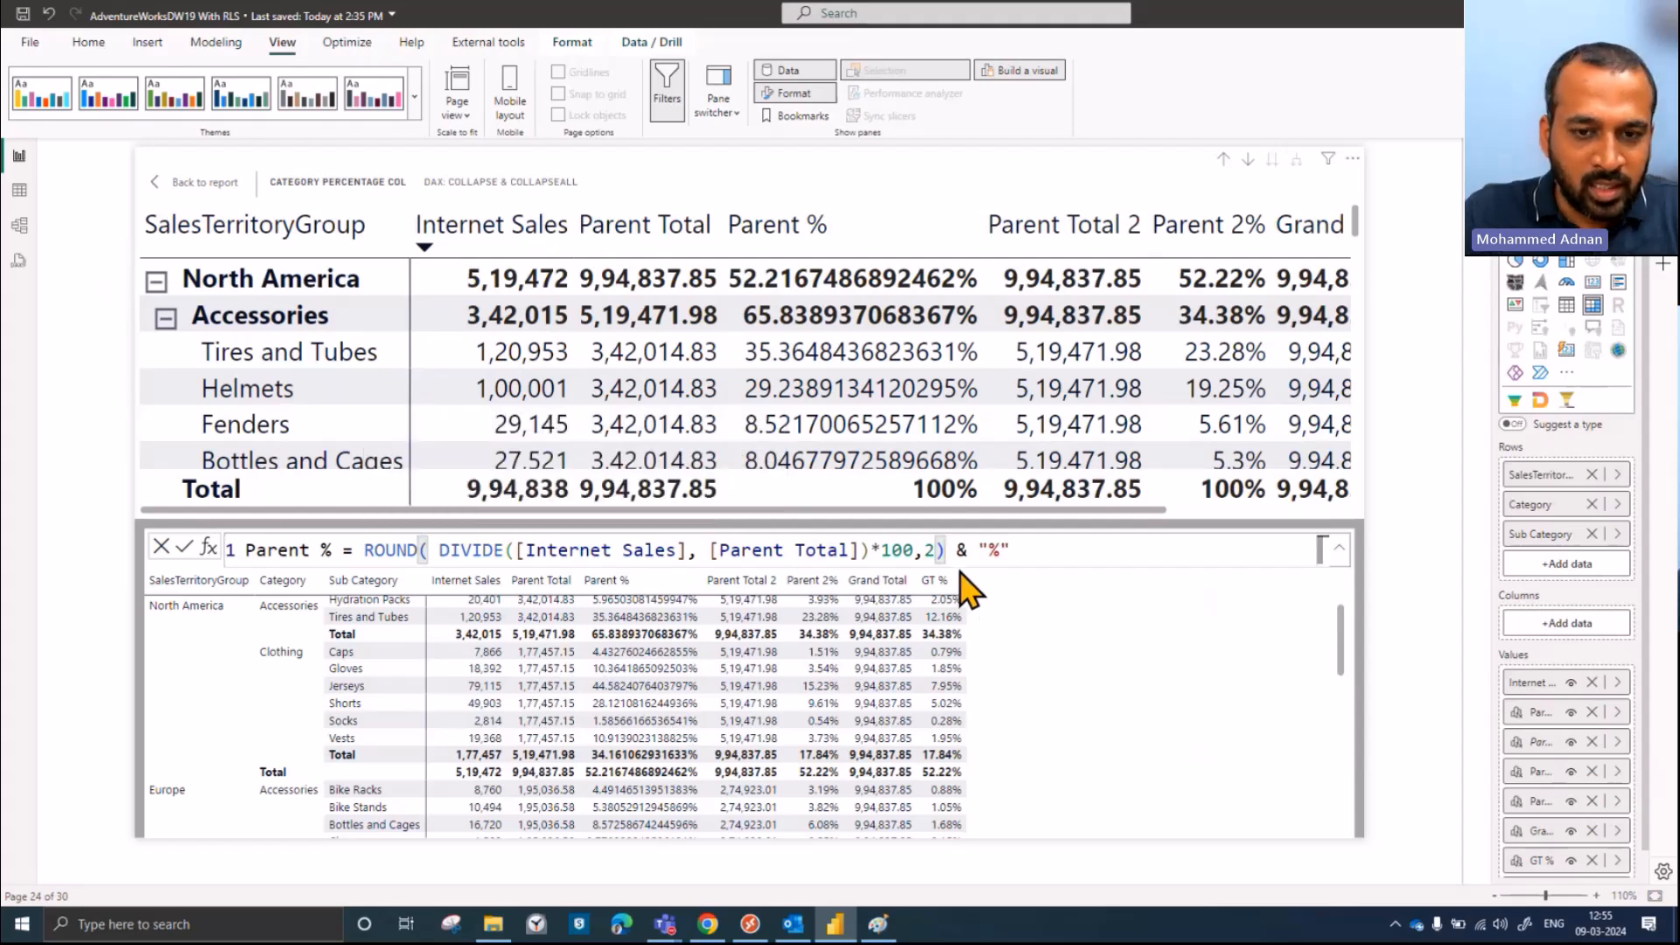
click(186, 546)
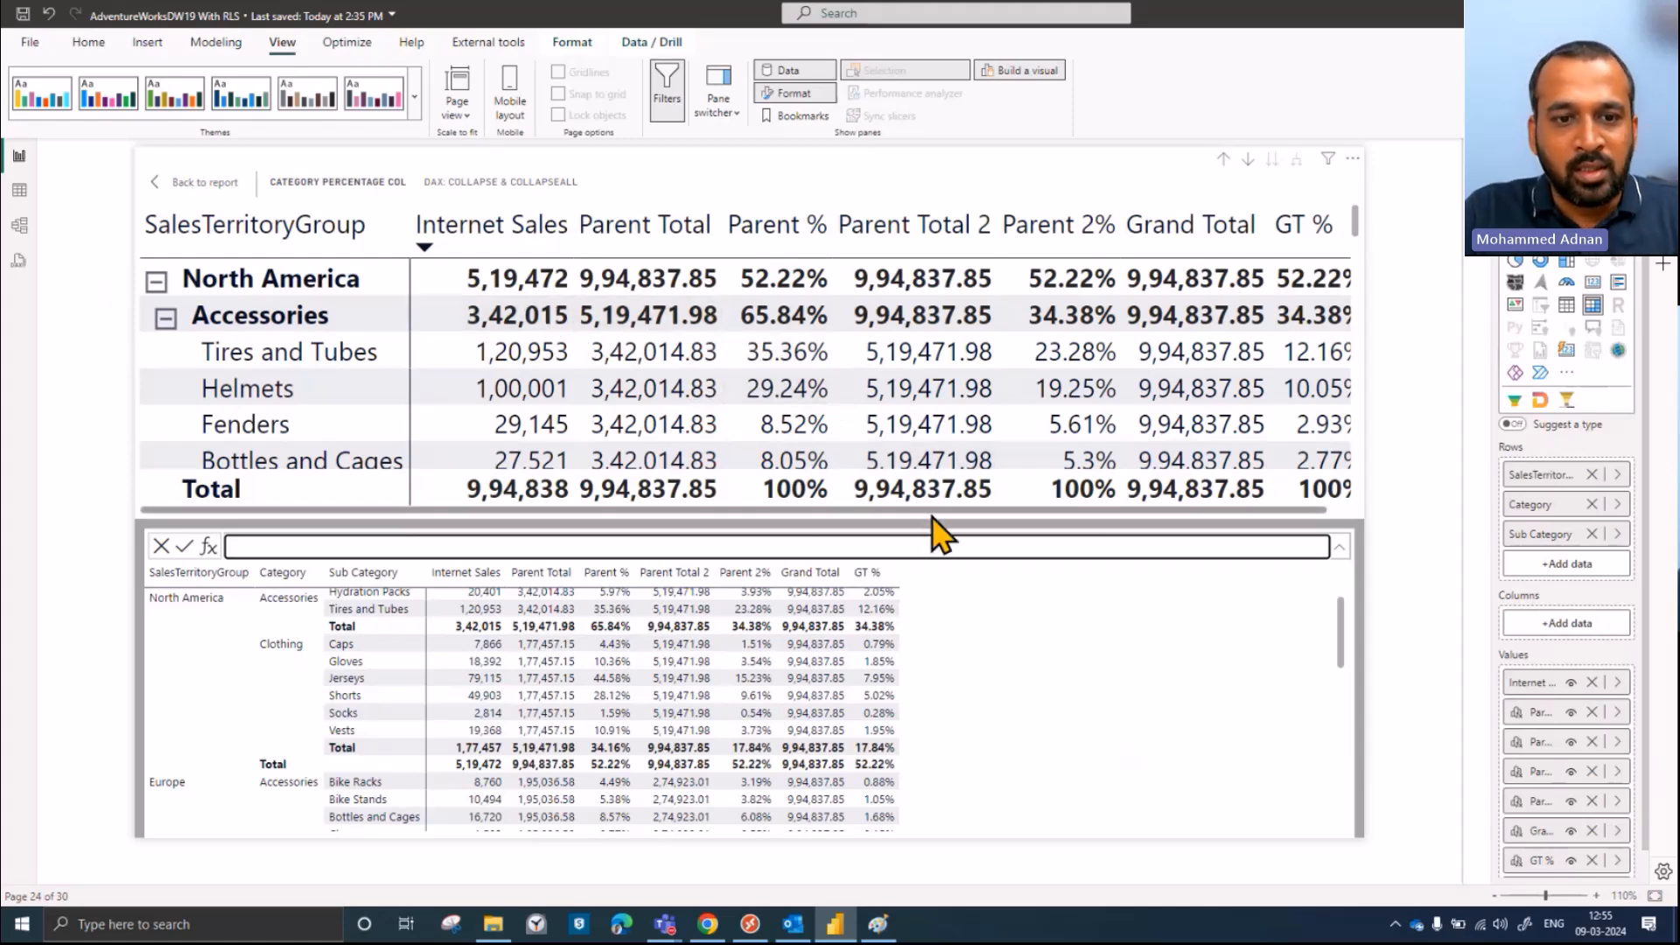
Step: Switch to the COLLAPSE documentation in the browser, examine the [Month] argument in the YearOrSelfValue example, and return to Power BI
click(711, 924)
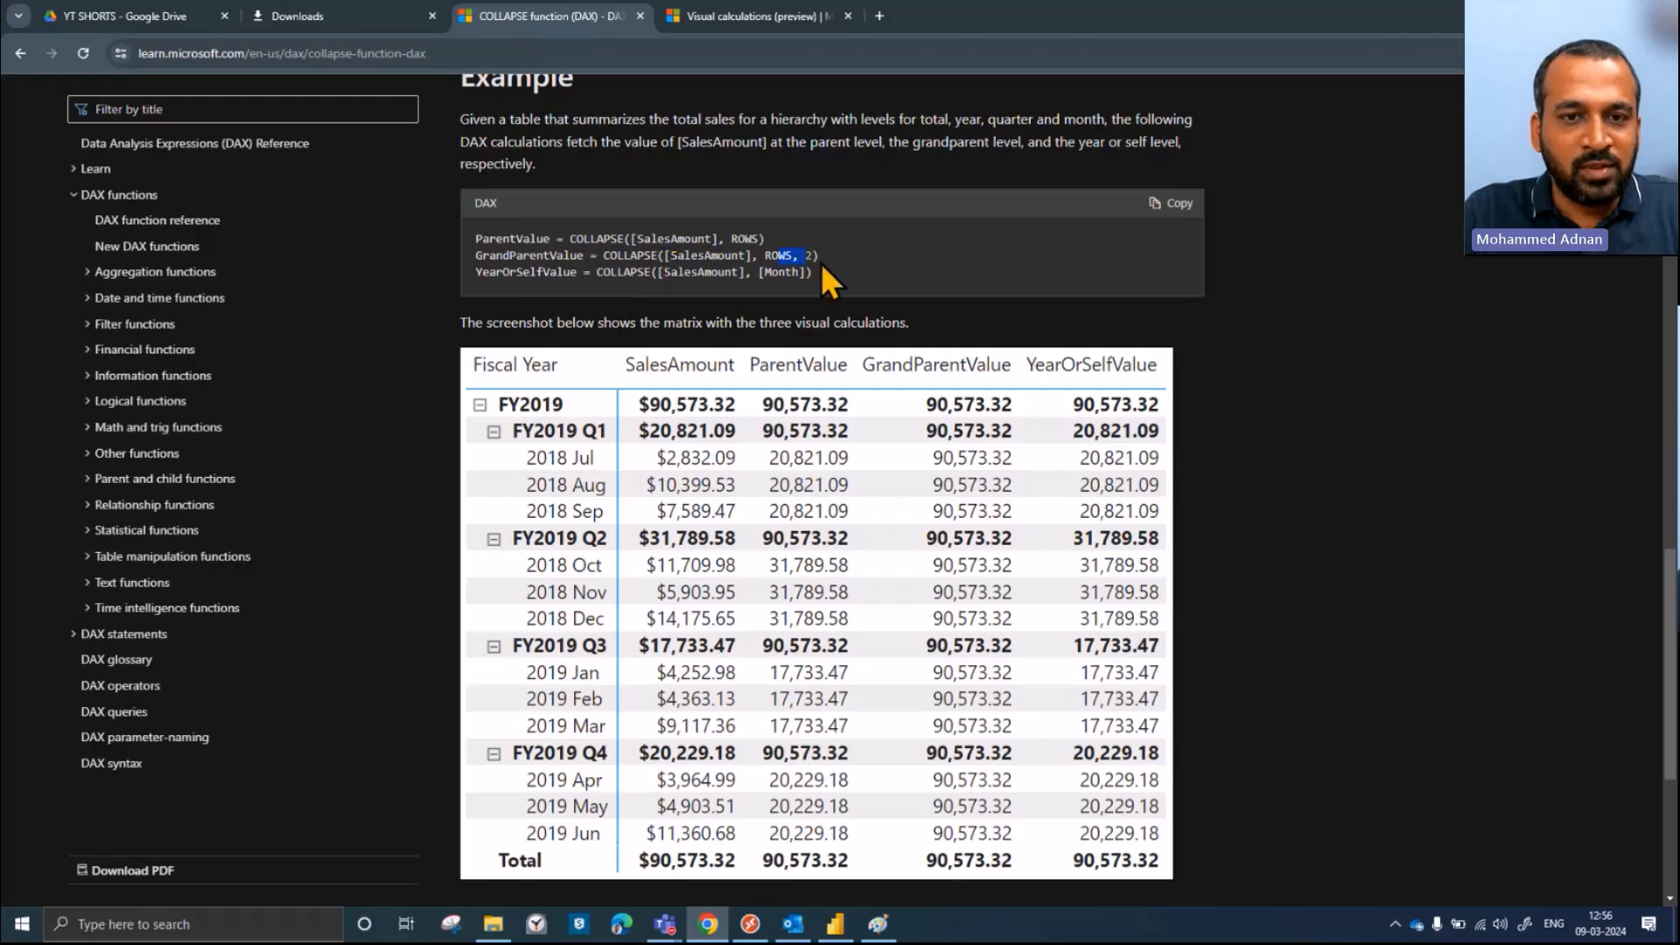
drag(756, 273, 800, 273)
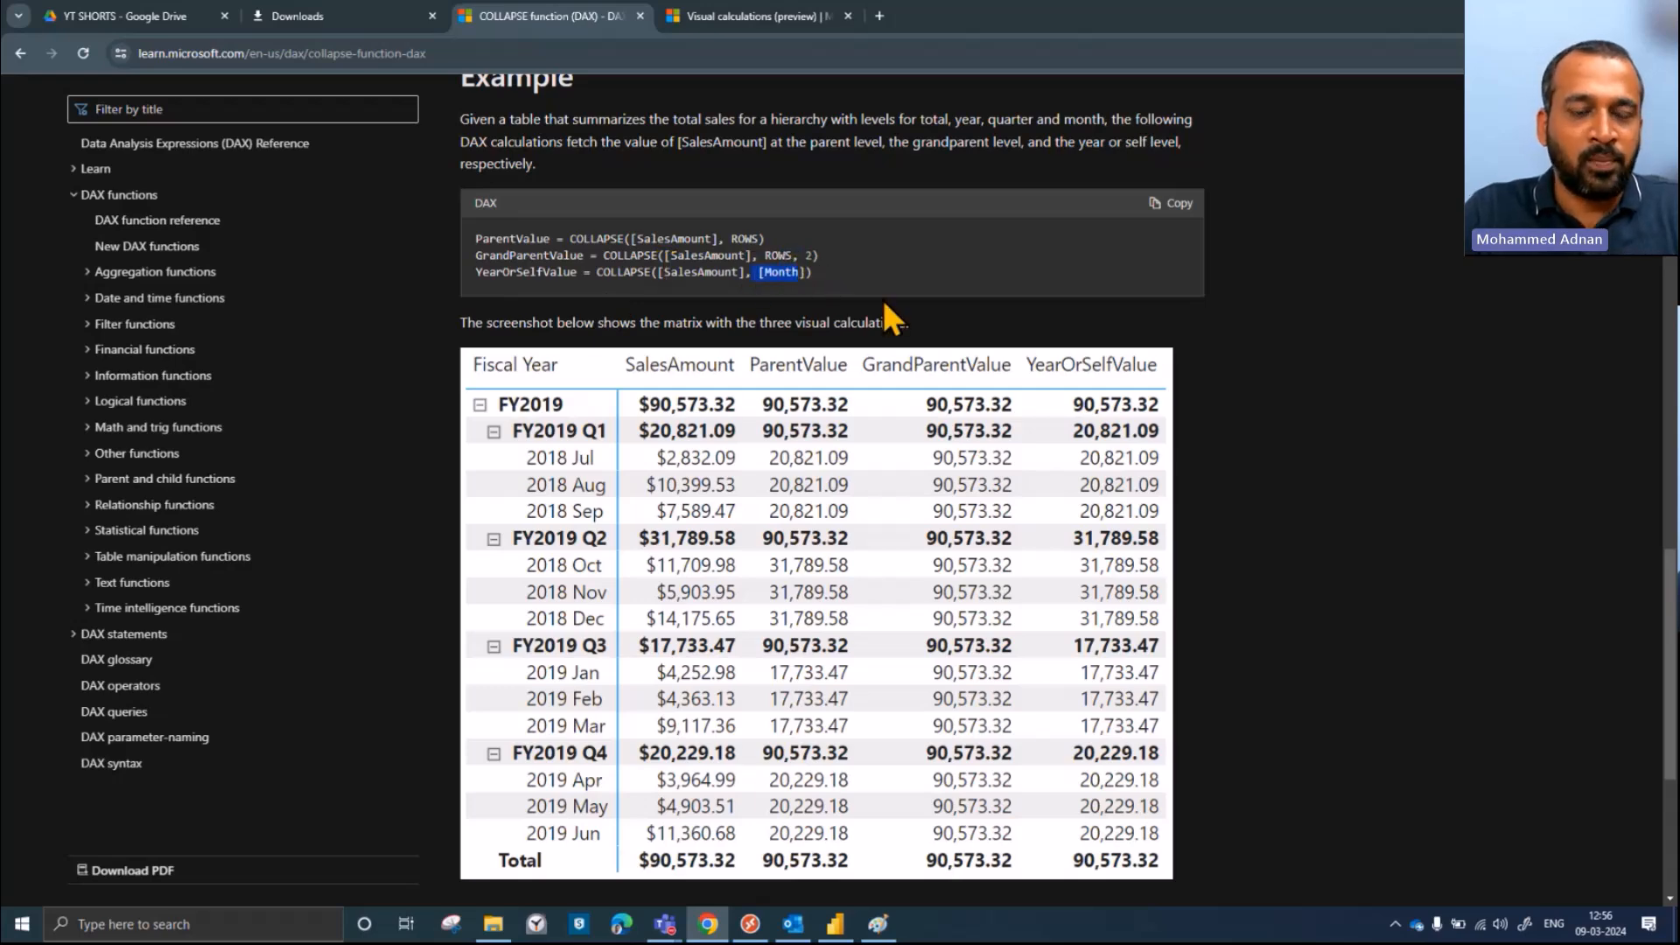
key(alt+Tab)
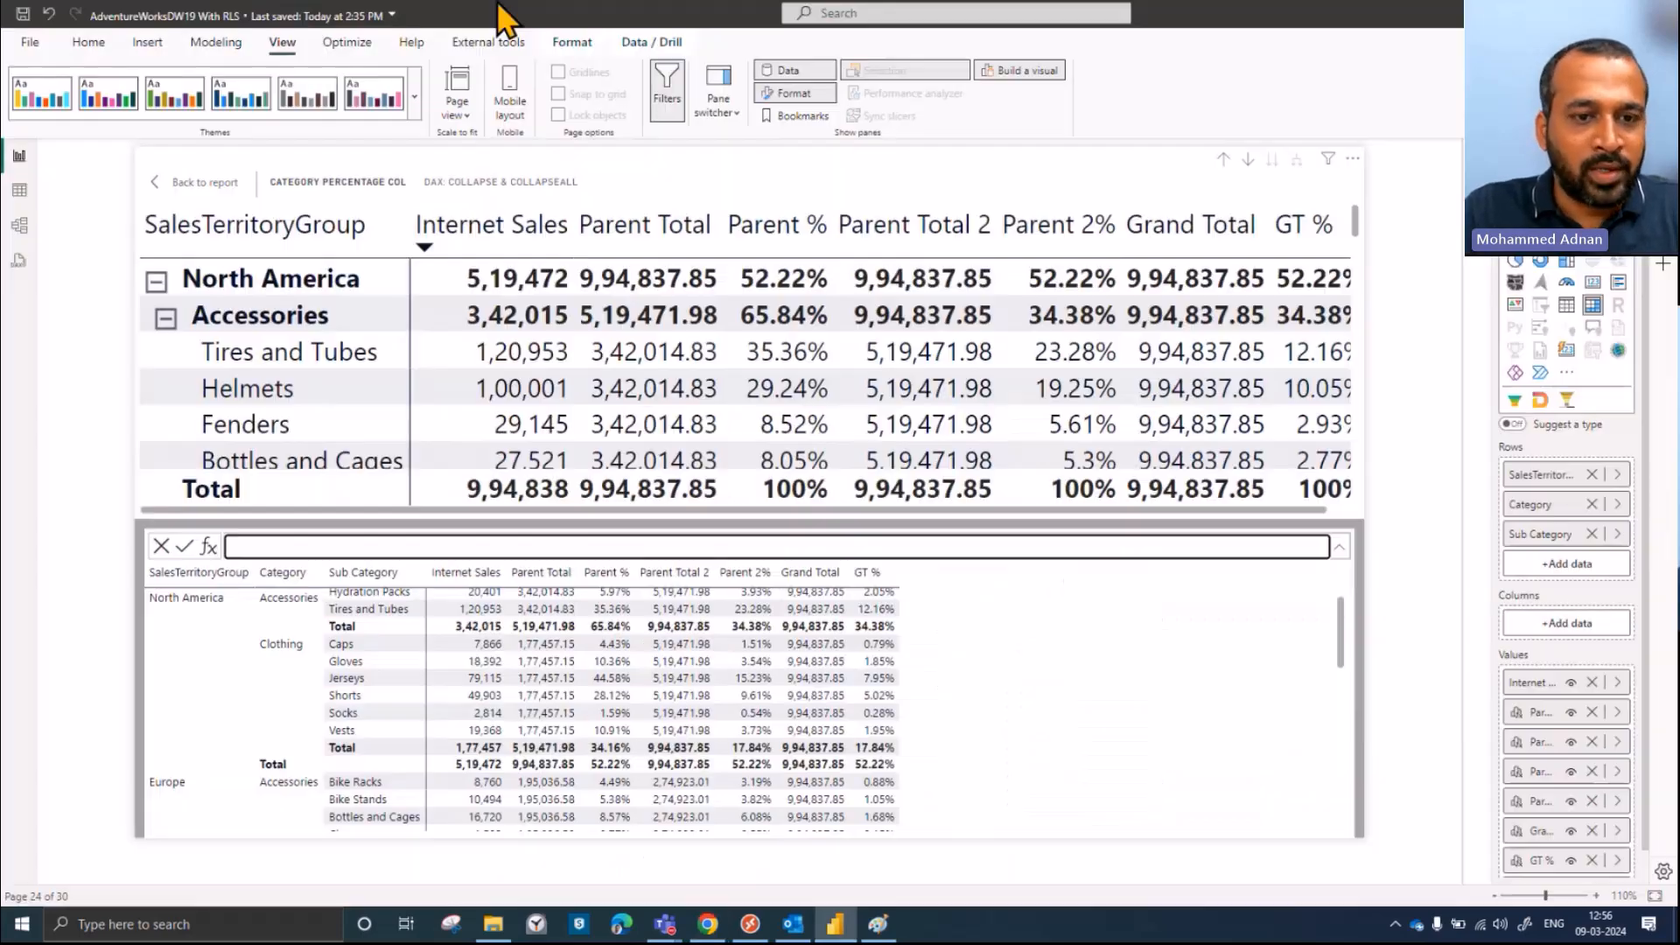
Step: Try to replace the level count in the Parent Total 2 COLLAPSE formula with [Category], keep ROWS, and commit it
click(1617, 771)
click(1454, 792)
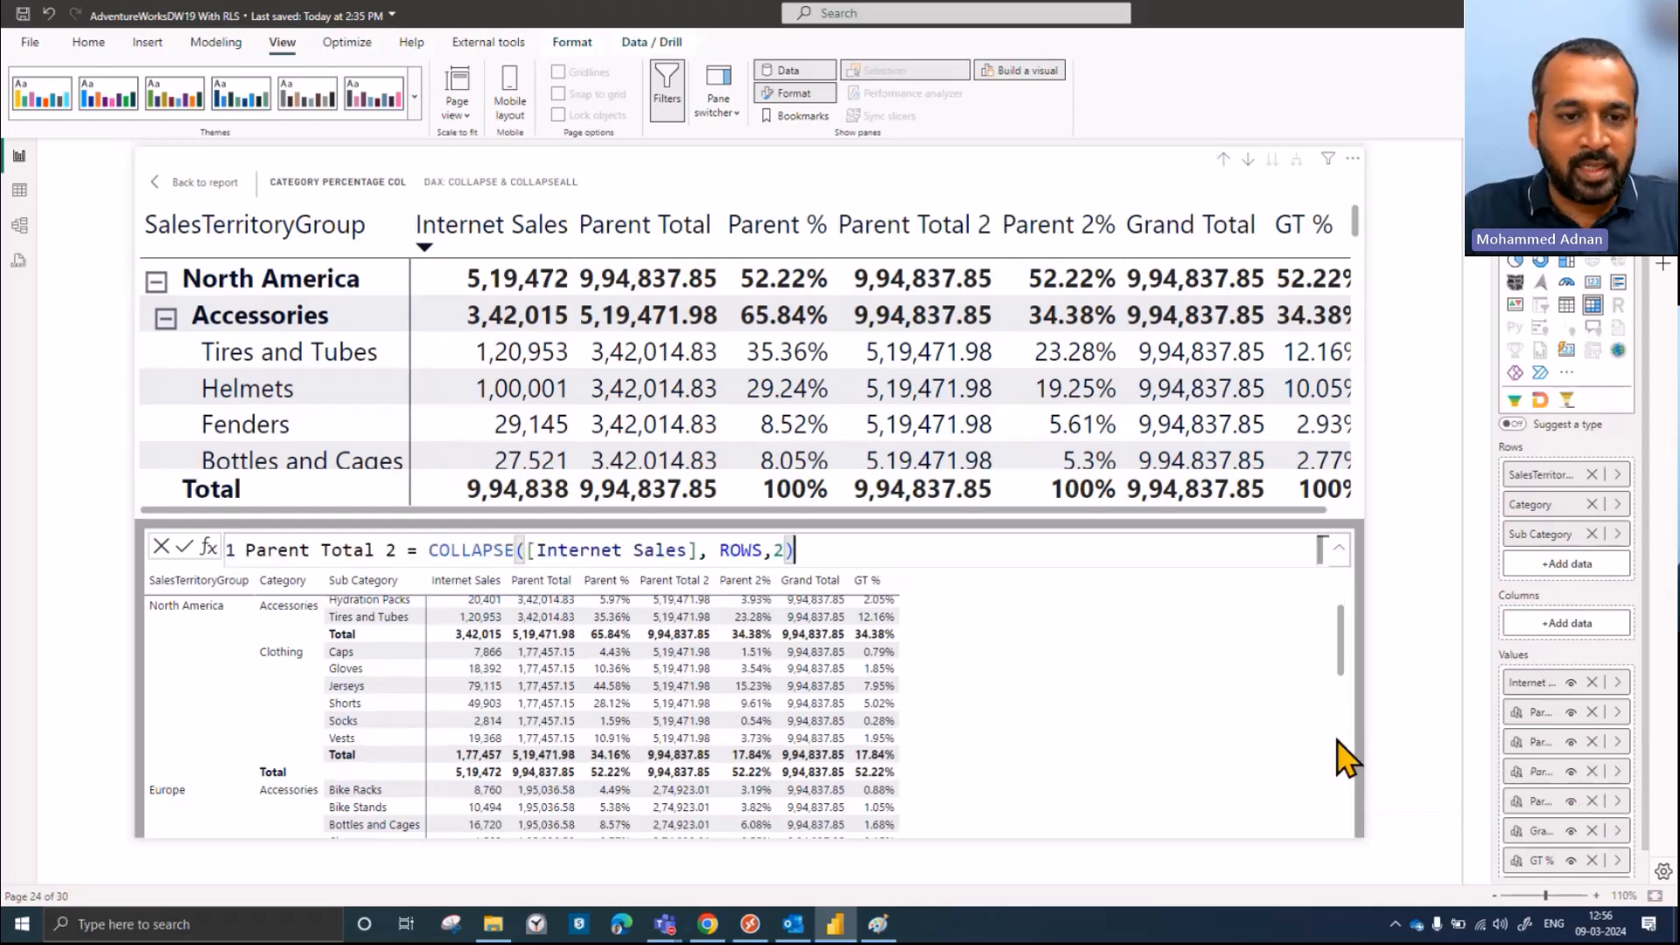
double_click(742, 549)
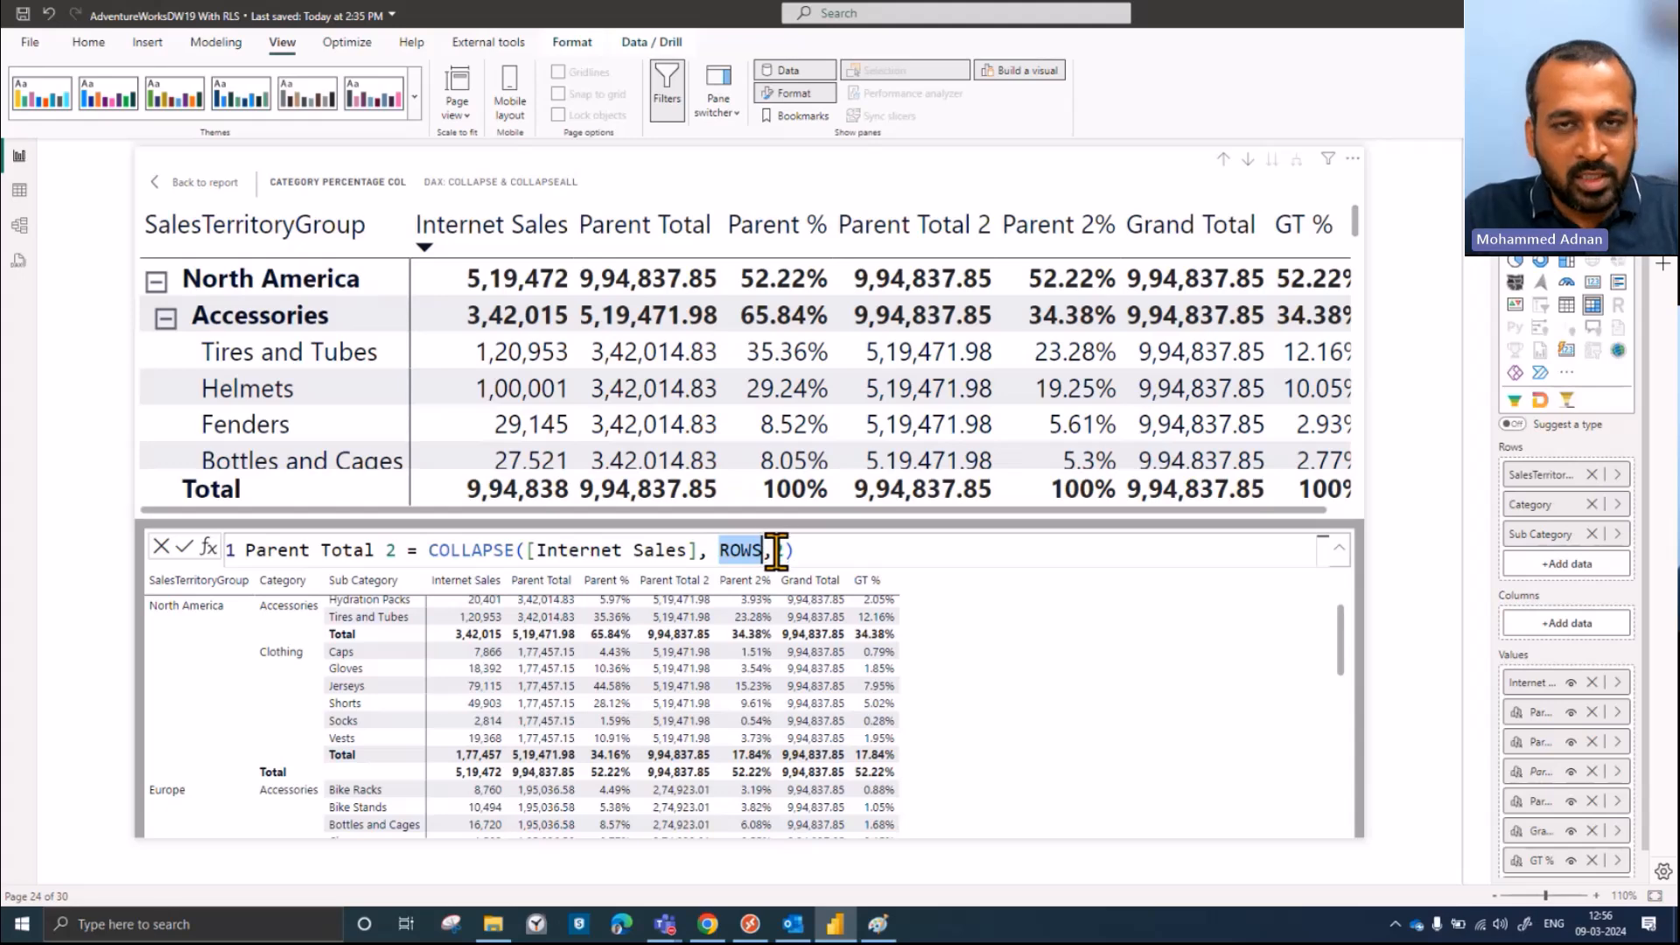
click(784, 551)
key(BackSpace)
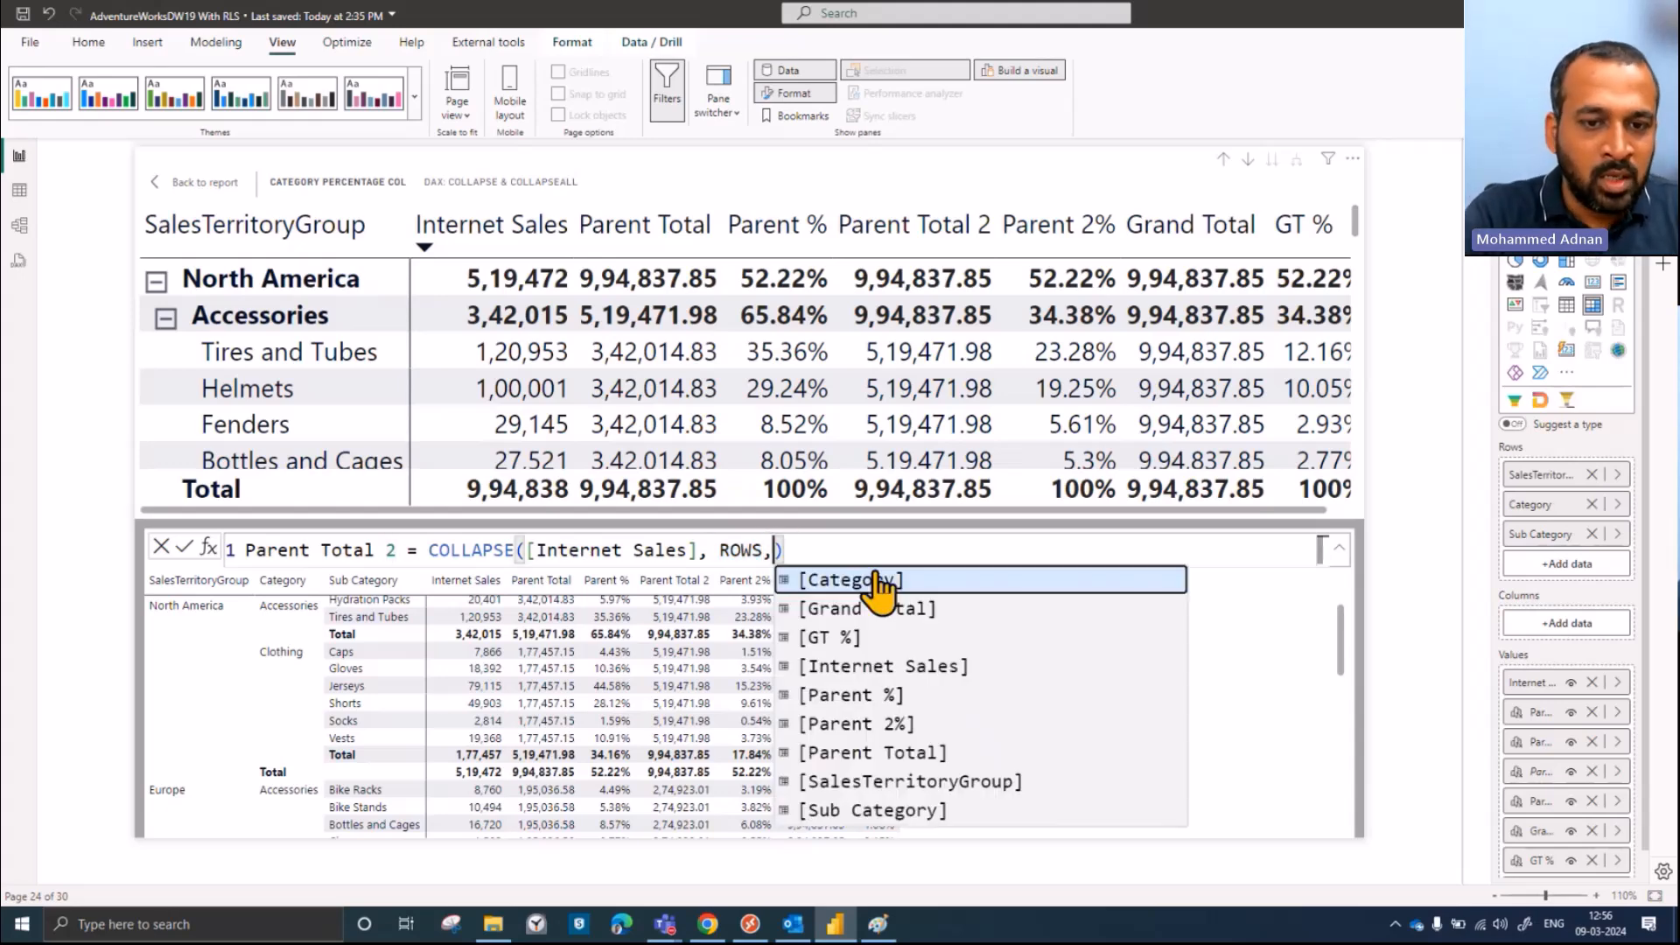
click(1002, 588)
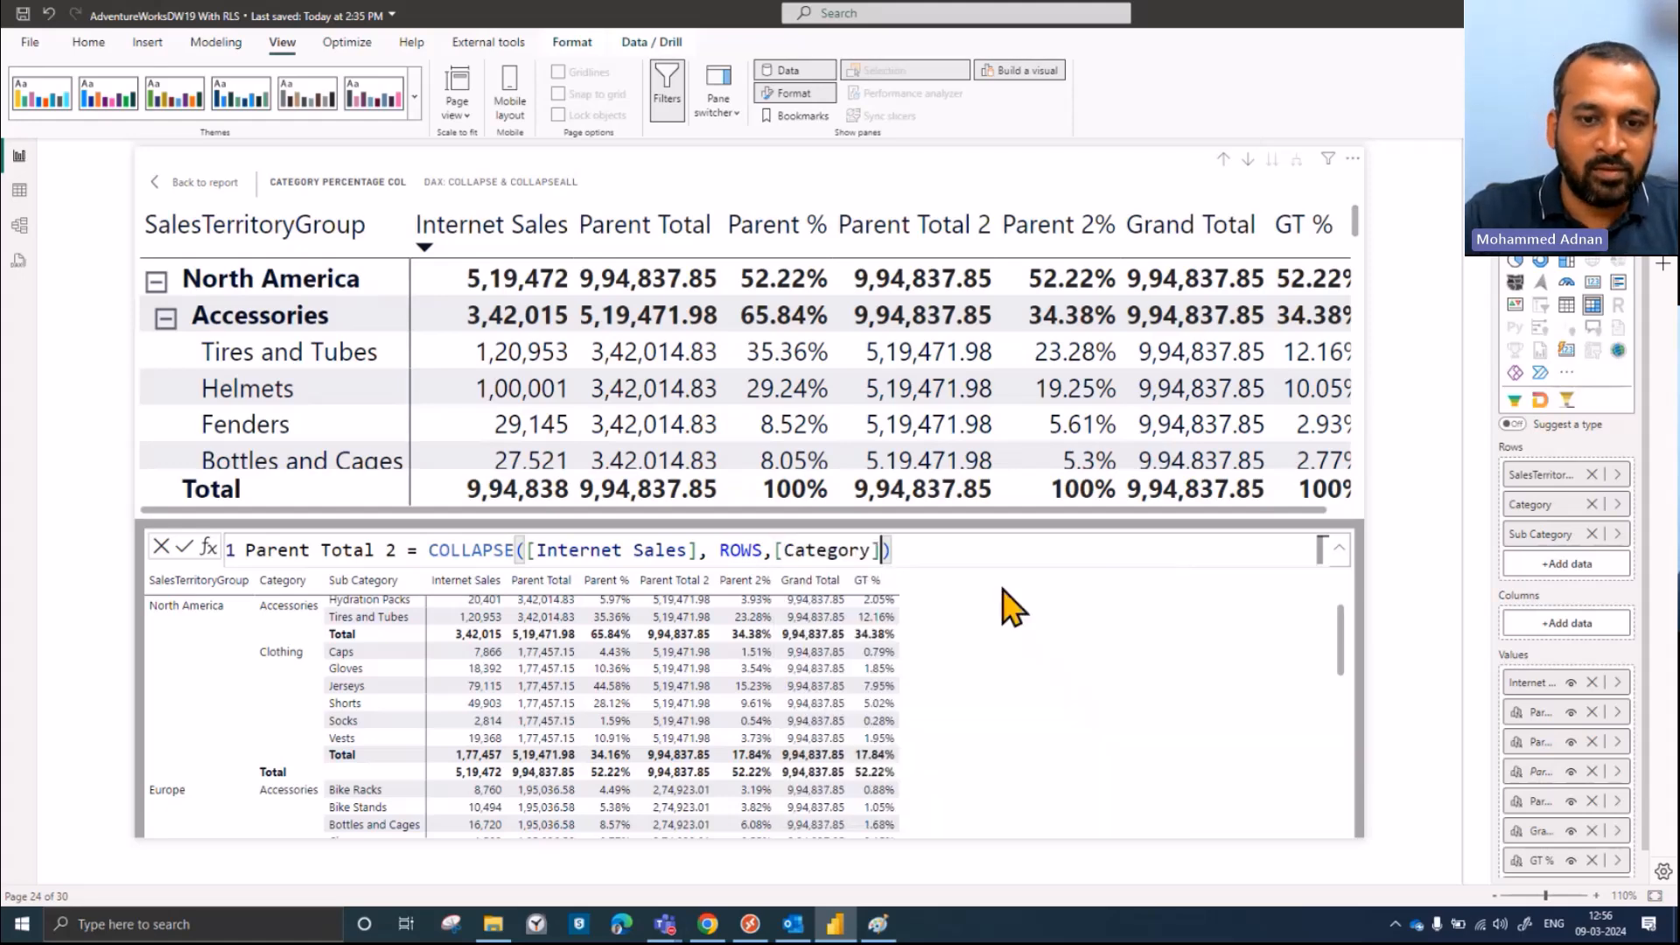
click(184, 548)
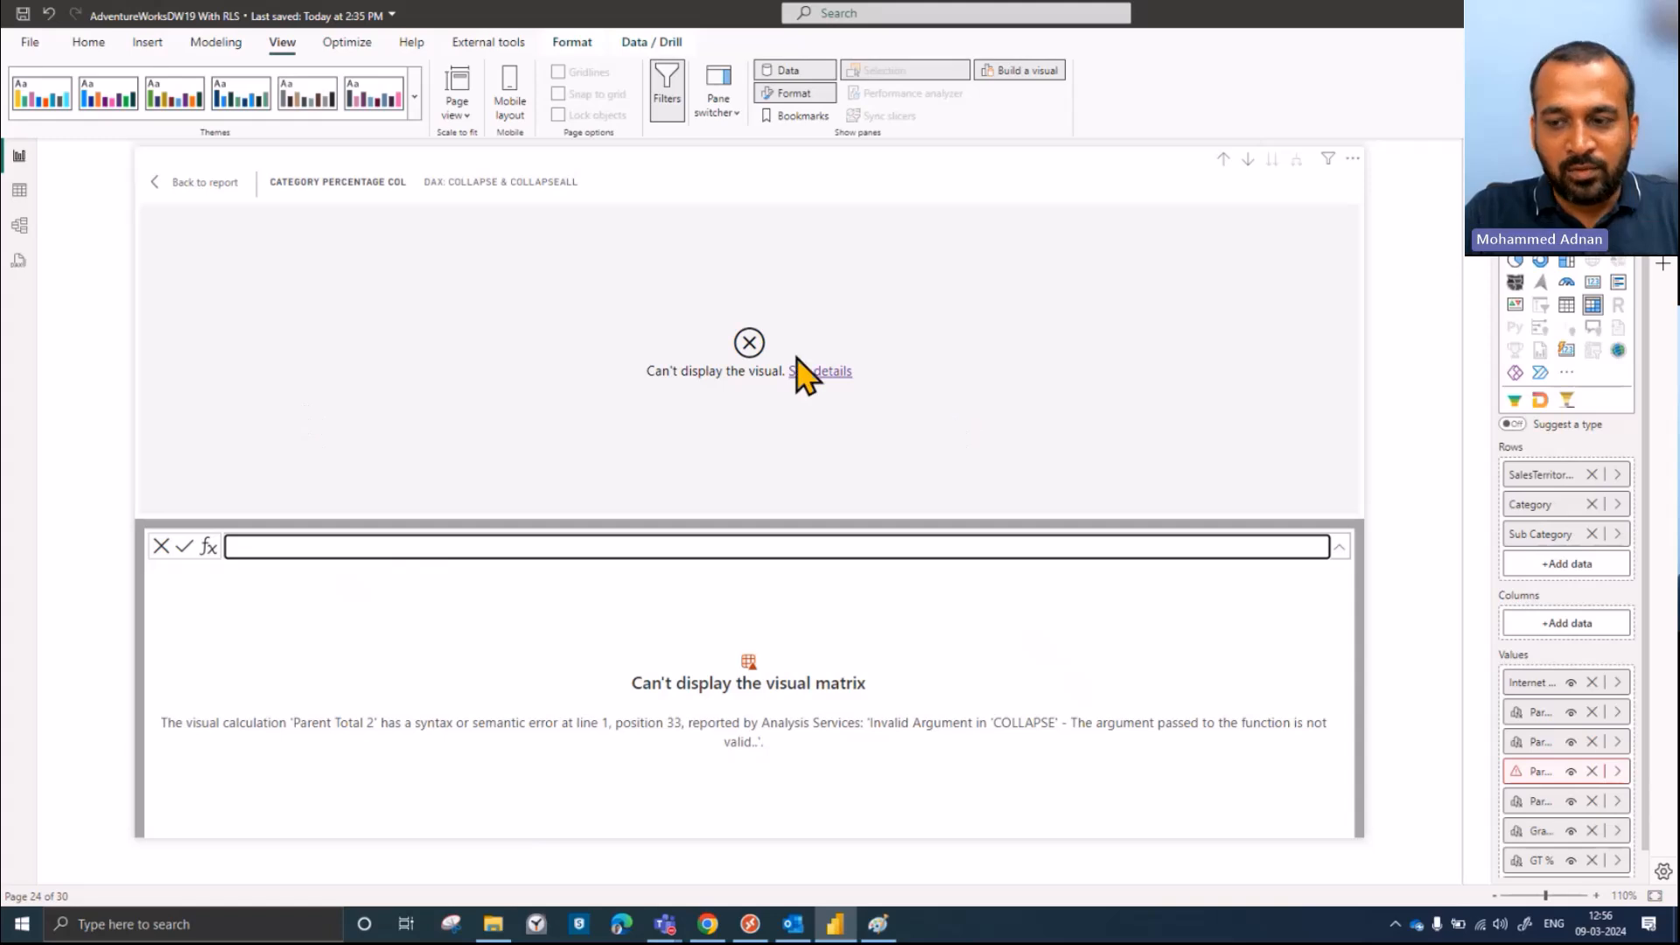
Step: Try [SalesTerritoryGroup] instead of [Category] after ROWS in the Parent Total 2 formula and commit it
click(1518, 776)
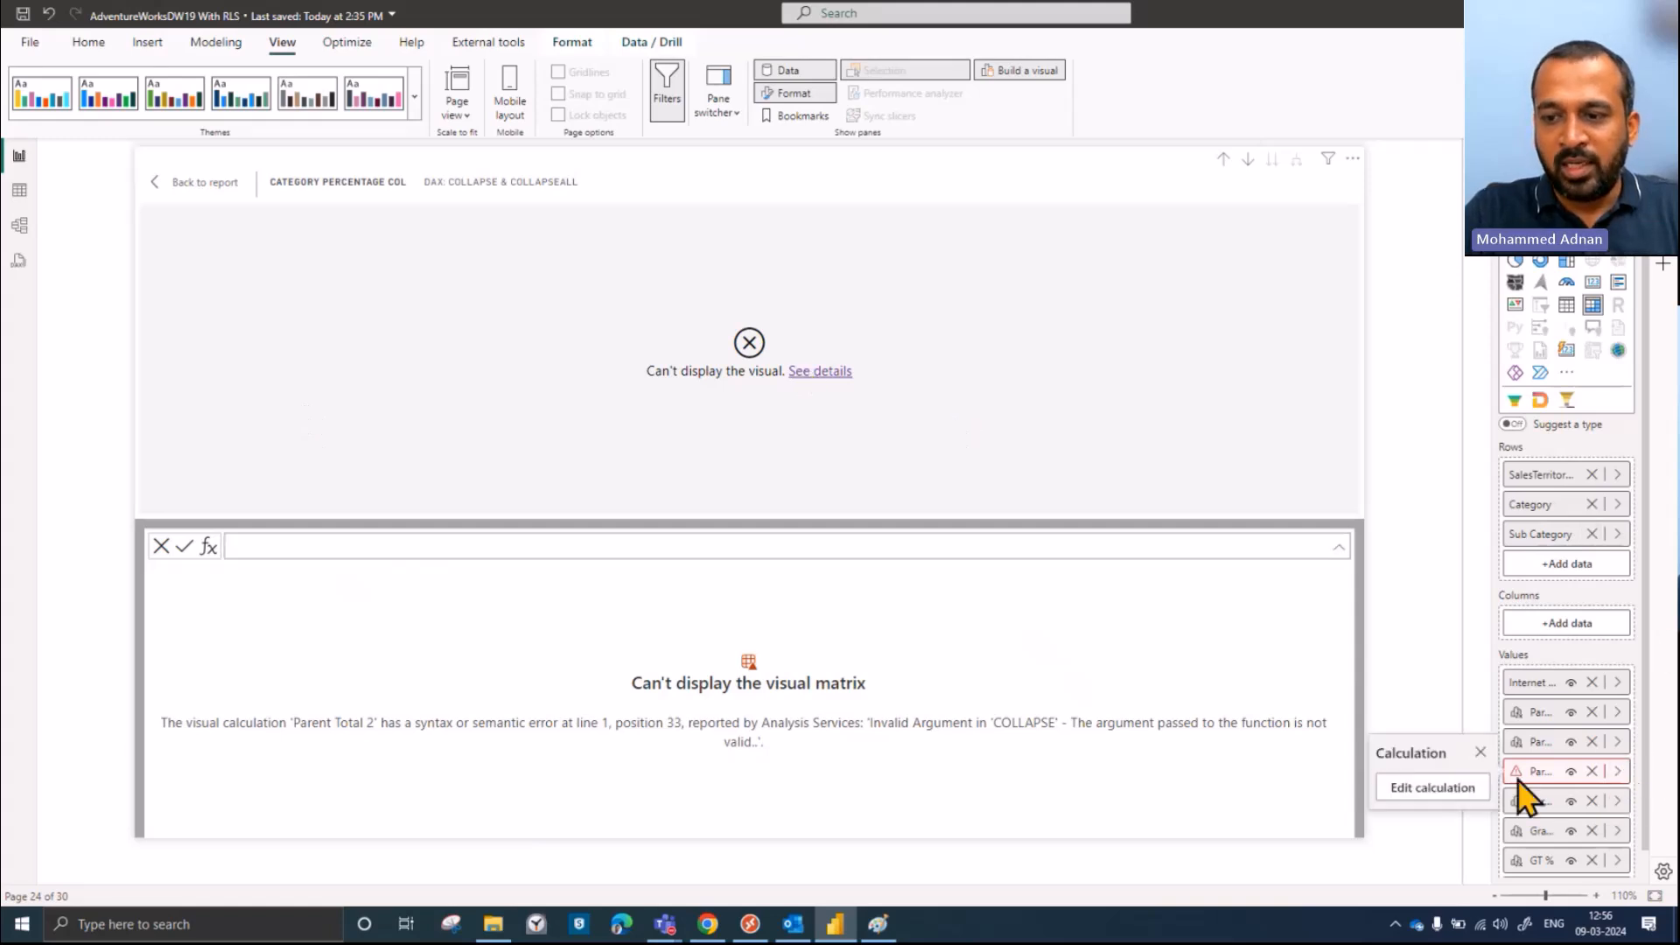
click(1445, 792)
double_click(859, 550)
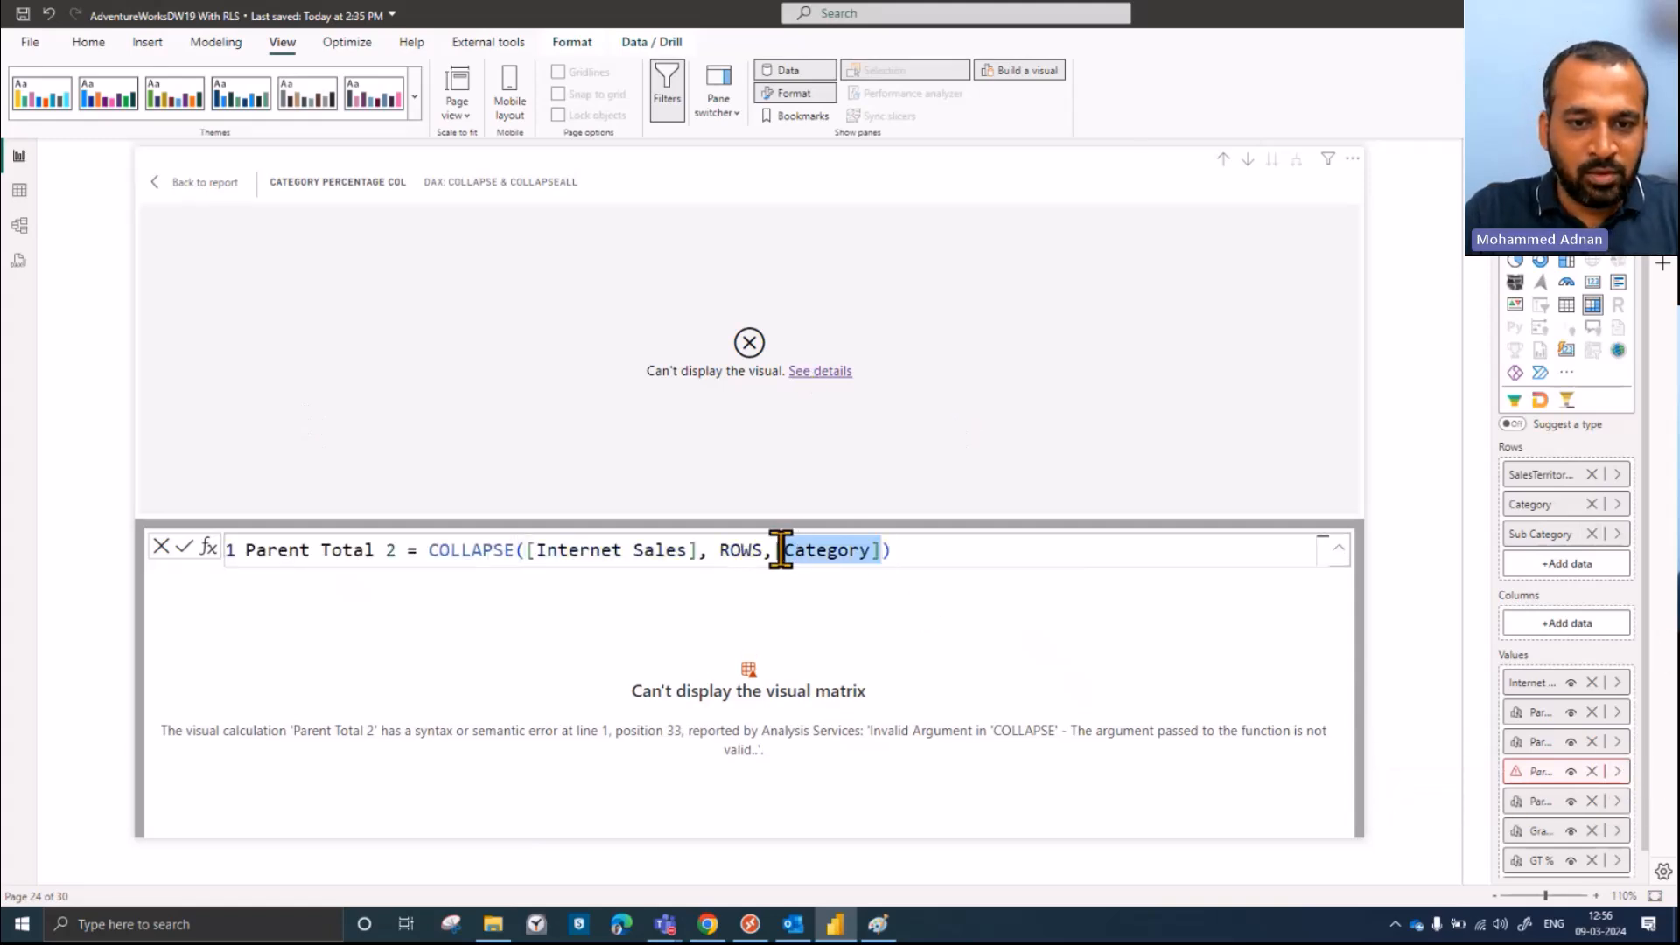
key(BackSpace)
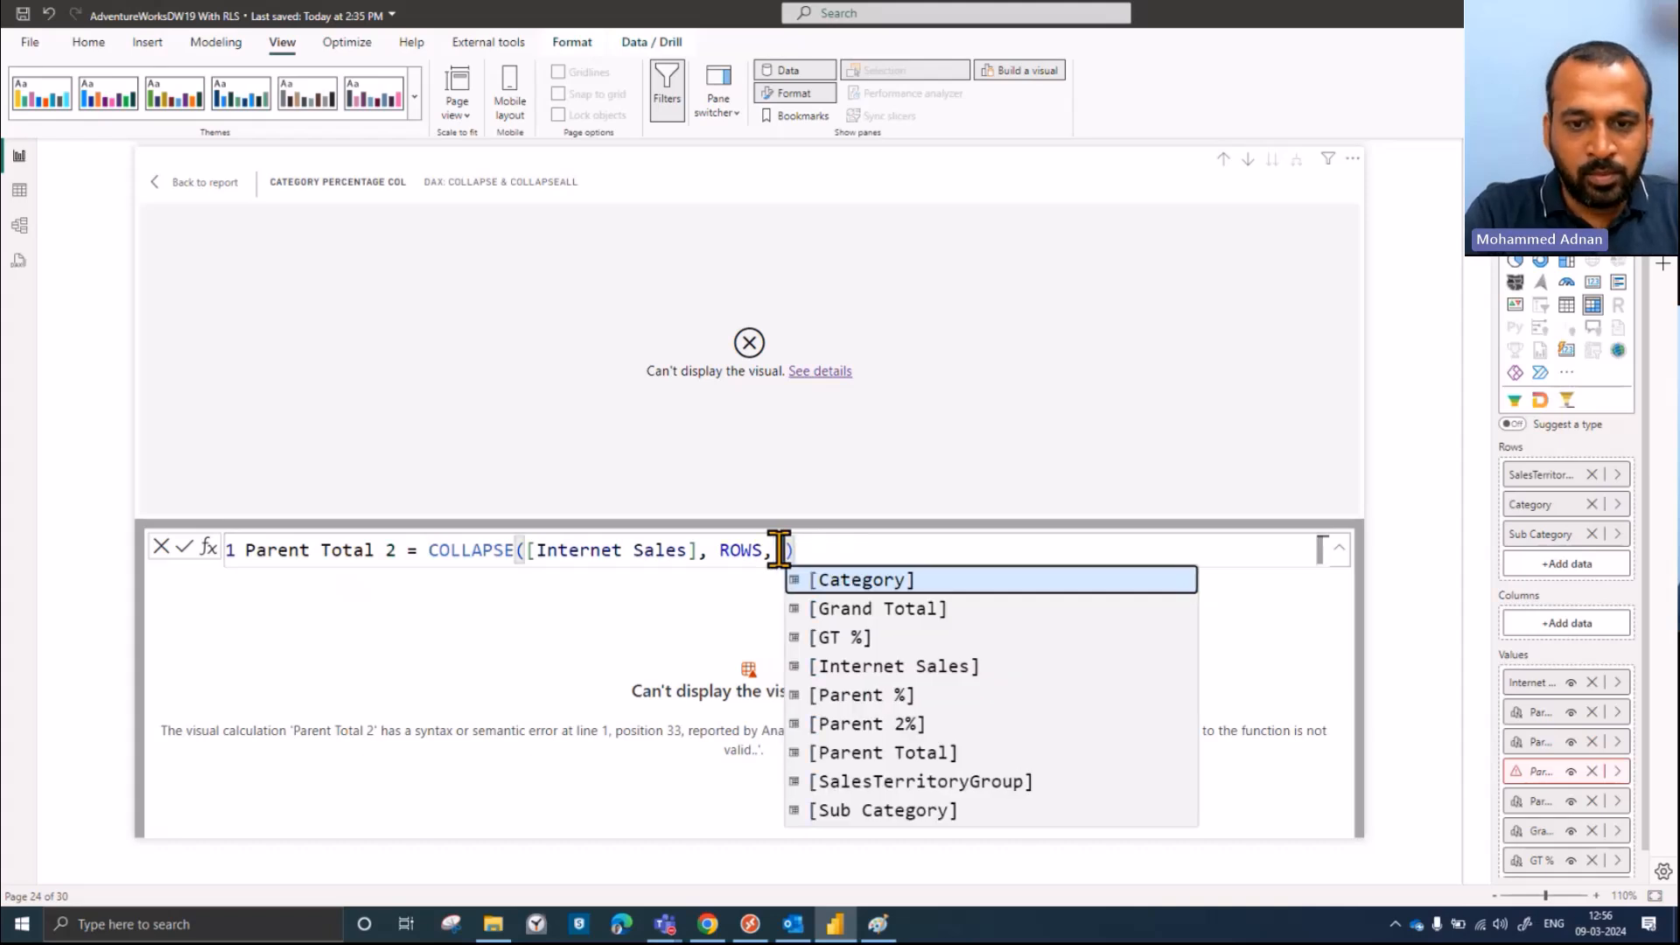
text(sale)
key(Tab)
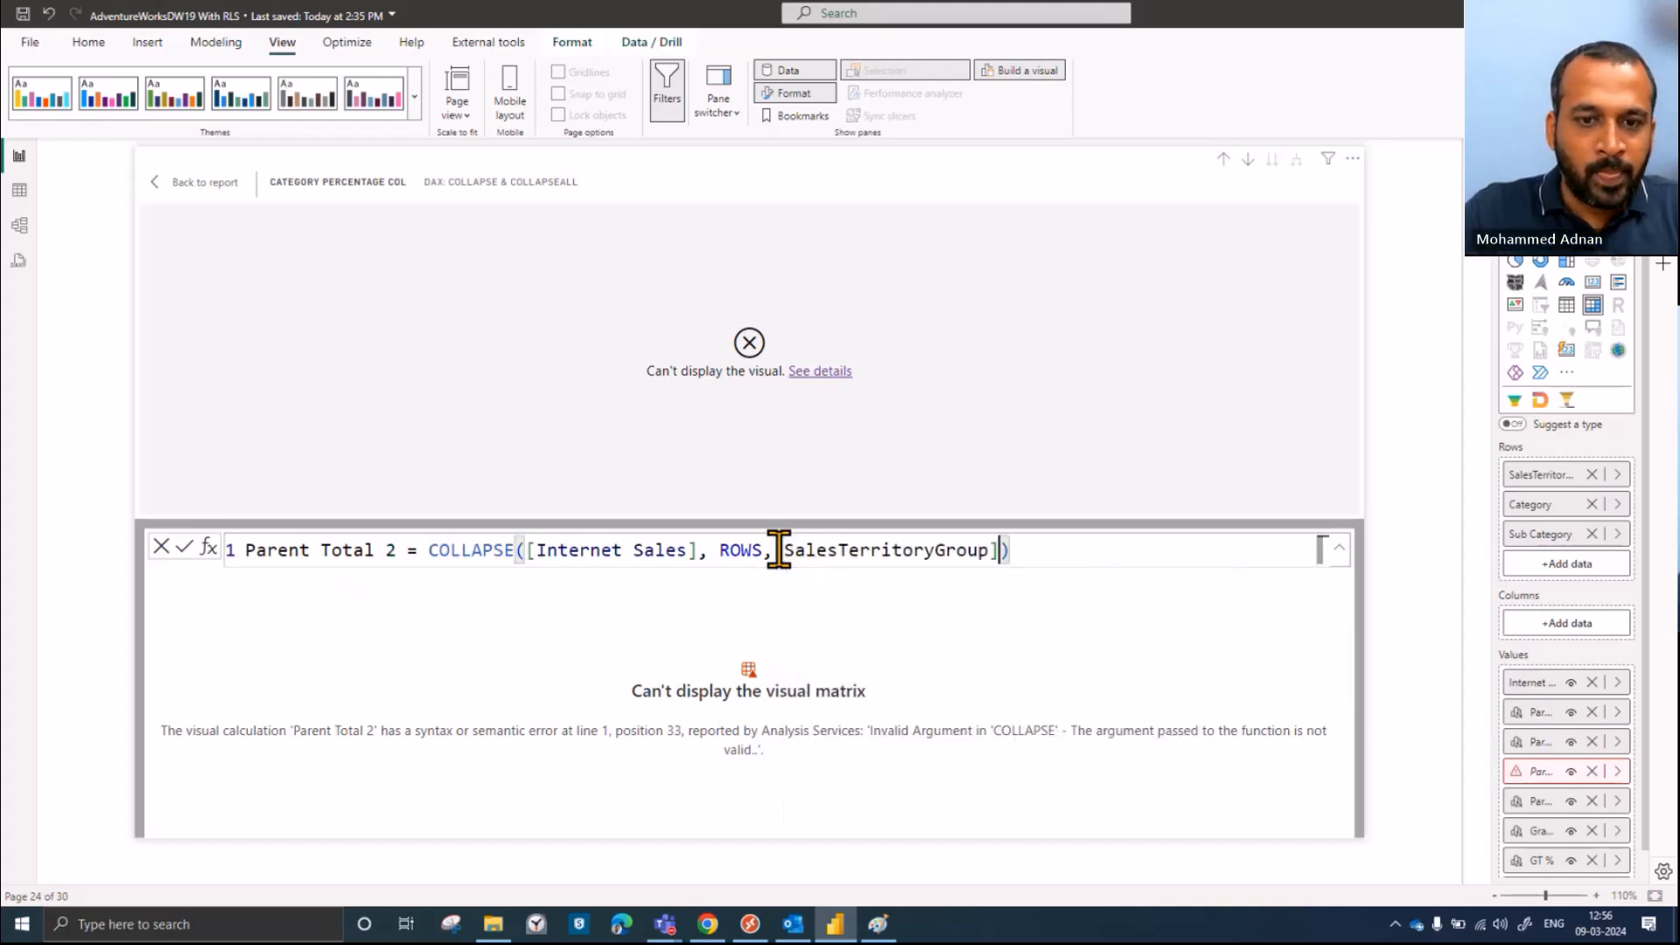
click(186, 548)
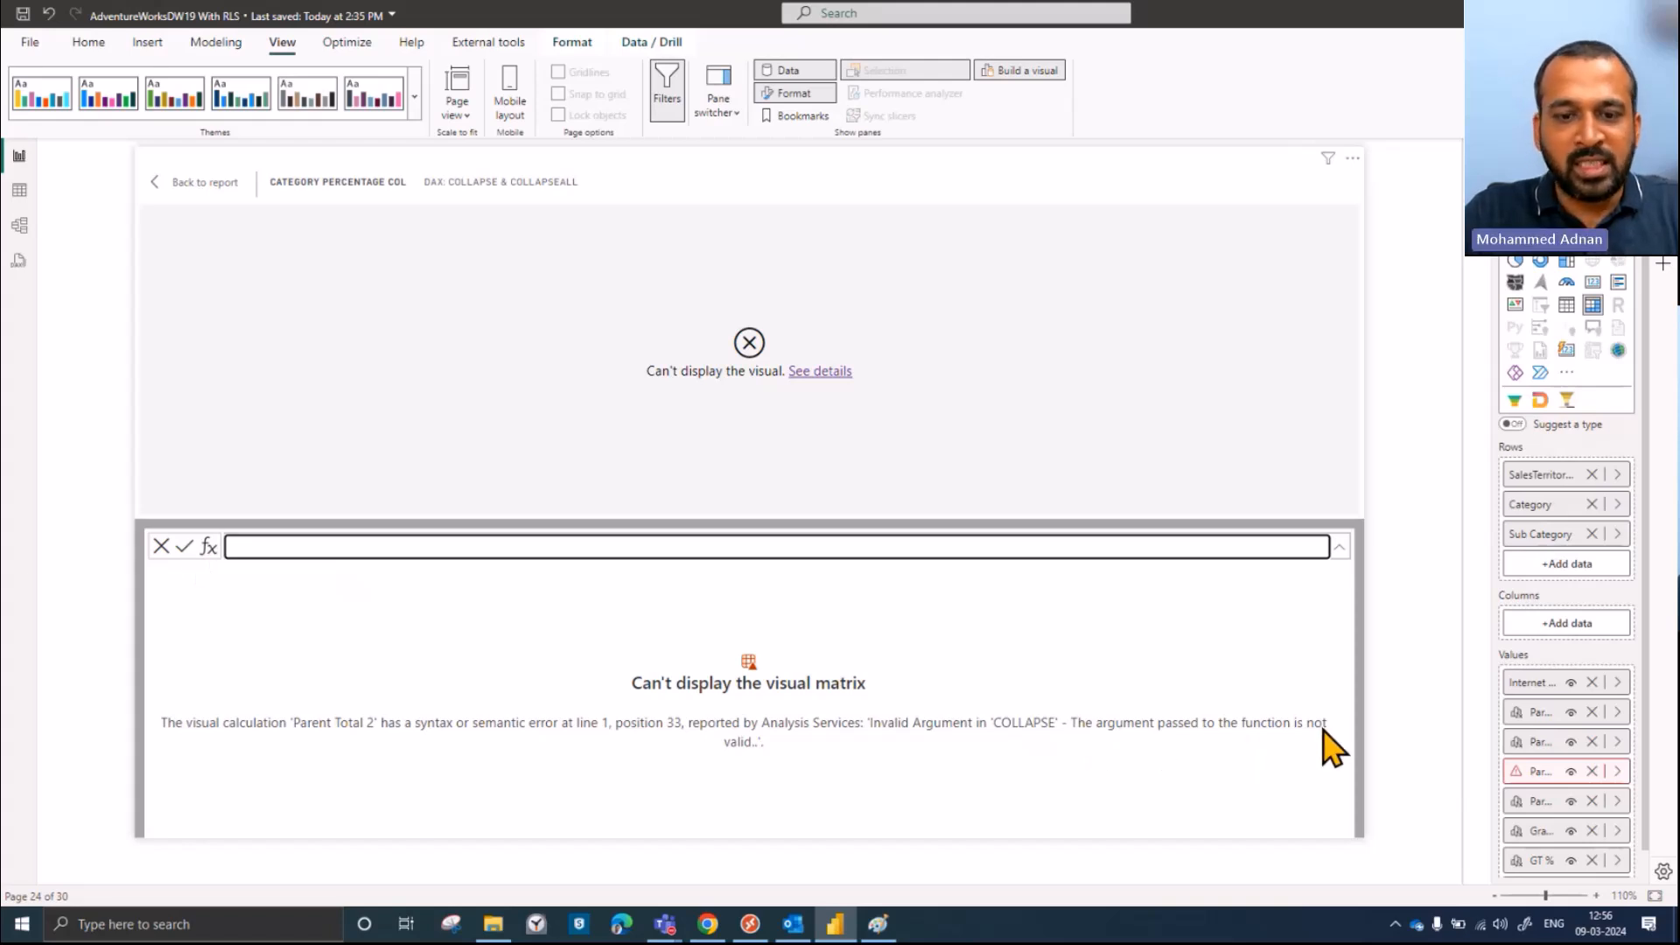
Step: Replace the argument after ROWS in the Parent Total 2 formula with [Sub Category] and commit the calculation
click(1617, 771)
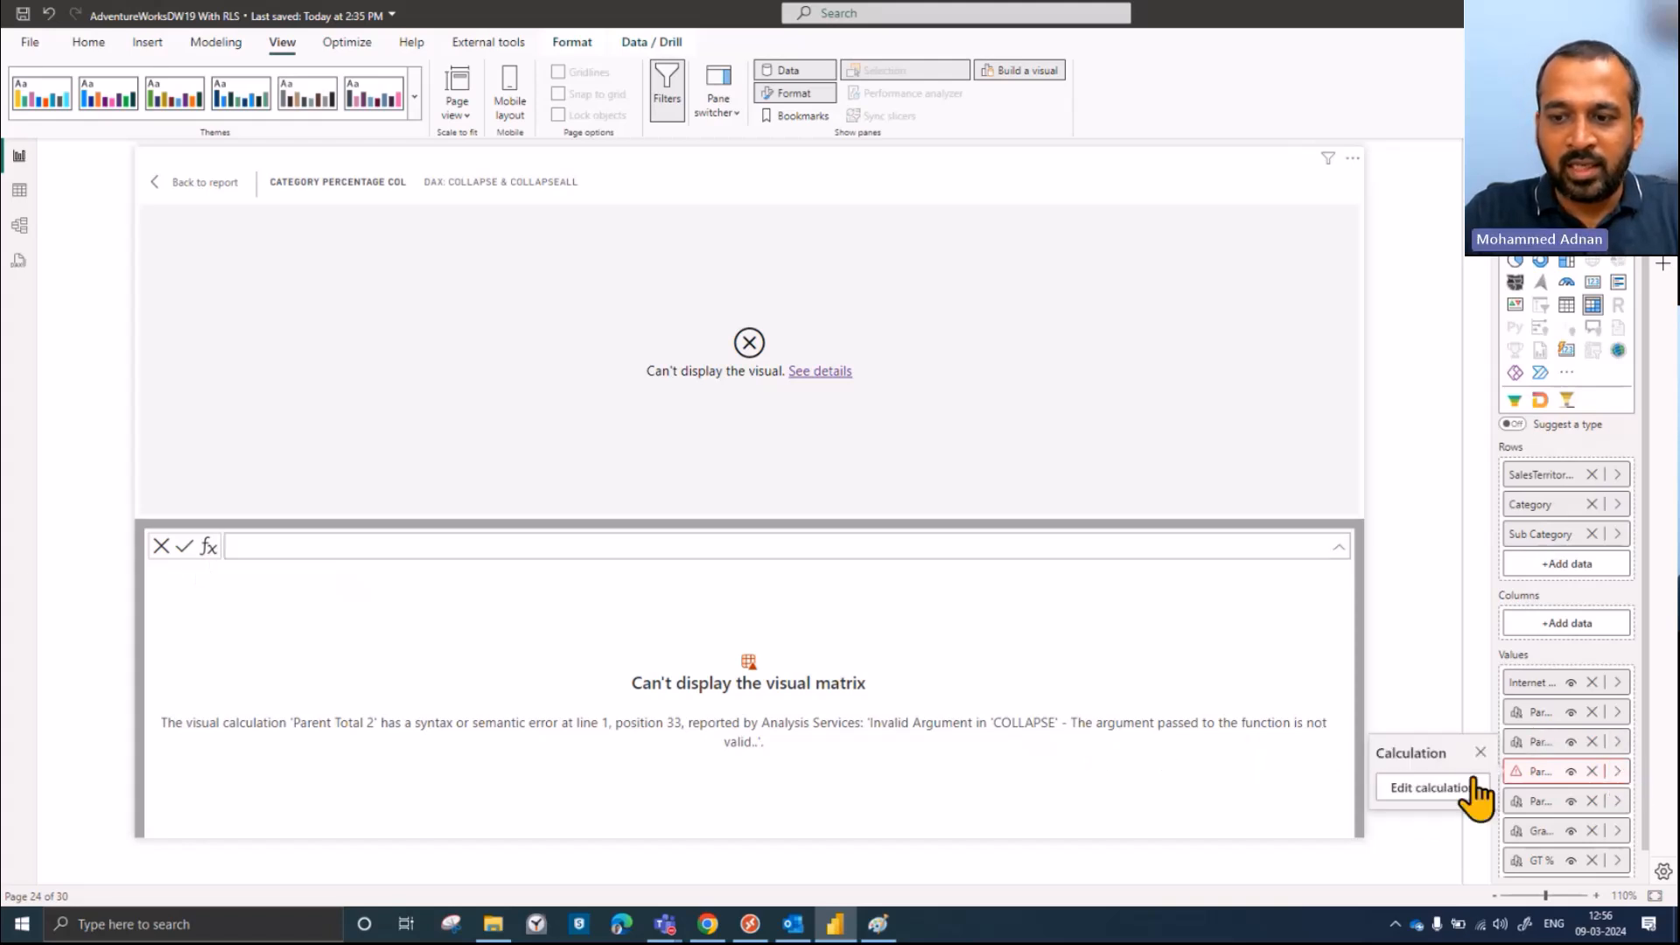
click(1419, 790)
drag(774, 550, 1013, 549)
text([S)
key(Down)
key(Tab)
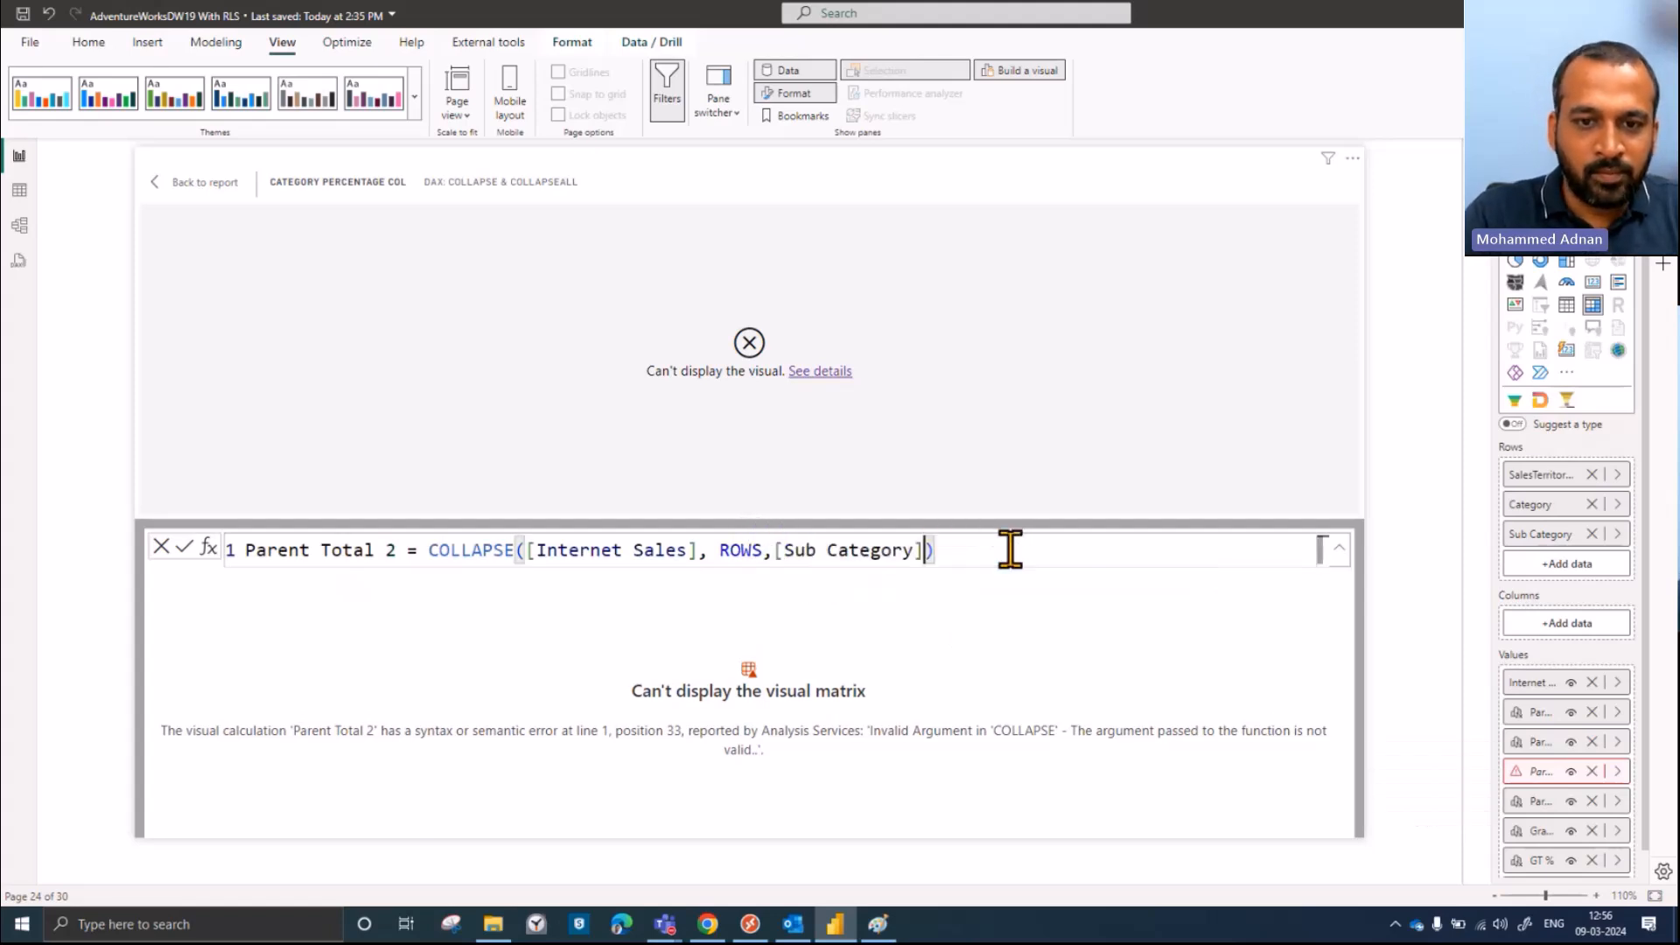
click(184, 553)
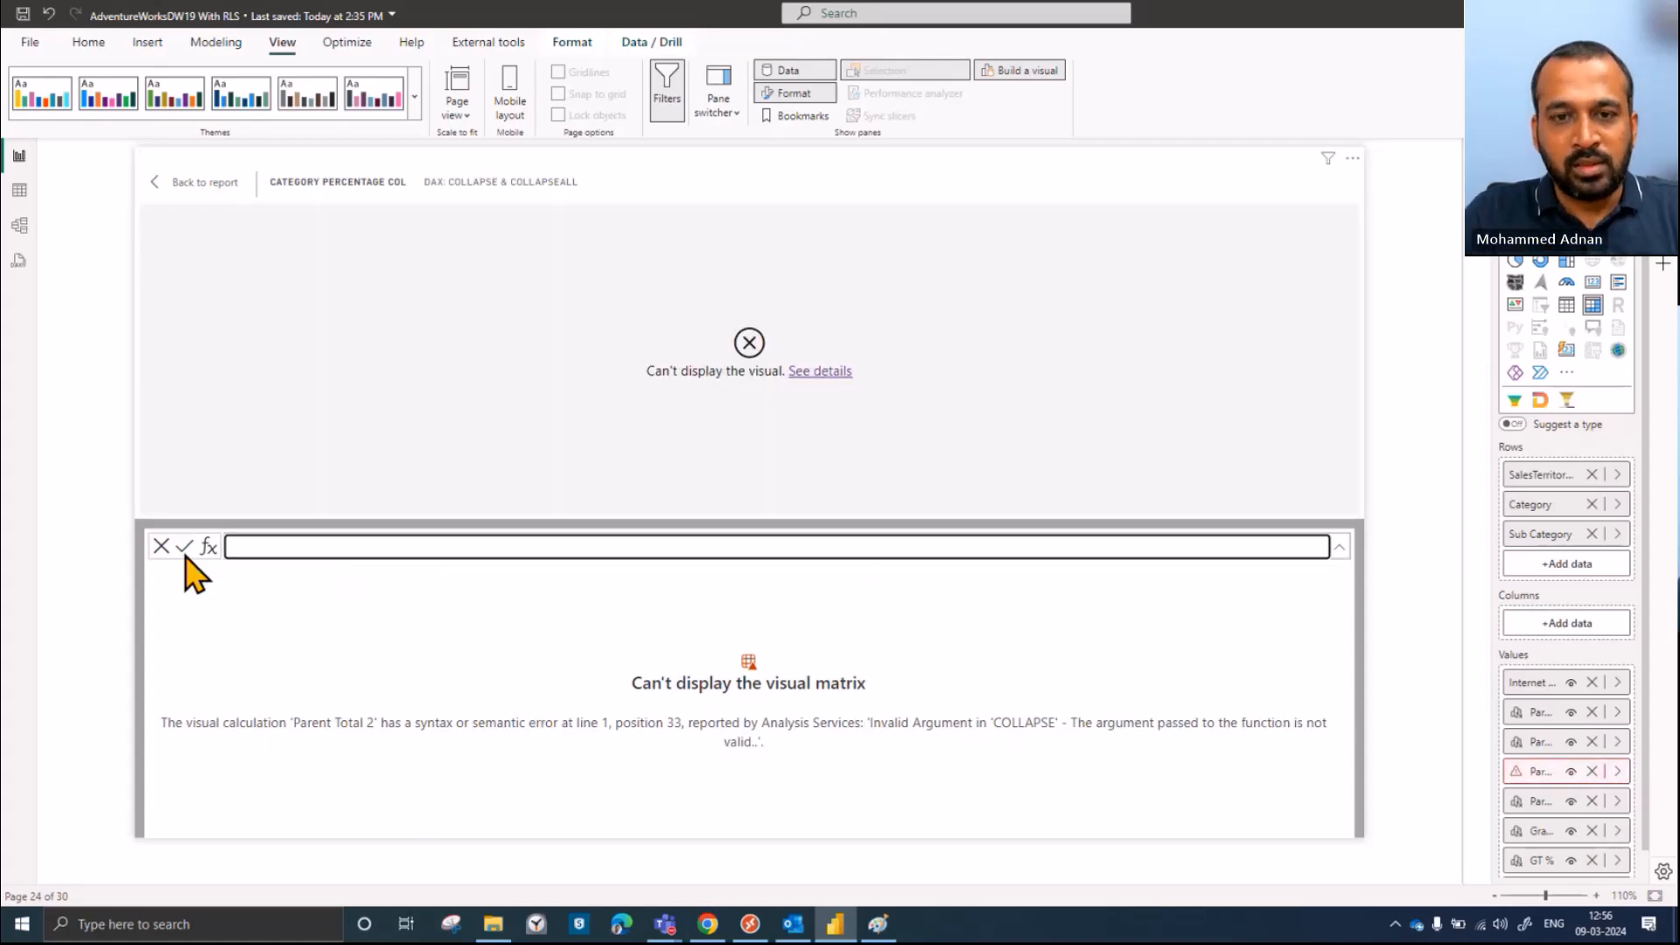
Step: Switch to the COLLAPSE documentation in the browser, check how the YearOrSelfValue formula is written, and return to Power BI
key(alt+Tab)
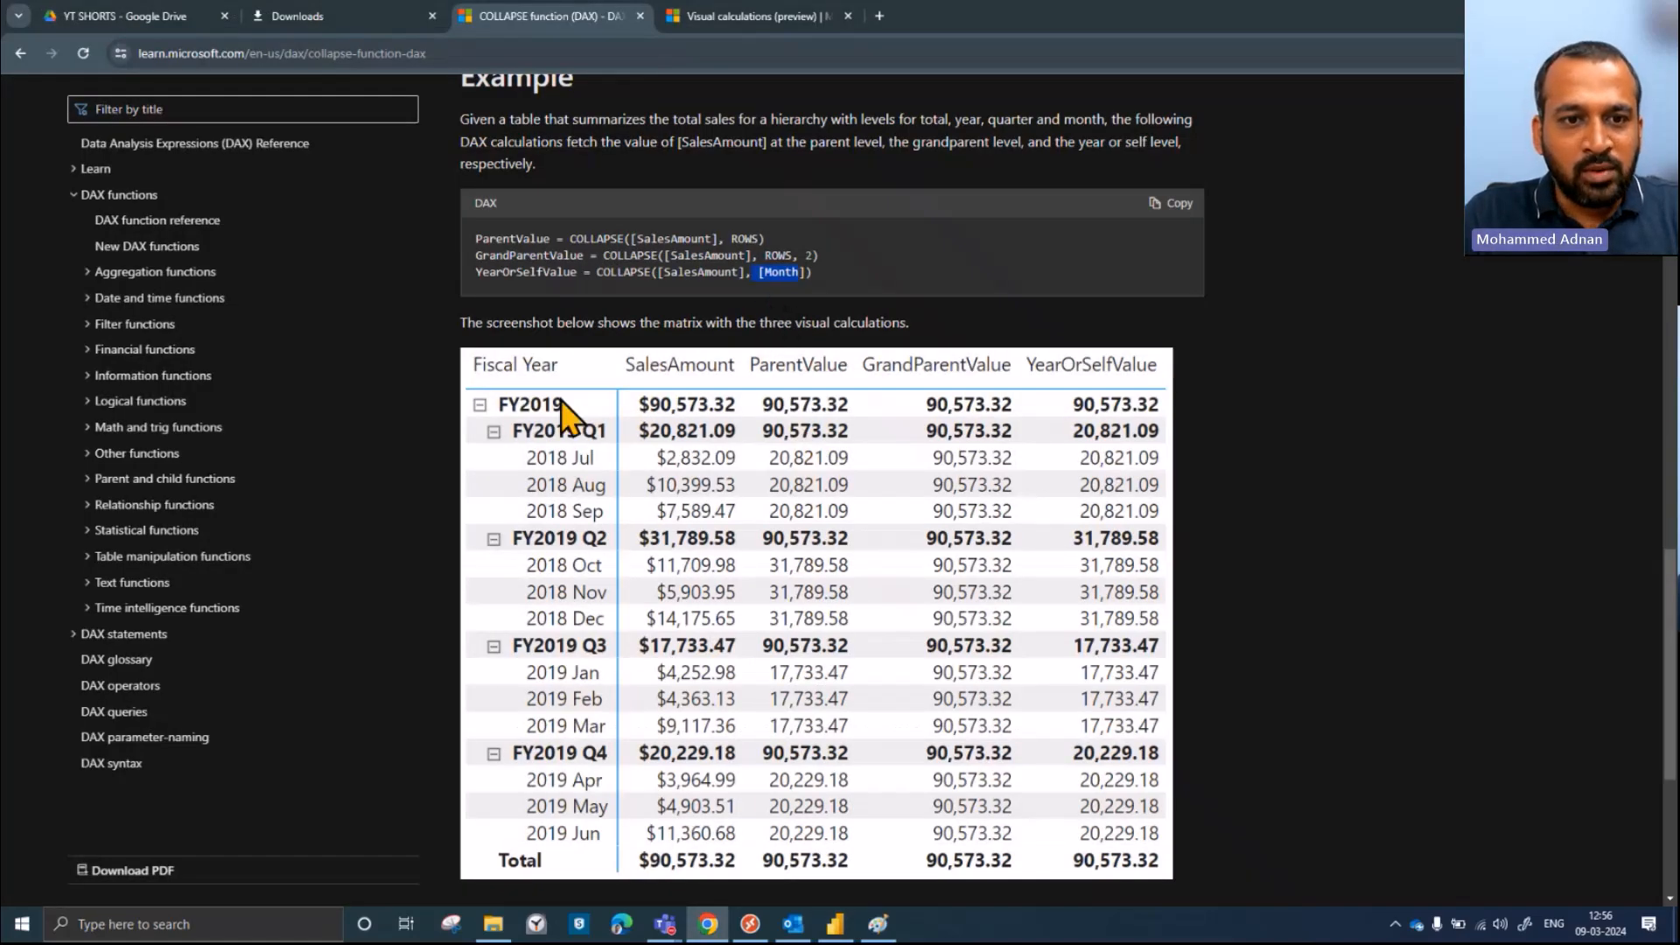
drag(476, 271, 597, 274)
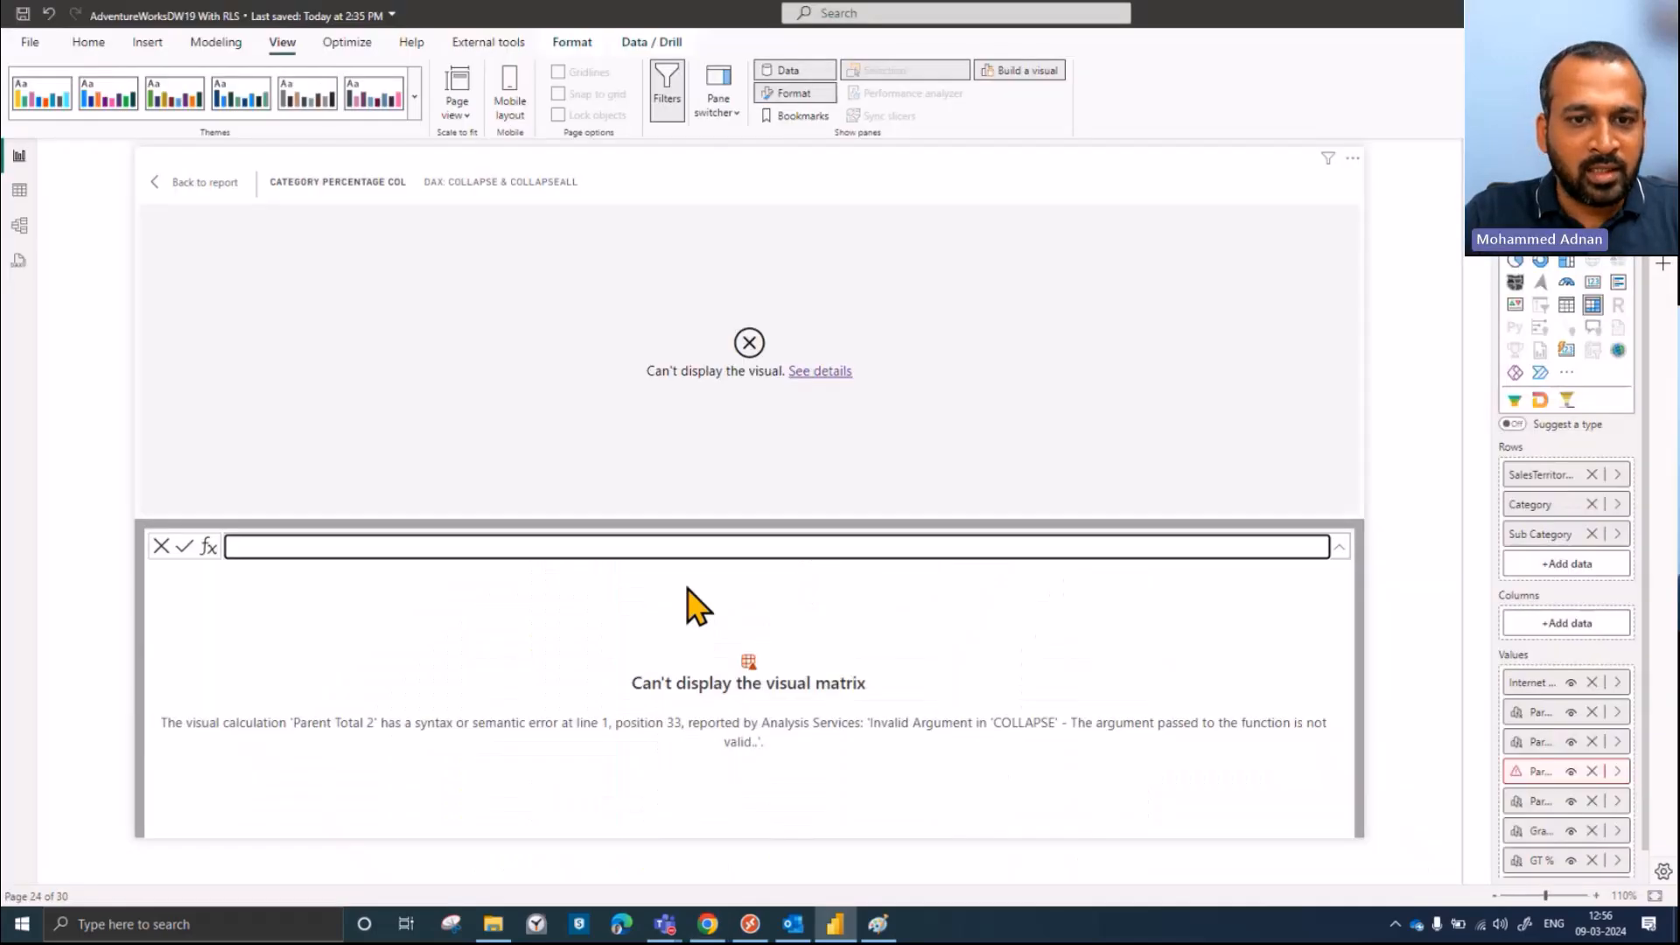
key(alt+Tab)
Step: Remove the ROWS argument from Parent Total 2 so it reads COLLAPSE([Internet Sales], [Sub Category]), and commit
click(1617, 771)
click(1419, 787)
drag(716, 550, 765, 549)
key(Delete)
key(Delete)
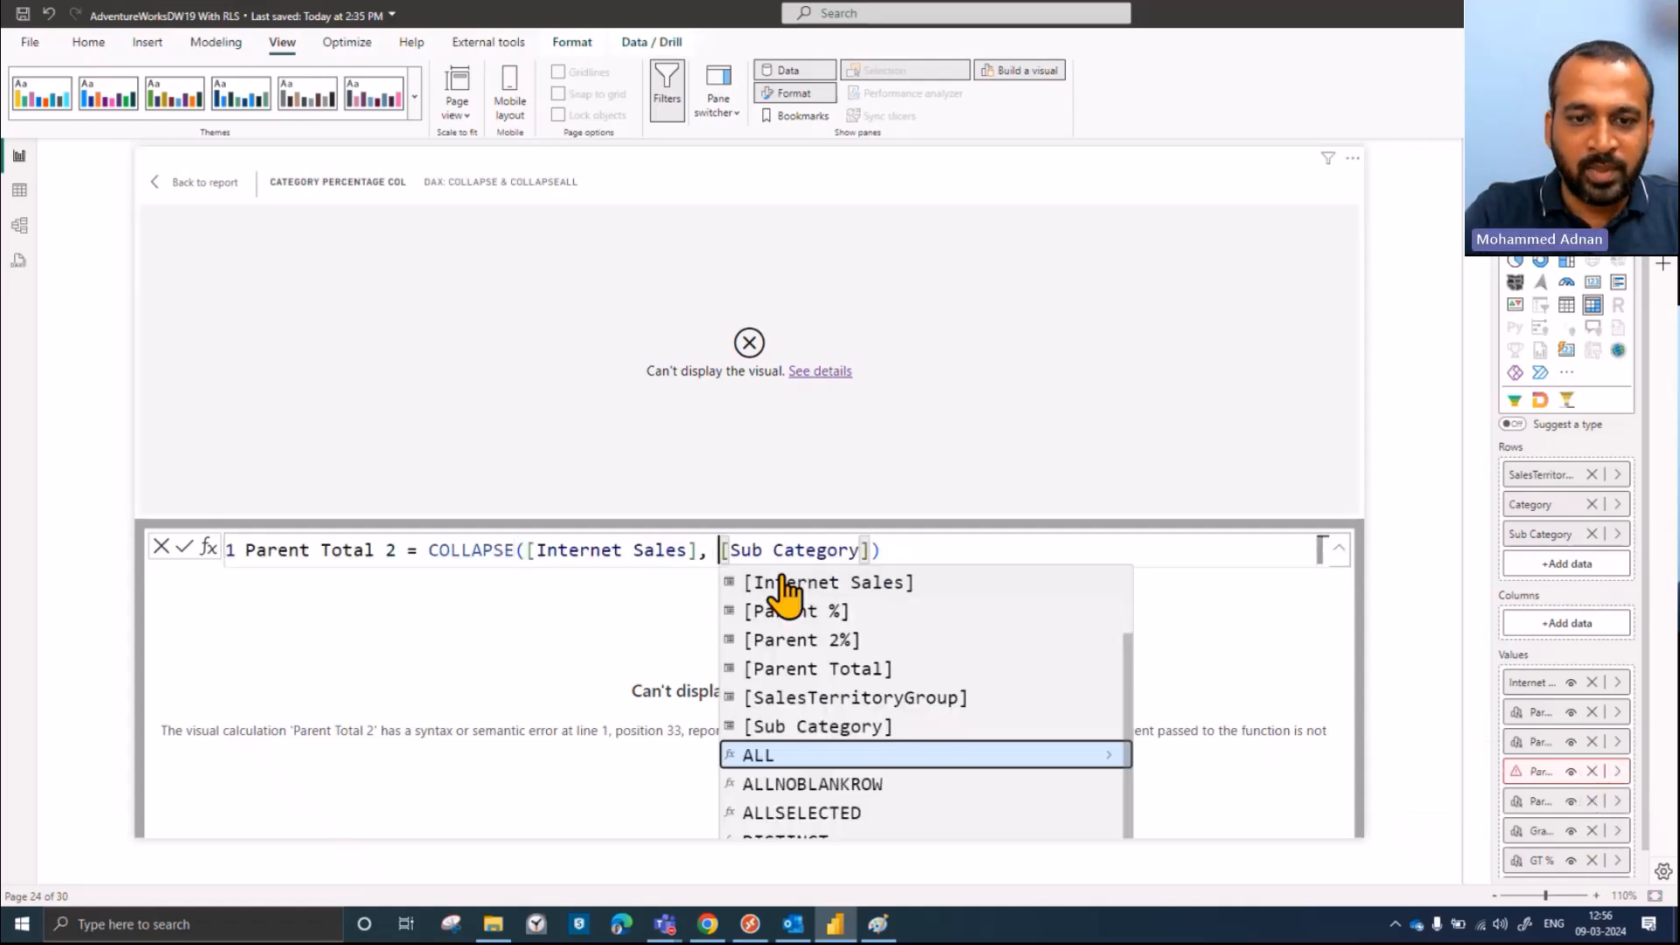
click(185, 549)
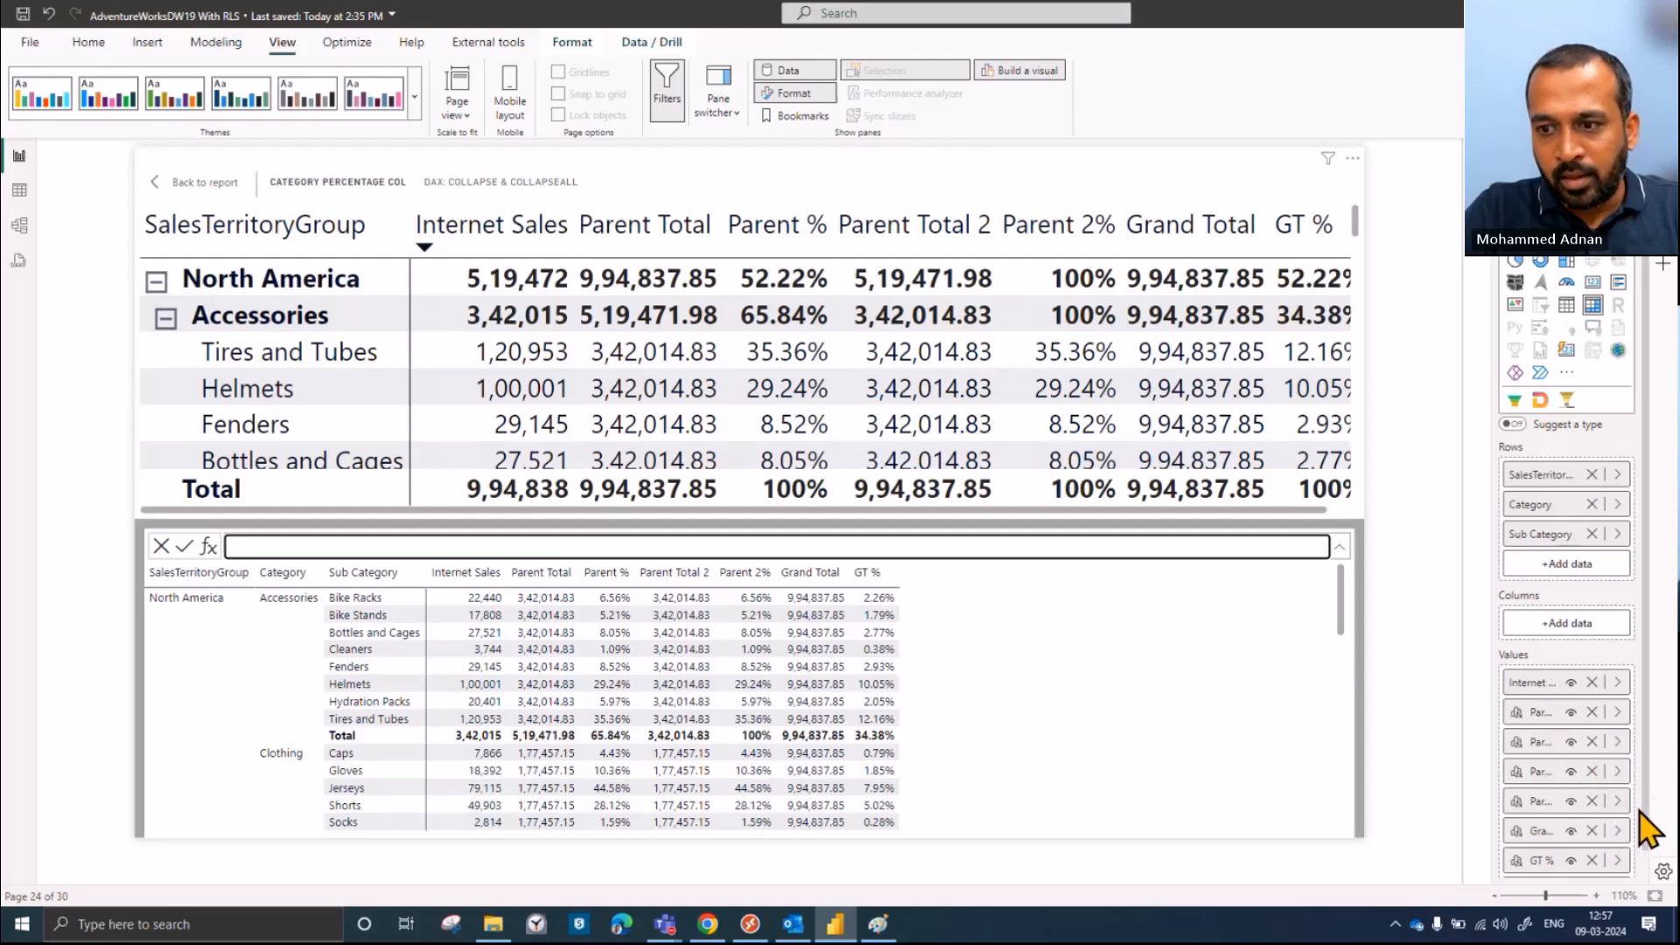
Step: Reopen the visual calculation editor for the Category Percentage Col matrix and open the Parent Total formula for review
click(1617, 744)
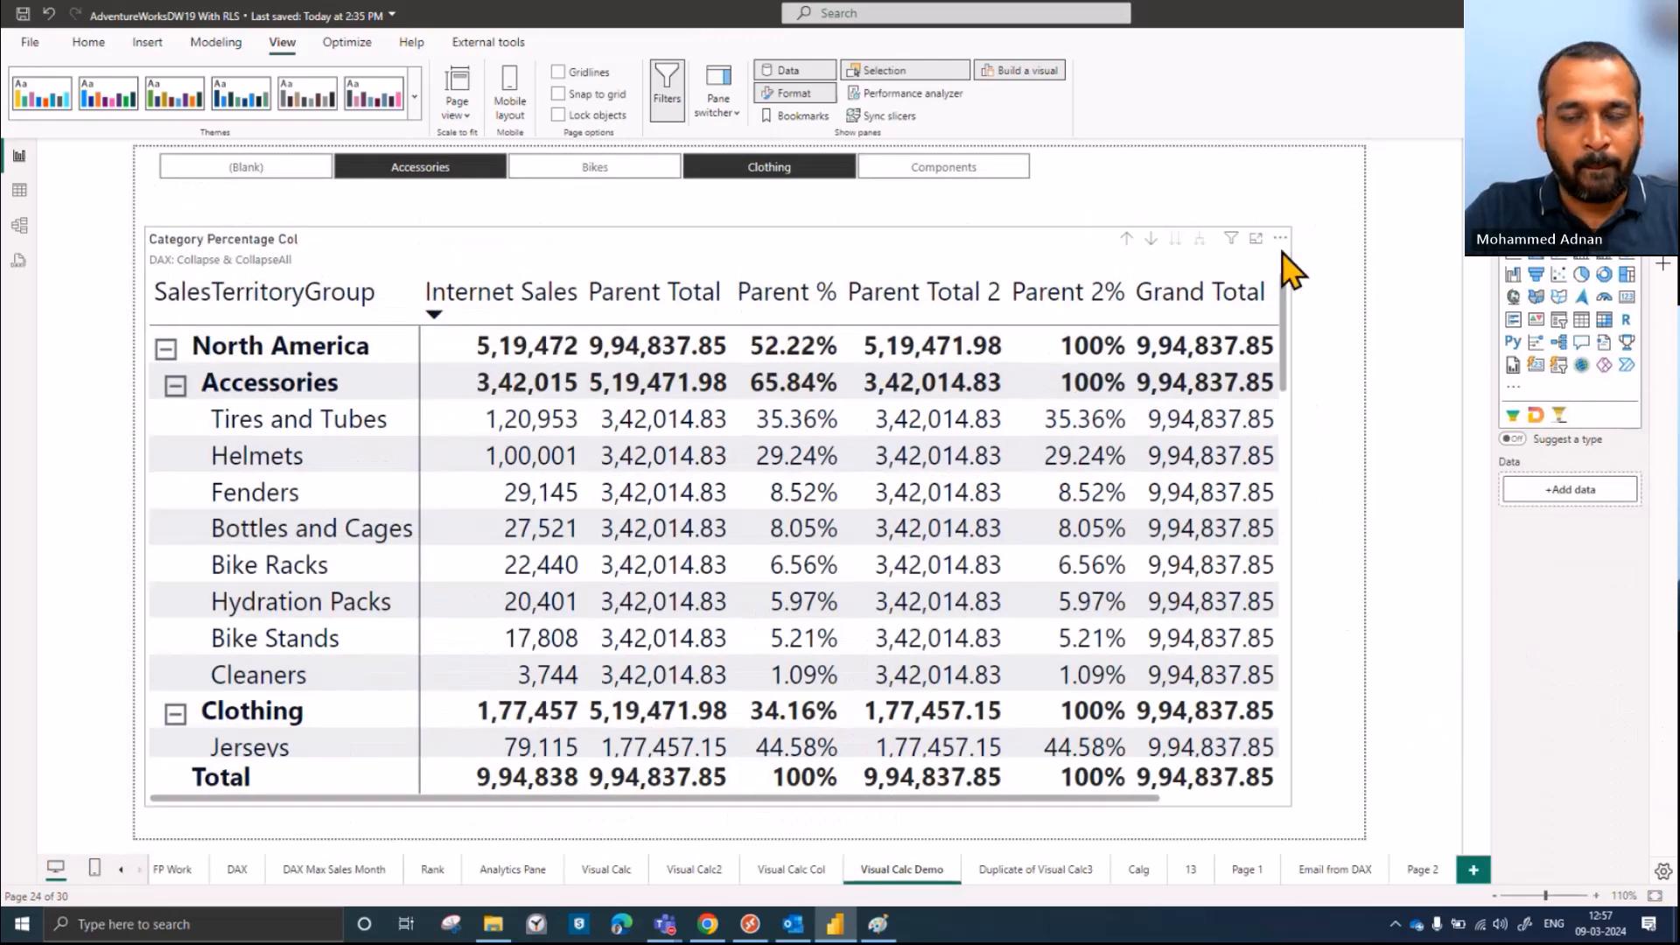
click(1284, 256)
click(1617, 777)
click(1431, 770)
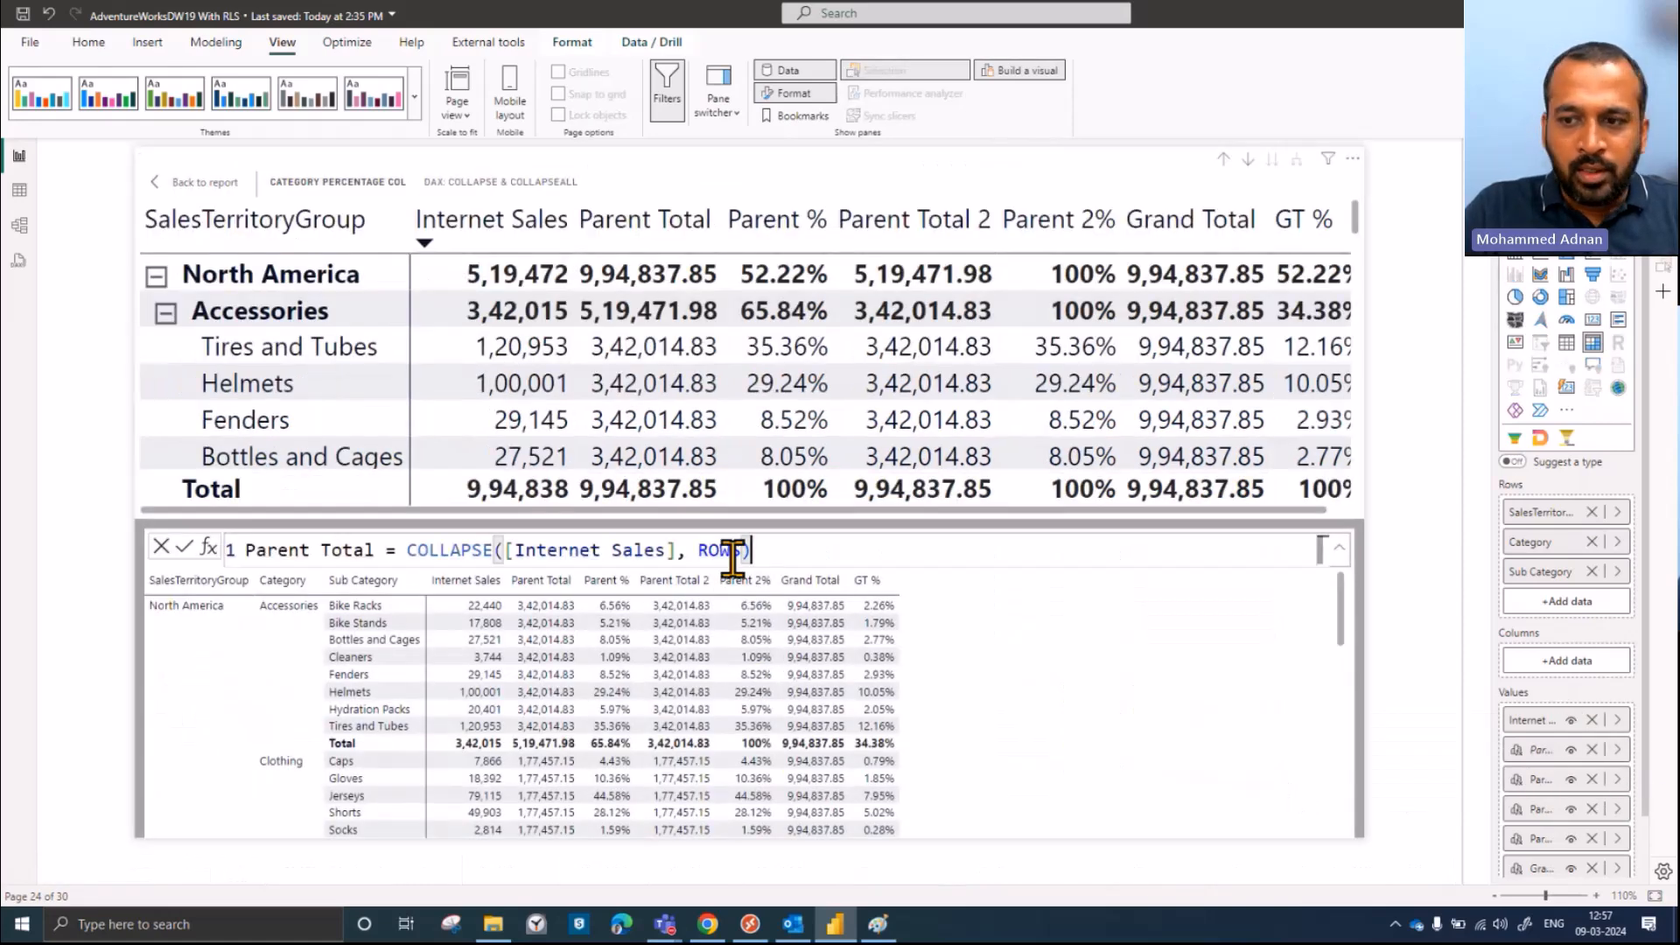
Step: Change the column argument of the Parent Total 2 COLLAPSE formula to [Category] and commit the calculation
click(1617, 808)
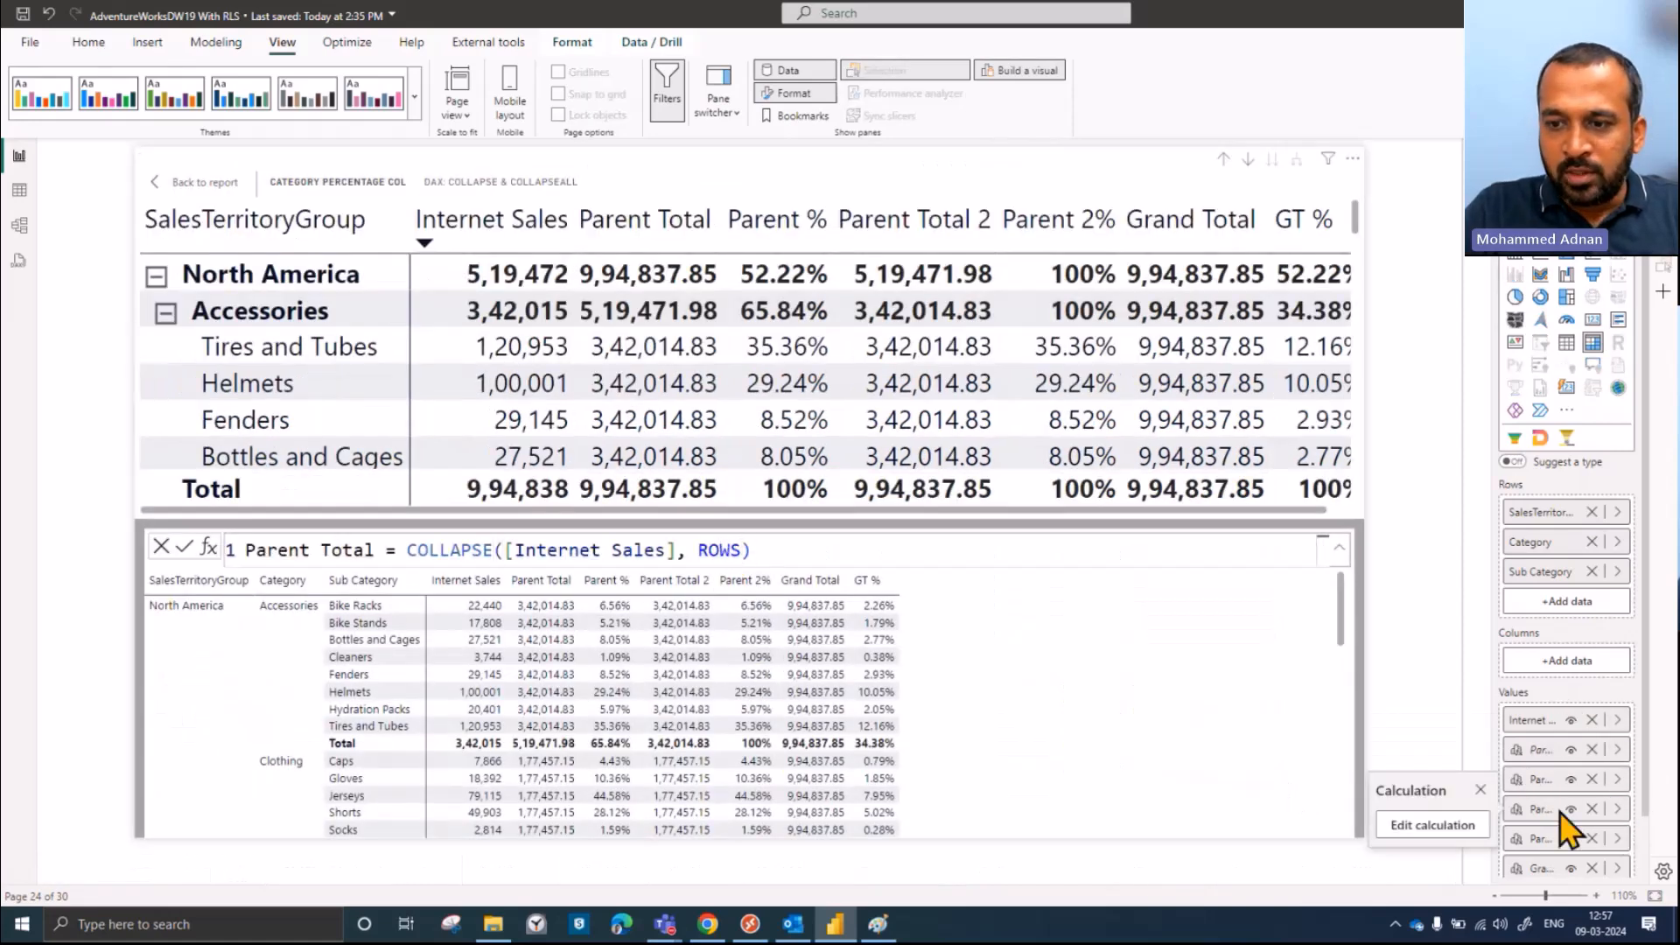
click(1409, 825)
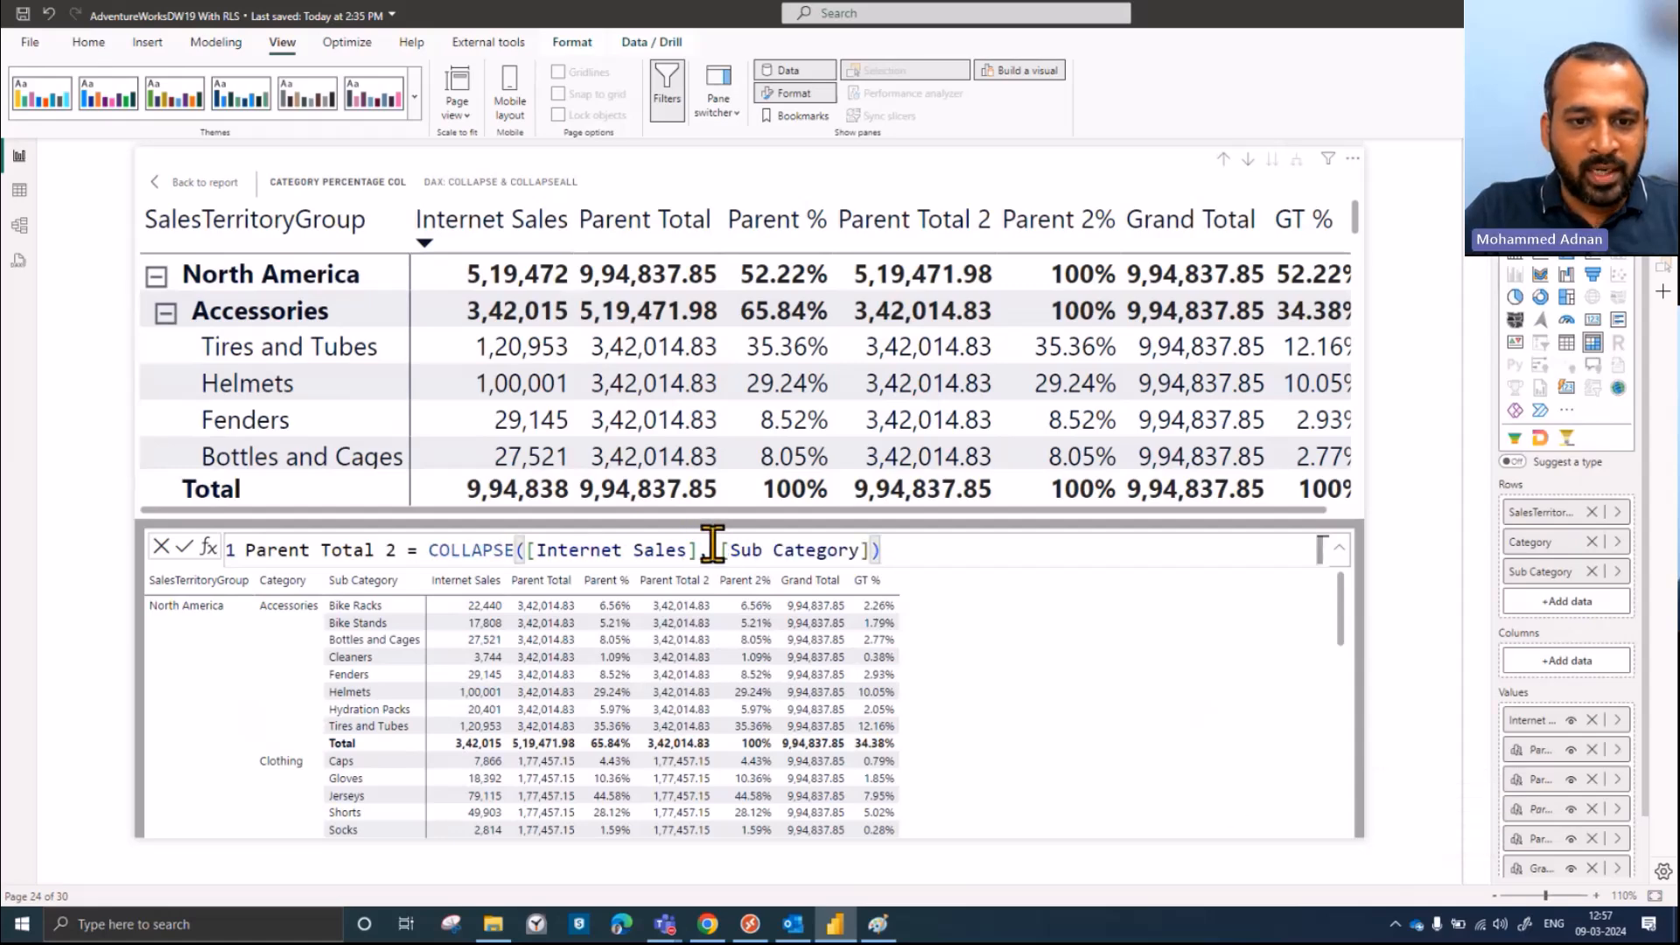
drag(714, 544, 870, 546)
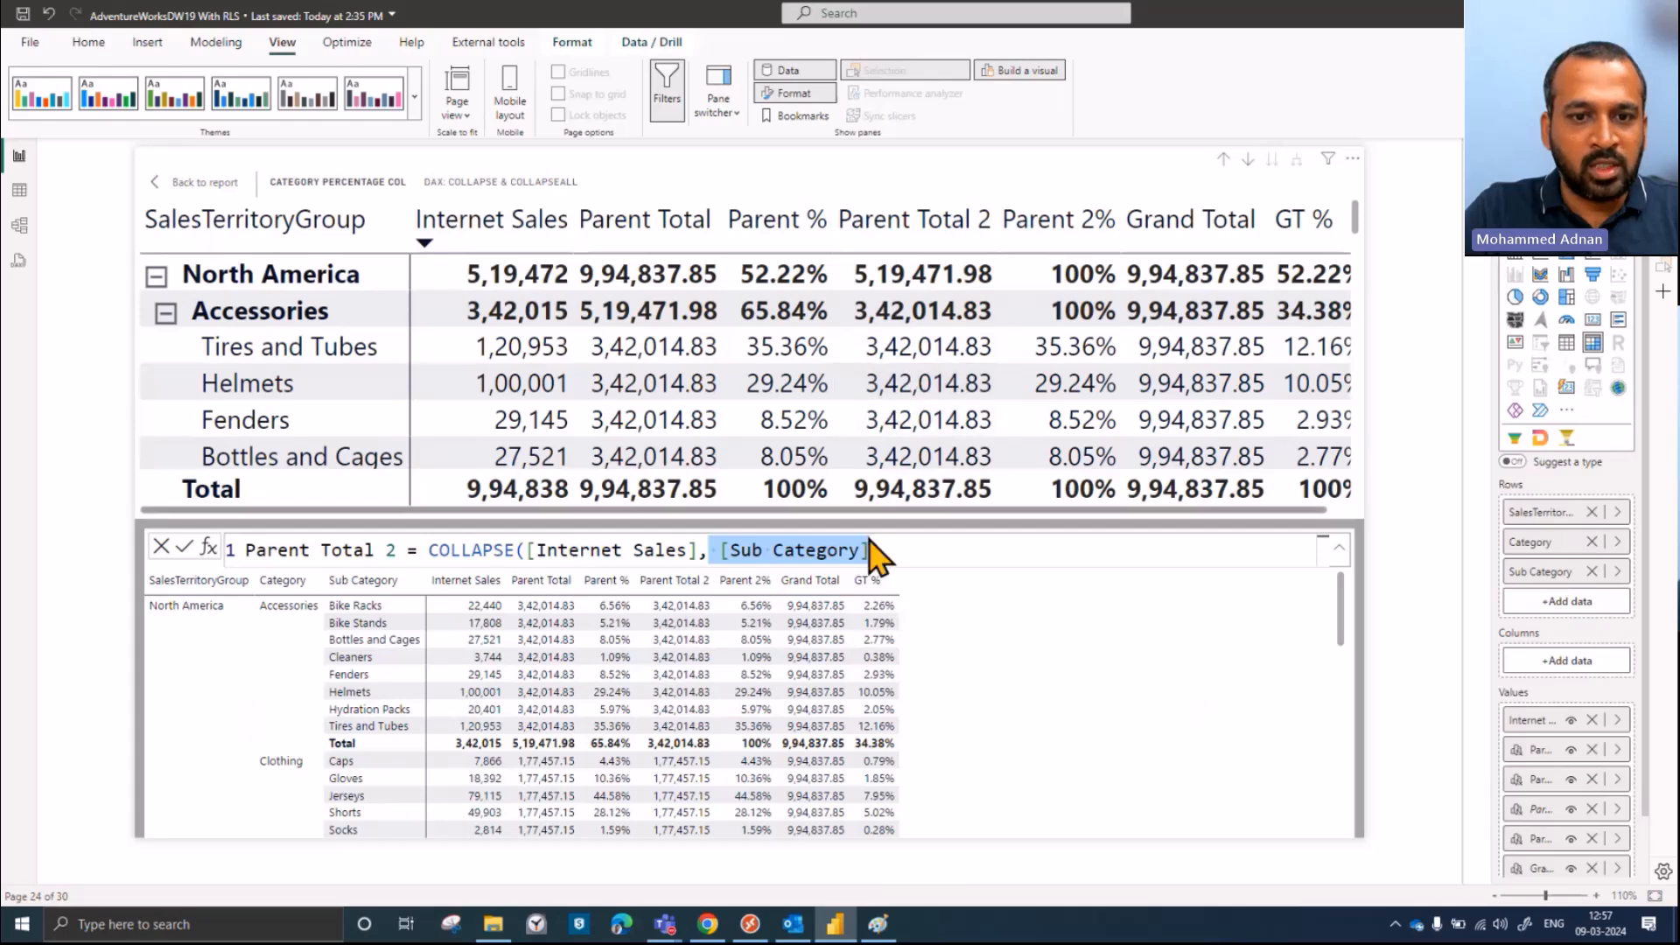
double_click(766, 550)
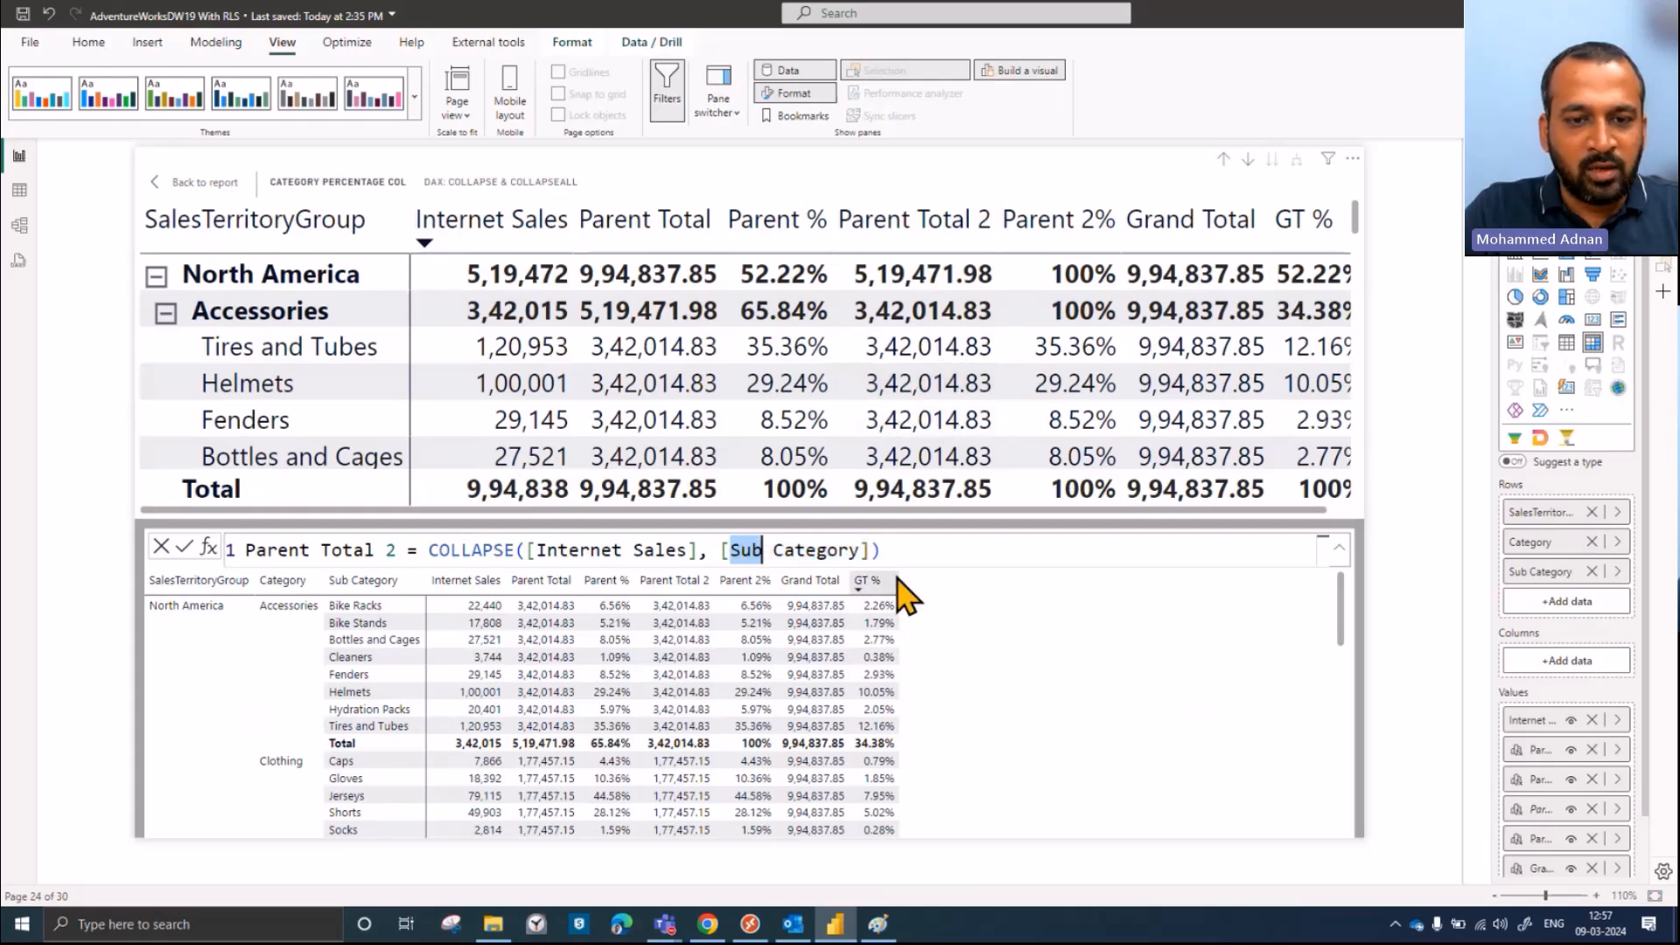
key(BackSpace)
key(Delete)
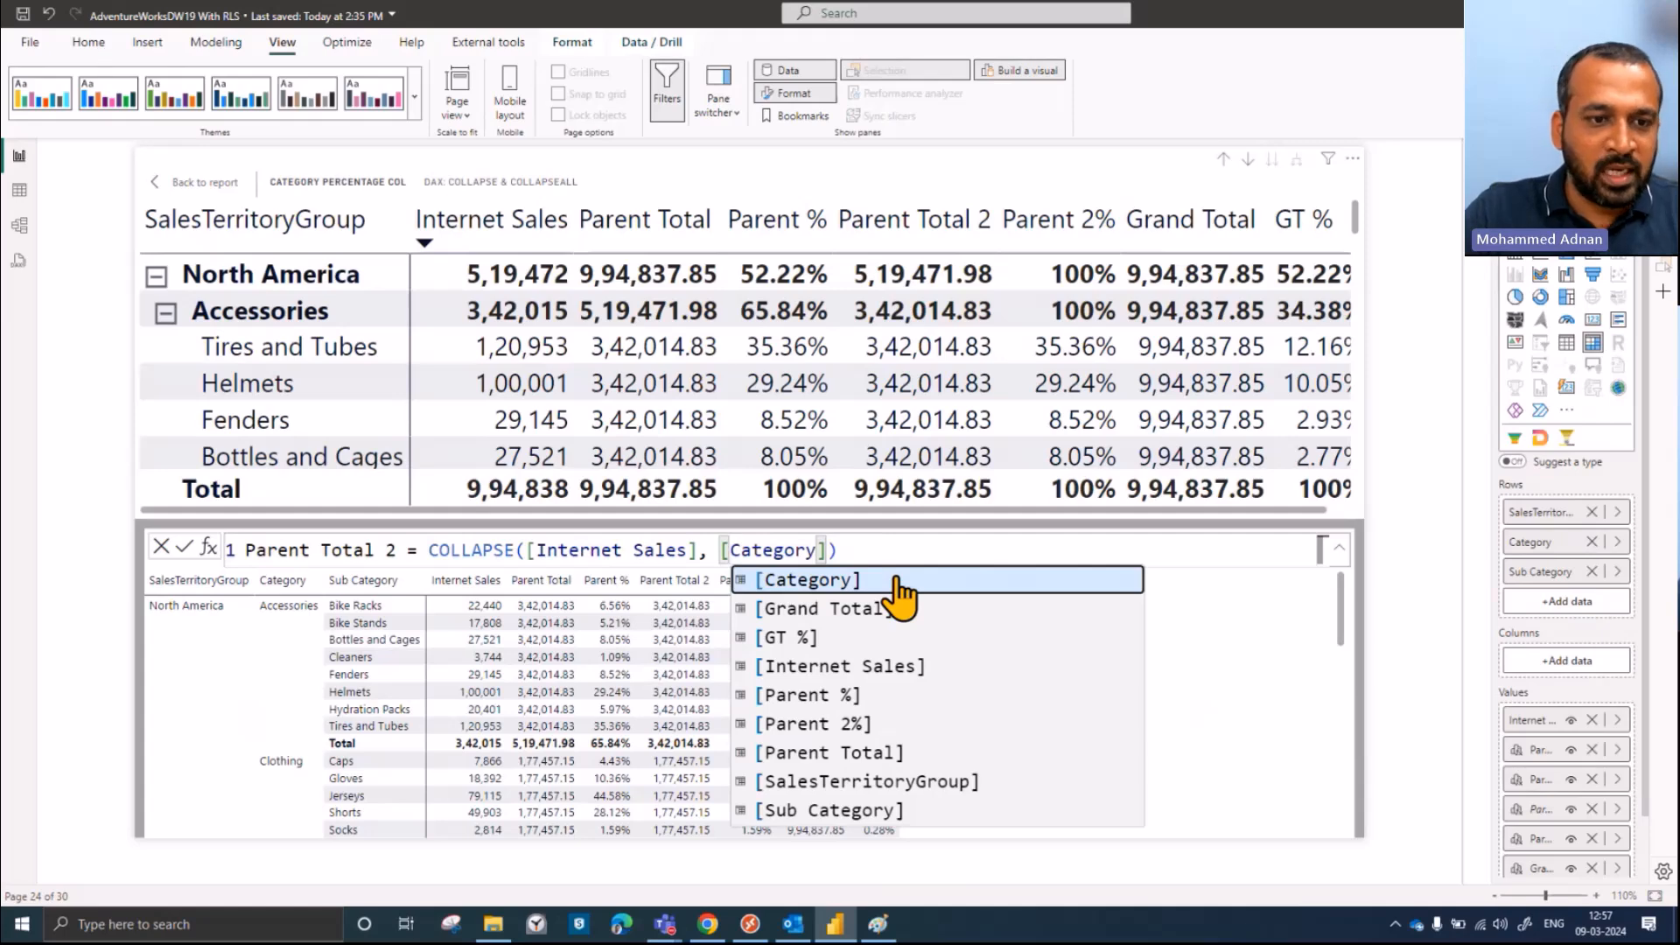
click(184, 546)
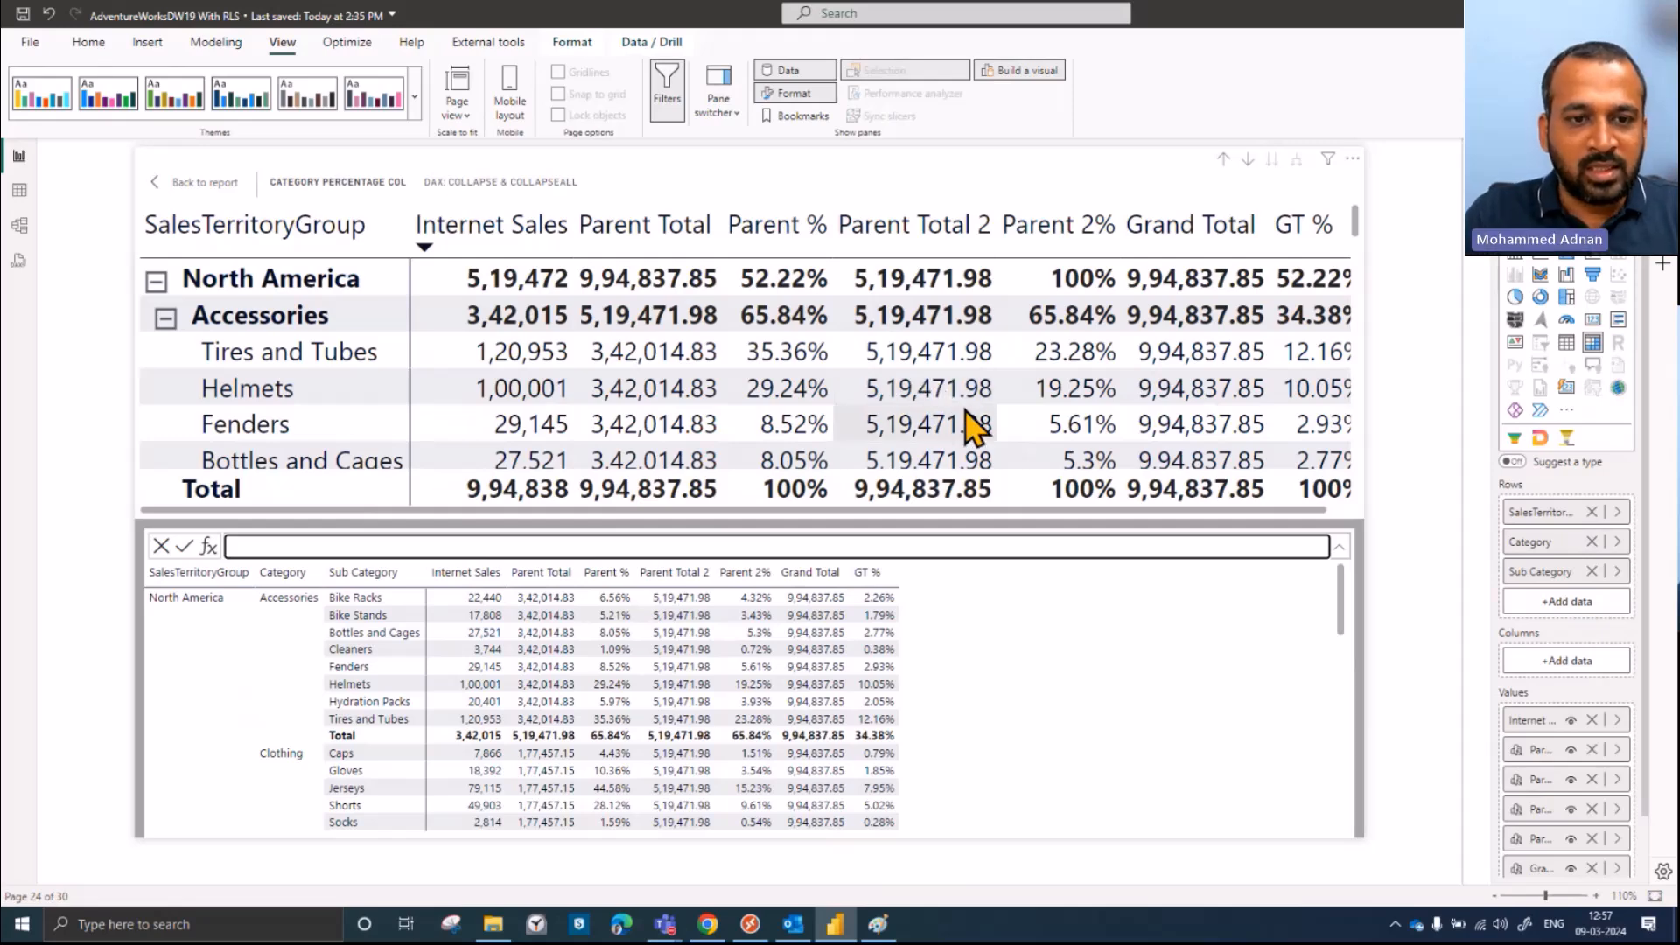
Step: Open the Parent Total 2 formula and read both COLLAPSE syntax variants, the axis form and the column form
click(1610, 809)
click(1445, 827)
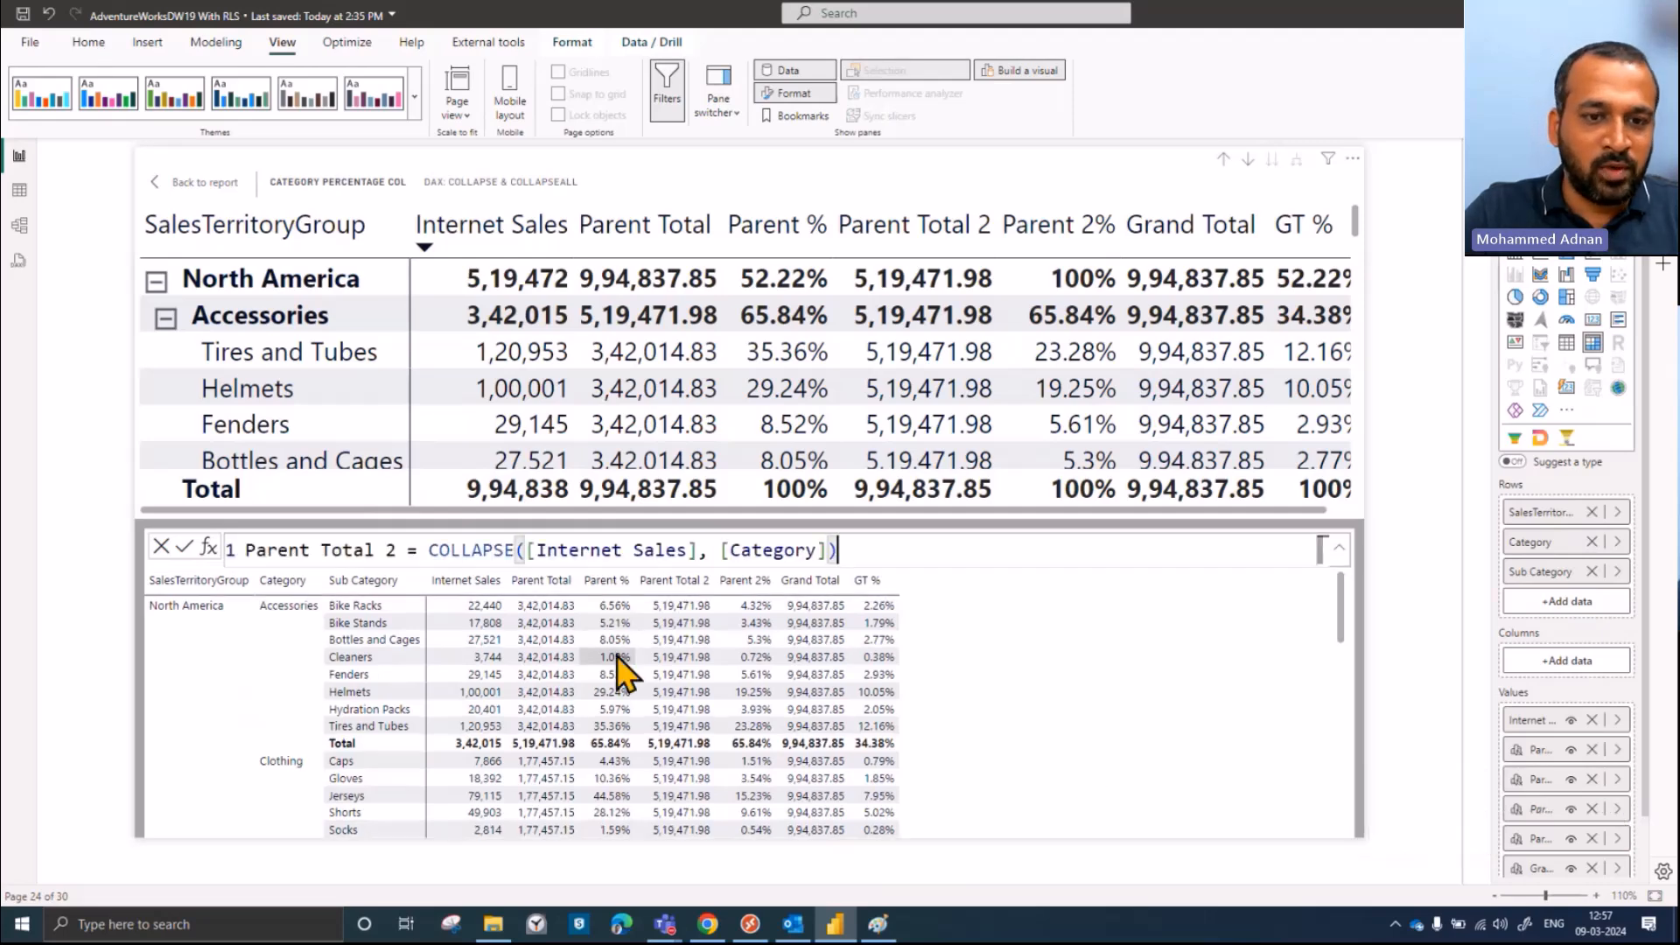
click(712, 550)
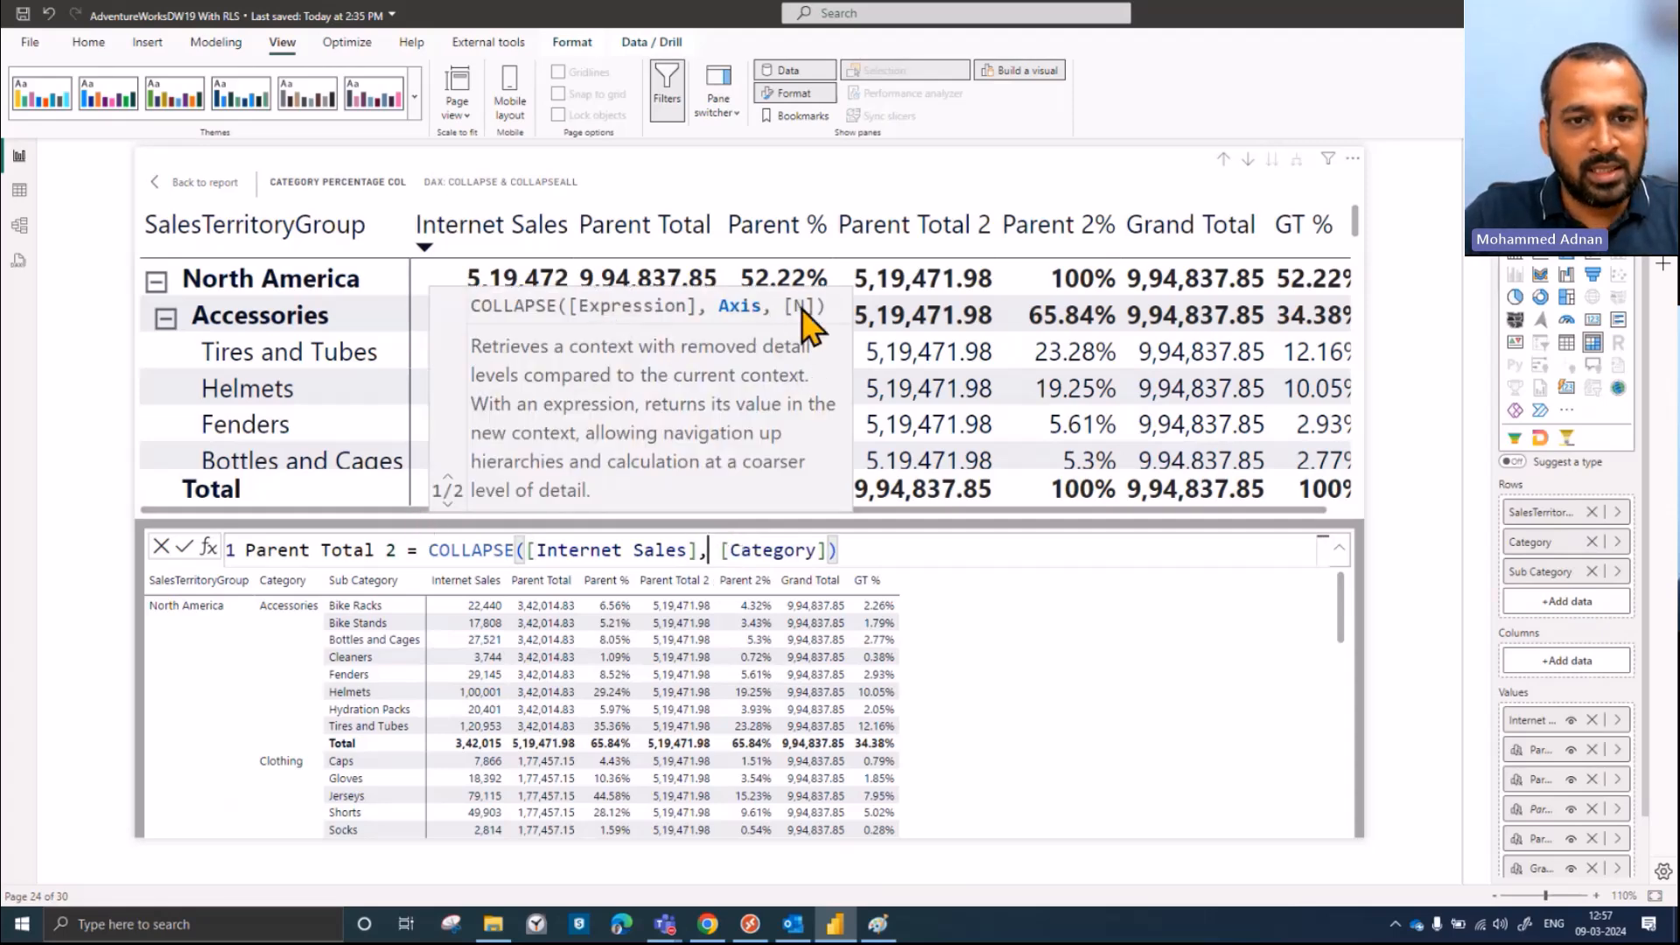
click(448, 505)
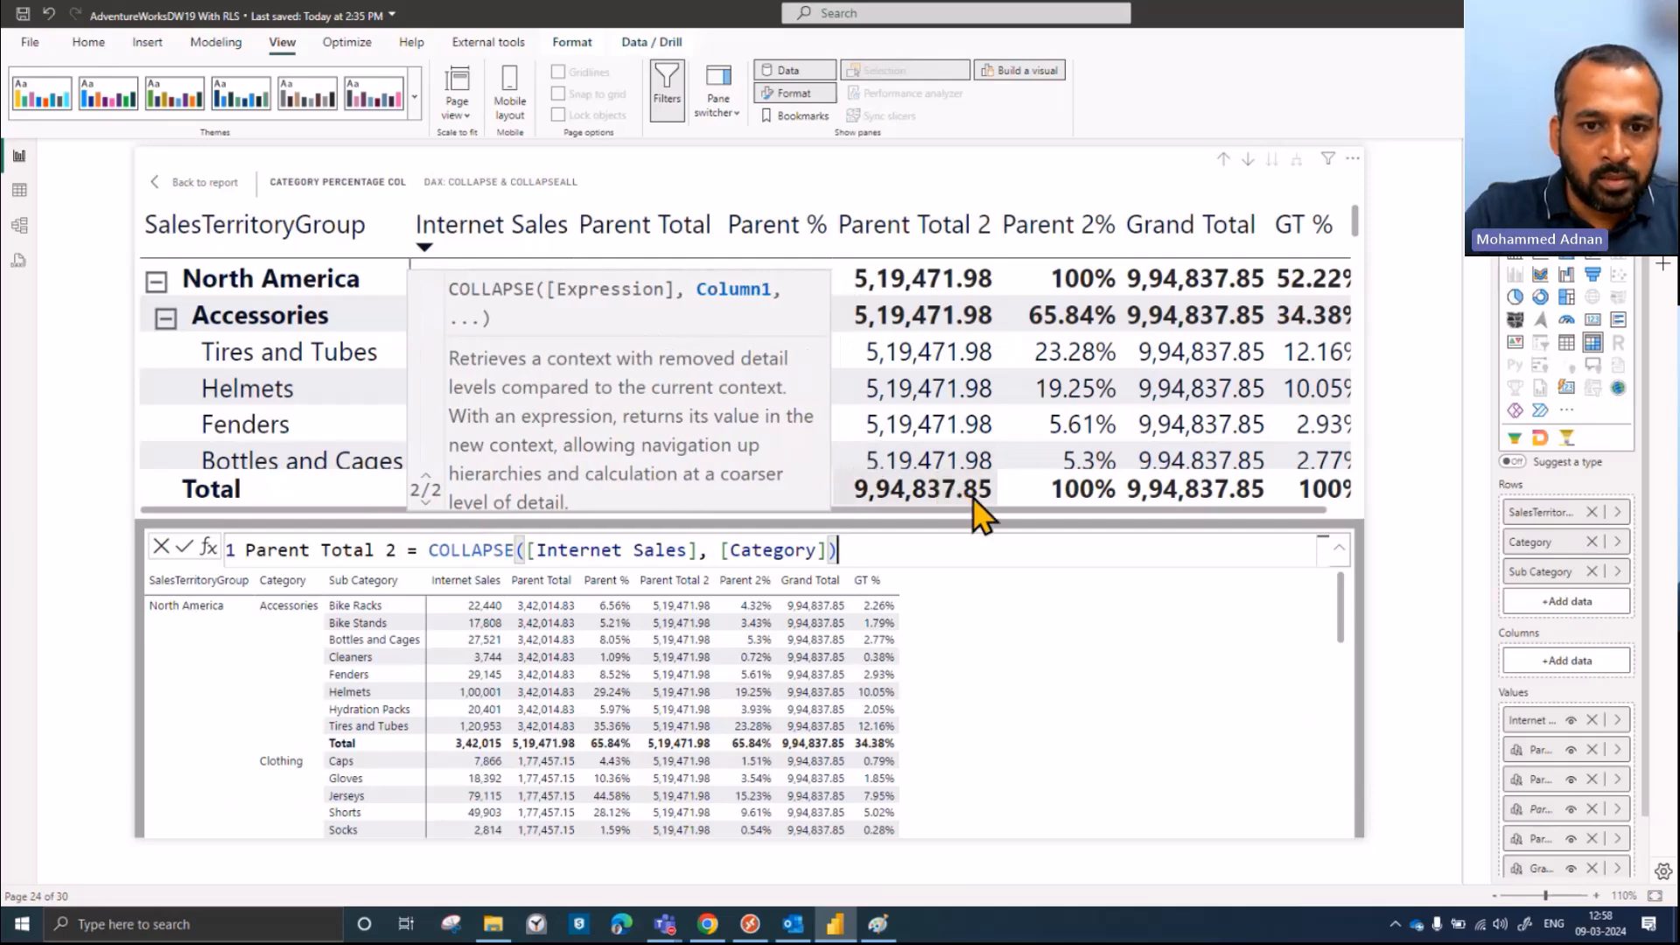
Step: Add [Sub Category] as a second column argument after [Category] in the Parent Total 2 formula and commit
key(Escape)
text(,)
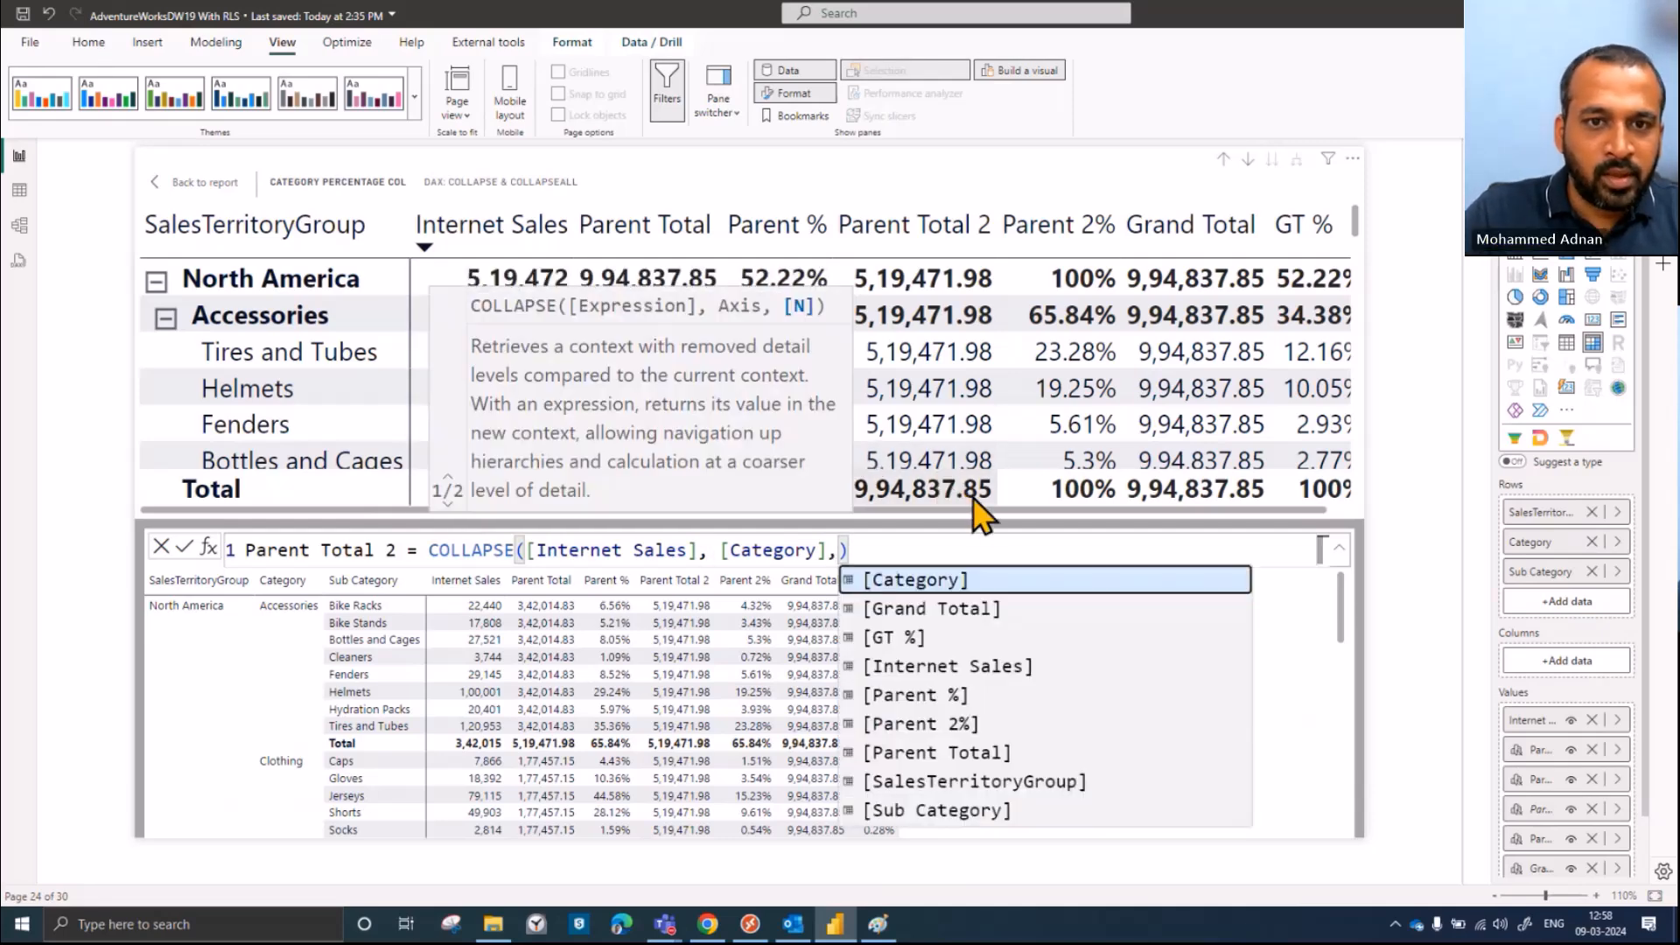
click(448, 504)
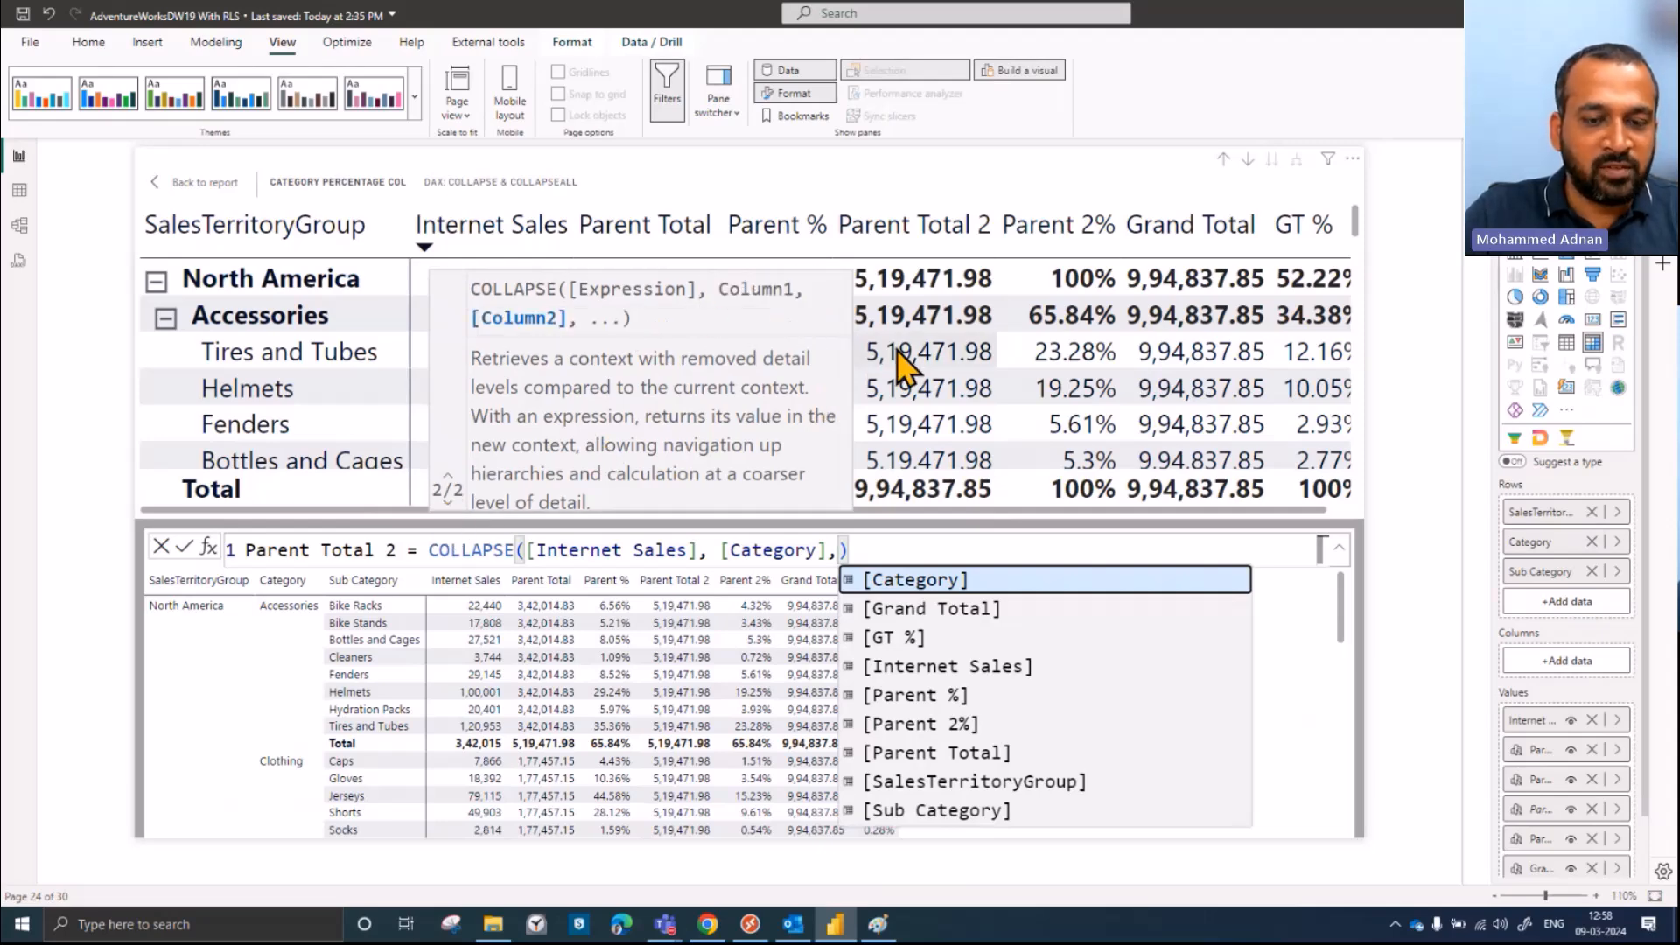
text(Su)
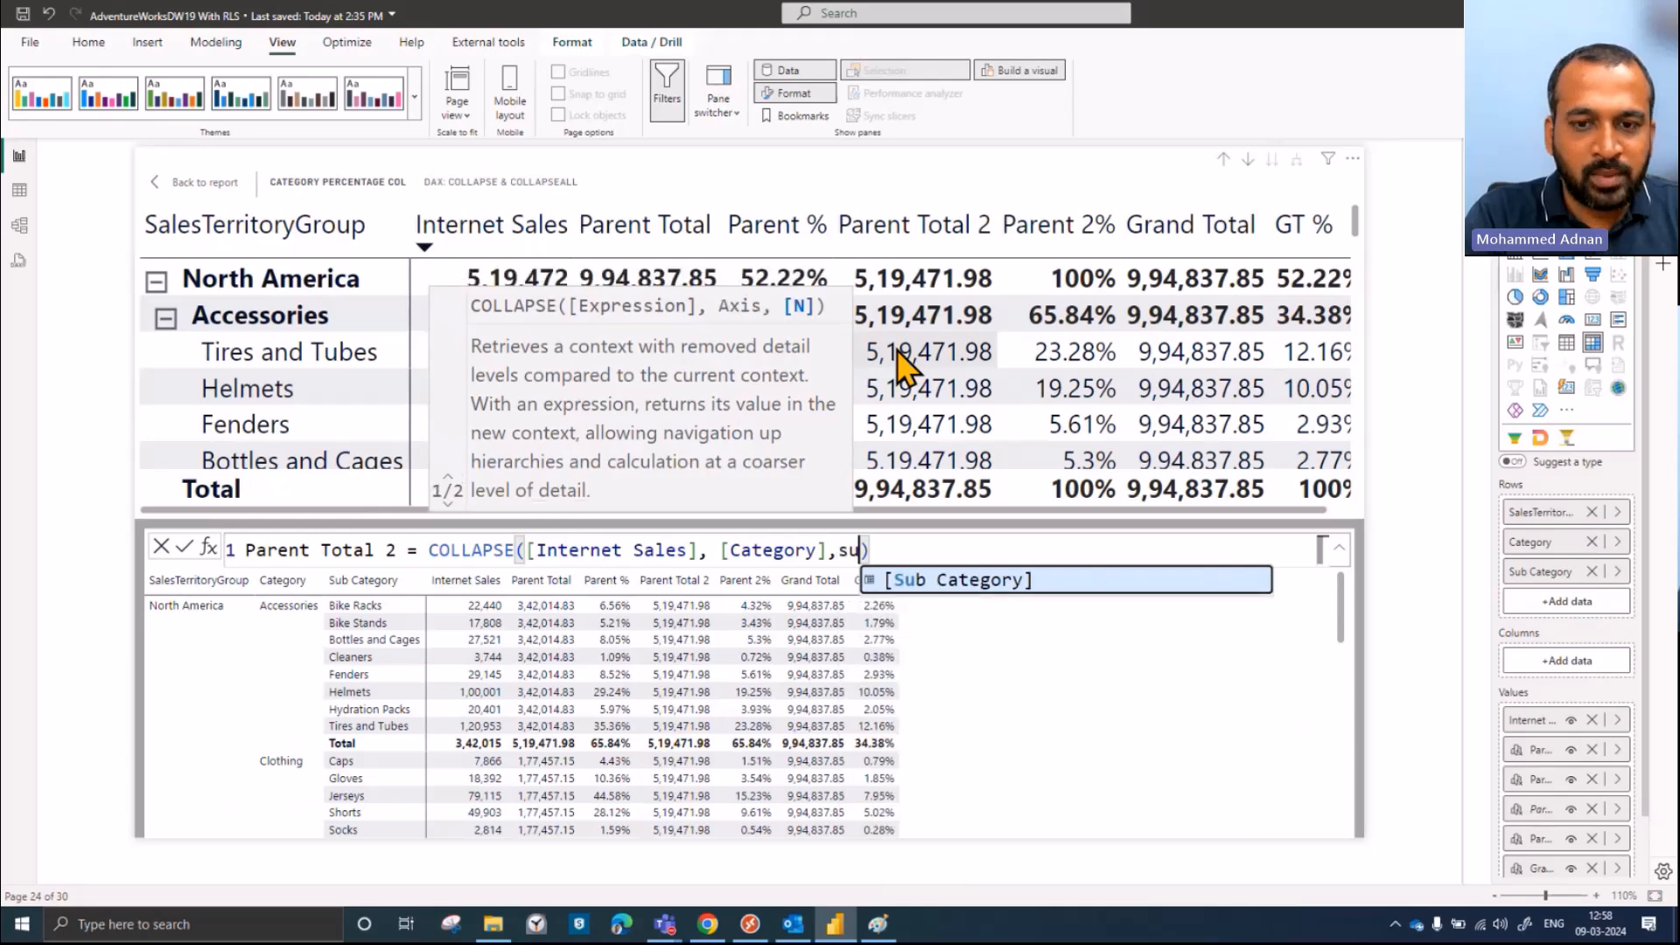
key(Tab)
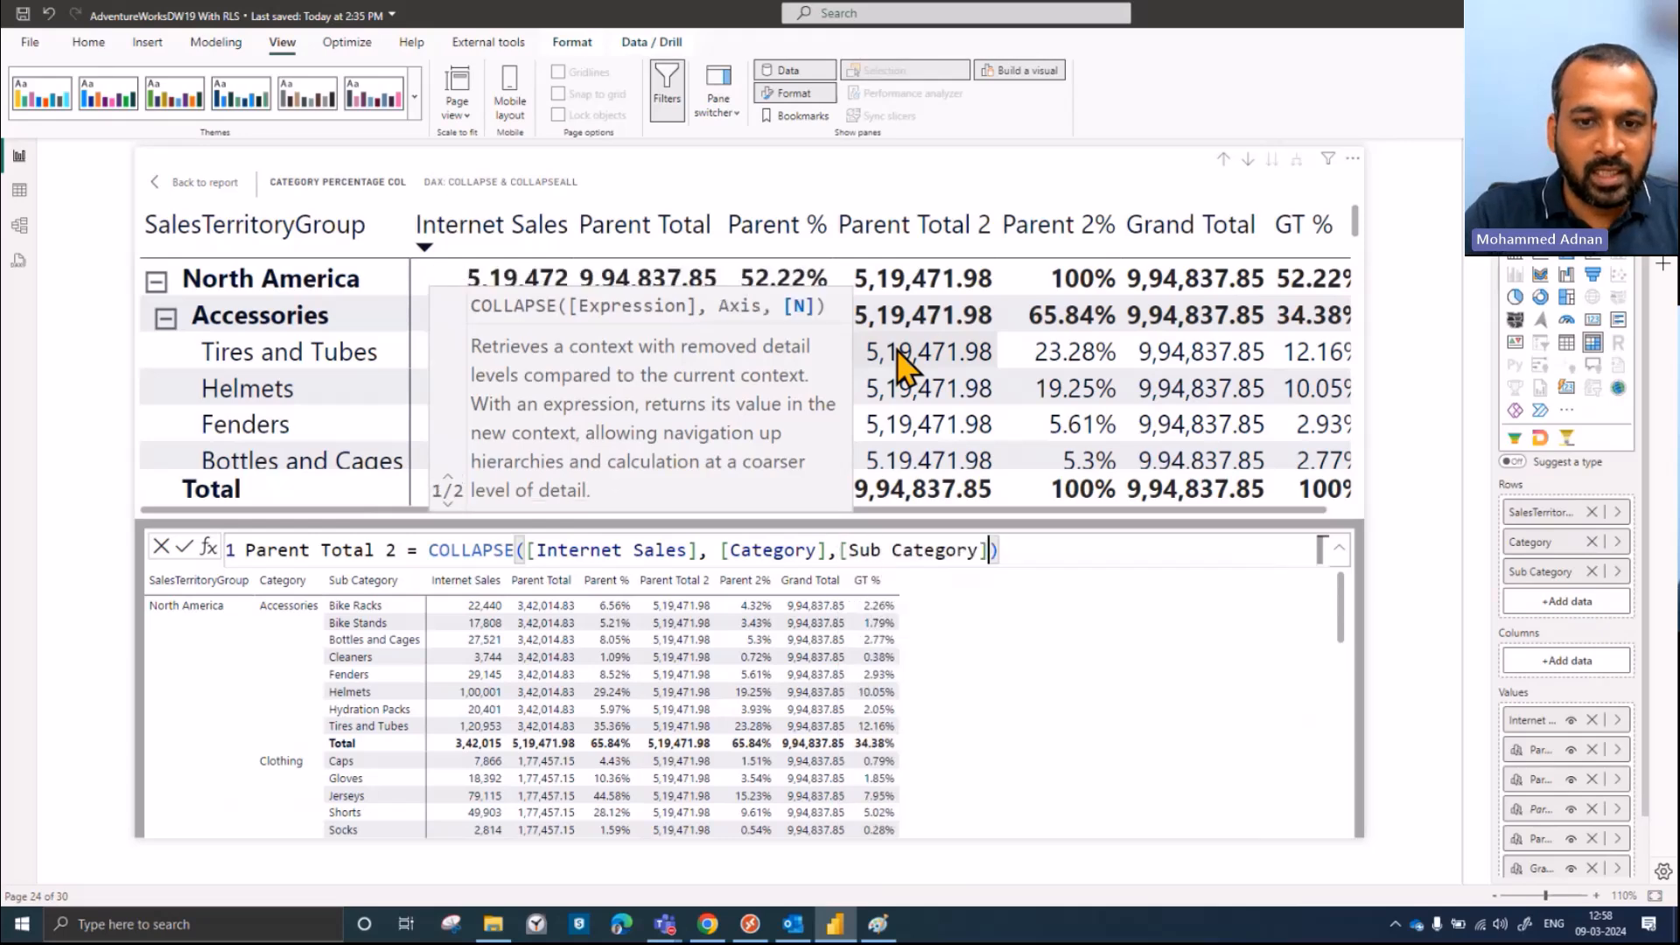
click(186, 548)
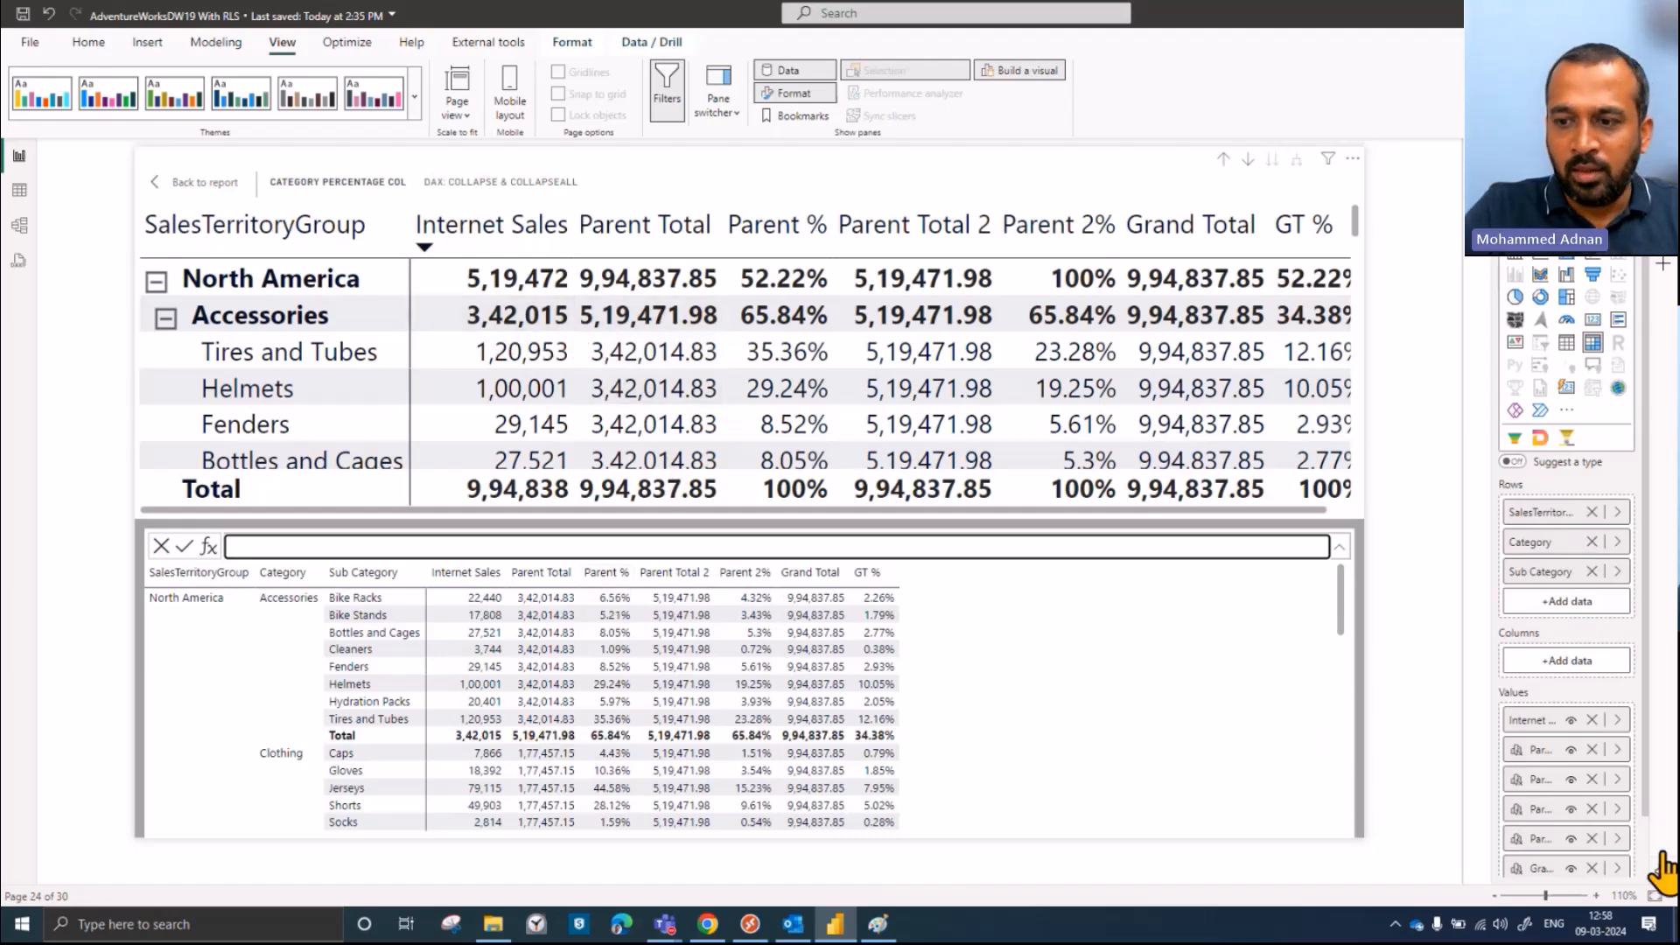
Step: Replace the second column argument of the Parent Total 2 COLLAPSE formula with [SalesTerritoryGroup], keeping [Category] first, and commit
click(1617, 816)
click(1417, 822)
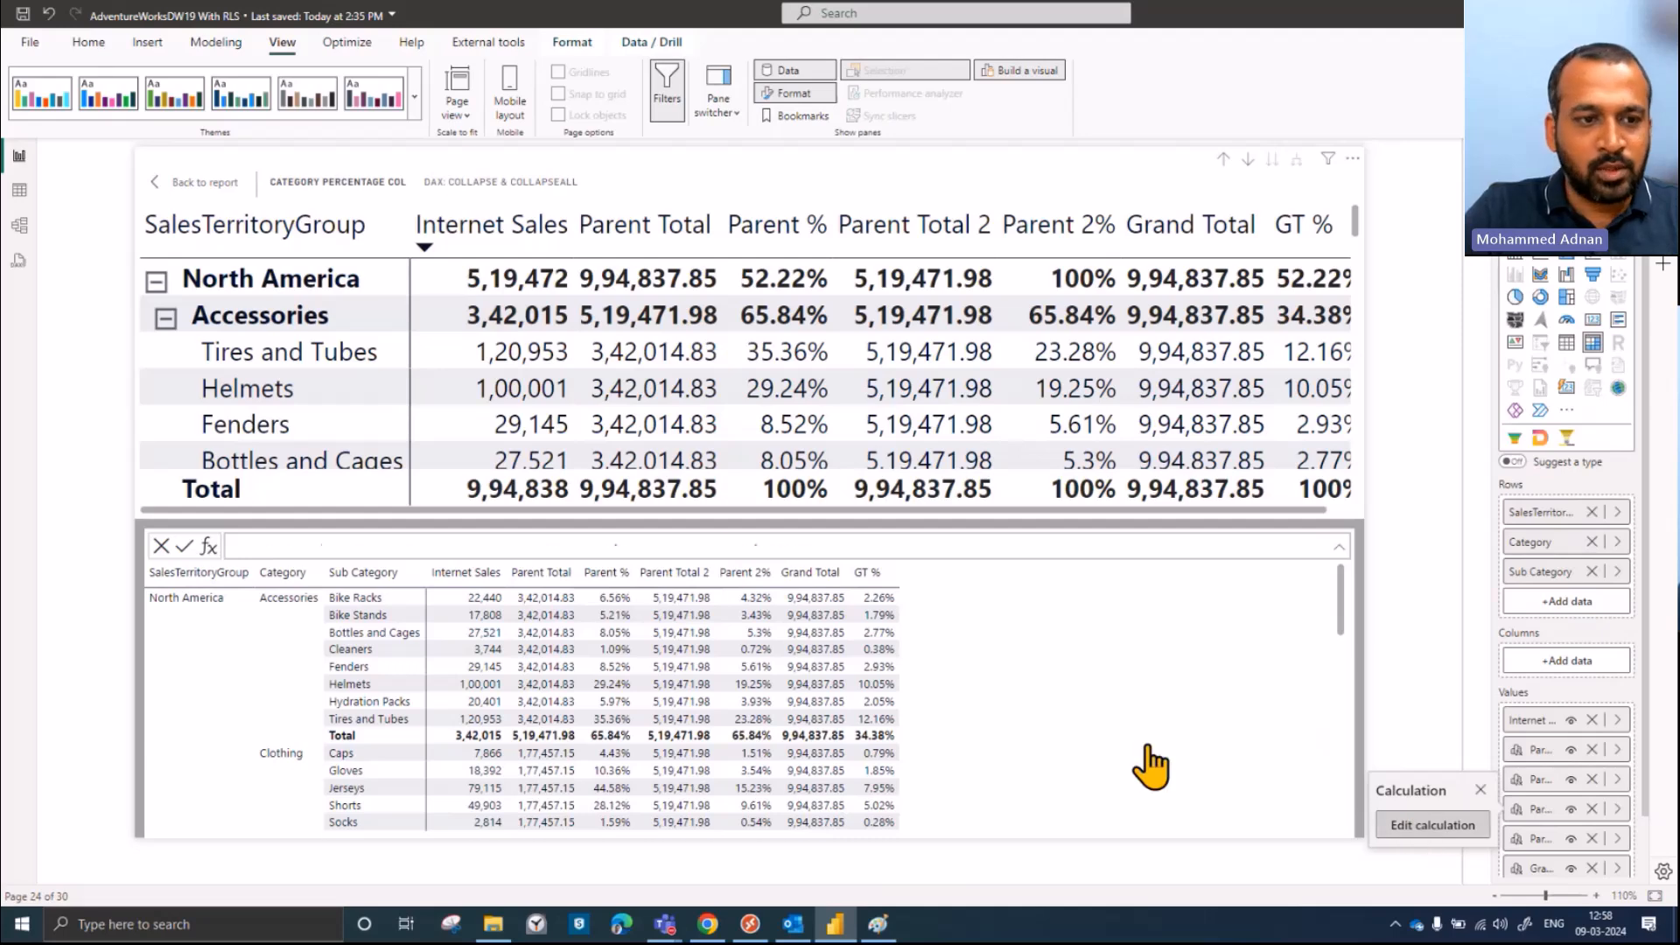
drag(850, 550, 986, 549)
text(S)
key(Tab)
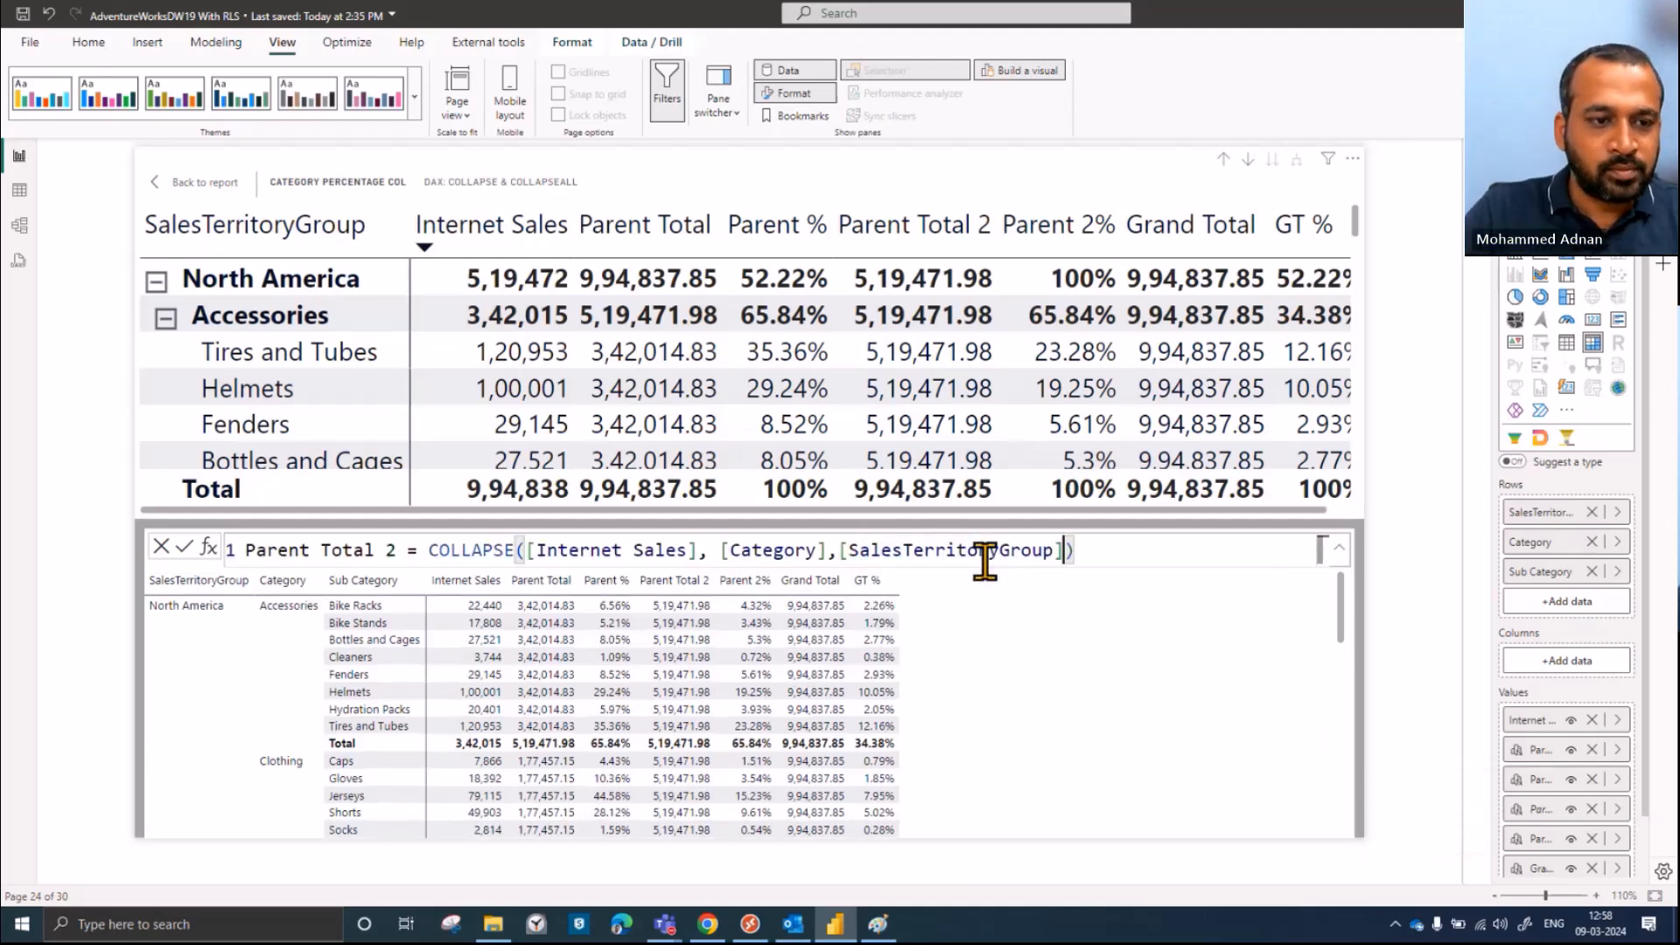
click(184, 547)
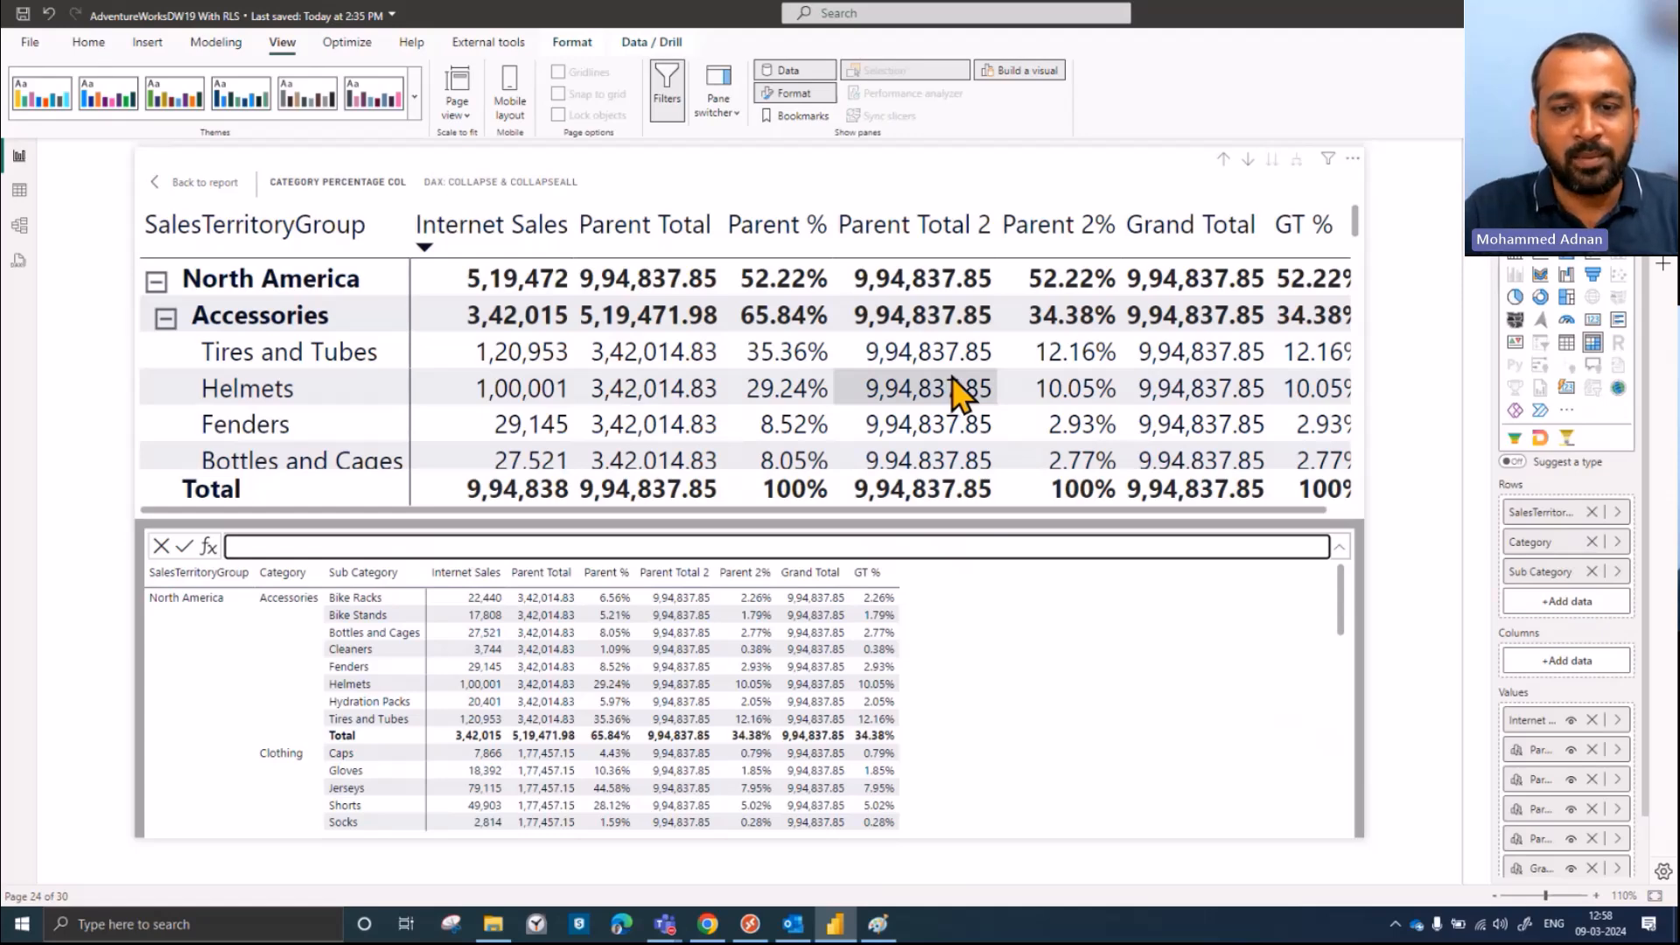
Step: Examine the Parent Total 2 values against Grand Total across all territories, categories and subcategories in the matrix
scroll(952, 376, down, 5)
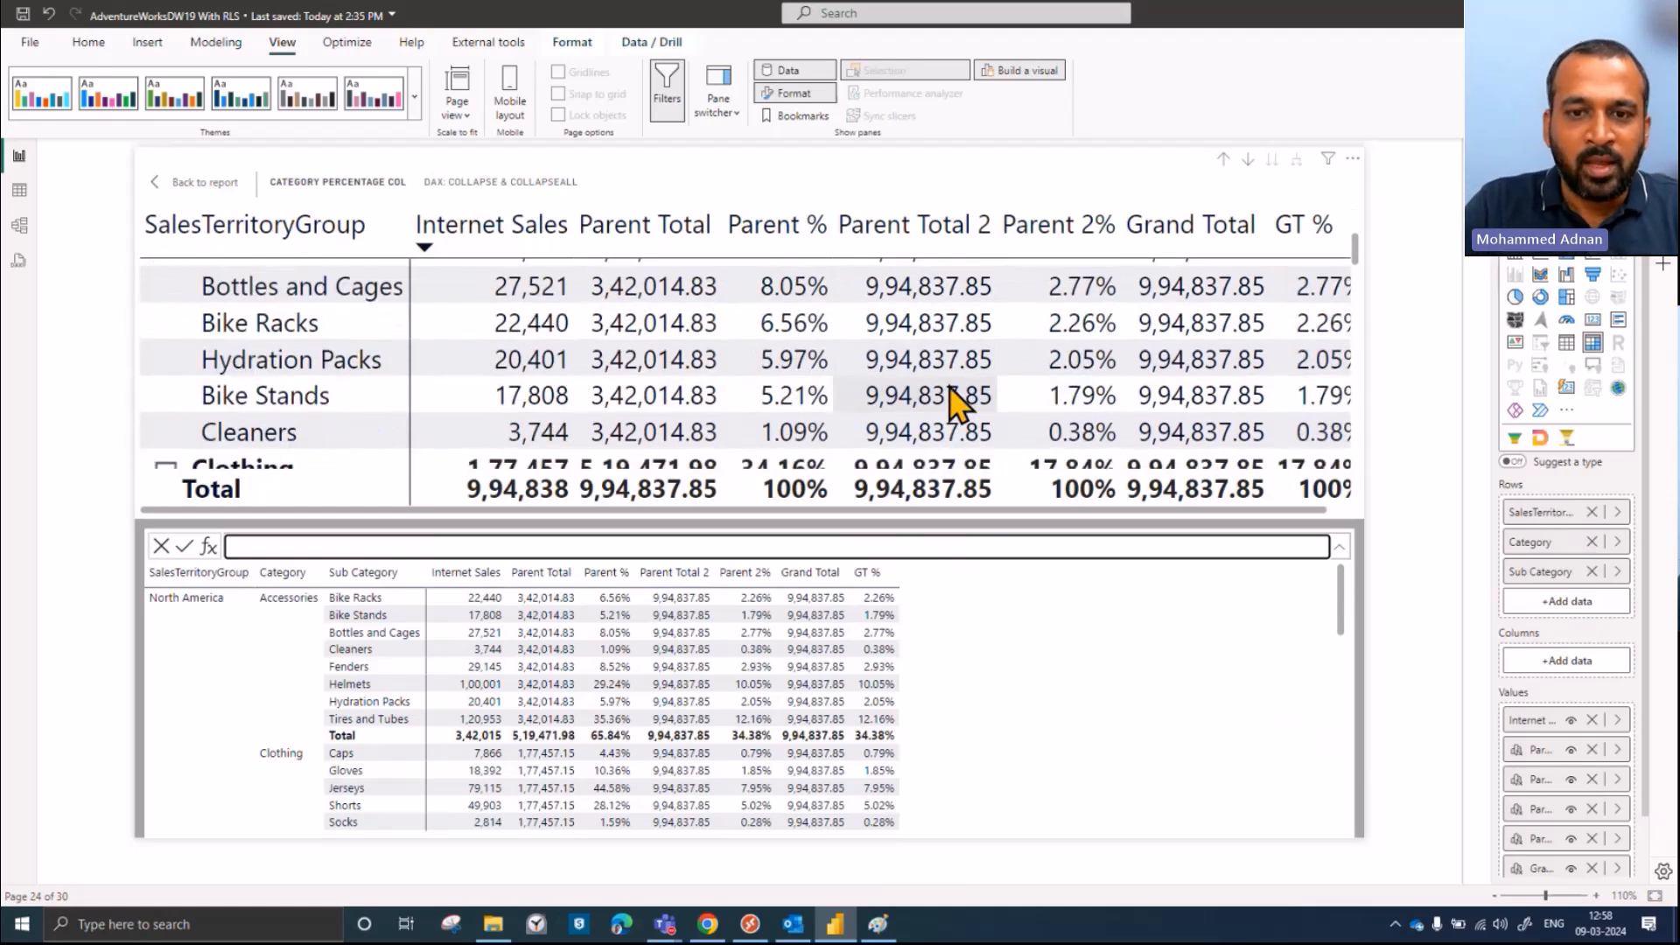
scroll(952, 389, down, 10)
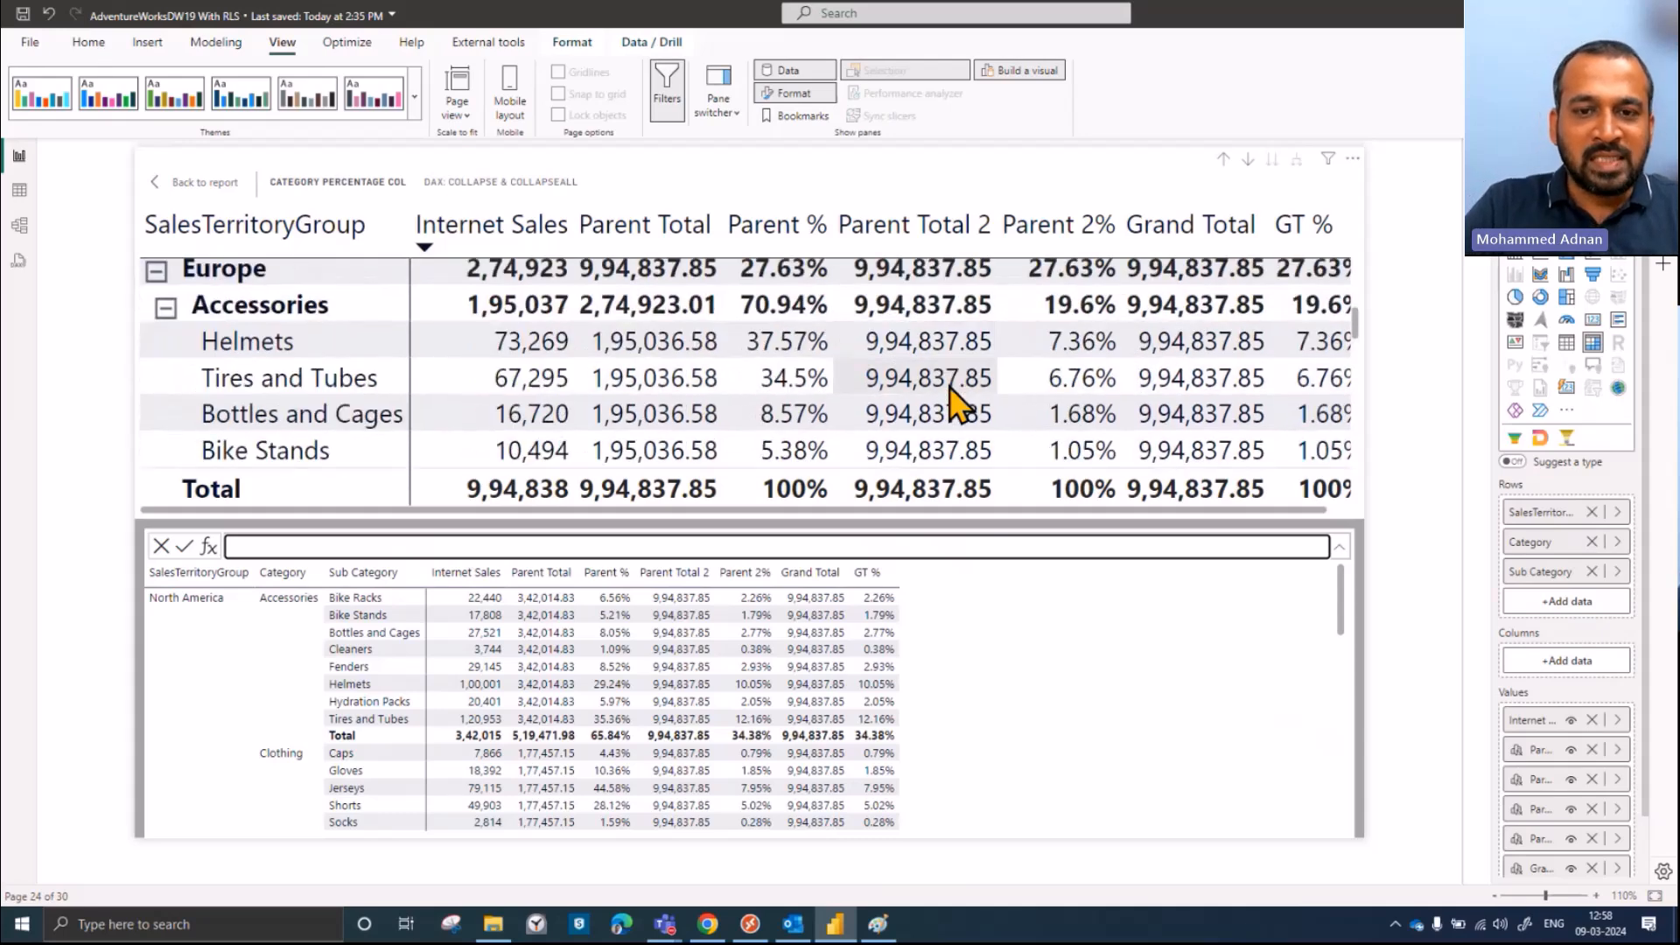
scroll(952, 404, down, 2)
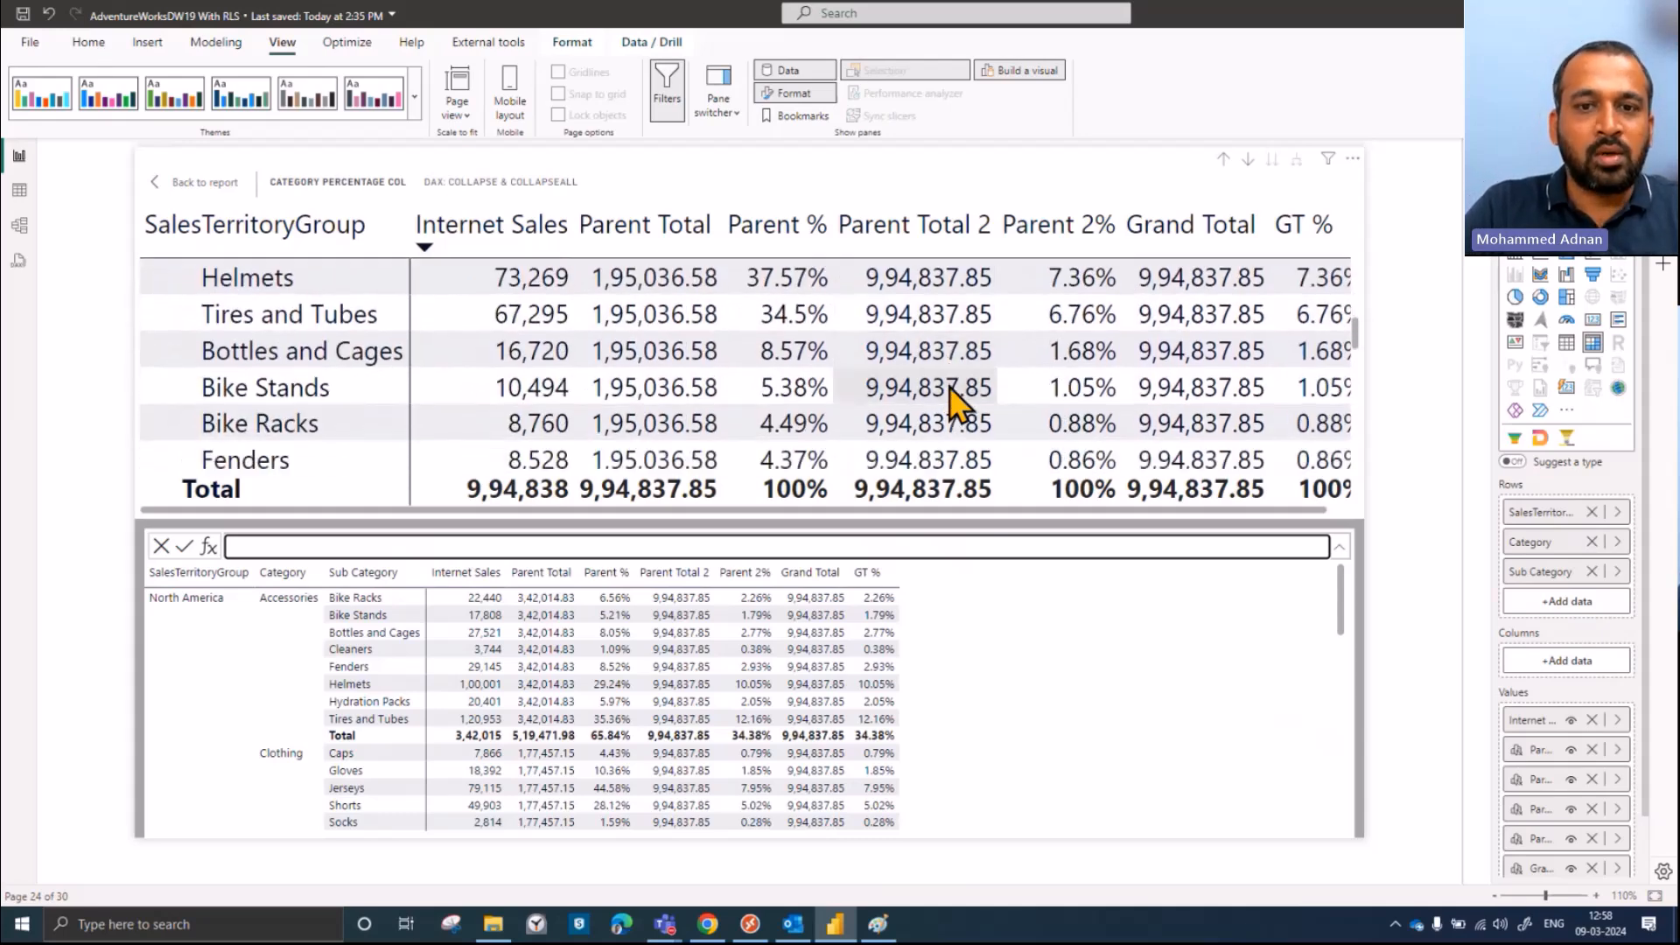
scroll(954, 405, up, 15)
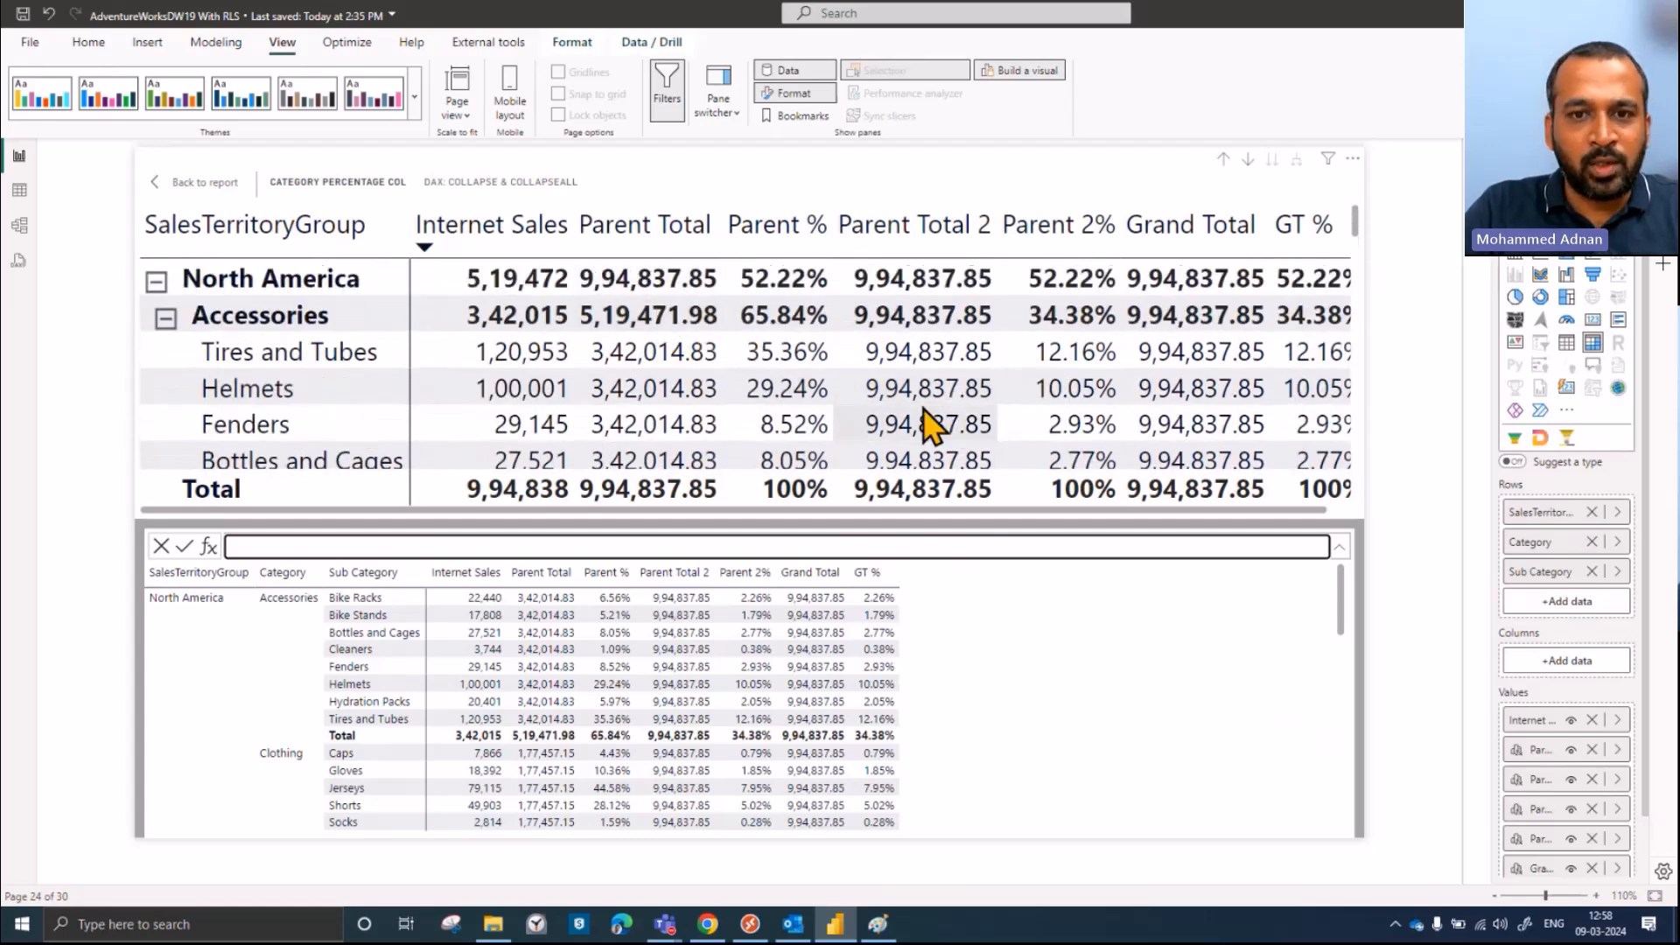
scroll(947, 423, down, 20)
scroll(947, 423, down, 15)
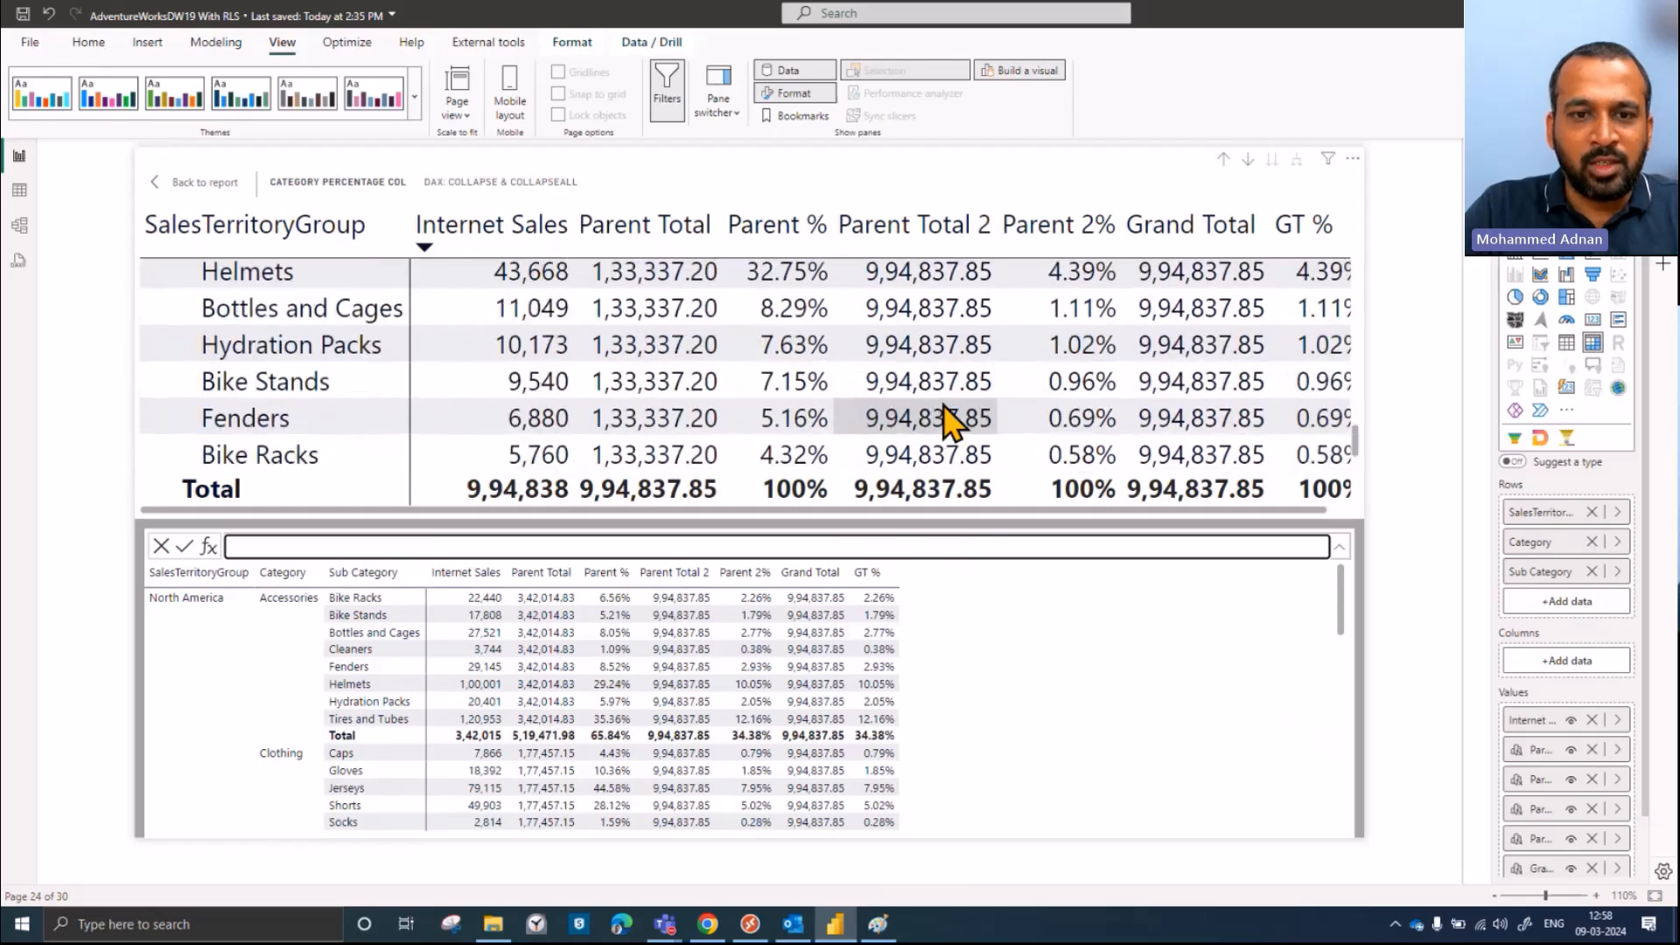
scroll(947, 418, up, 5)
scroll(947, 418, up, 20)
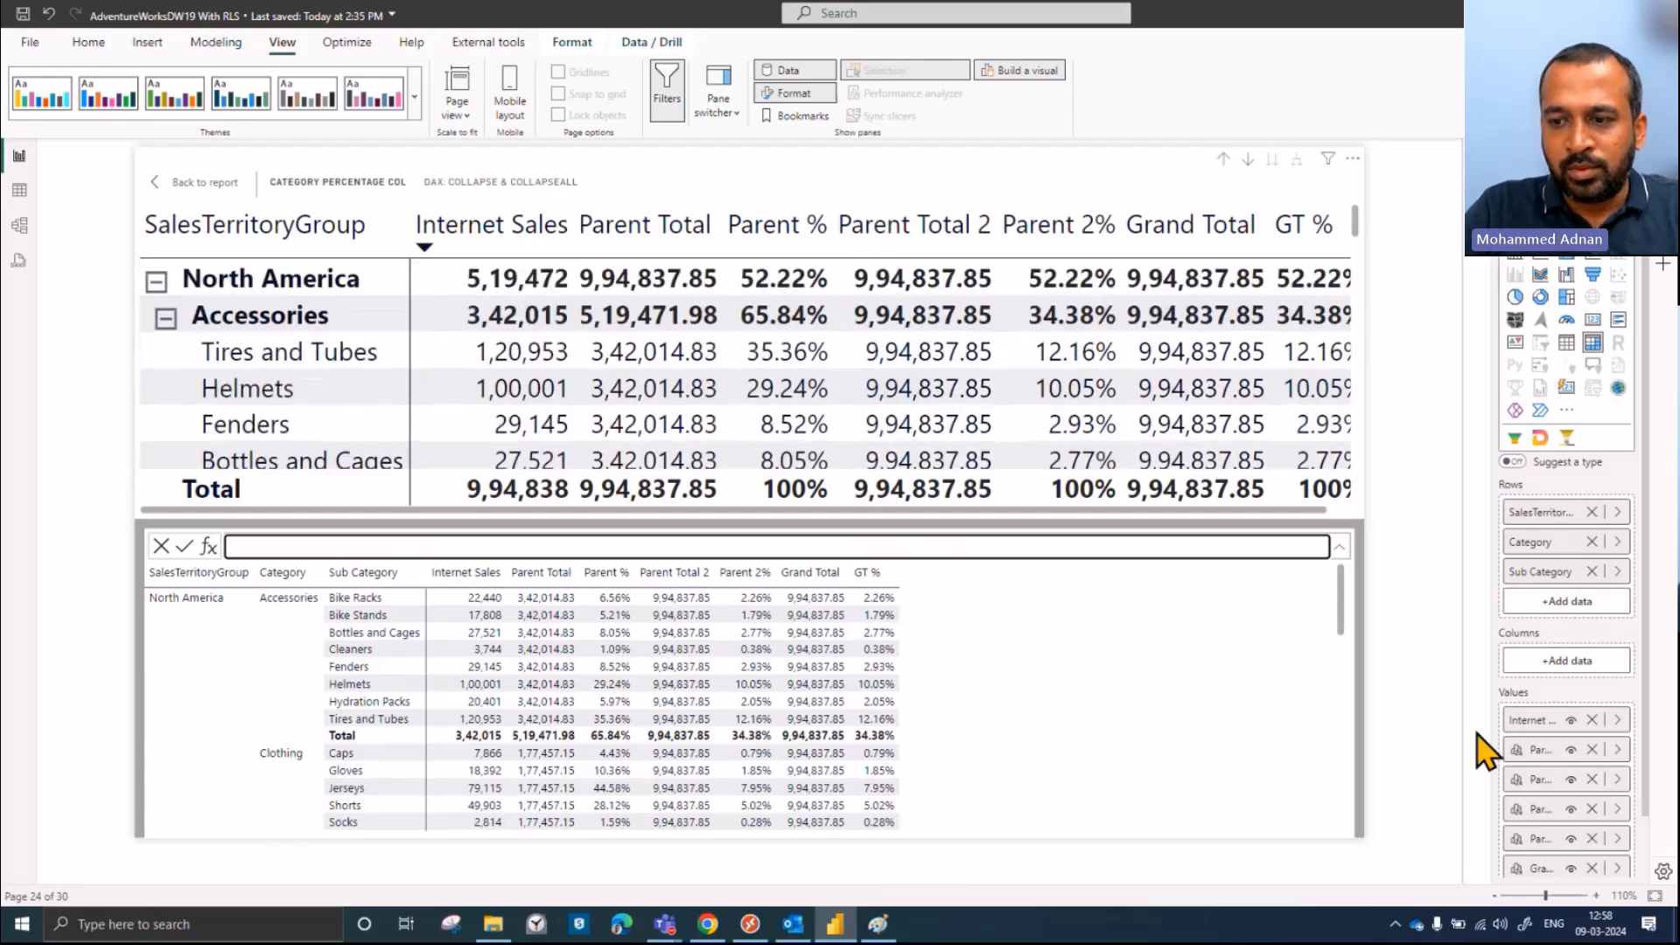
Step: Replace both column arguments of the Parent Total 2 COLLAPSE formula with [Sub Category], commit, and check the matrix values
click(1610, 808)
click(1403, 825)
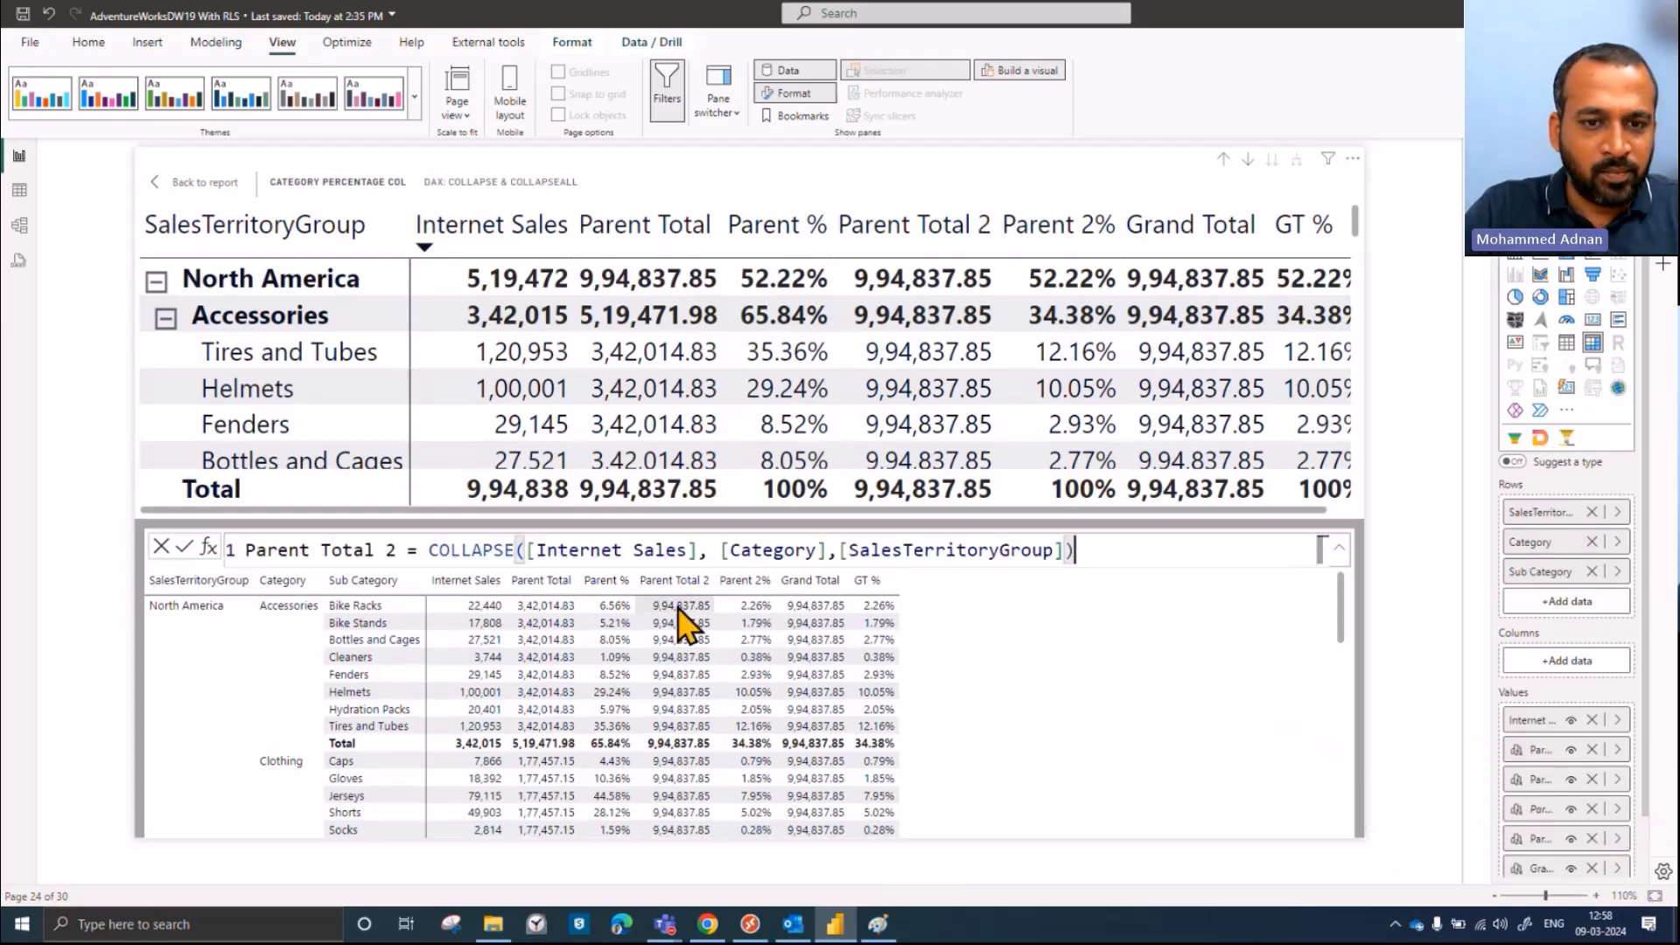
drag(723, 549, 1055, 550)
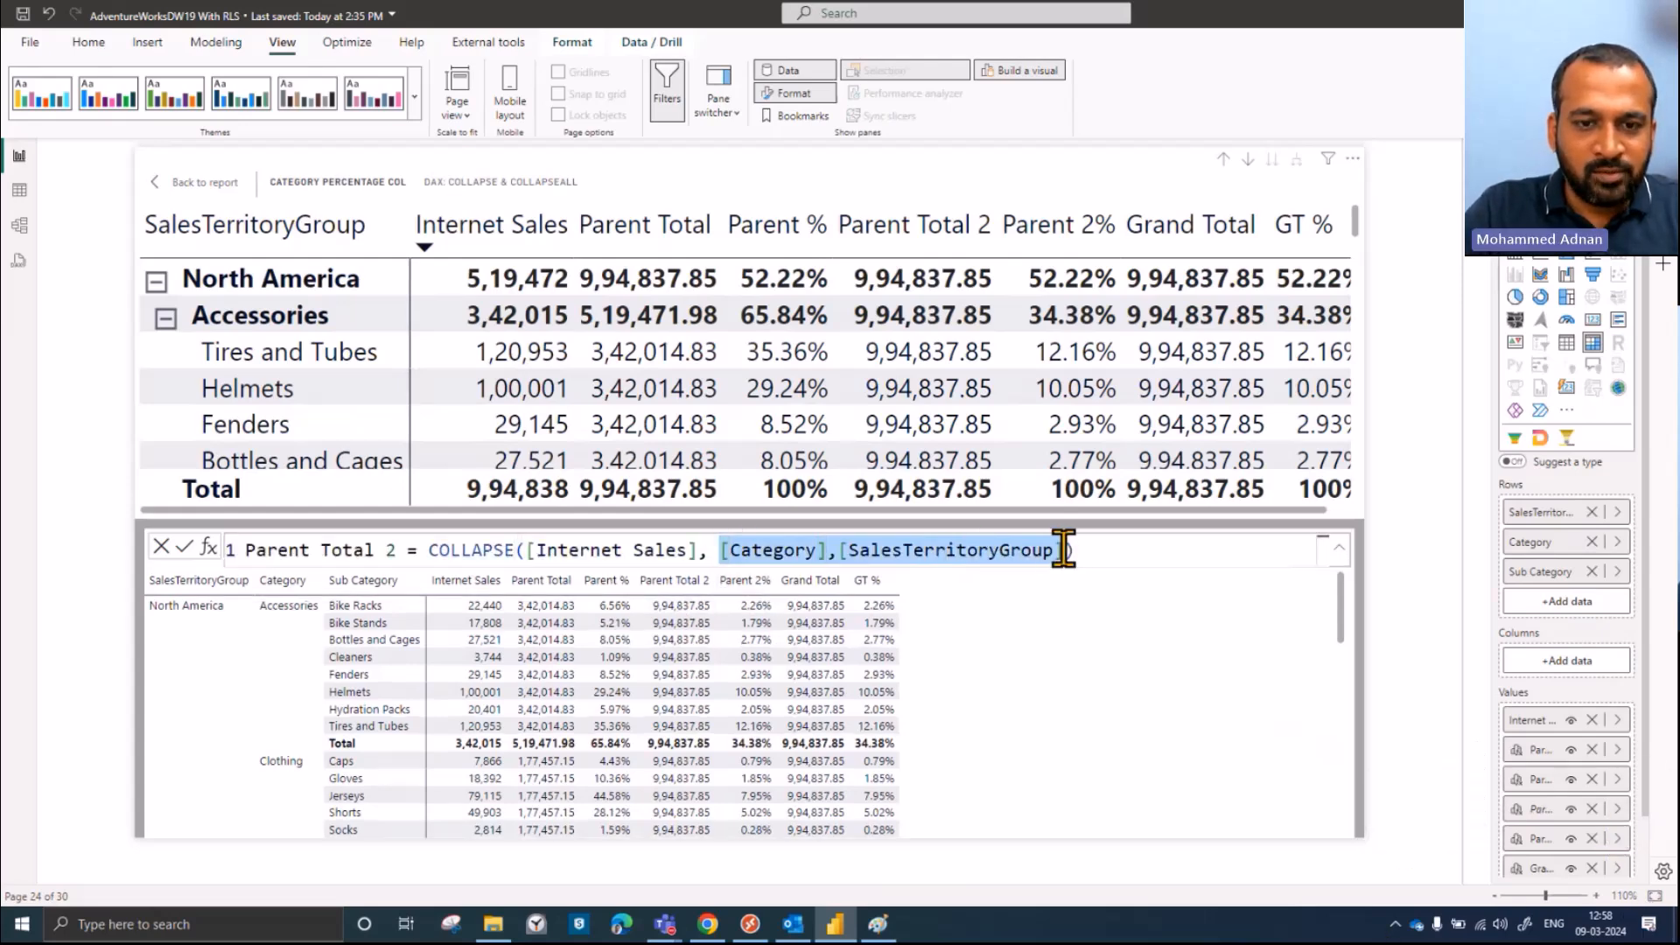
text([Sub Category])
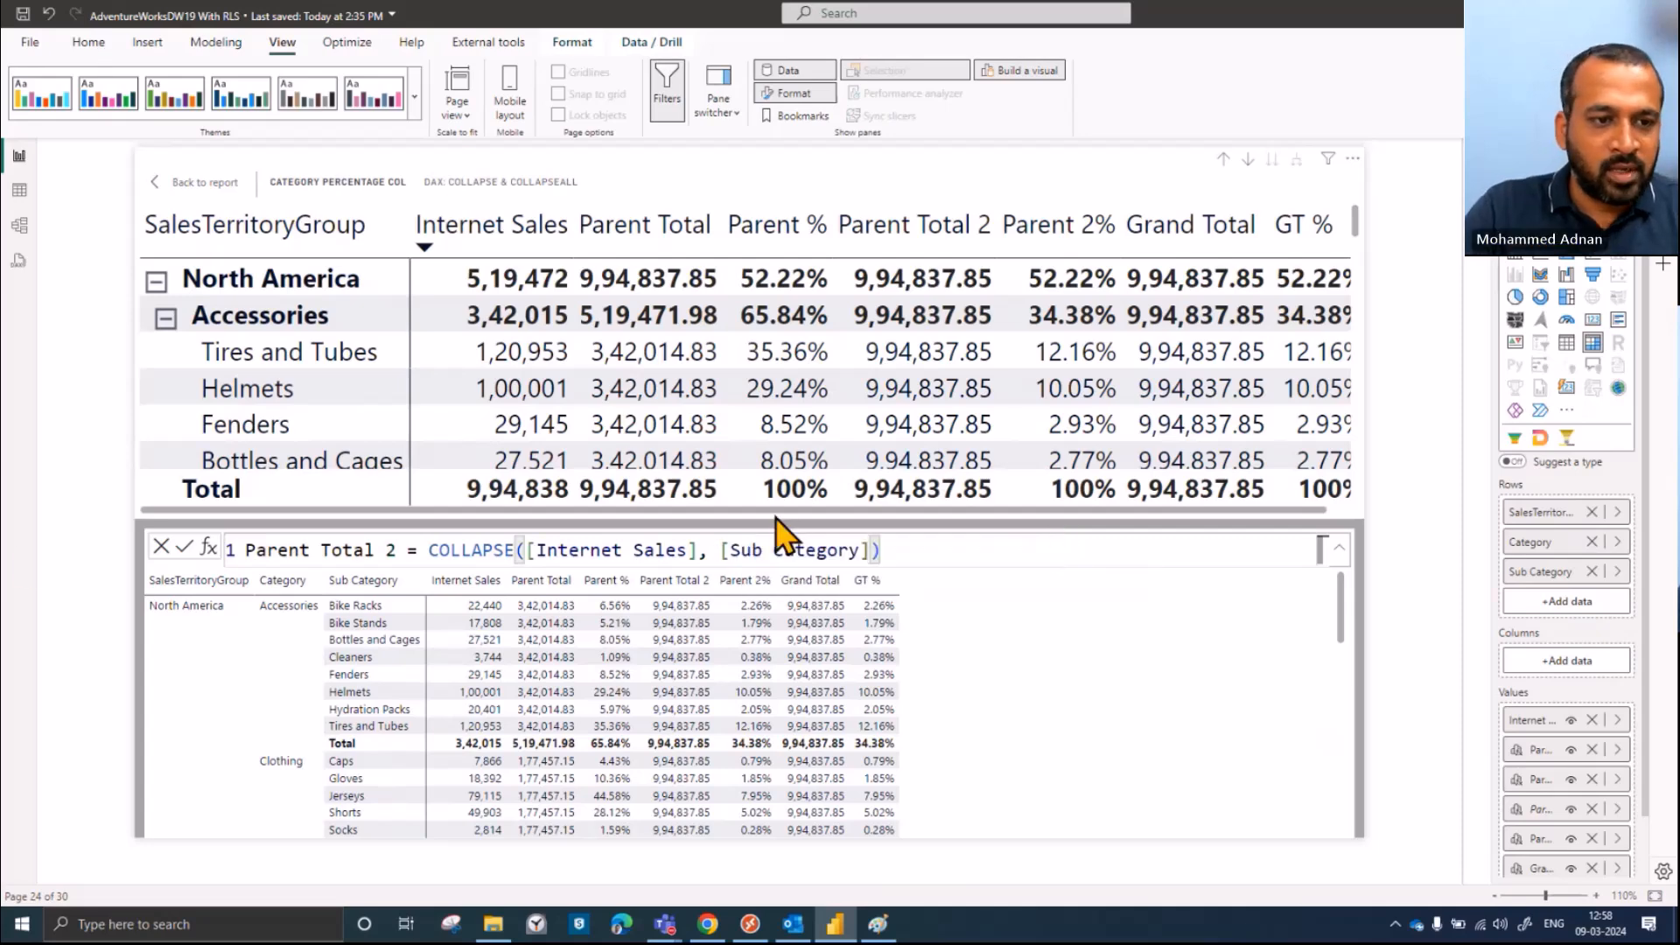
click(184, 547)
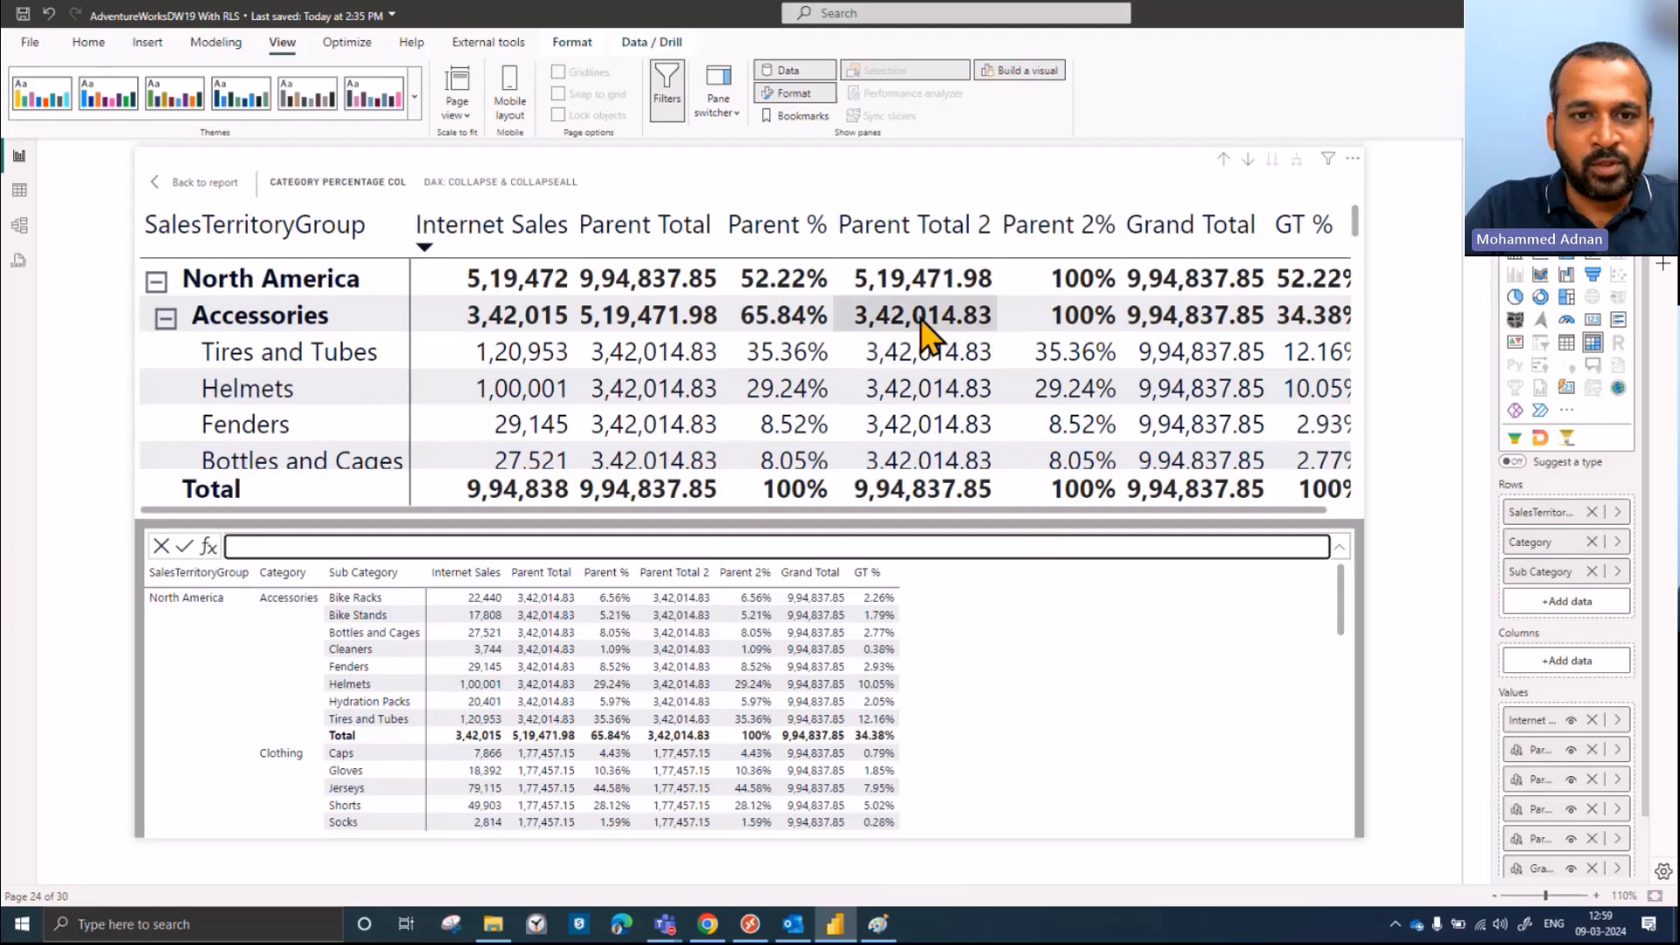
scroll(929, 359, down, 3)
scroll(930, 358, down, 3)
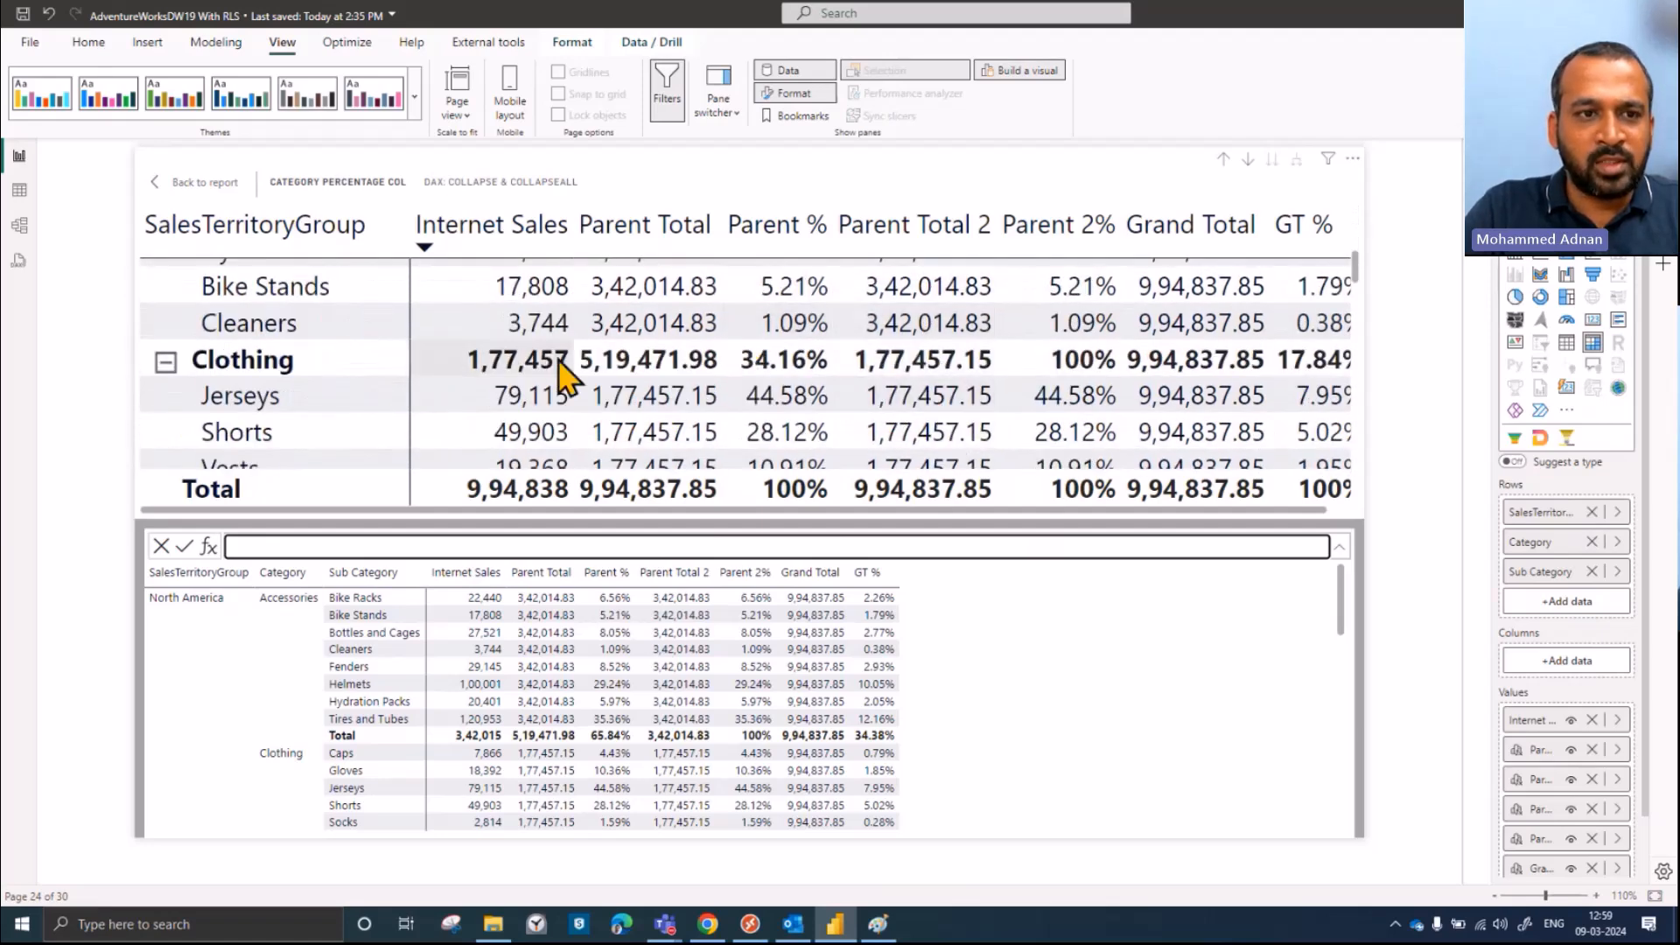
scroll(934, 410, down, 5)
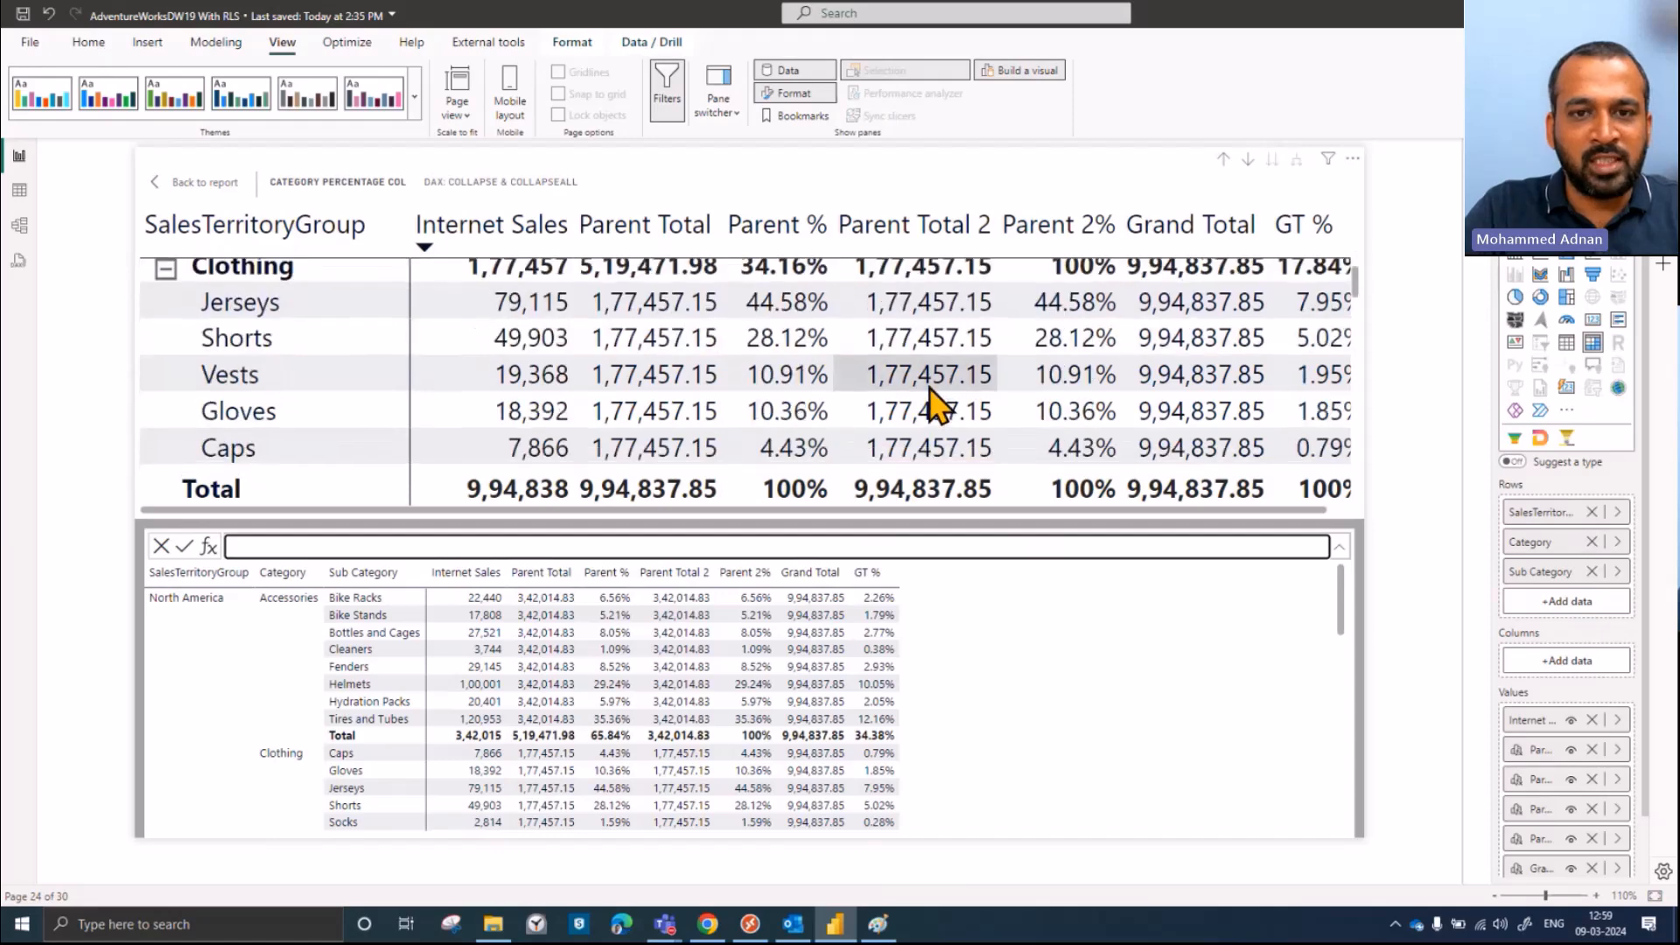
scroll(937, 354, down, 3)
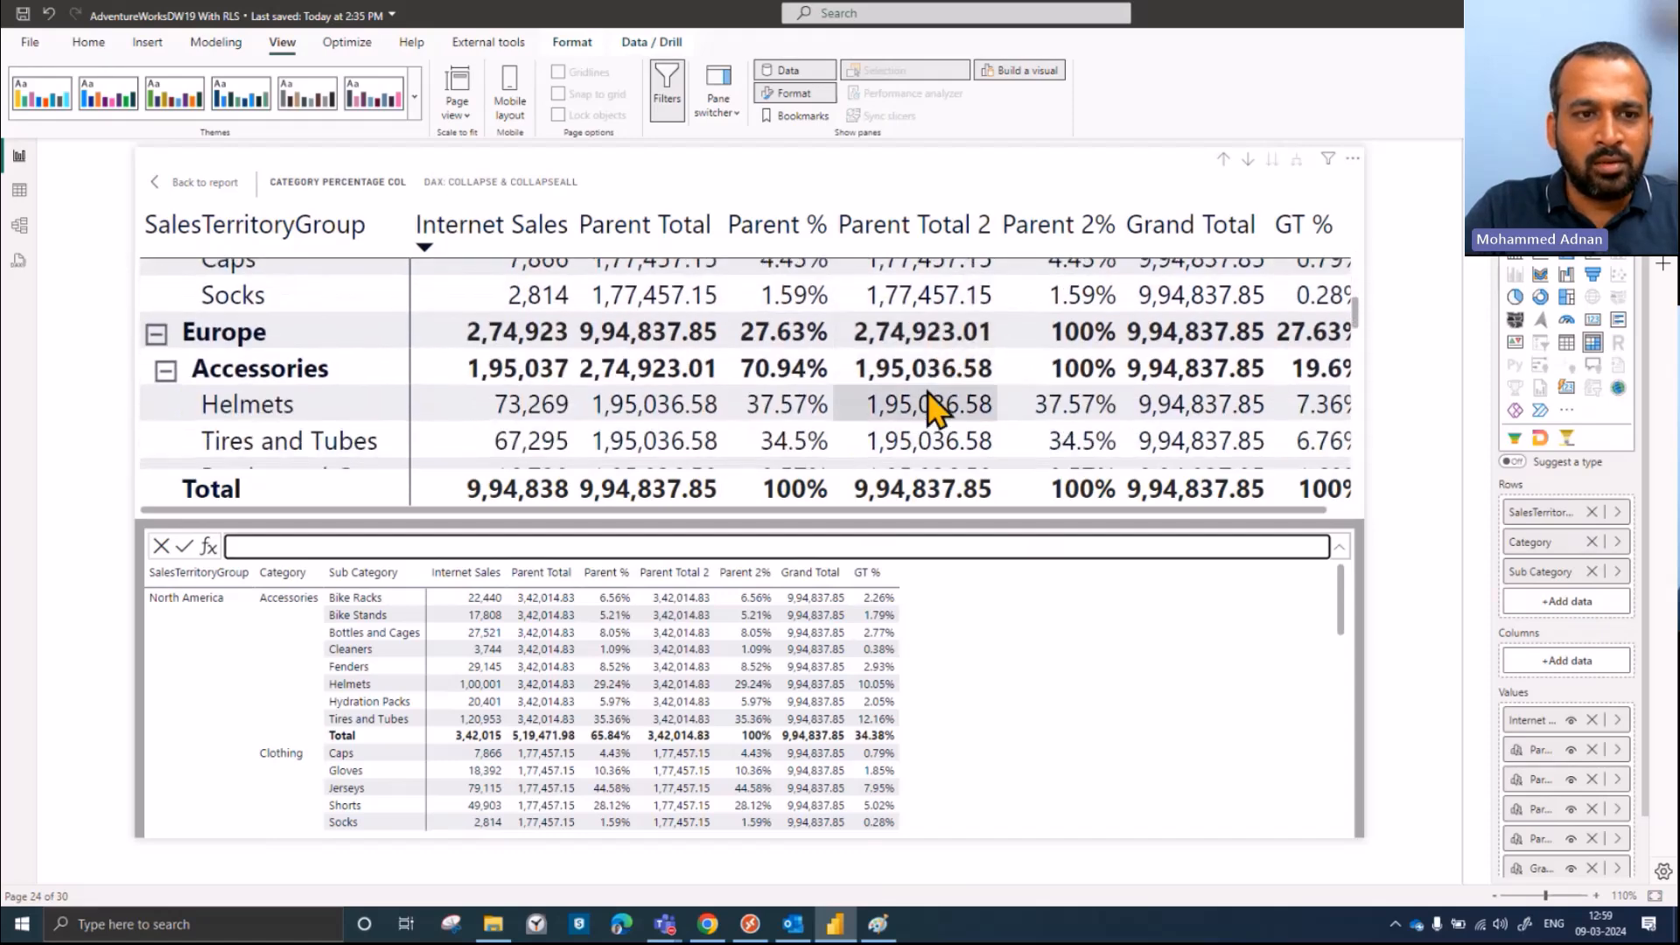
scroll(569, 323, up, 1)
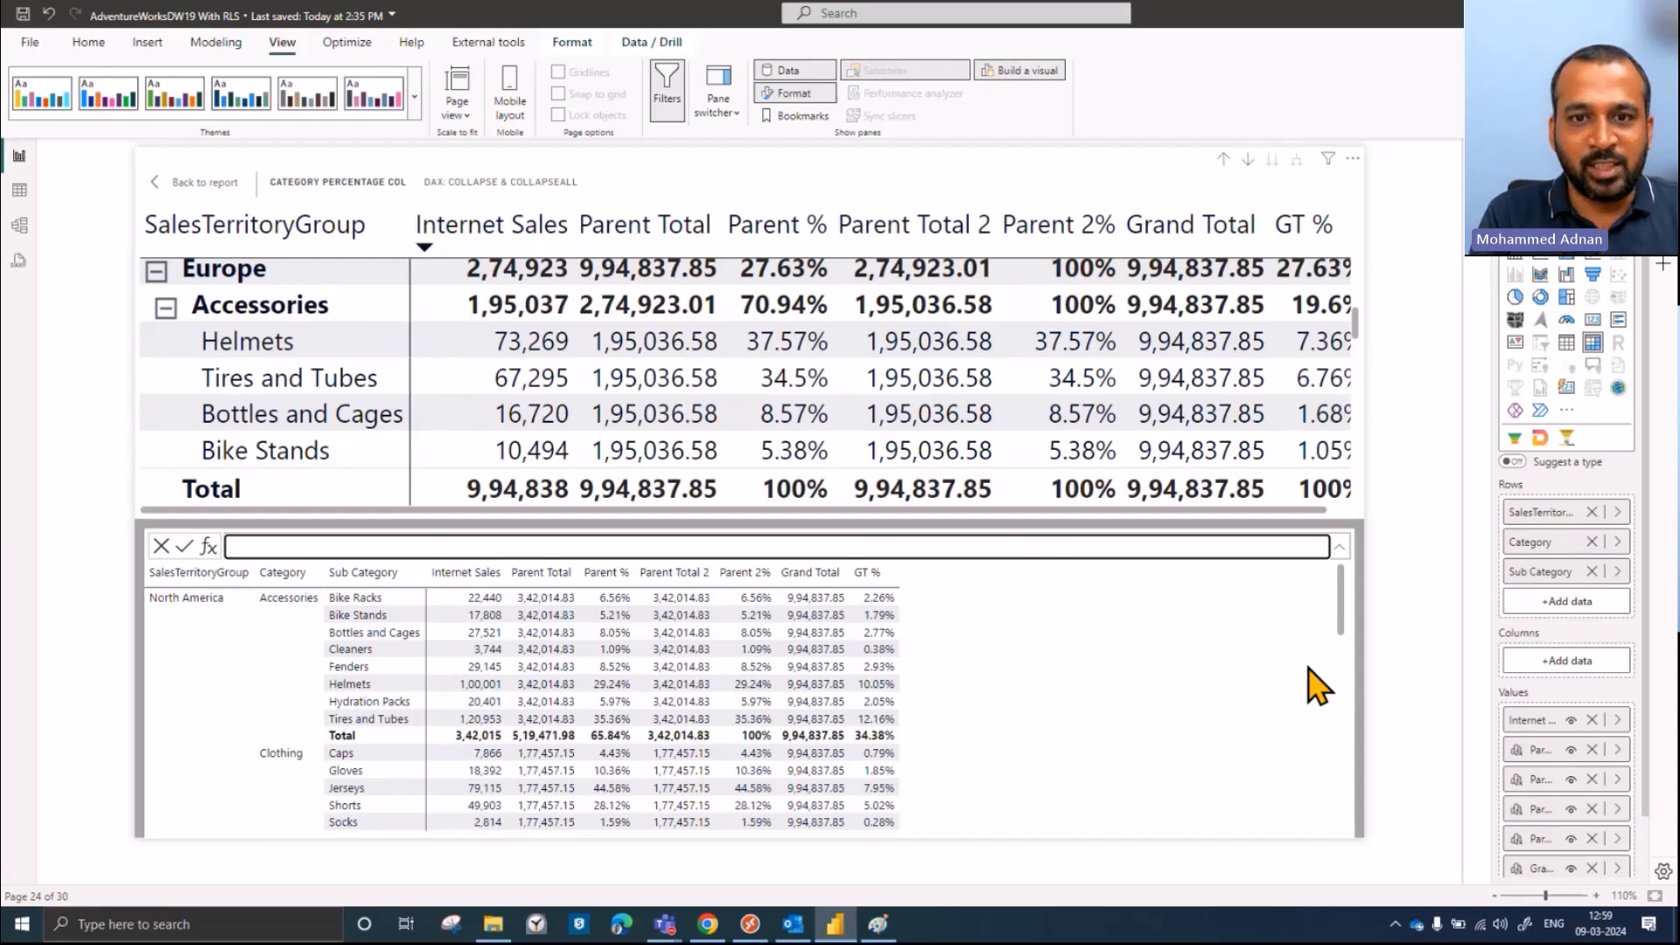
Step: Remove the Parent Total 2 and Parent 2% calculations from the matrix values
scroll(1575, 761, down, 2)
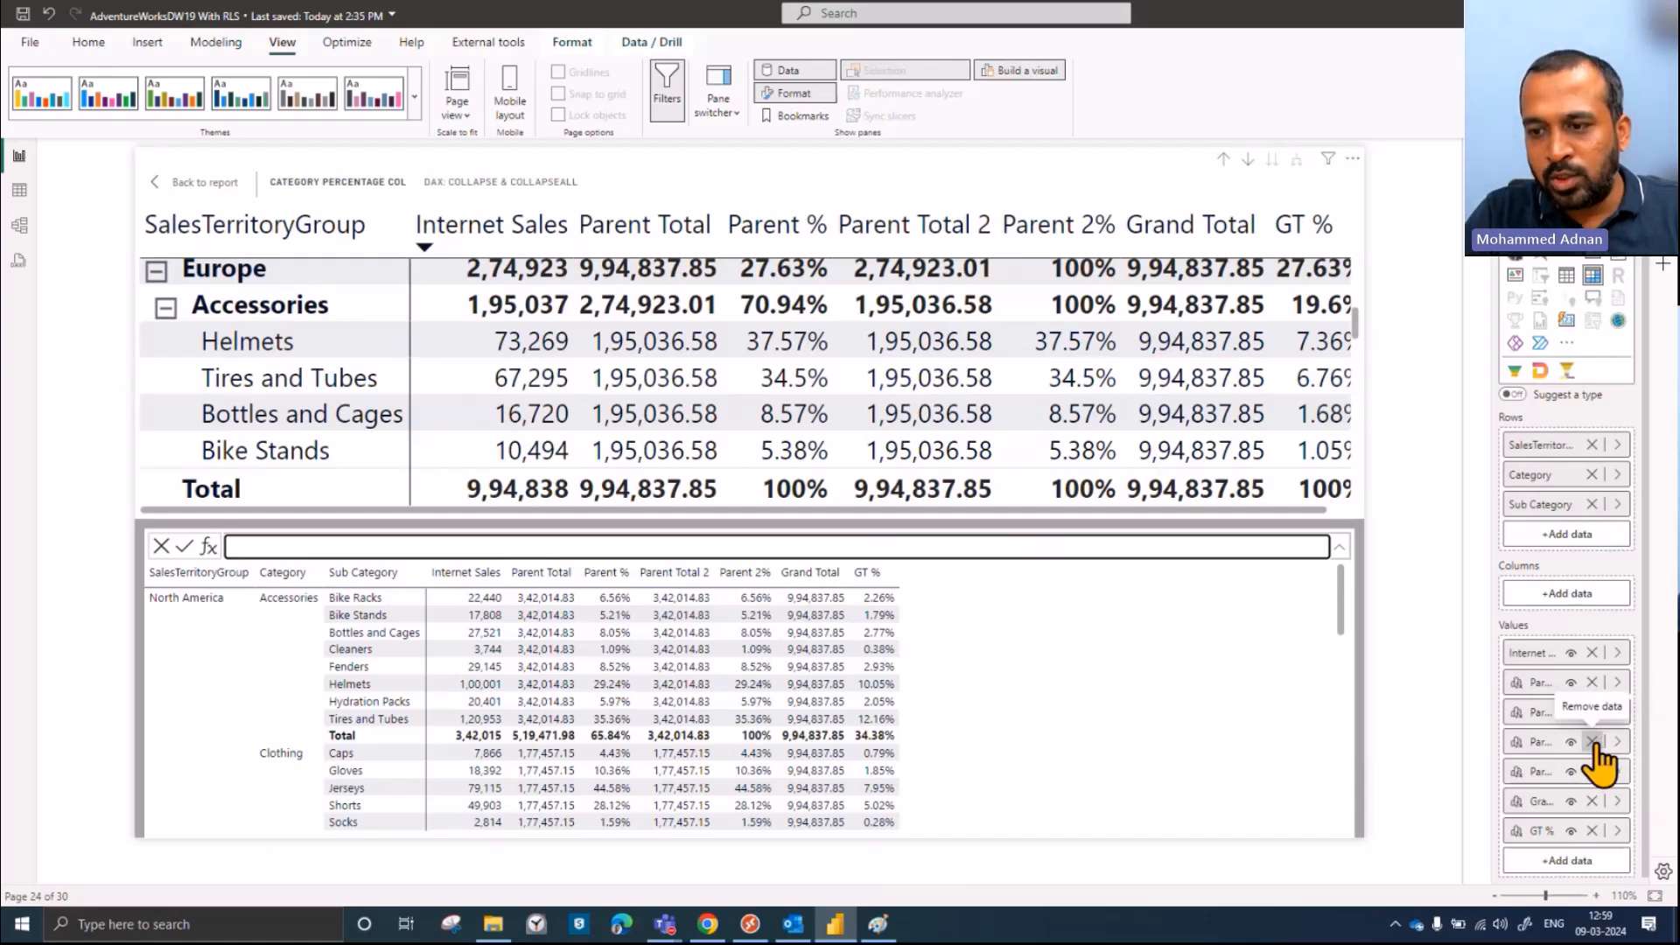
click(1592, 741)
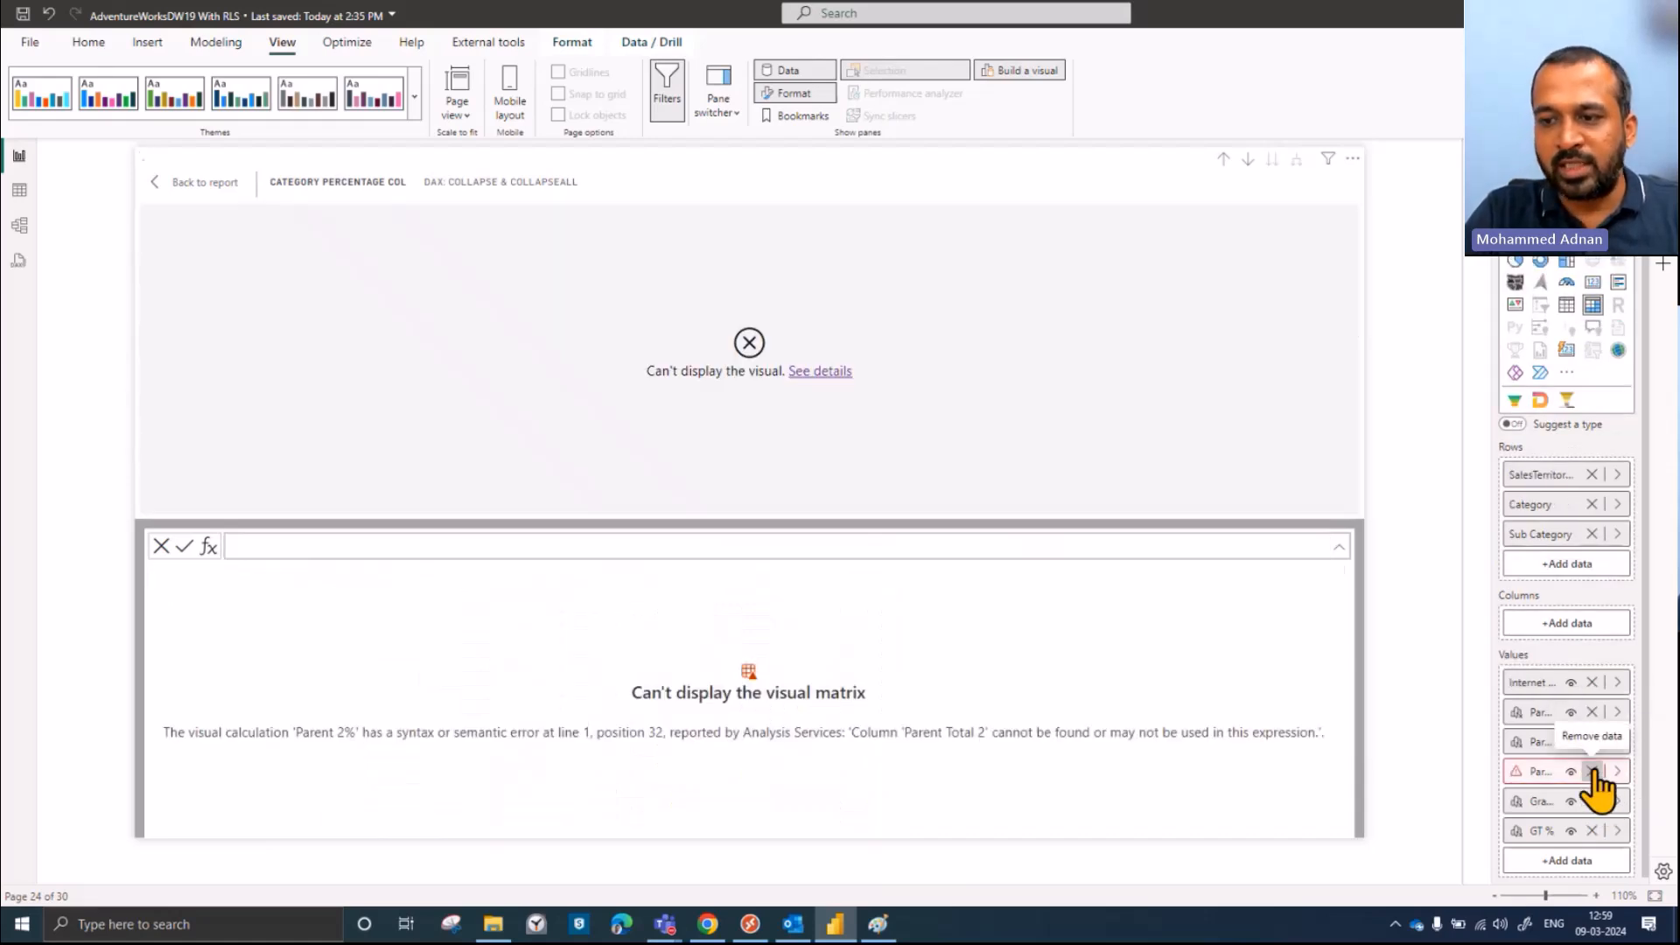
click(1592, 771)
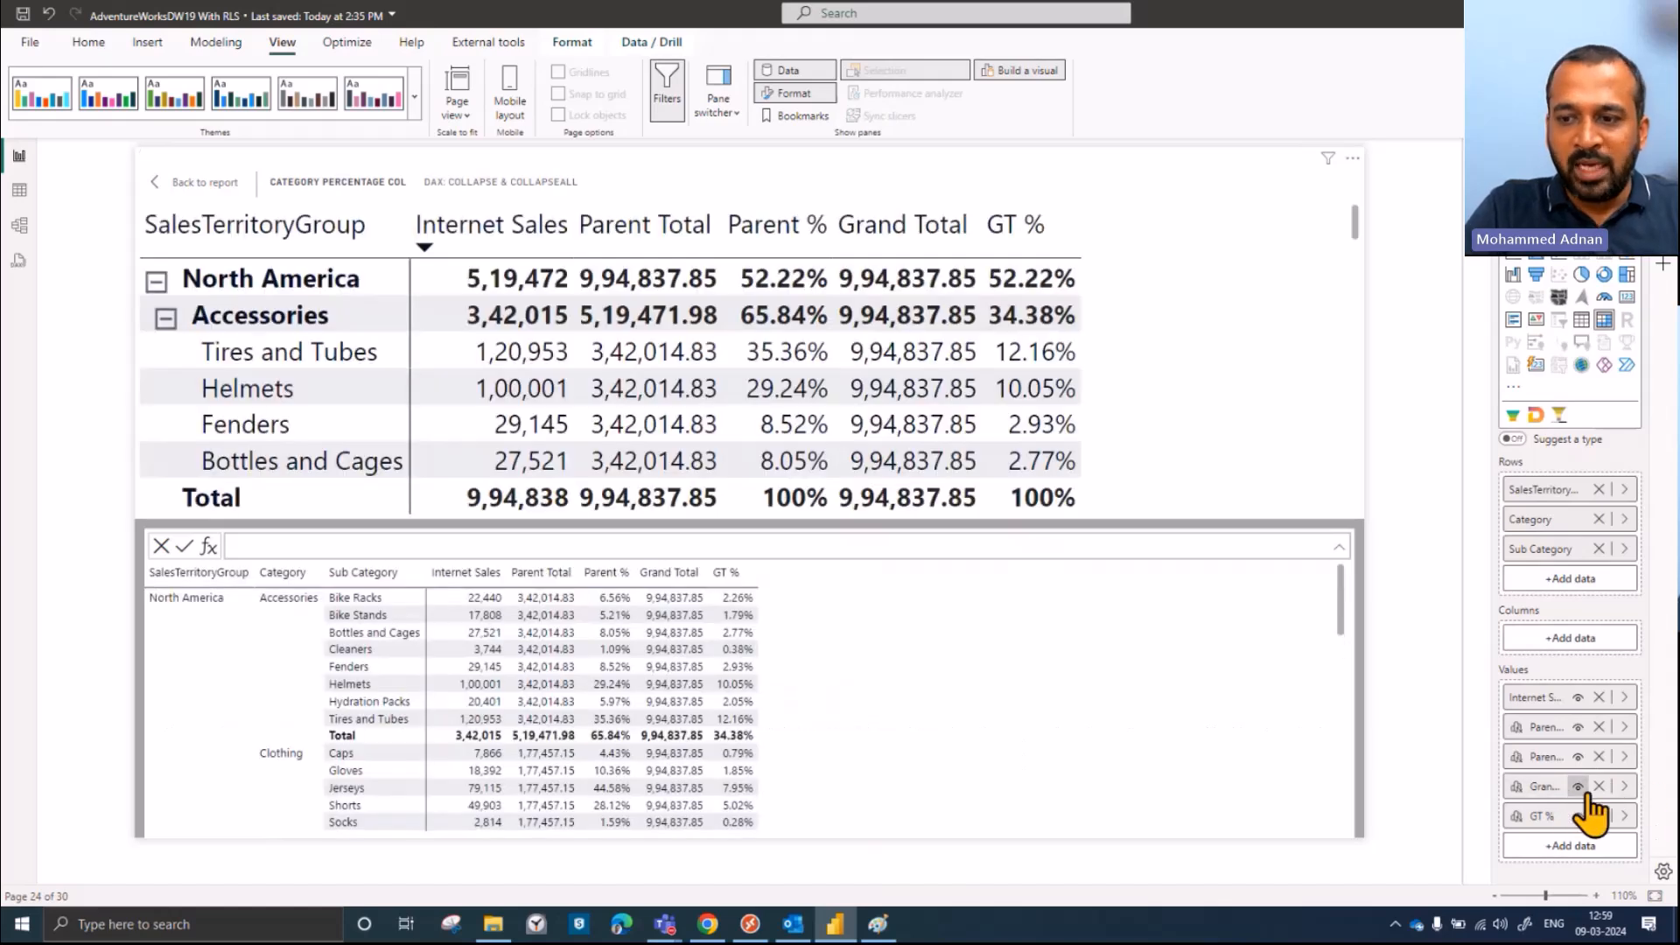
Step: Open the Grand Total formula and examine COLLAPSEALL, its axis argument and the Grand Total values down the matrix
click(1624, 786)
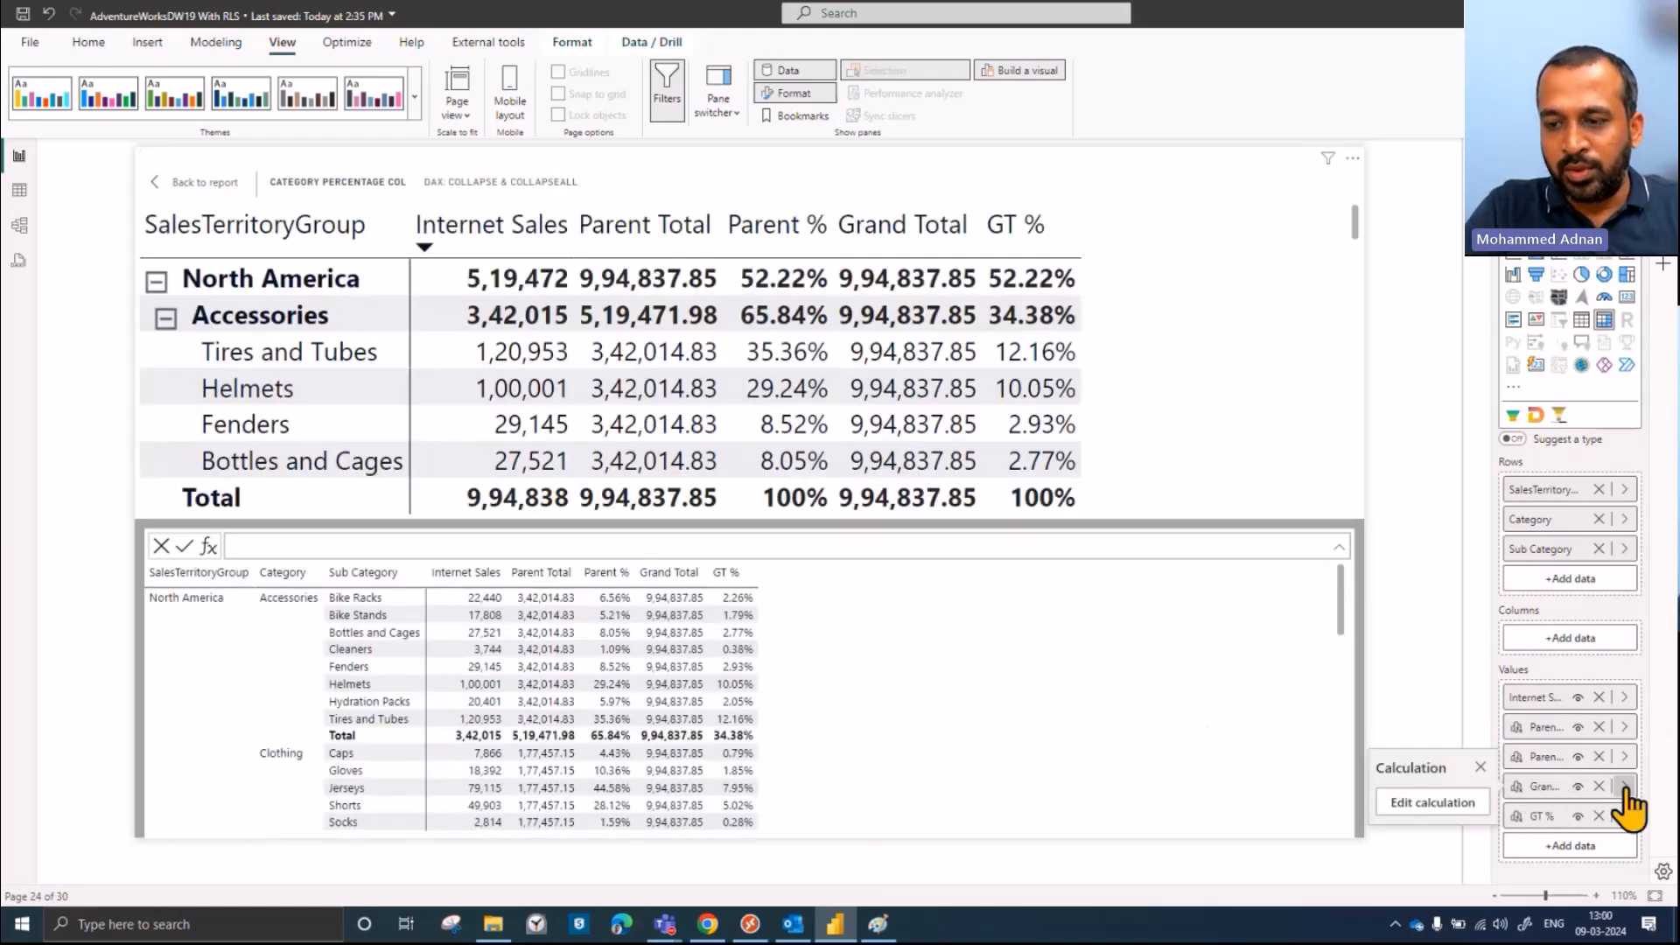
click(1449, 805)
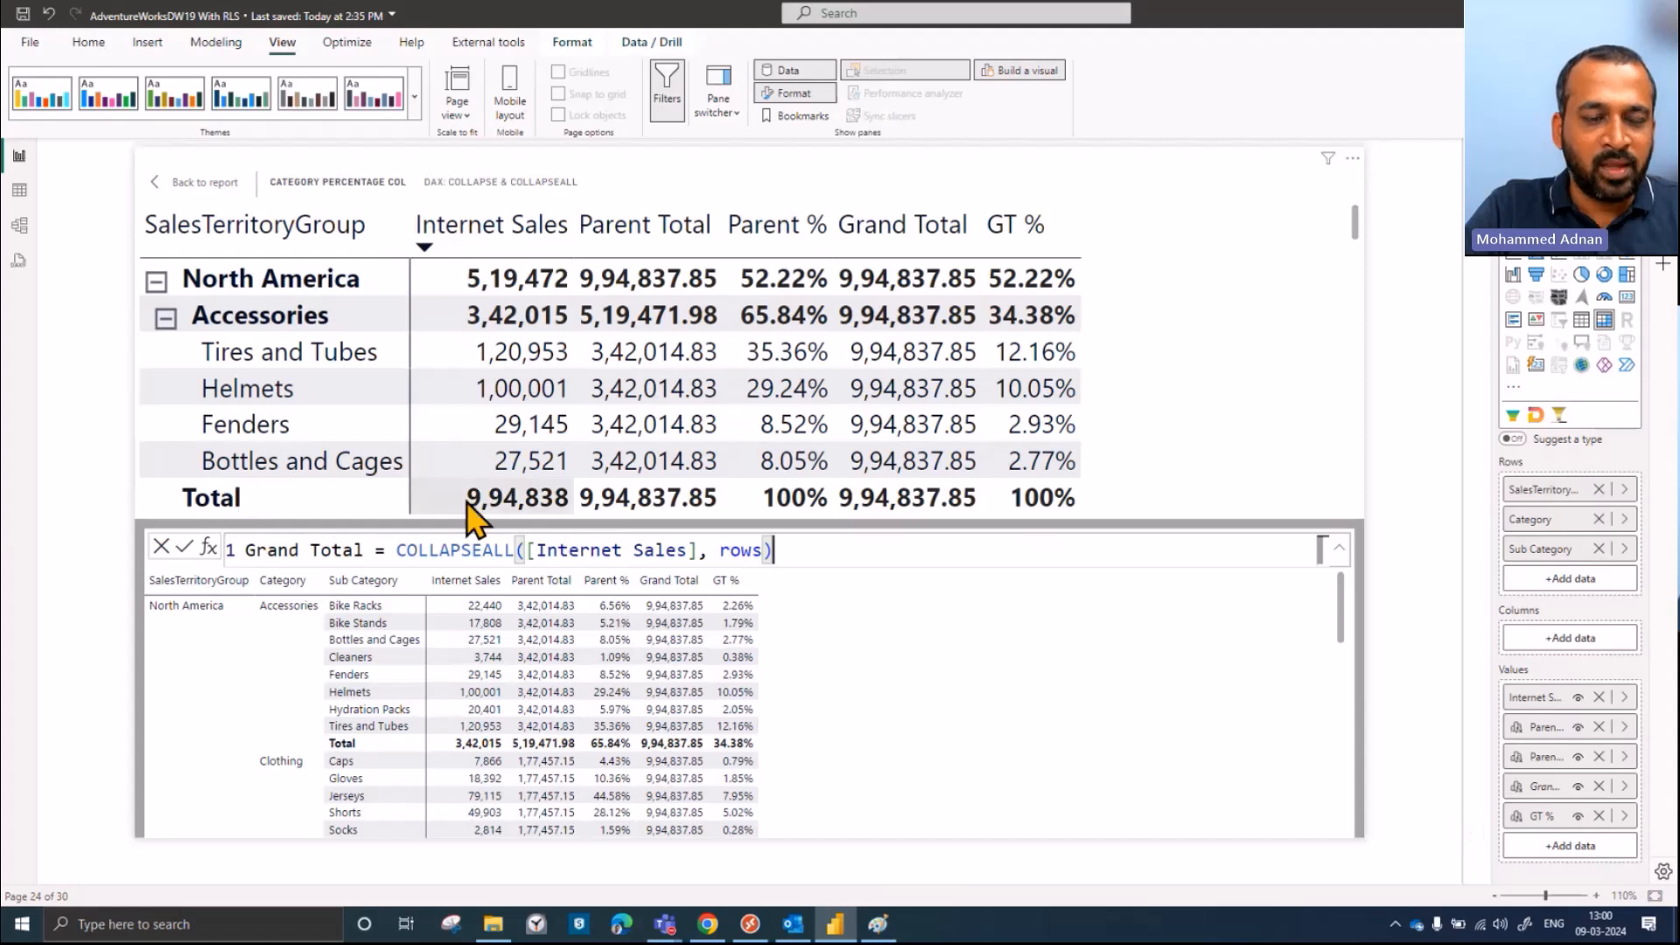
double_click(449, 544)
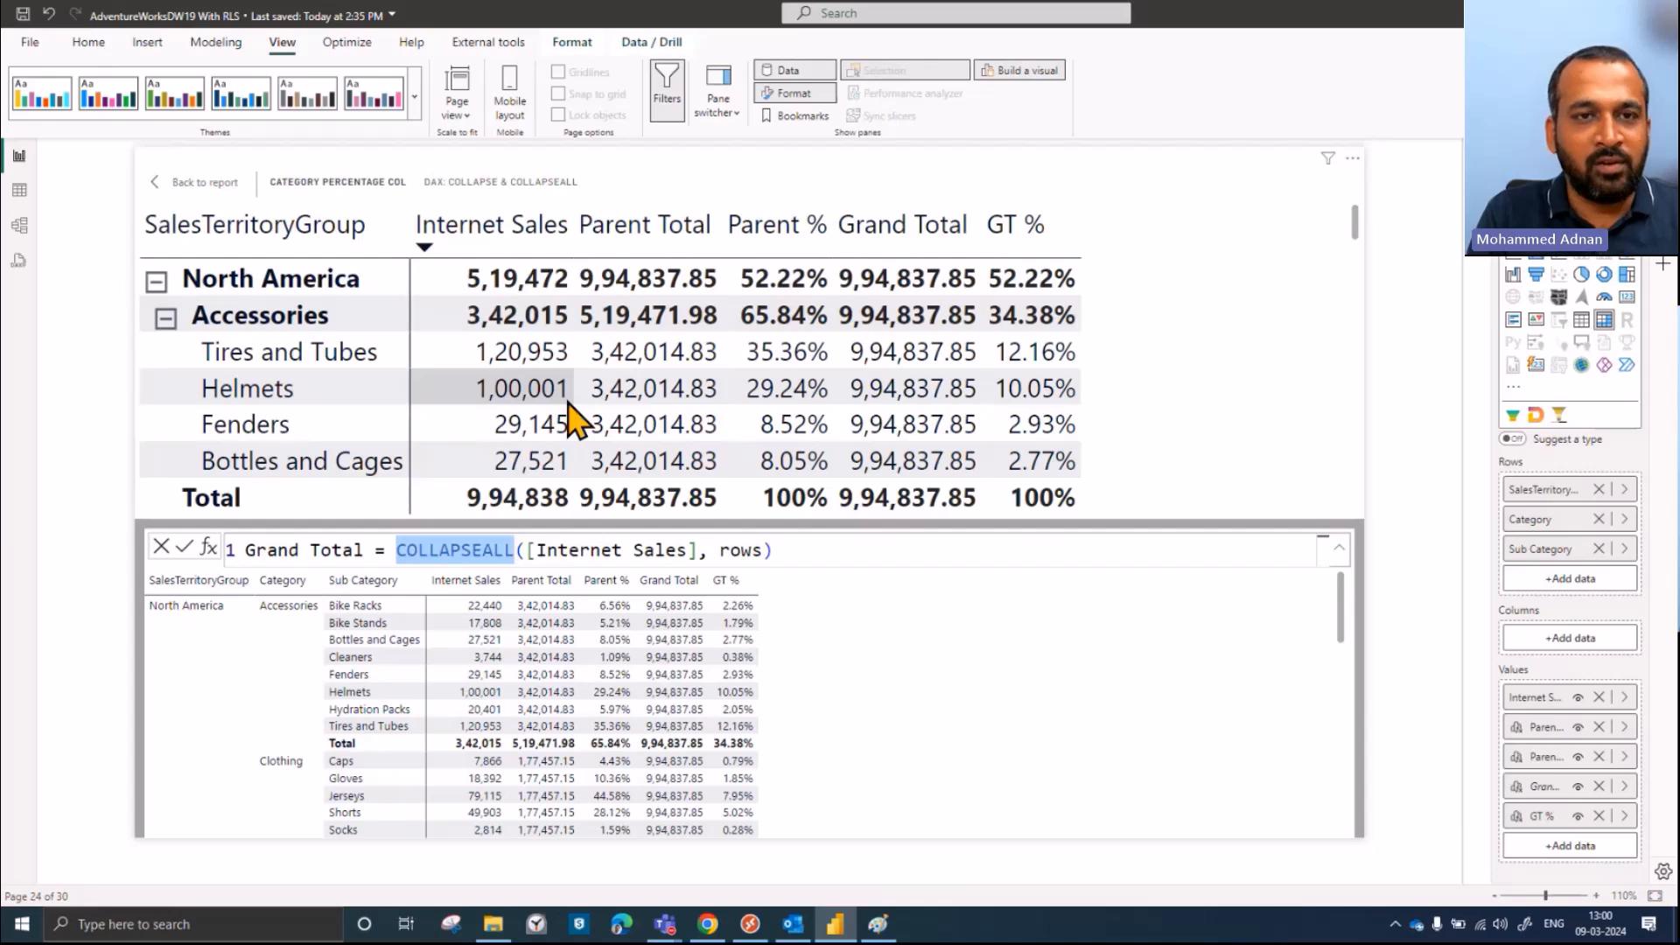
scroll(967, 339, down, 3)
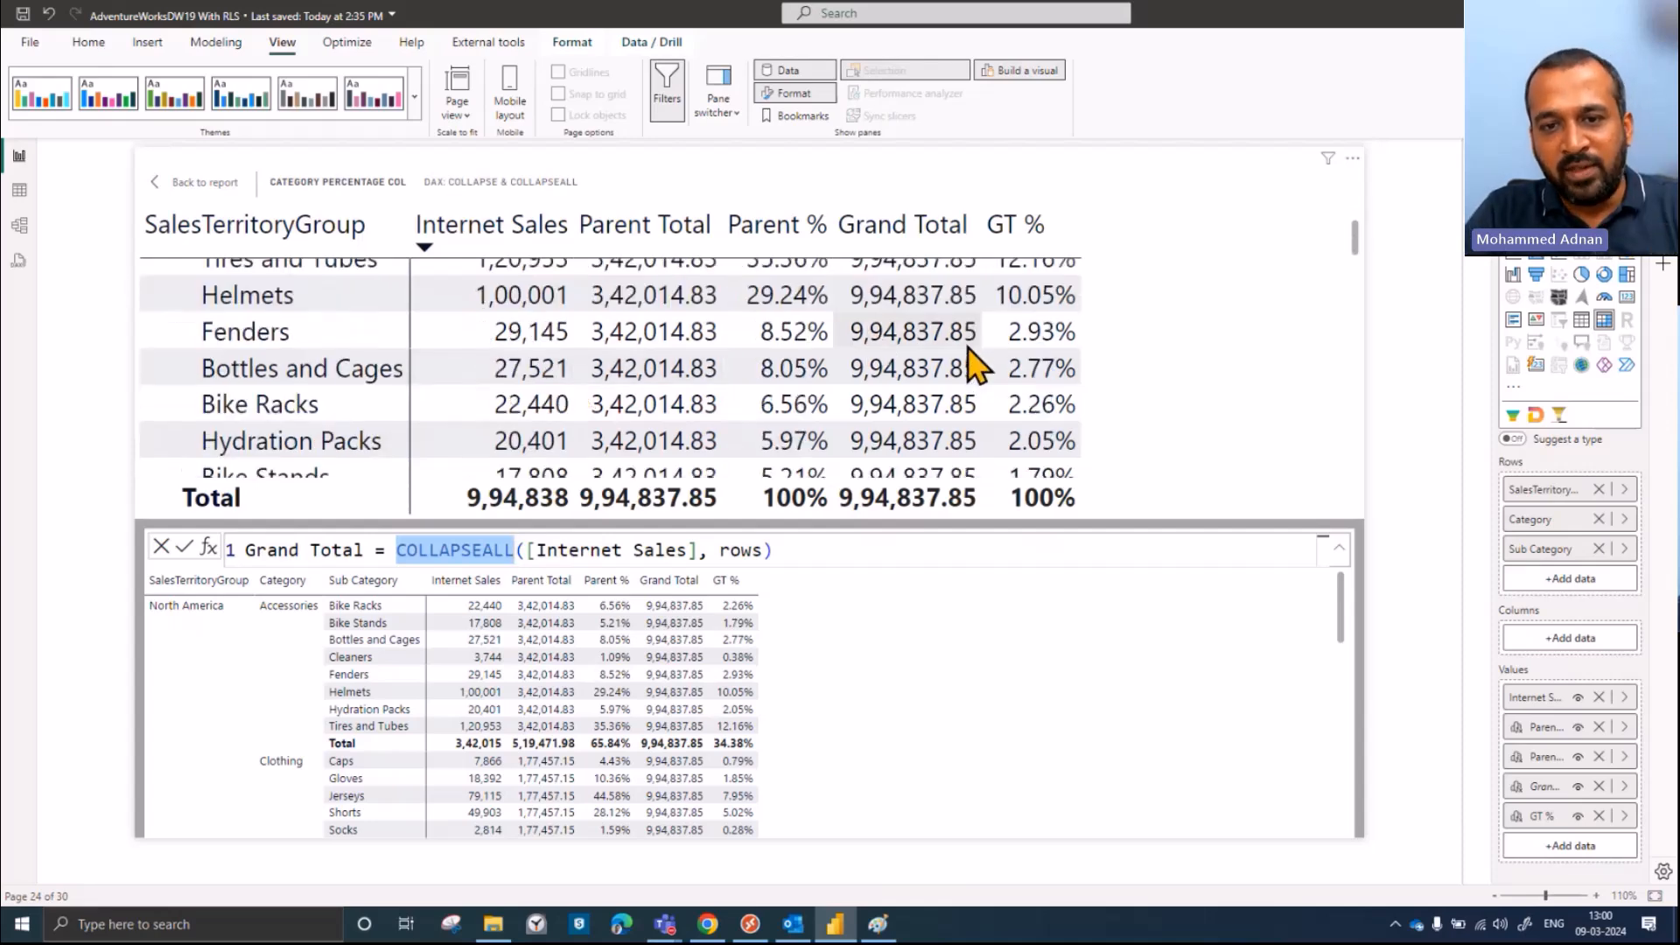
scroll(969, 366, down, 1)
scroll(970, 385, down, 4)
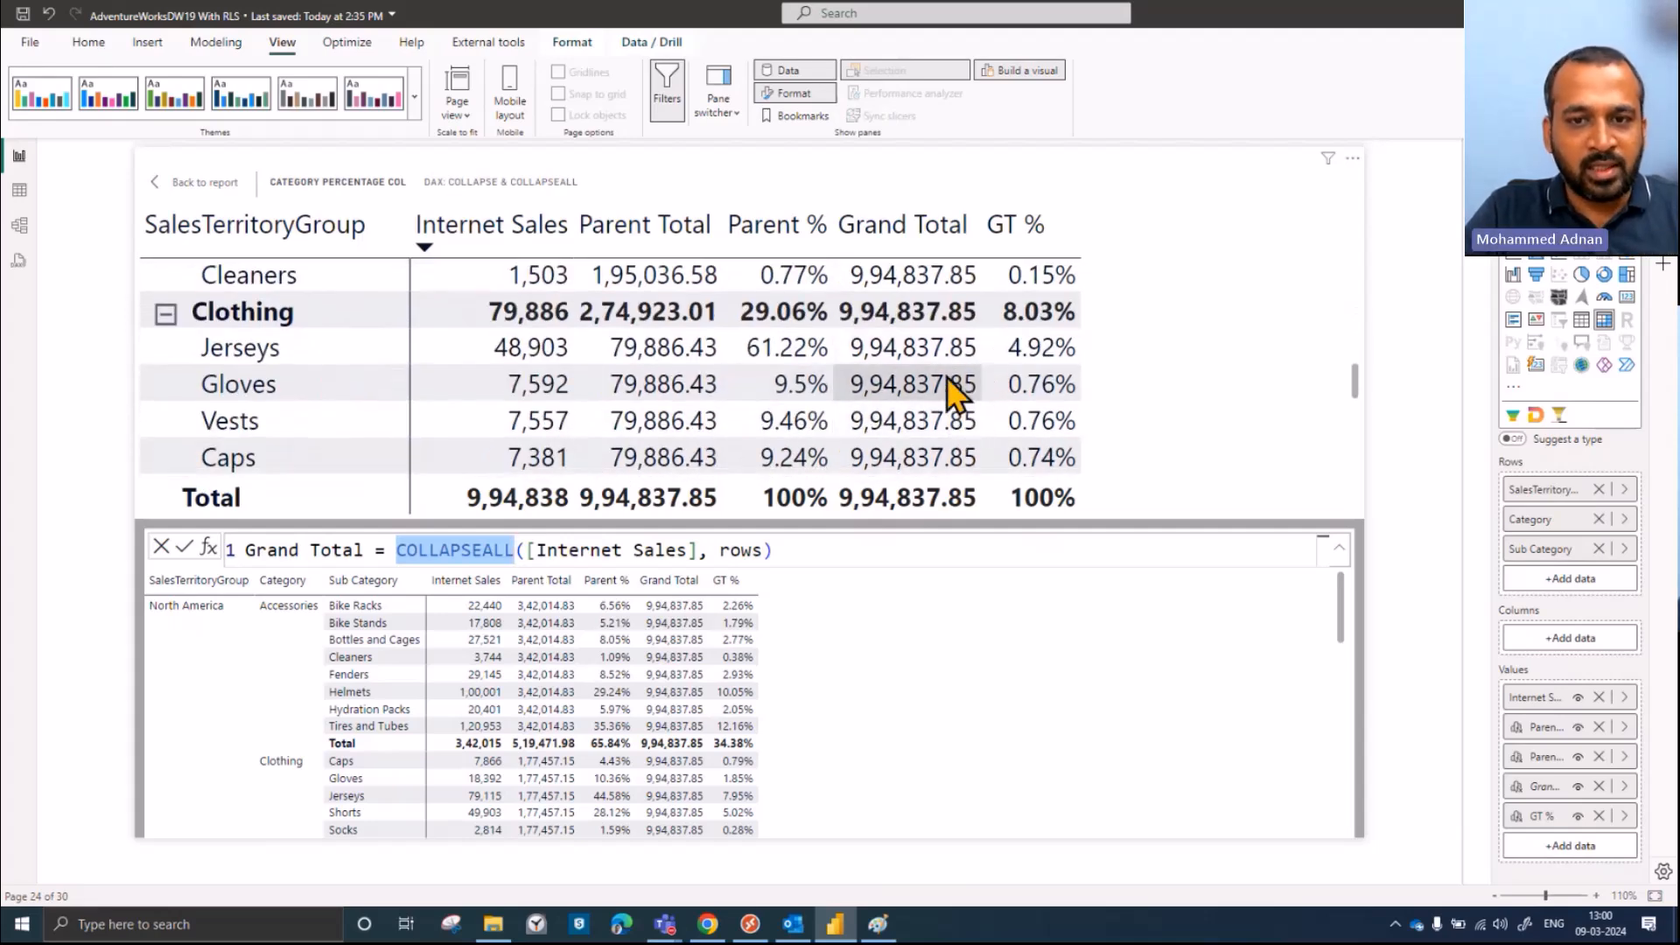
scroll(957, 387, down, 3)
scroll(958, 398, down, 2)
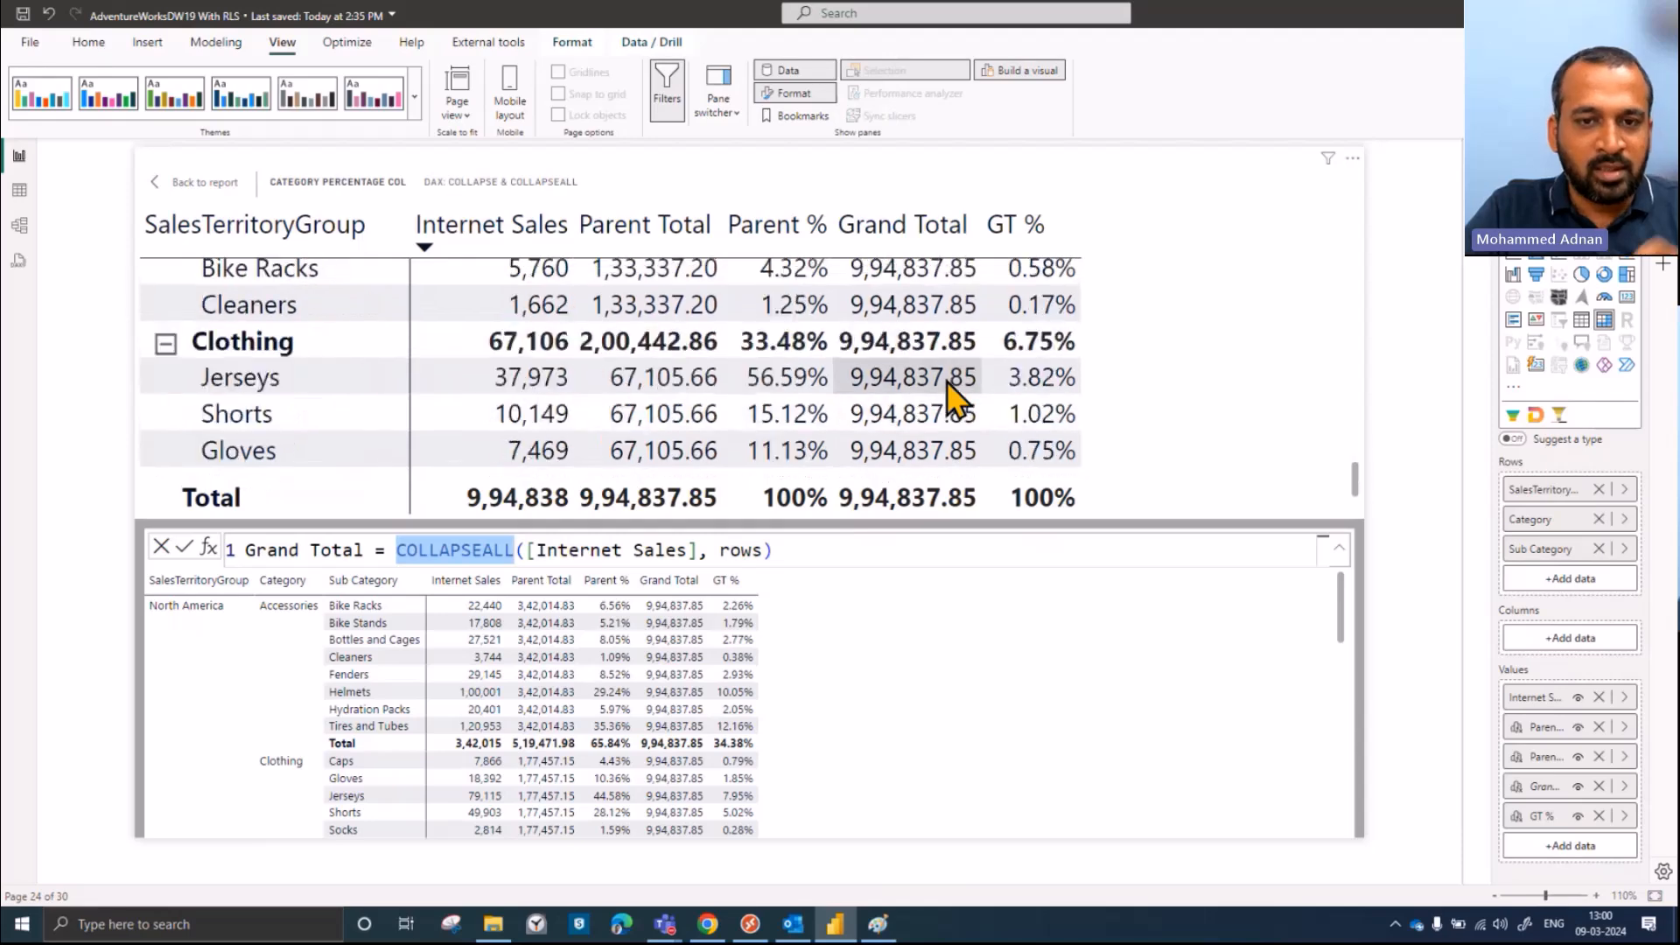
click(698, 548)
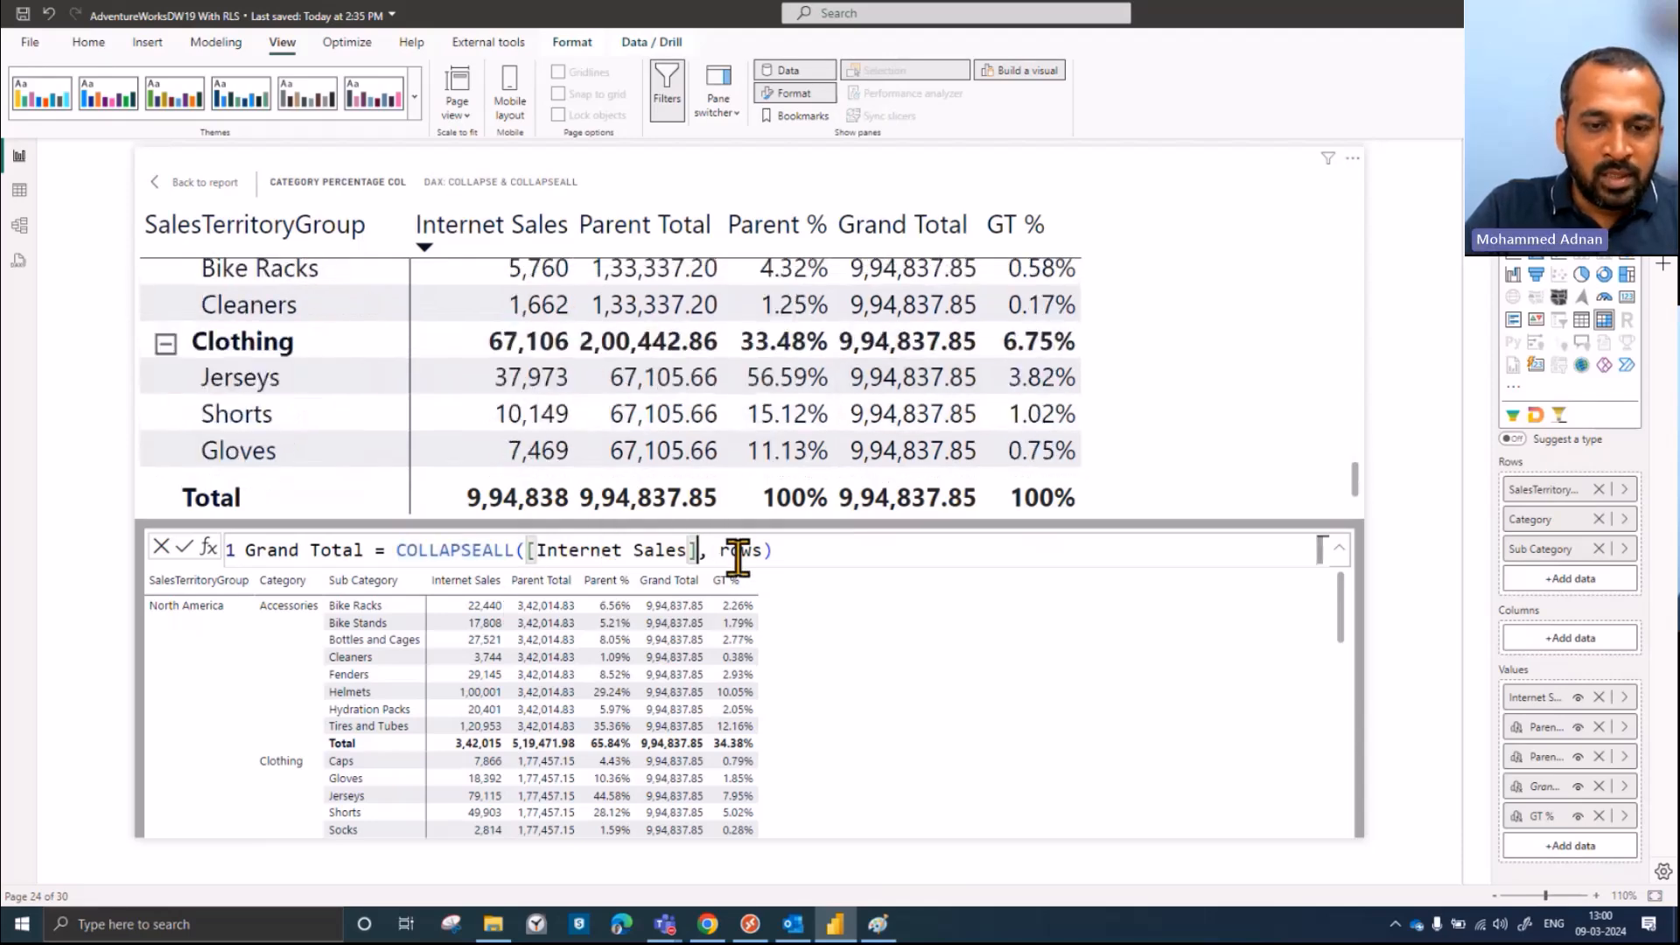
text(,)
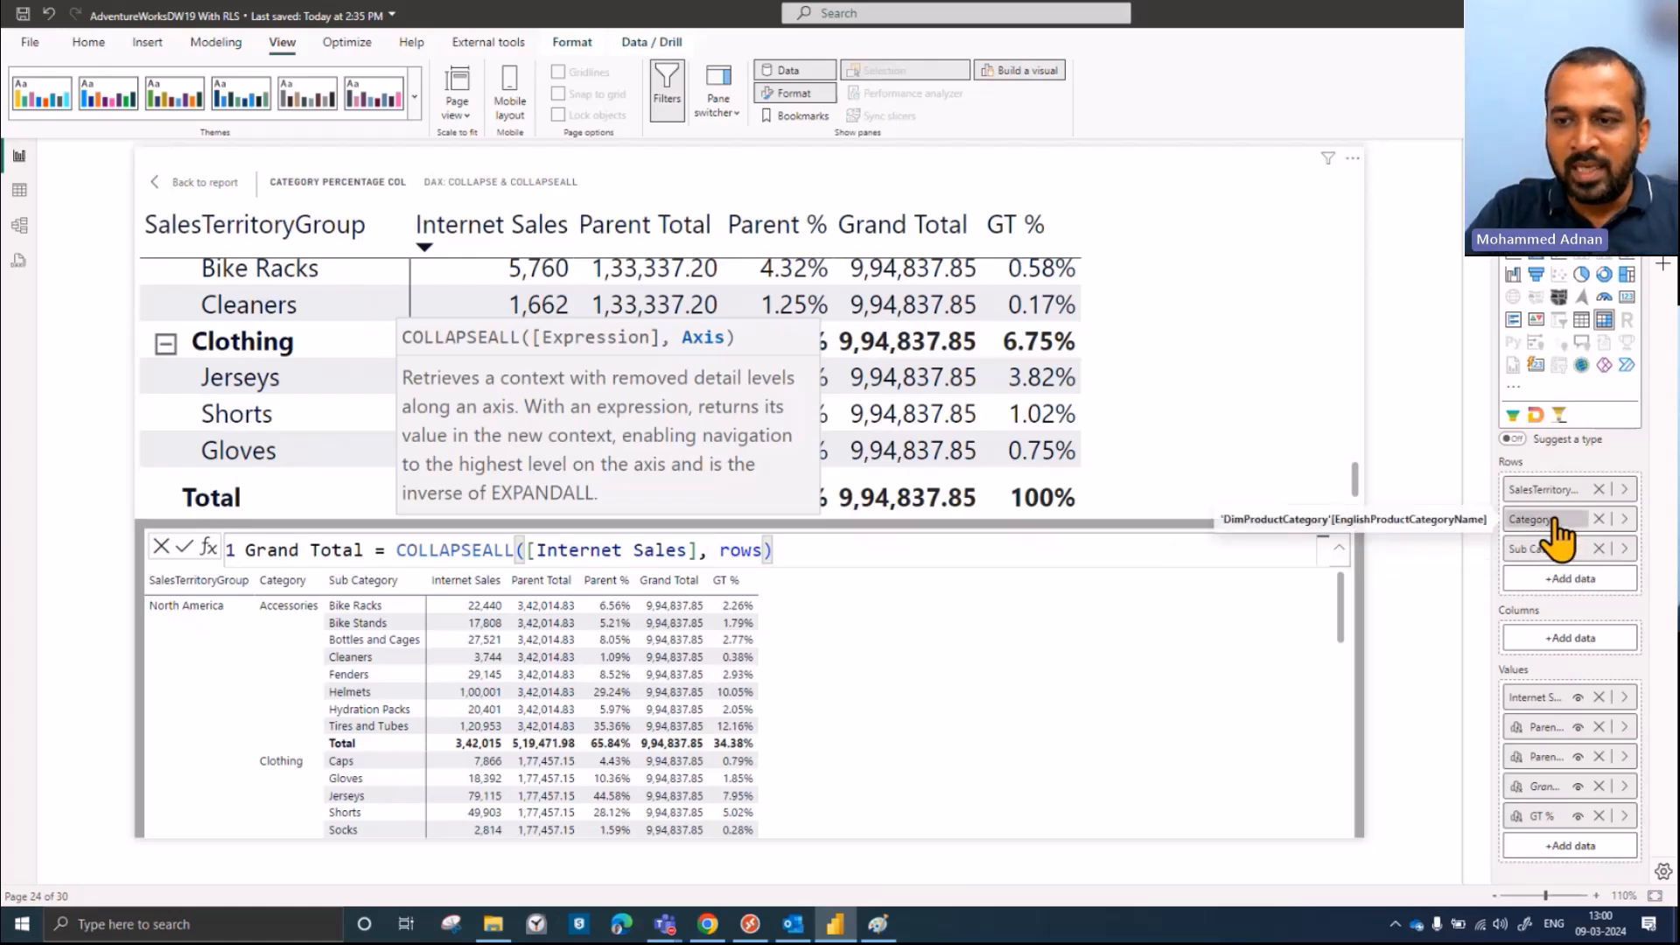
Step: Move the Category field from the matrix rows to its columns and check the resulting layout
drag(1555, 523, 1556, 575)
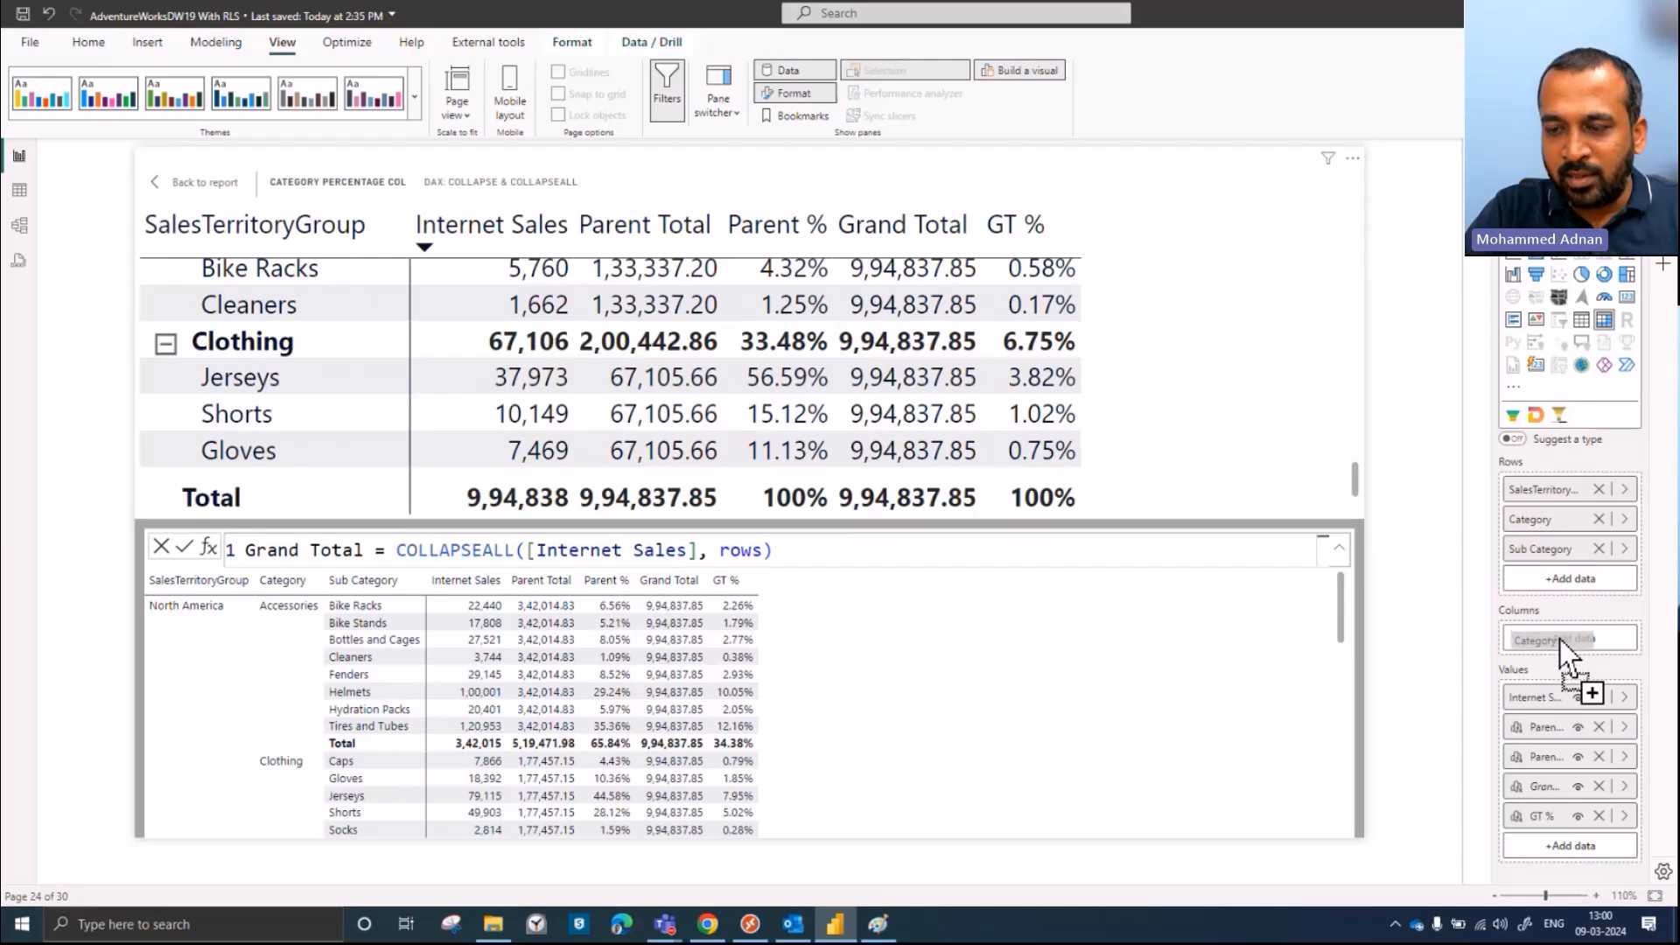
drag(1559, 639, 1559, 639)
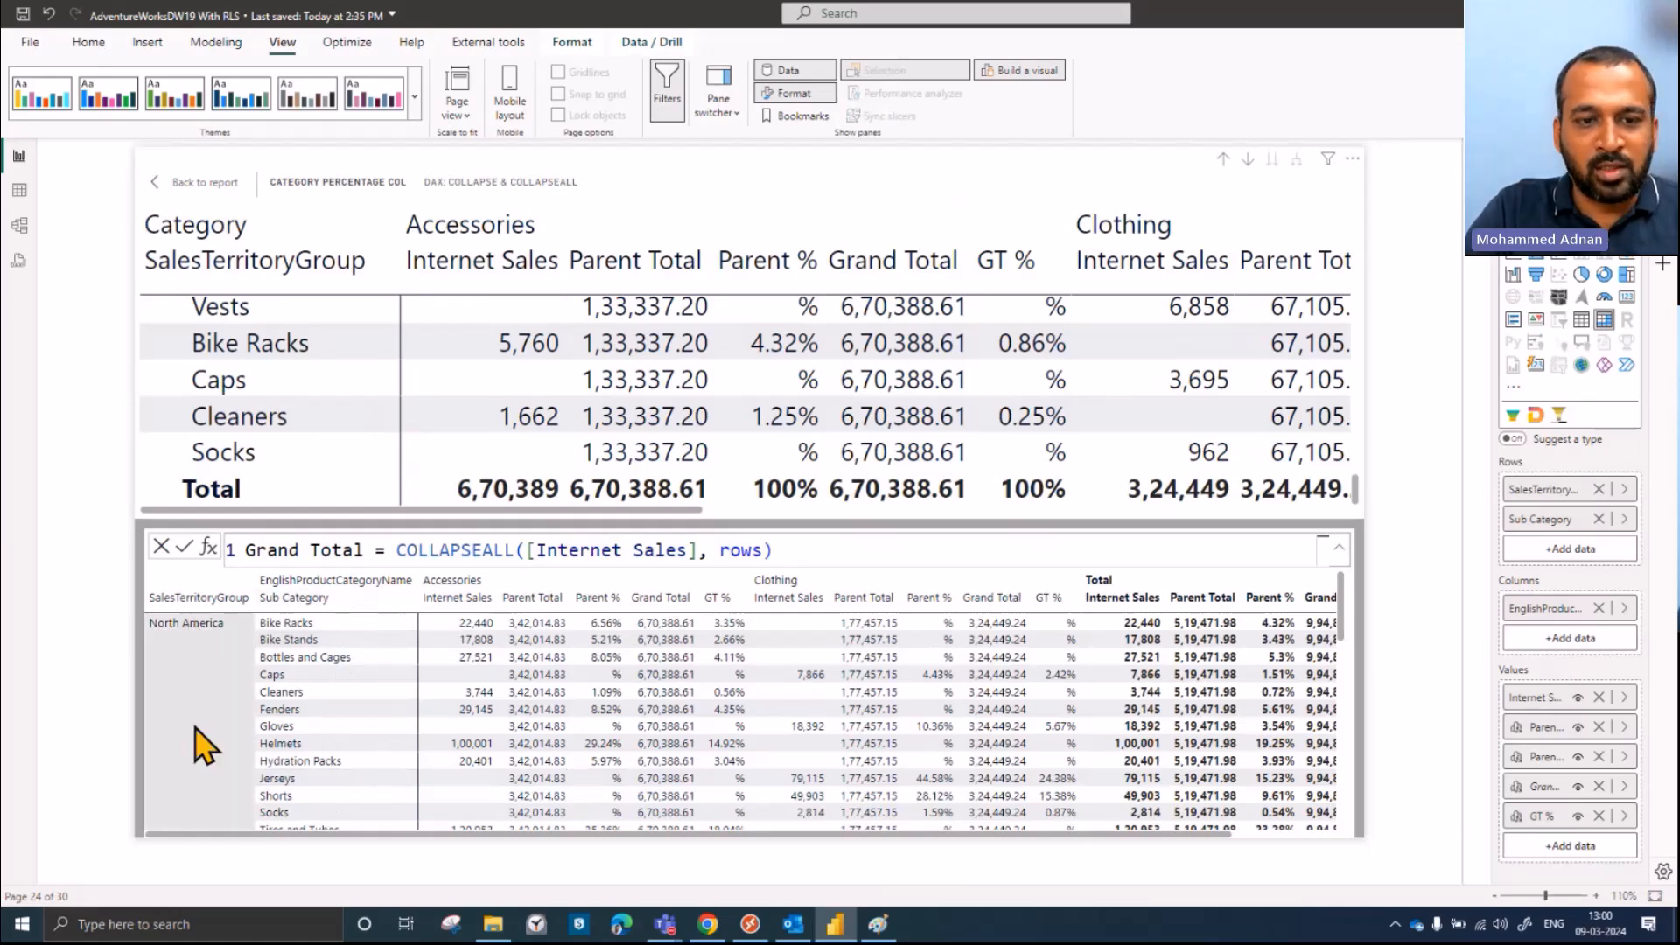
scroll(752, 376, down, 8)
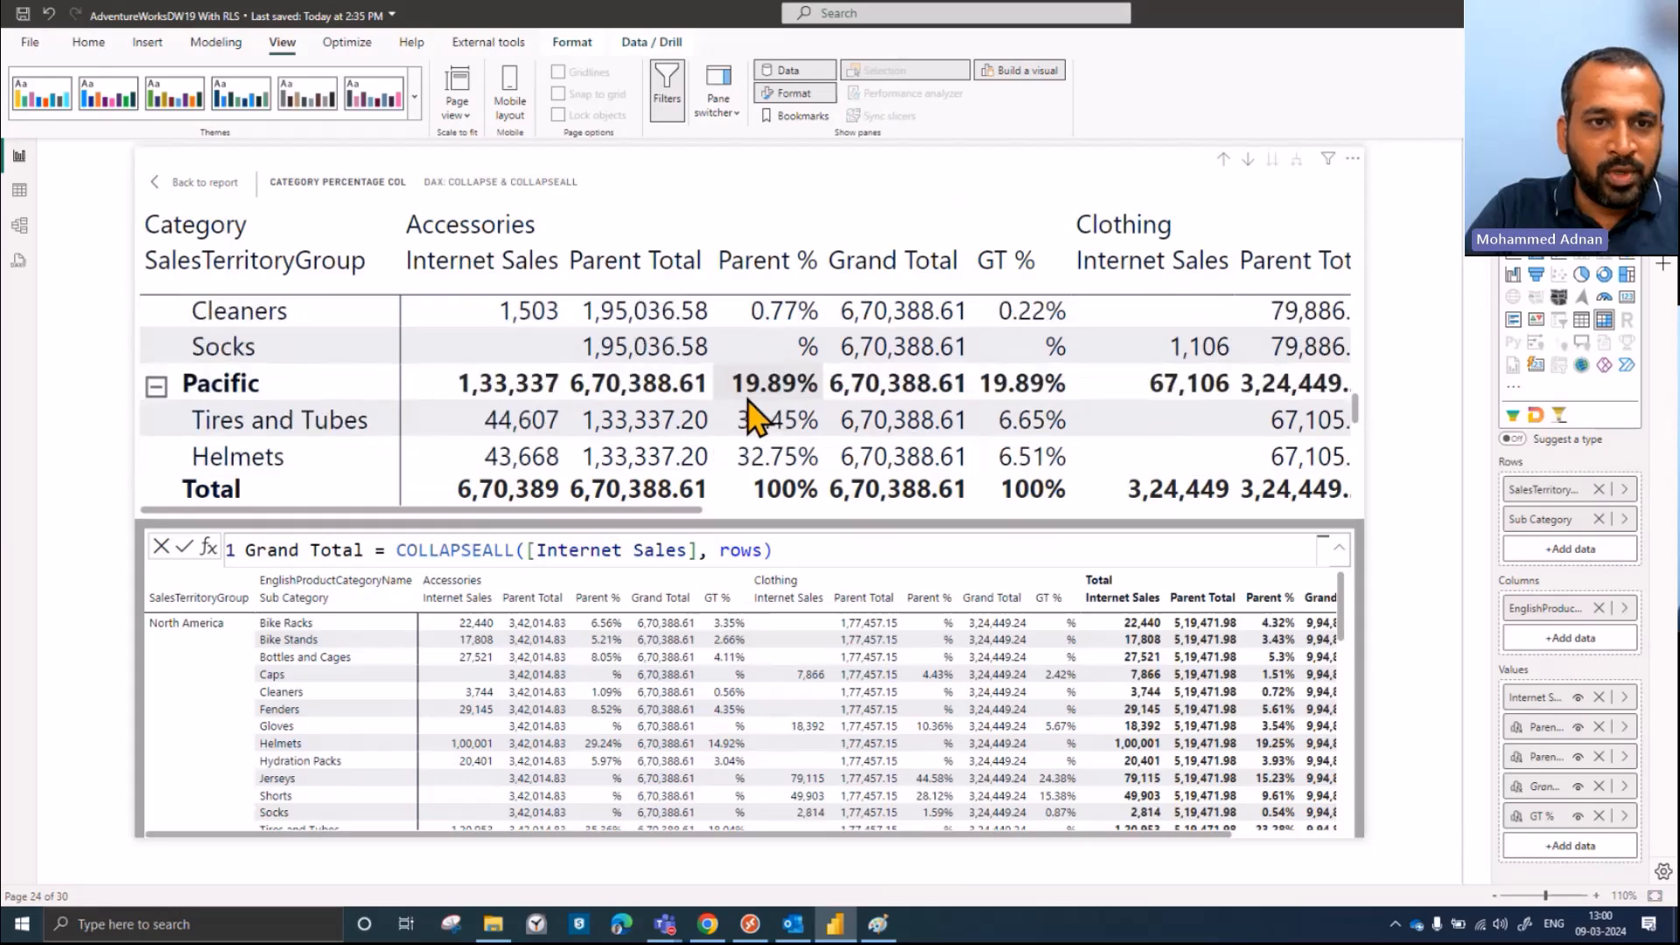
scroll(753, 393, up, 8)
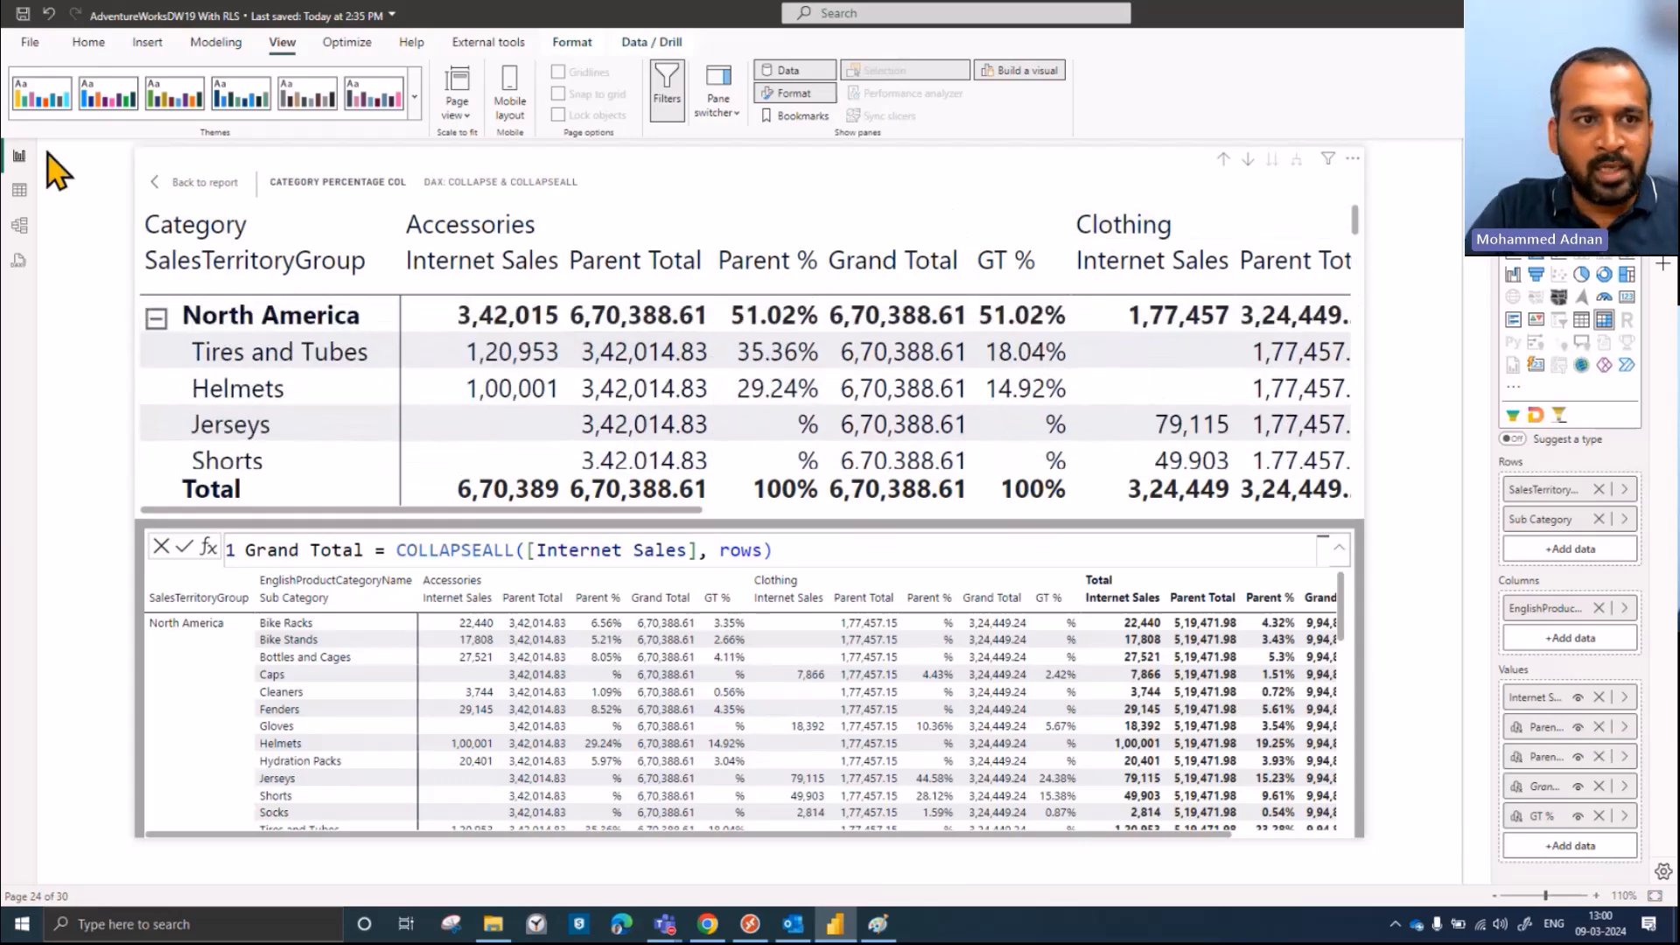
Step: Return to the report and remove the Parent % and GT % calculations from the matrix values
click(200, 184)
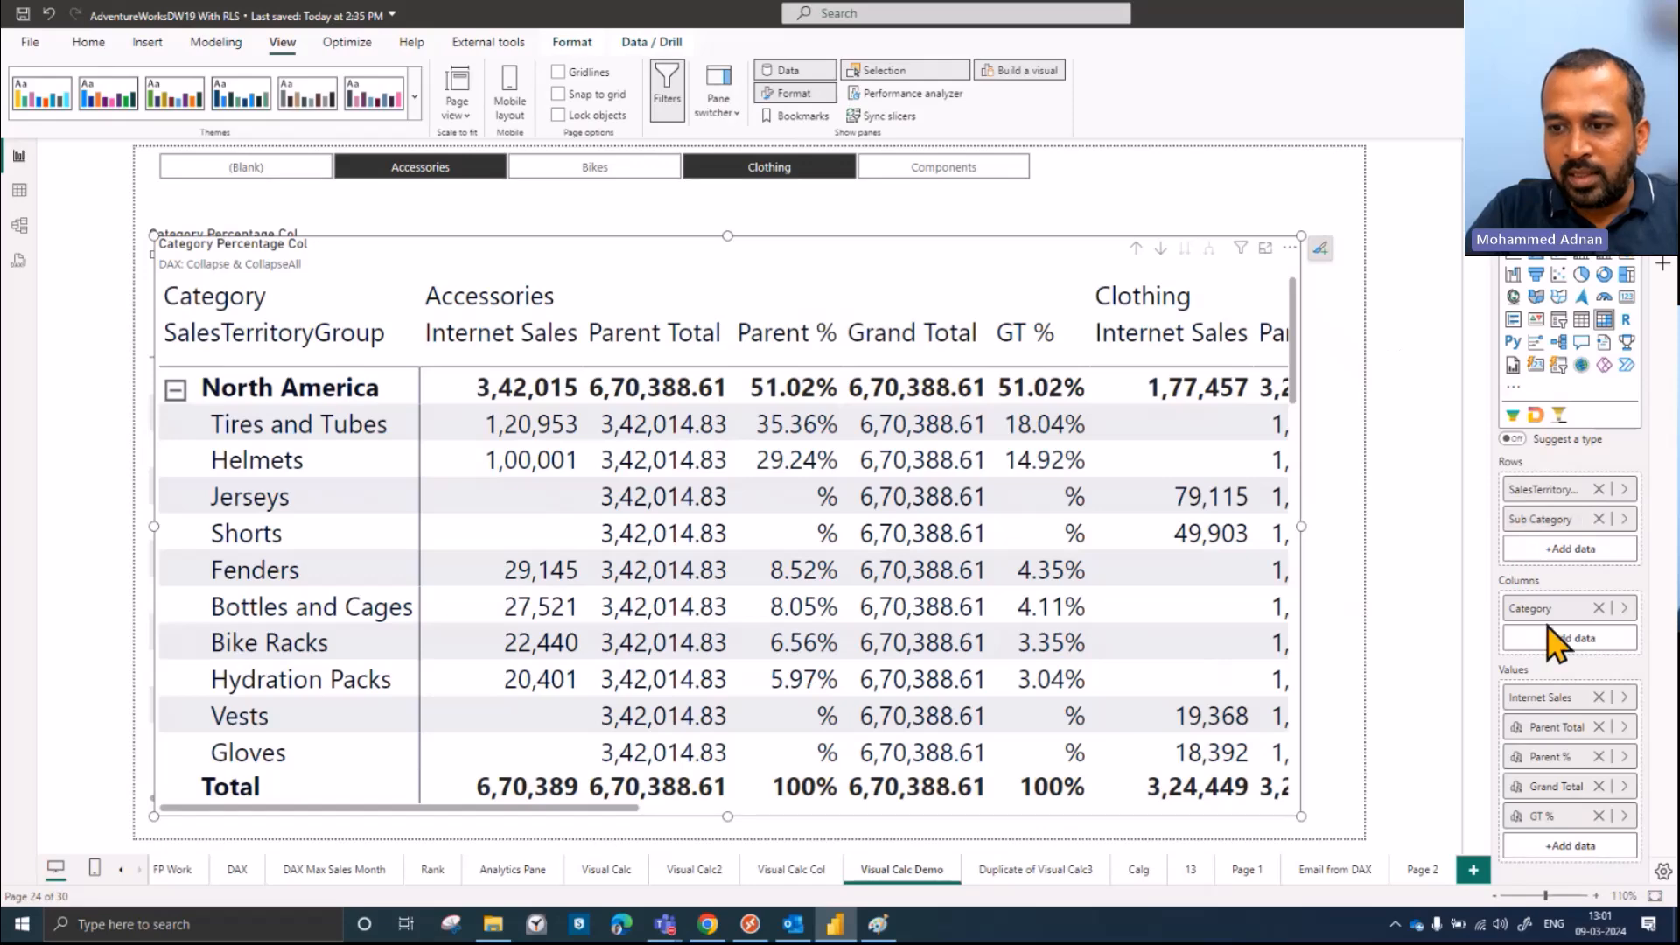
click(1599, 757)
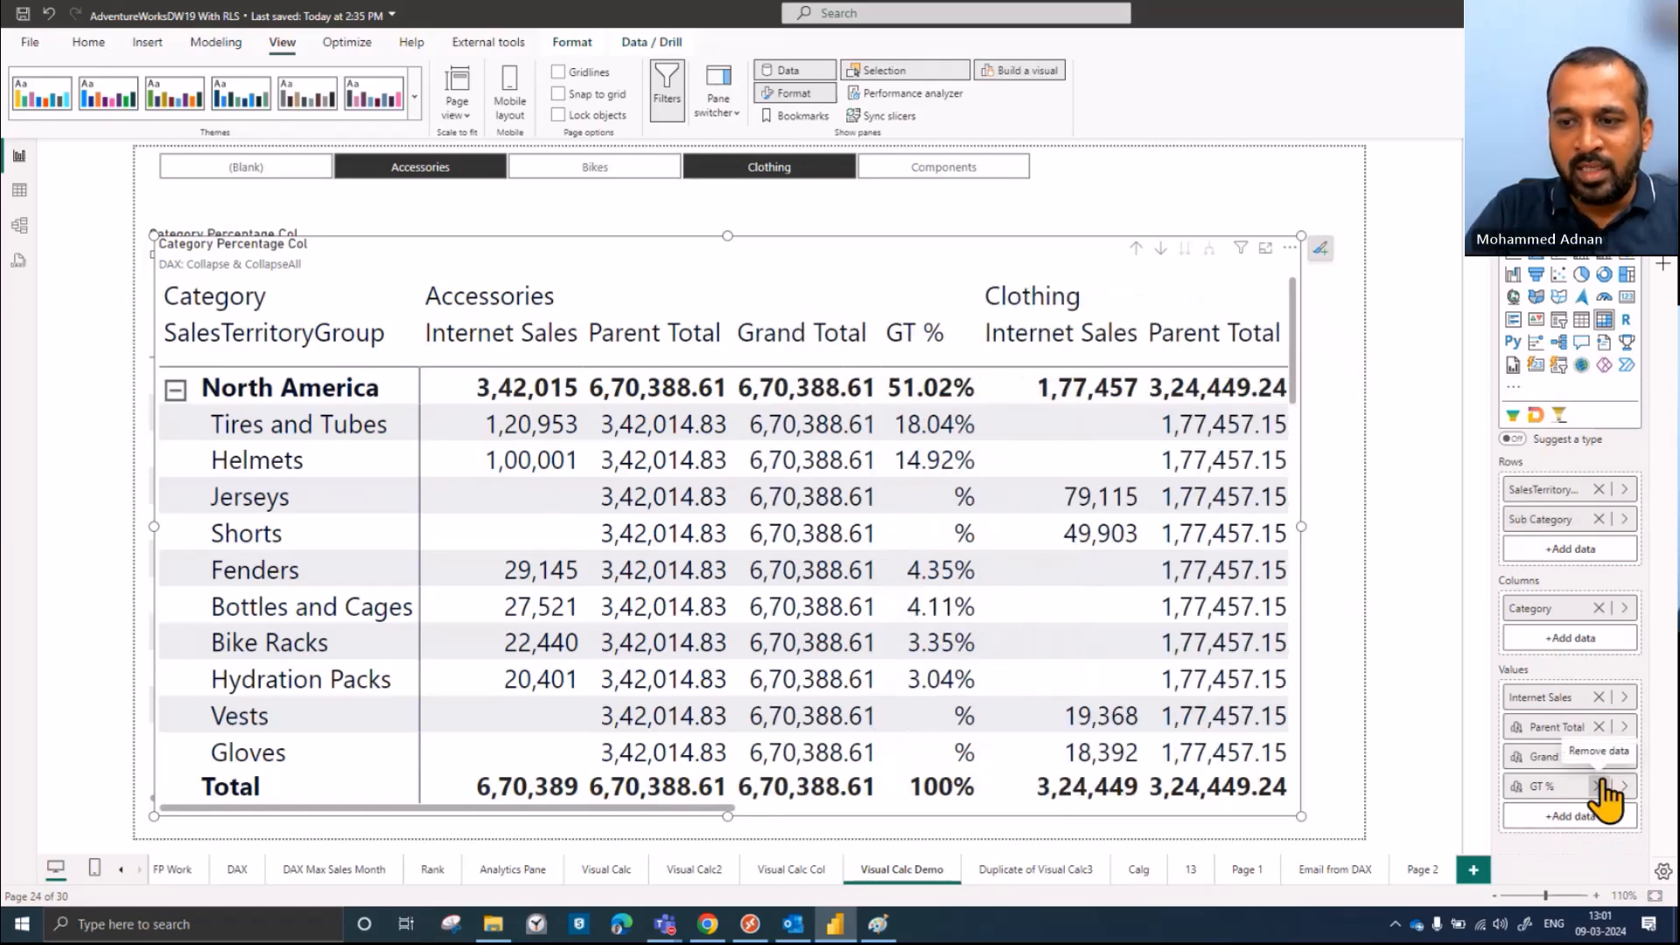
click(1598, 787)
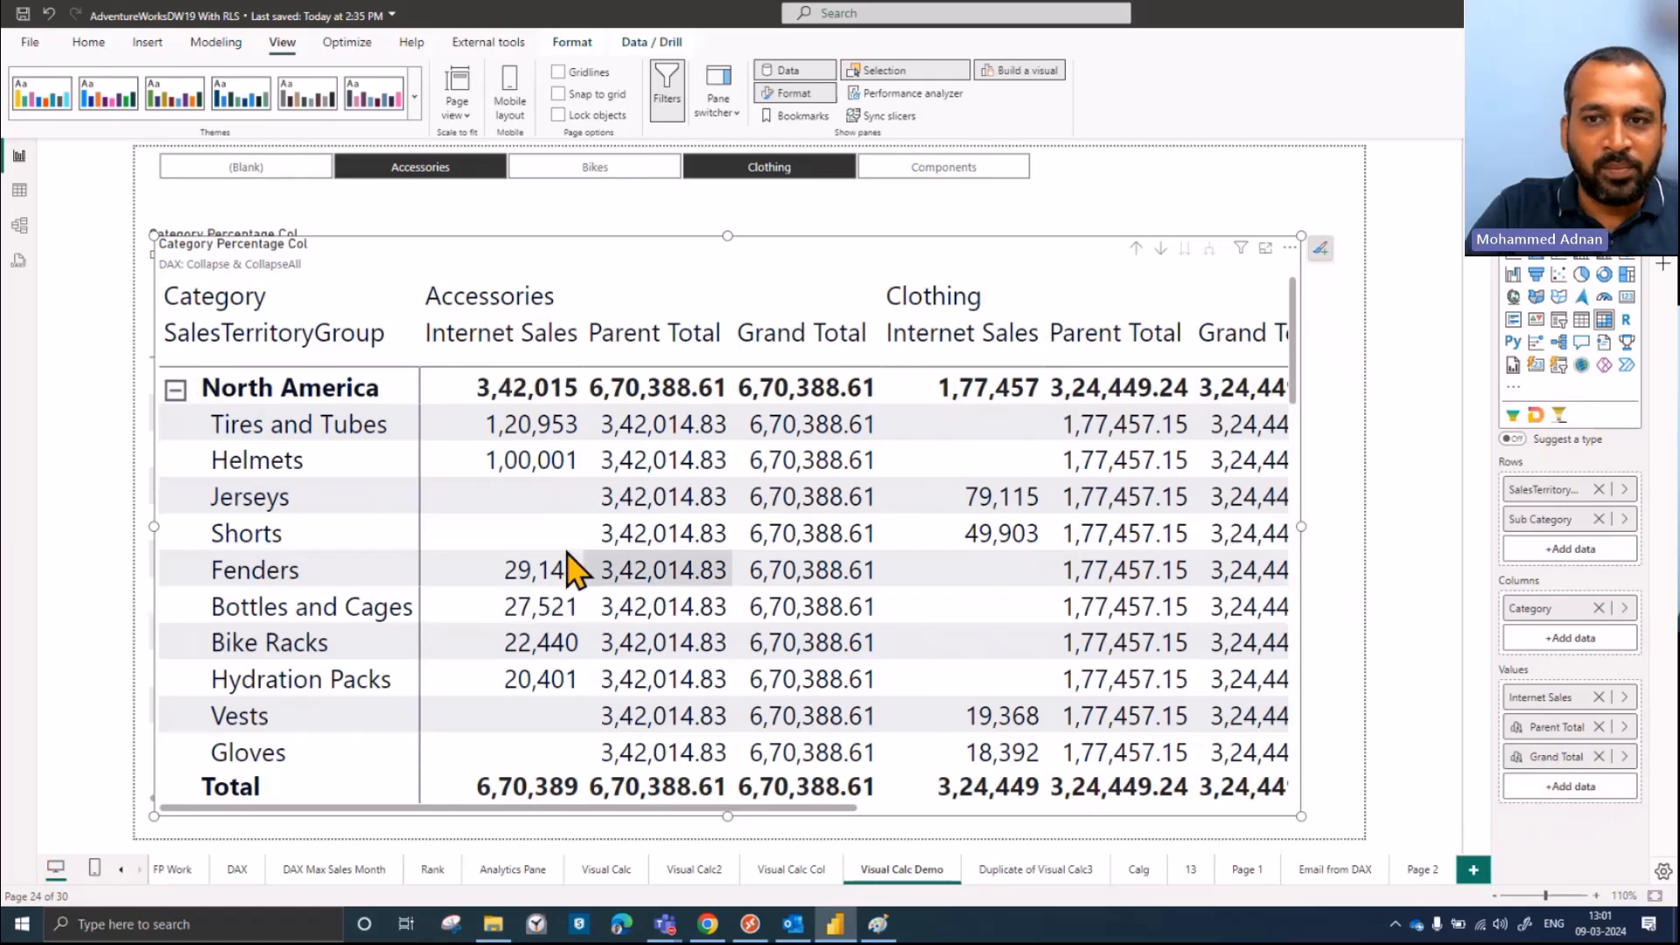
Step: Change the axis argument of the Parent Total COLLAPSE formula to COLUMNS and review the recalculated matrix
click(1625, 753)
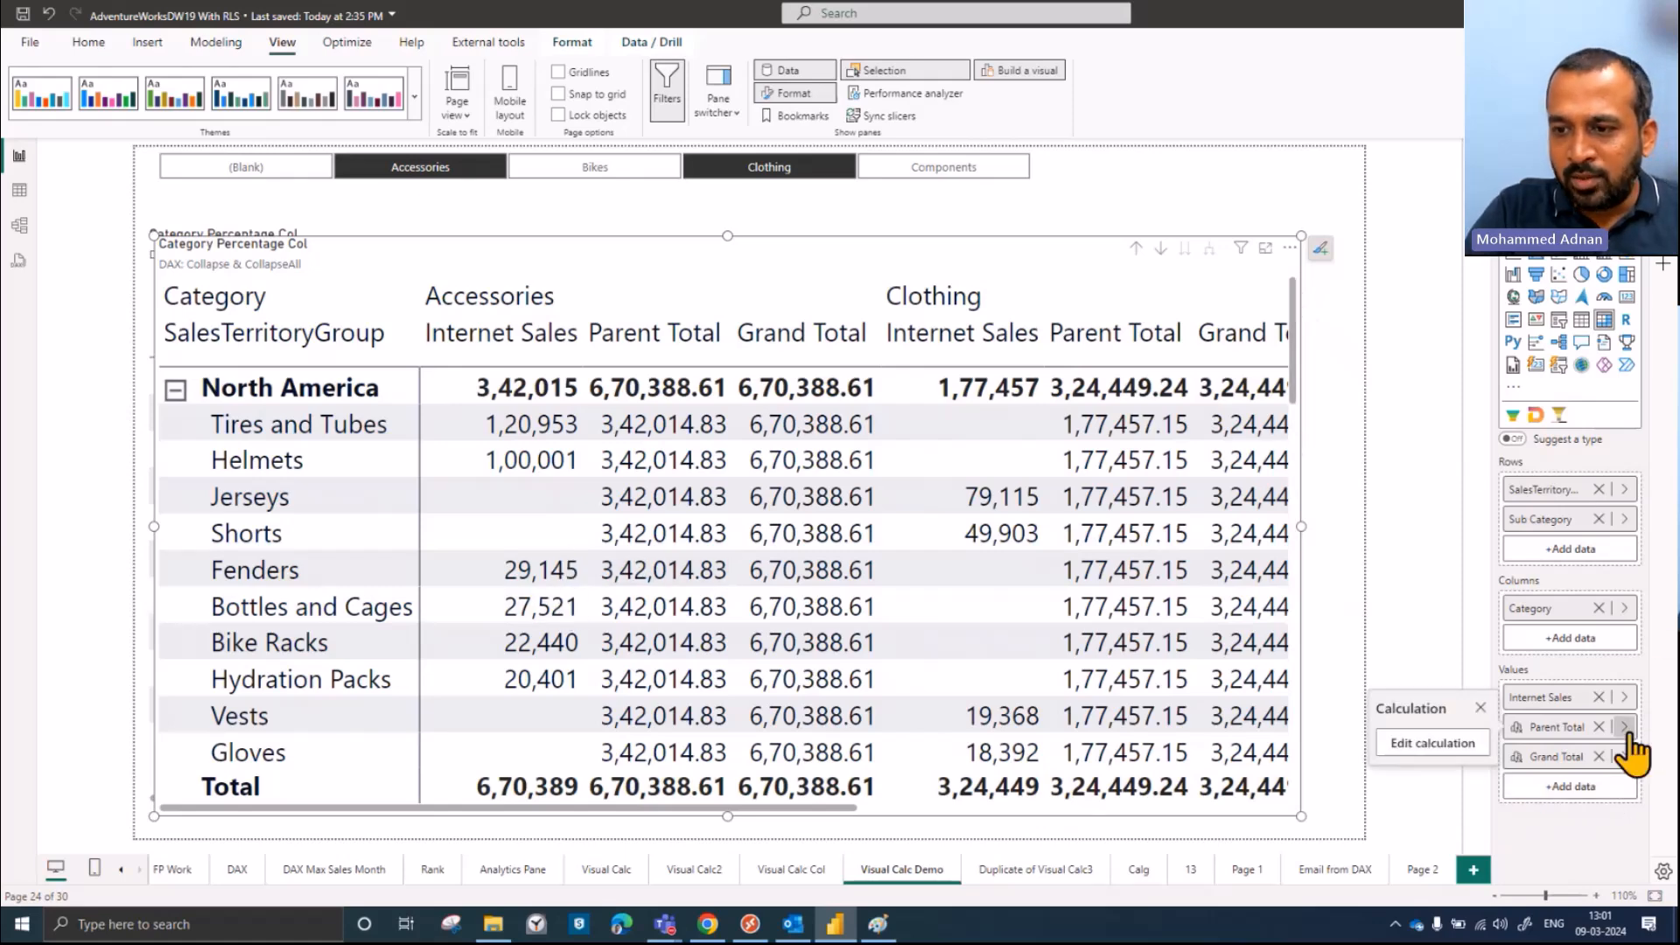
click(1444, 744)
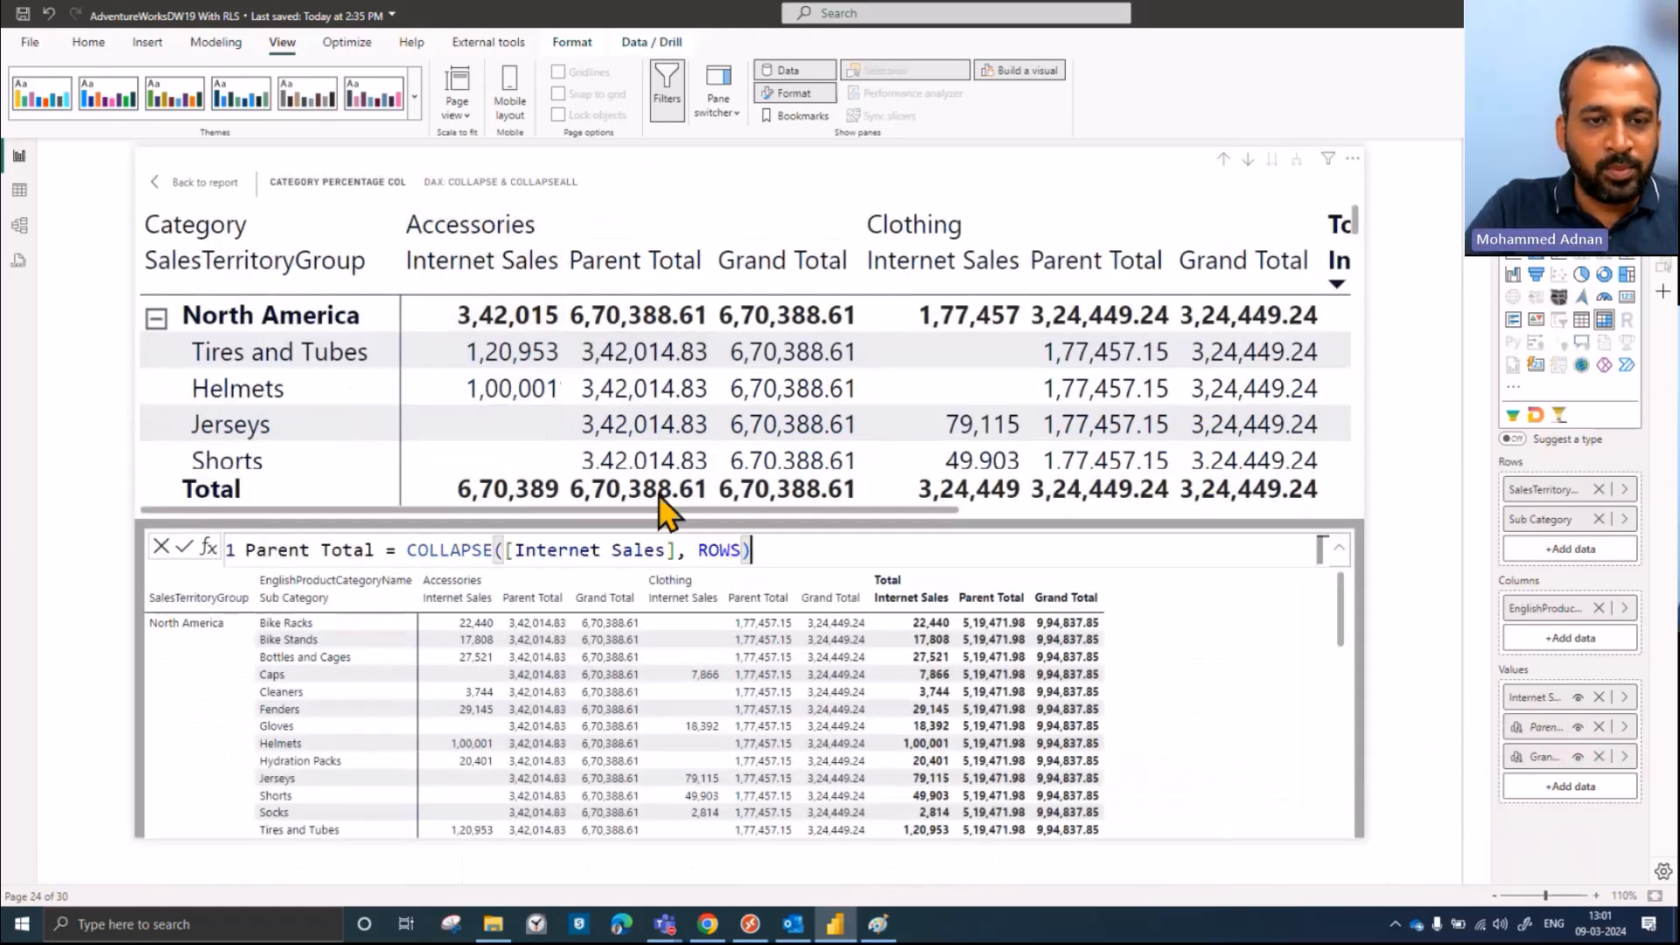
double_click(718, 550)
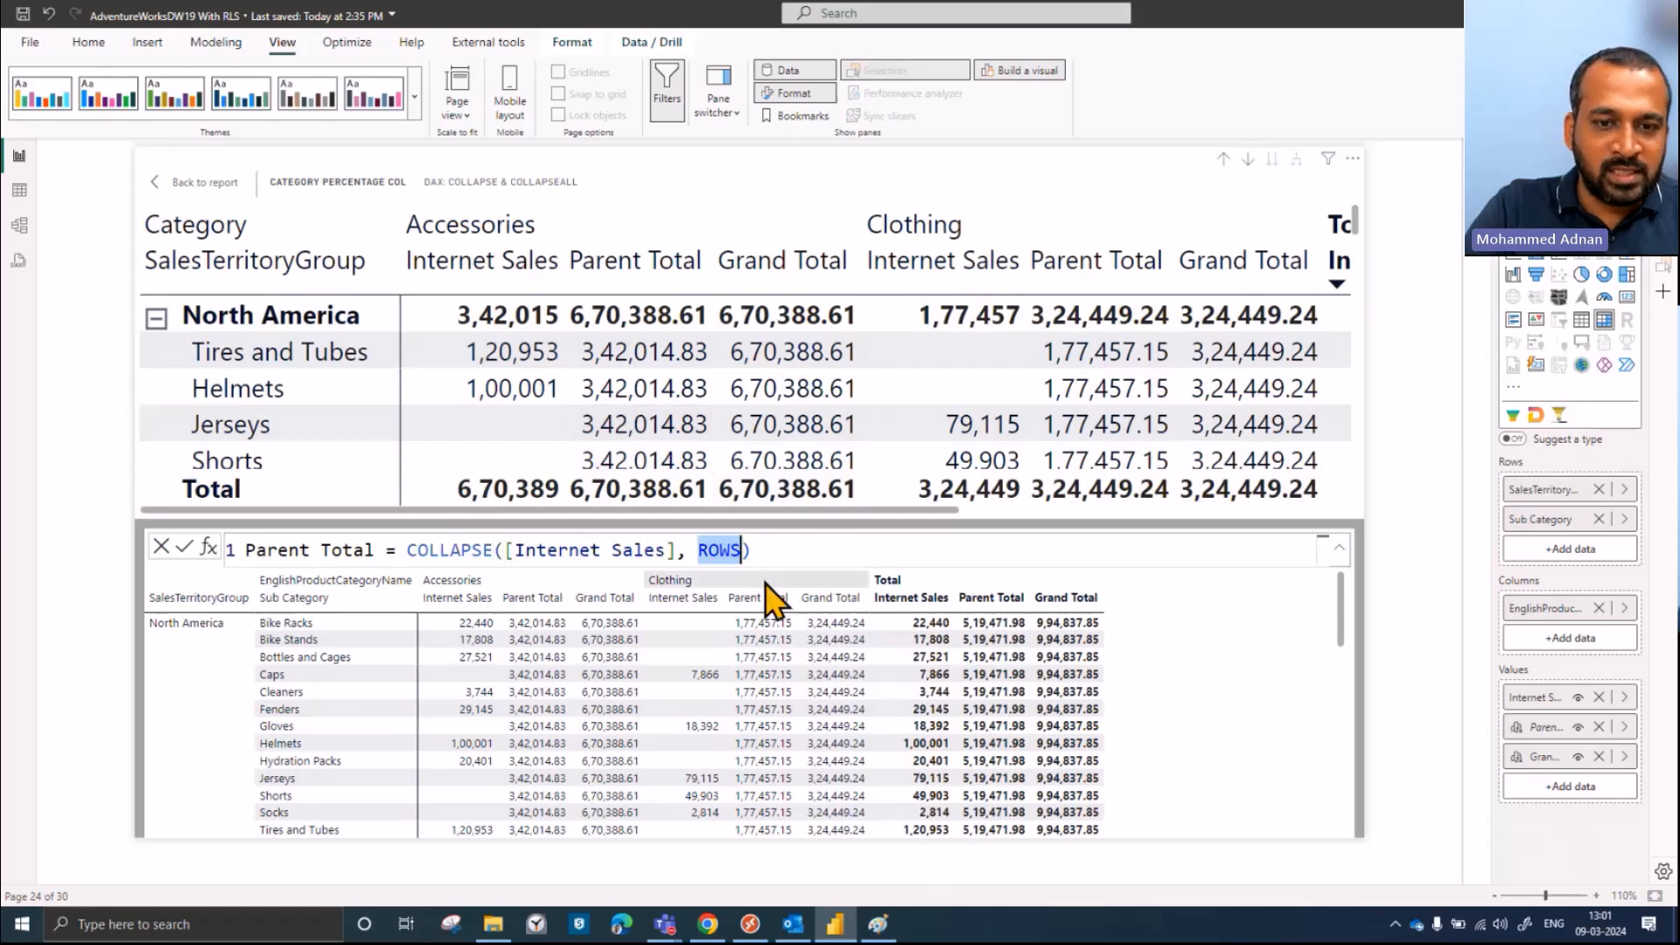
text(colu)
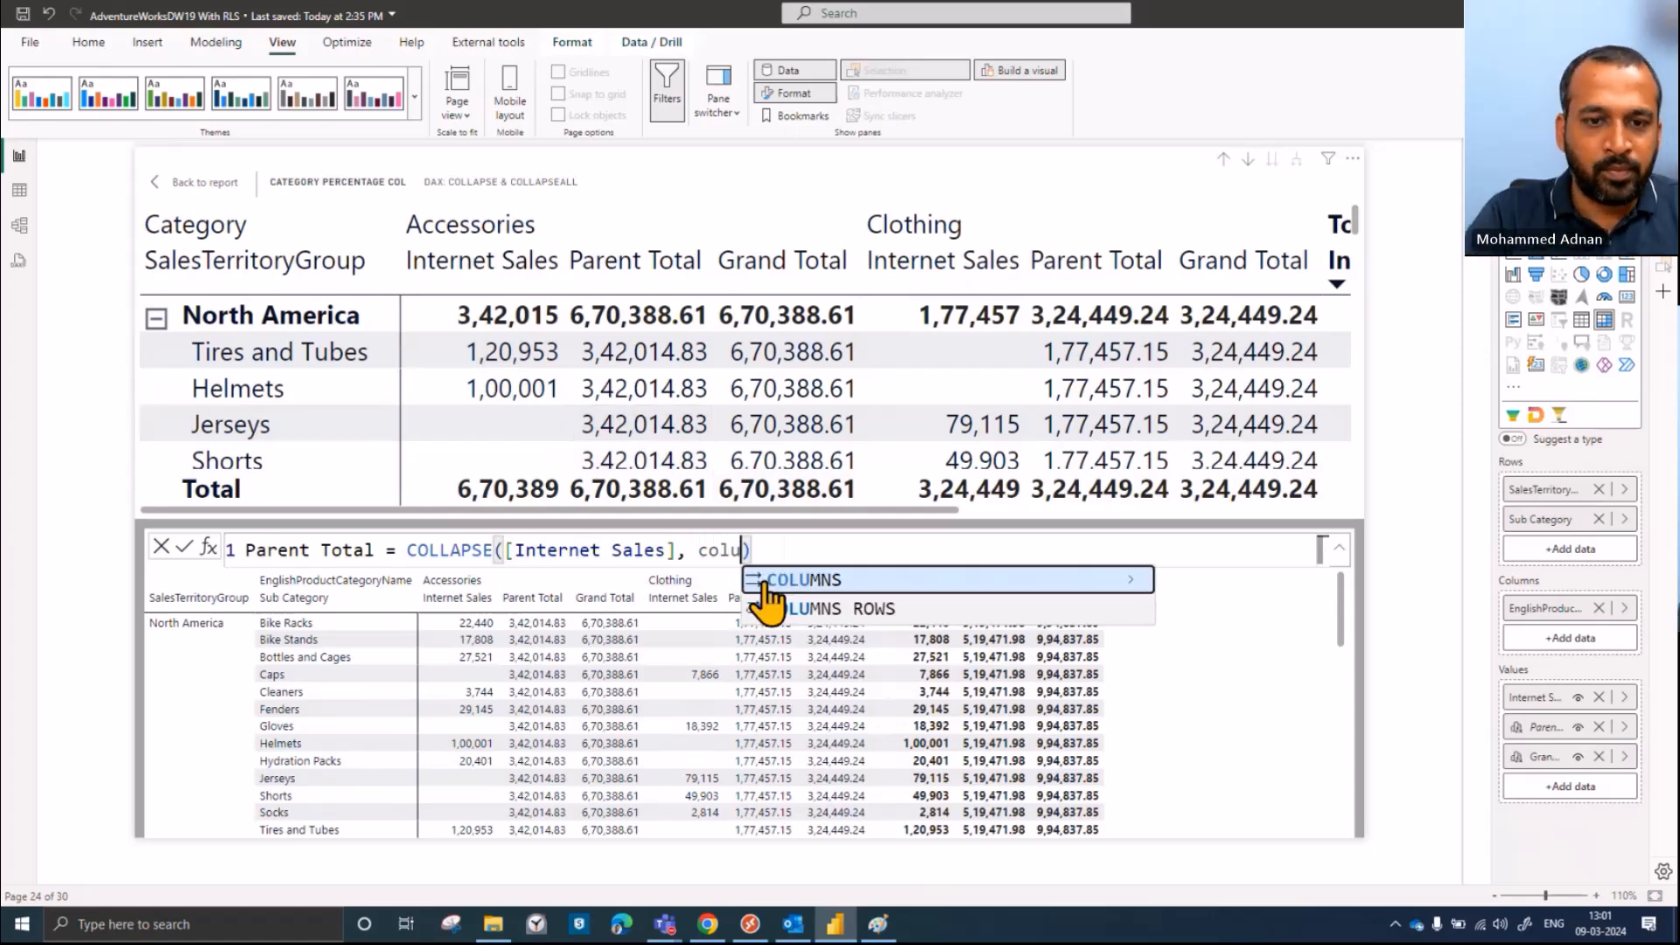
key(Tab)
click(184, 547)
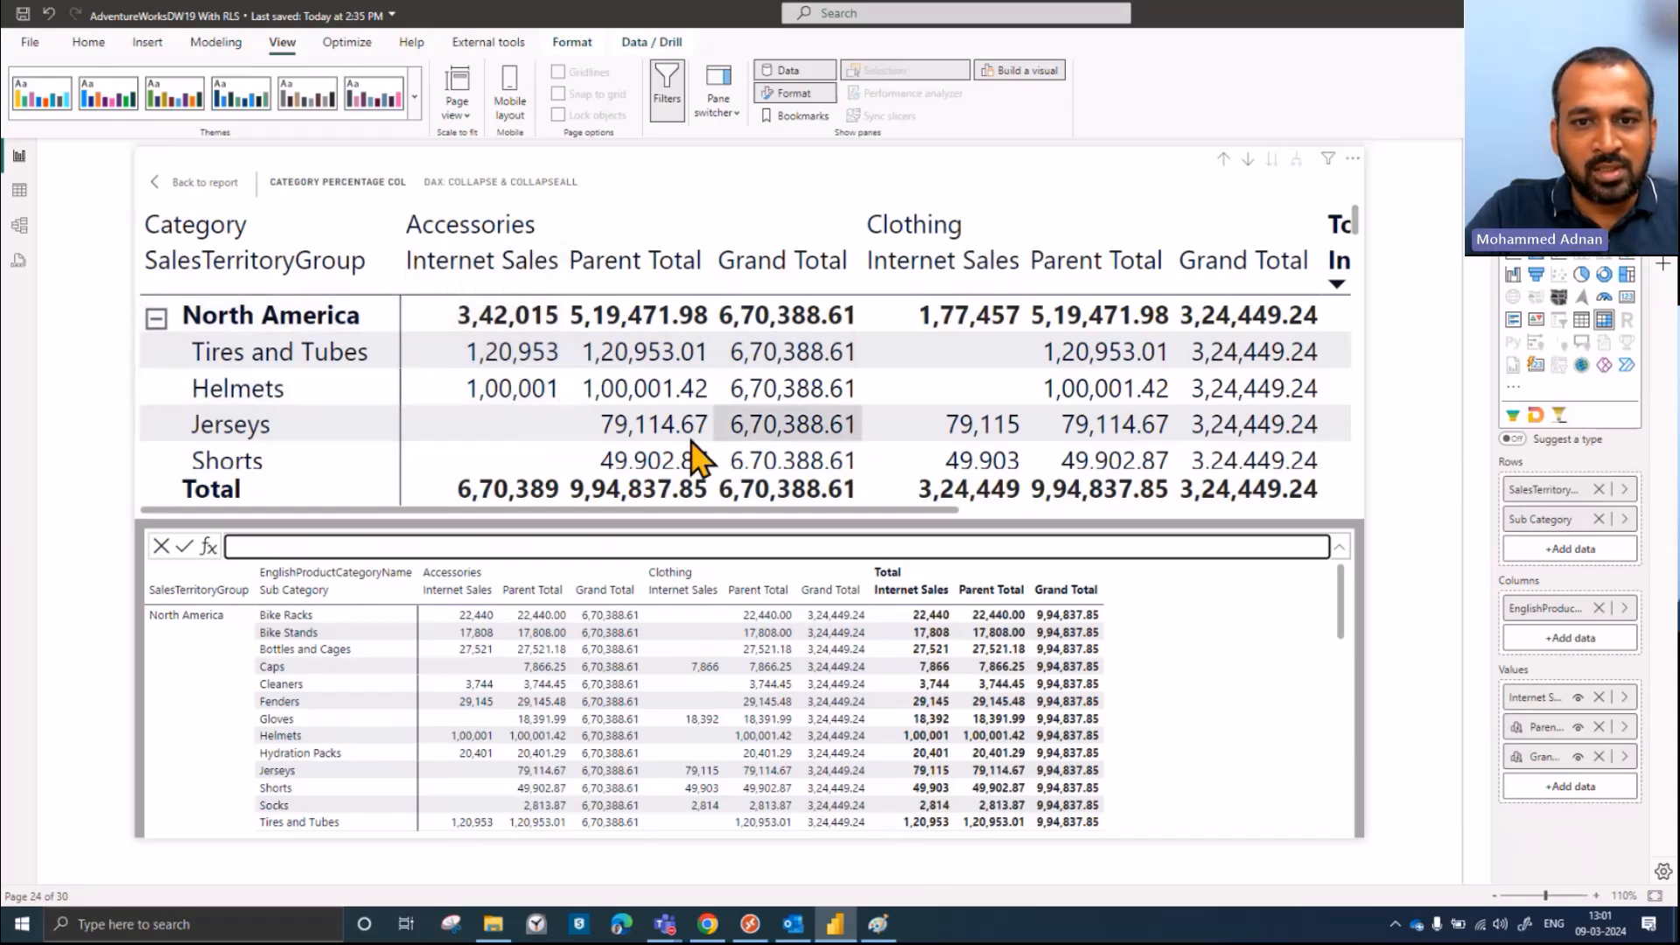
scroll(1012, 412, down, 3)
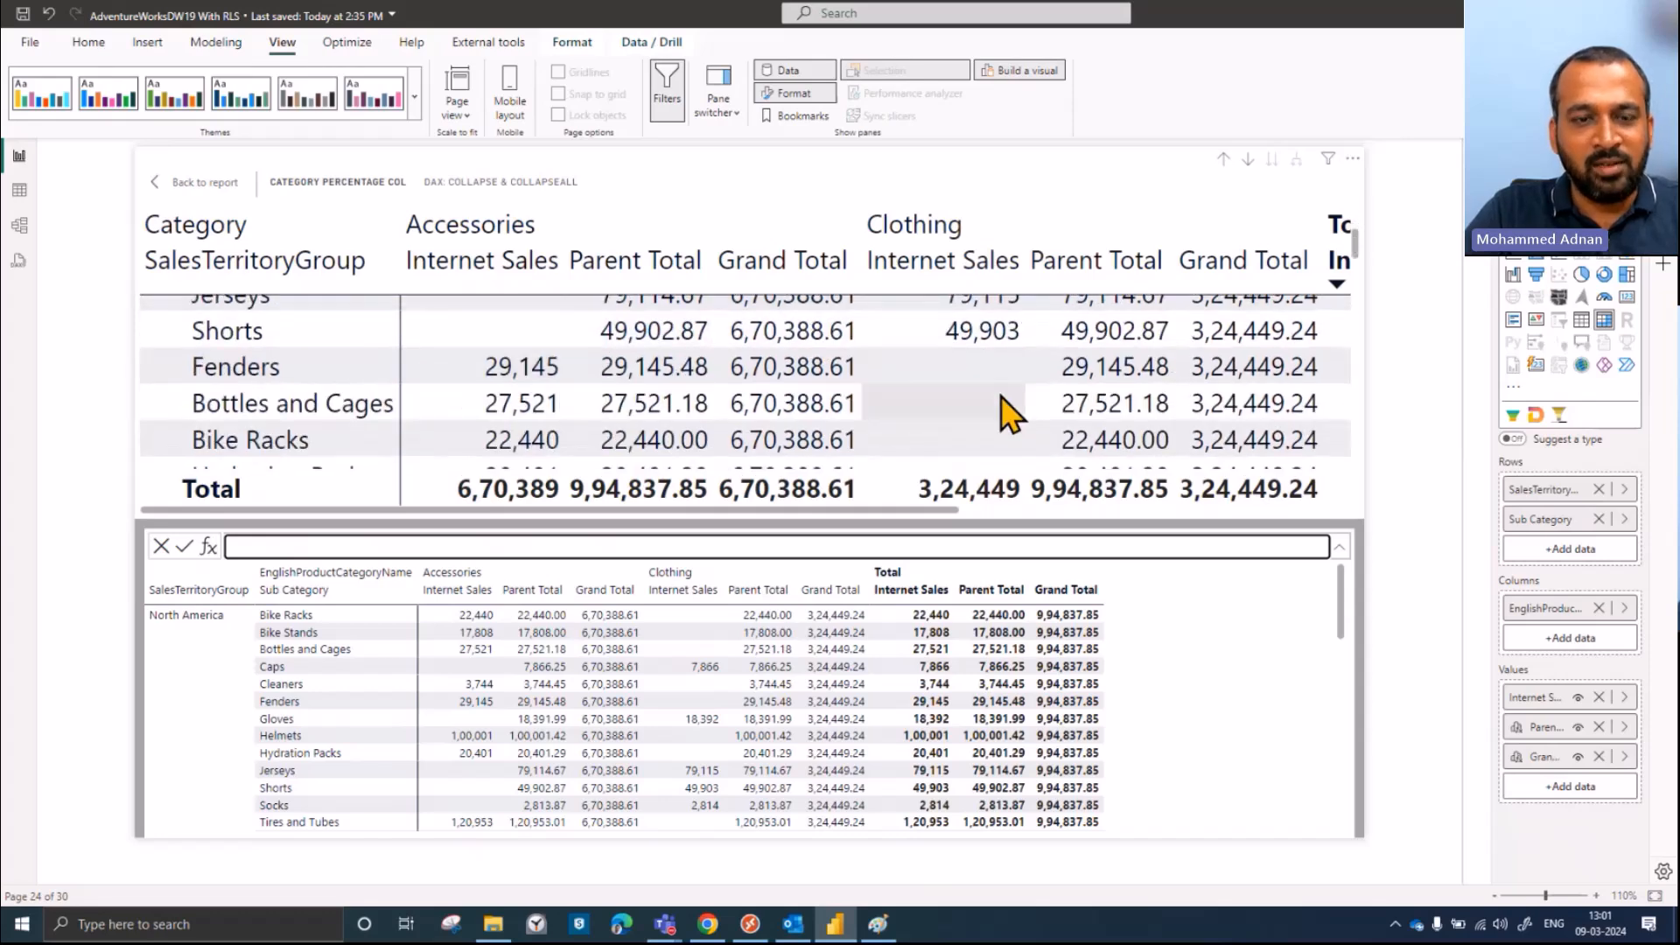
scroll(1114, 318, down, 4)
scroll(1005, 412, up, 7)
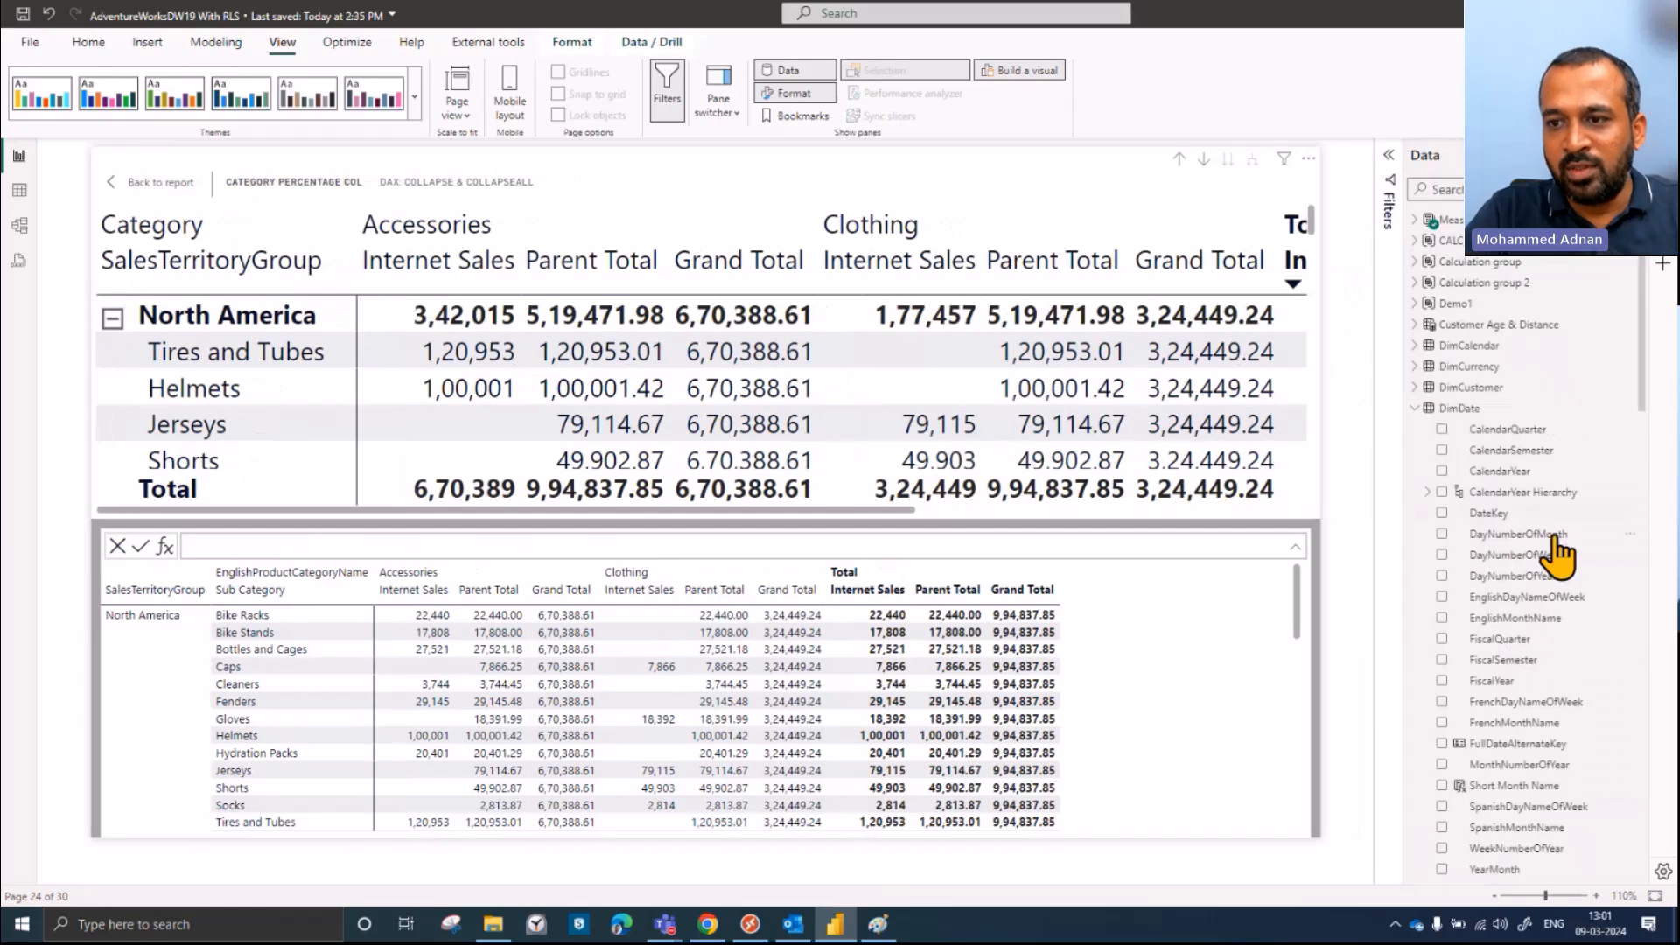
Step: Replace the product category field on the matrix columns with Gender from the DimCustomer table
click(1425, 408)
click(1427, 409)
click(1537, 448)
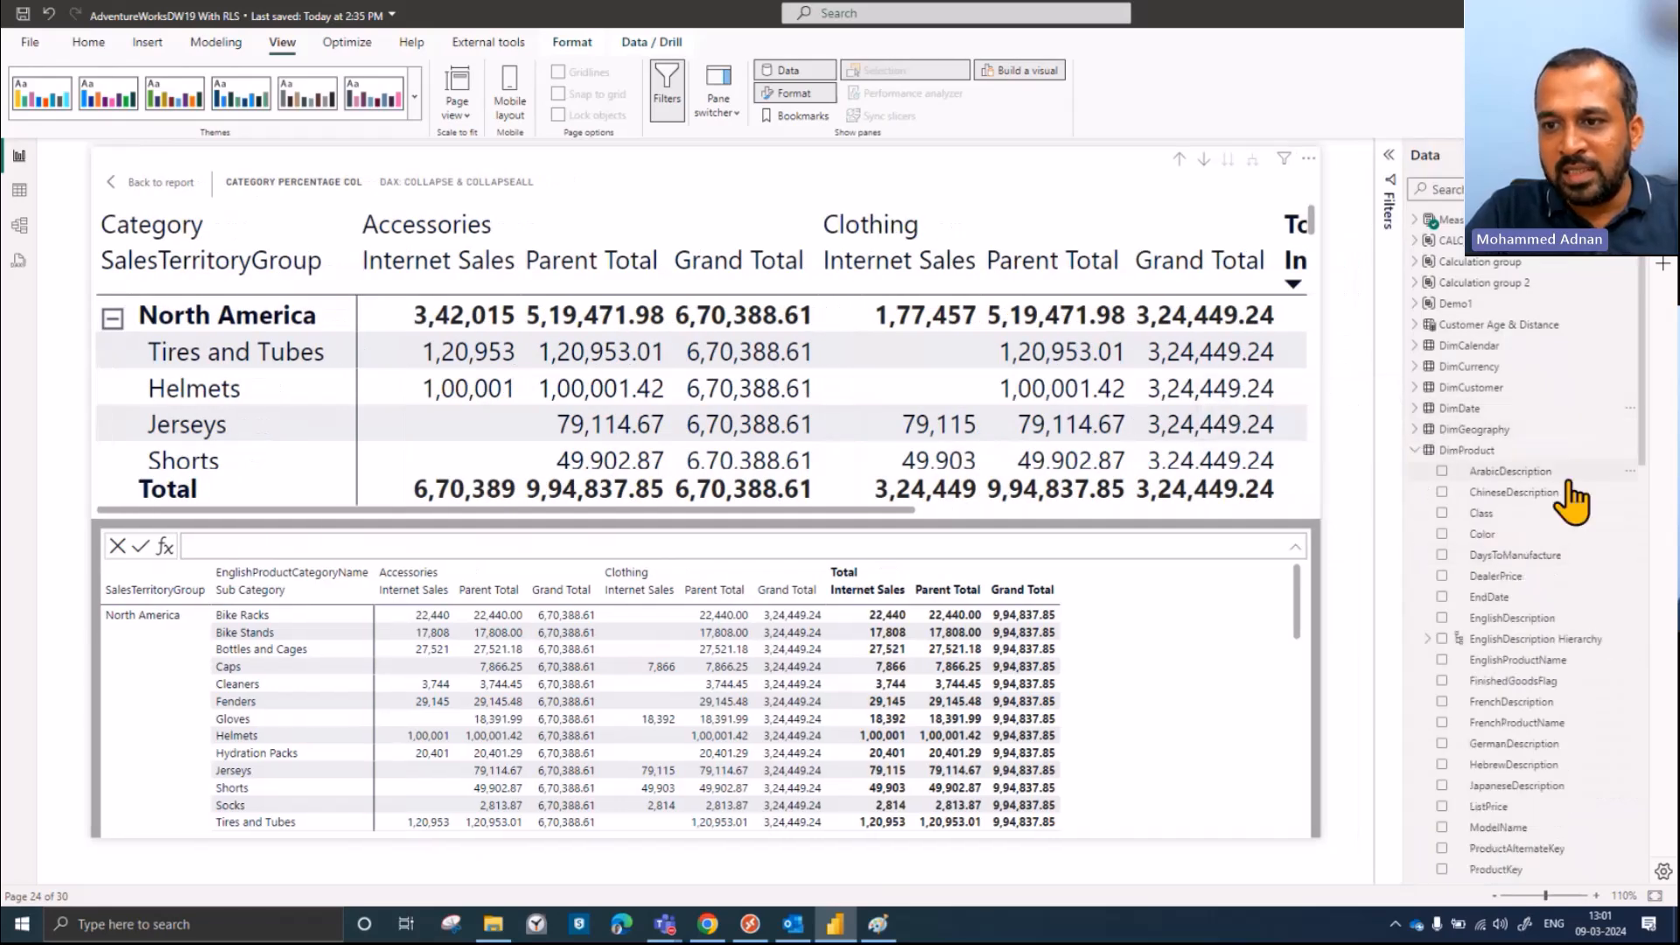
click(1439, 450)
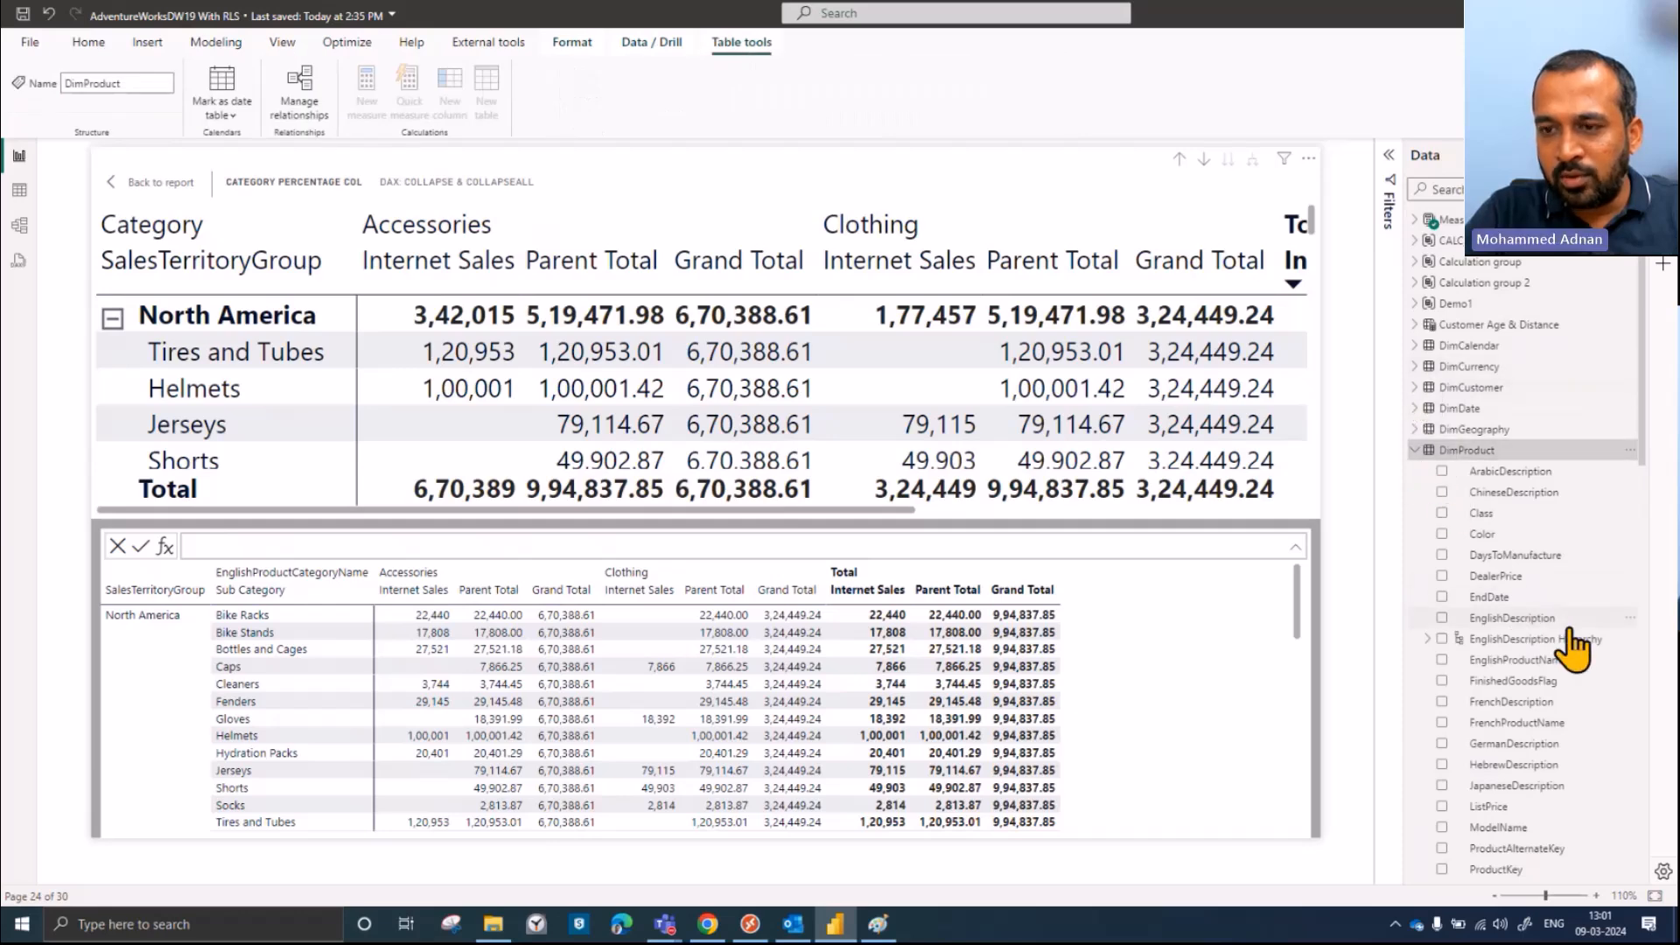
click(1415, 388)
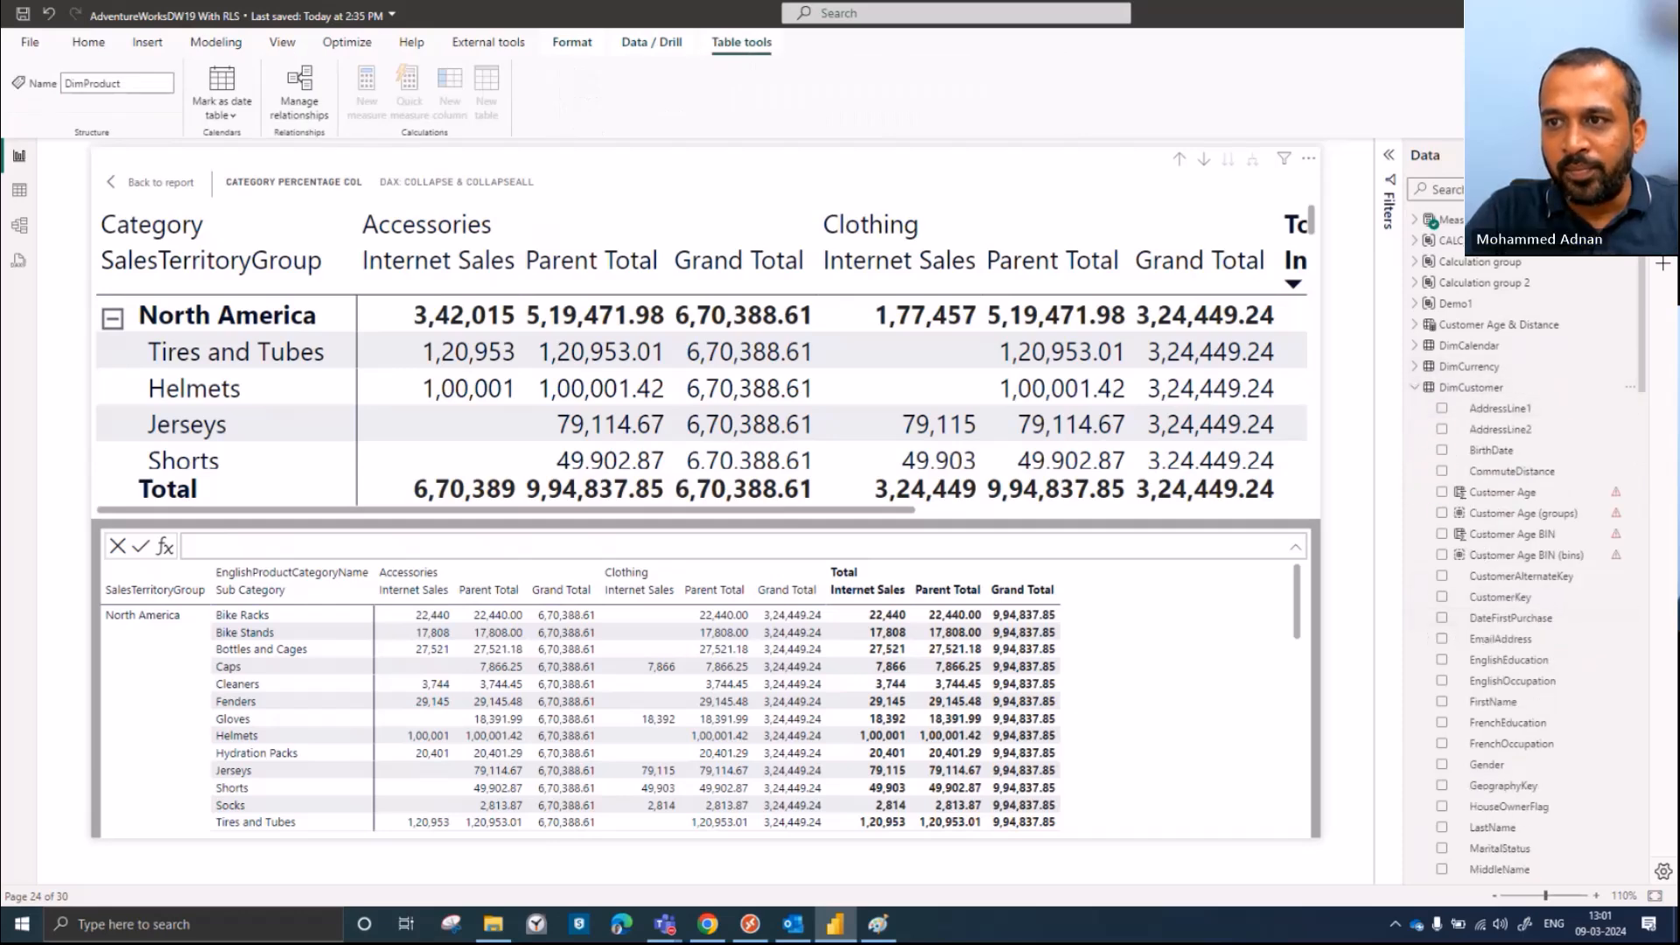
click(1664, 190)
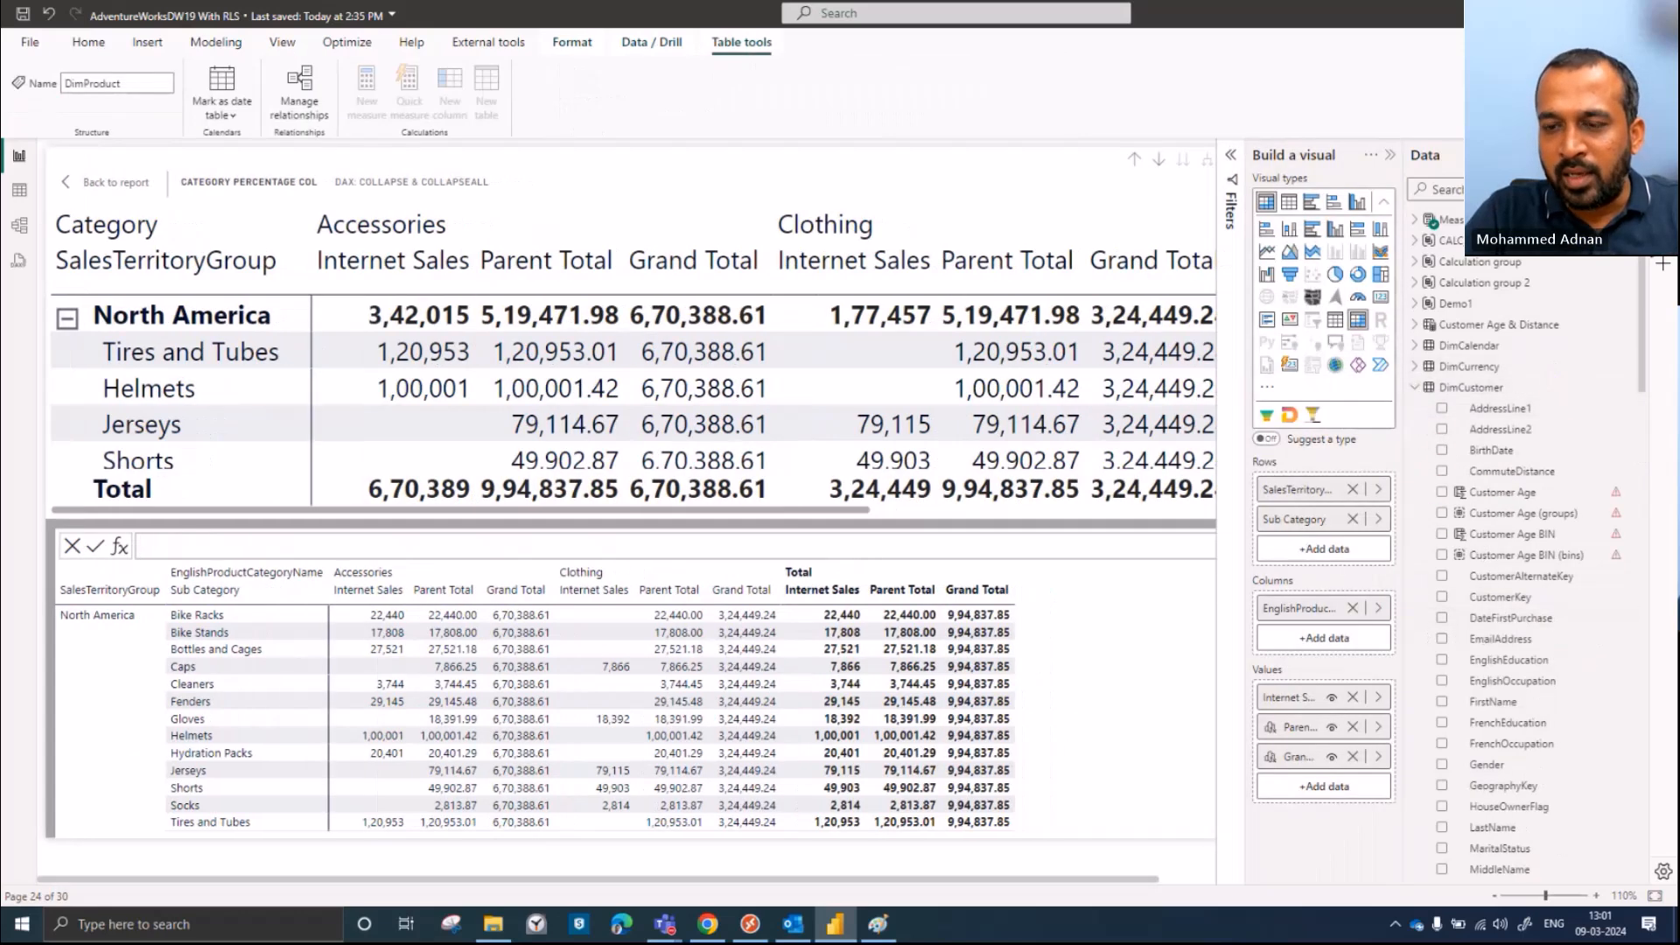
click(1352, 609)
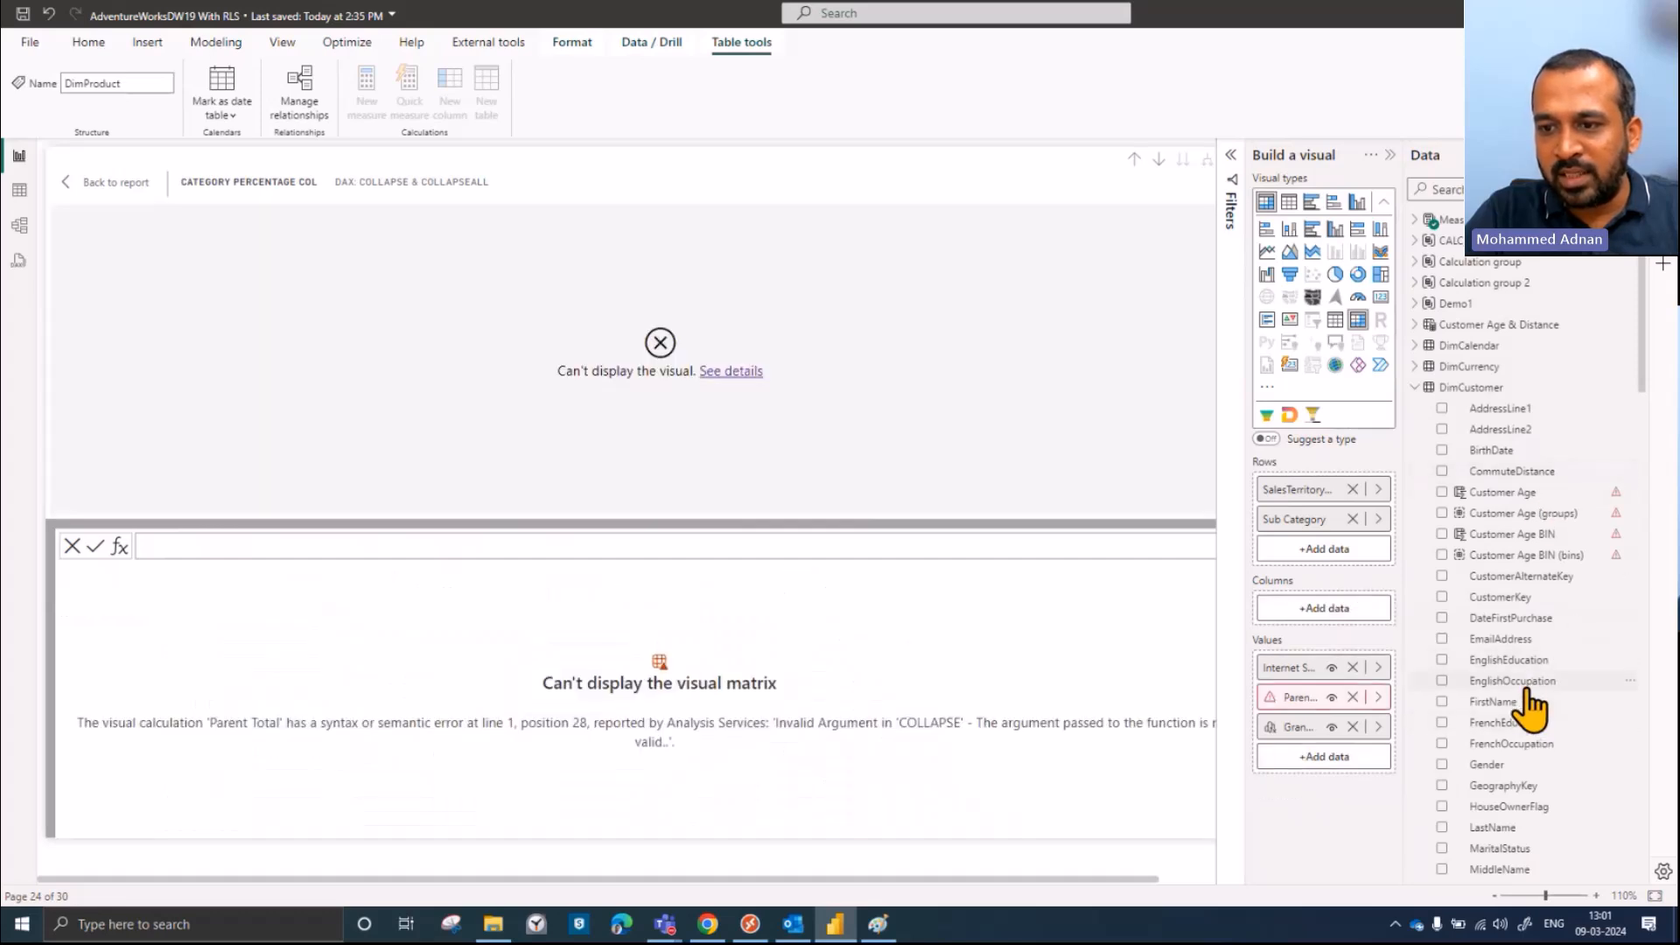
drag(1512, 761, 1324, 612)
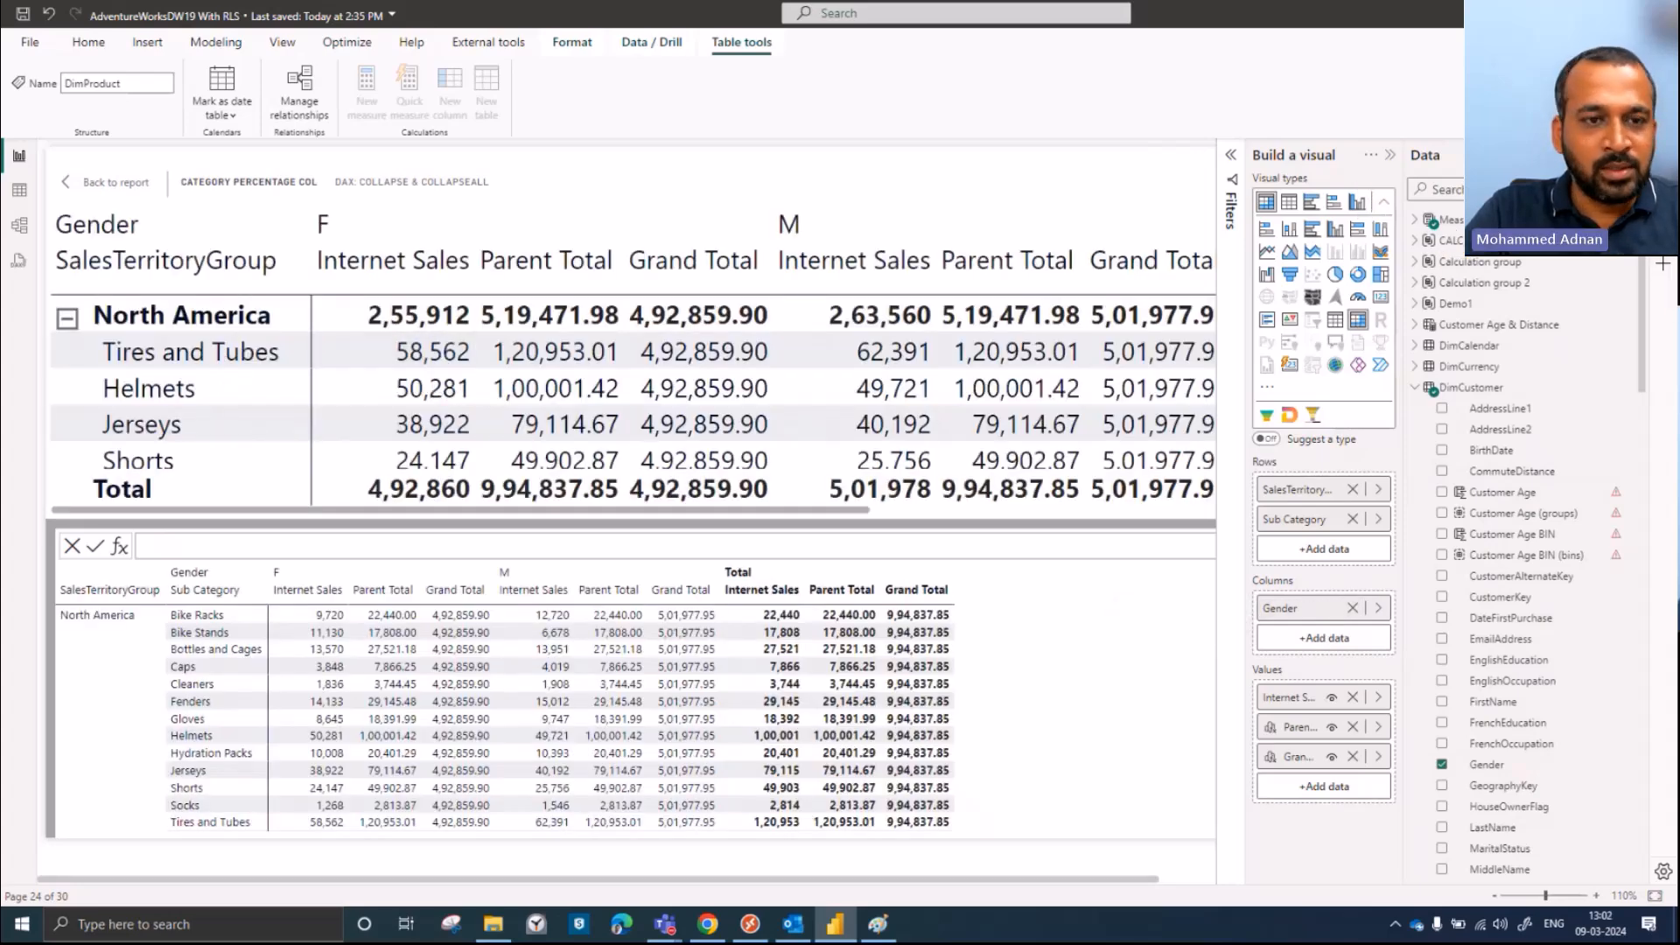
click(1636, 155)
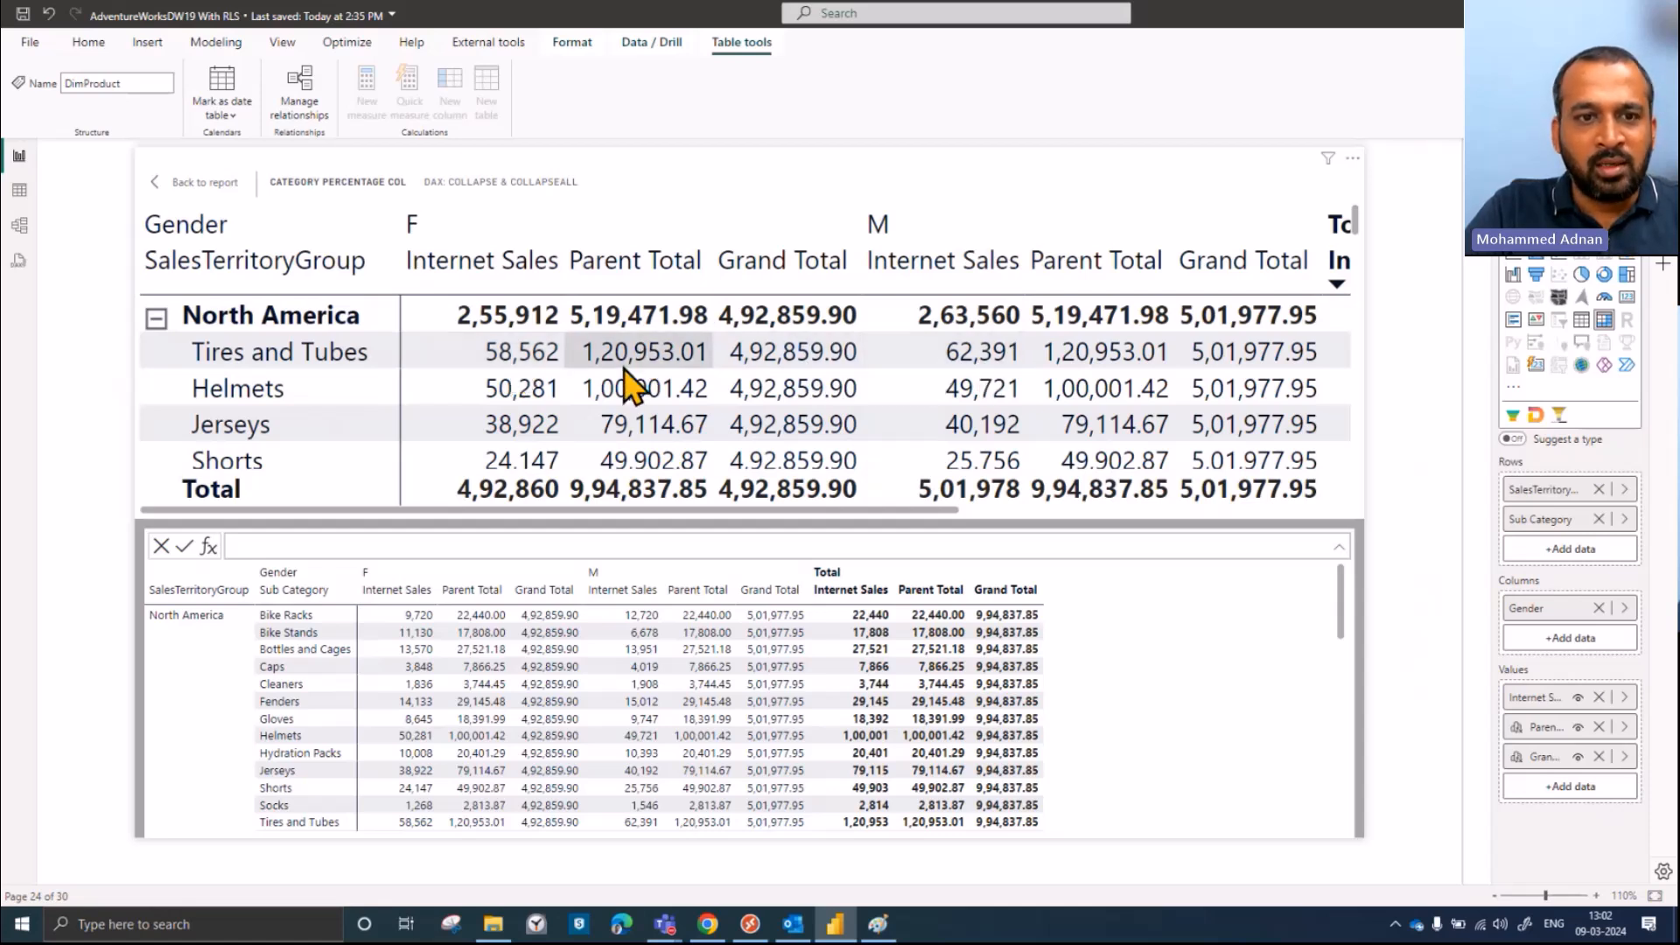
Step: Launch Calculator and add the F and M Internet Sales for Tires and Tubes, 58562 + 62391
key(super+r)
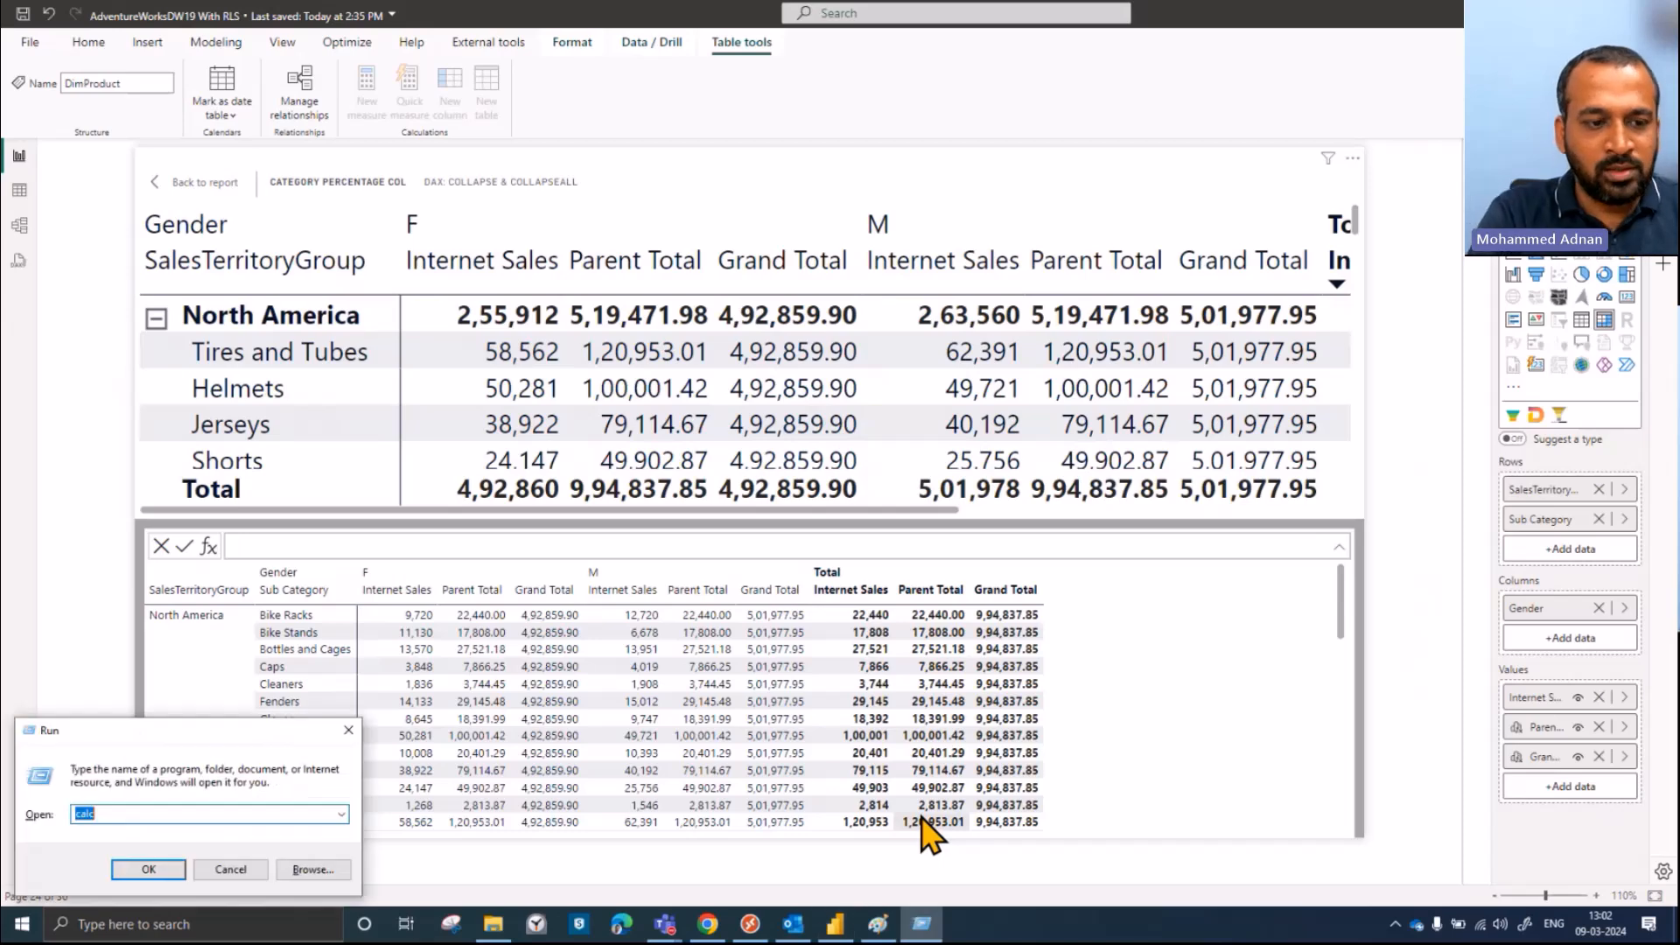
key(Return)
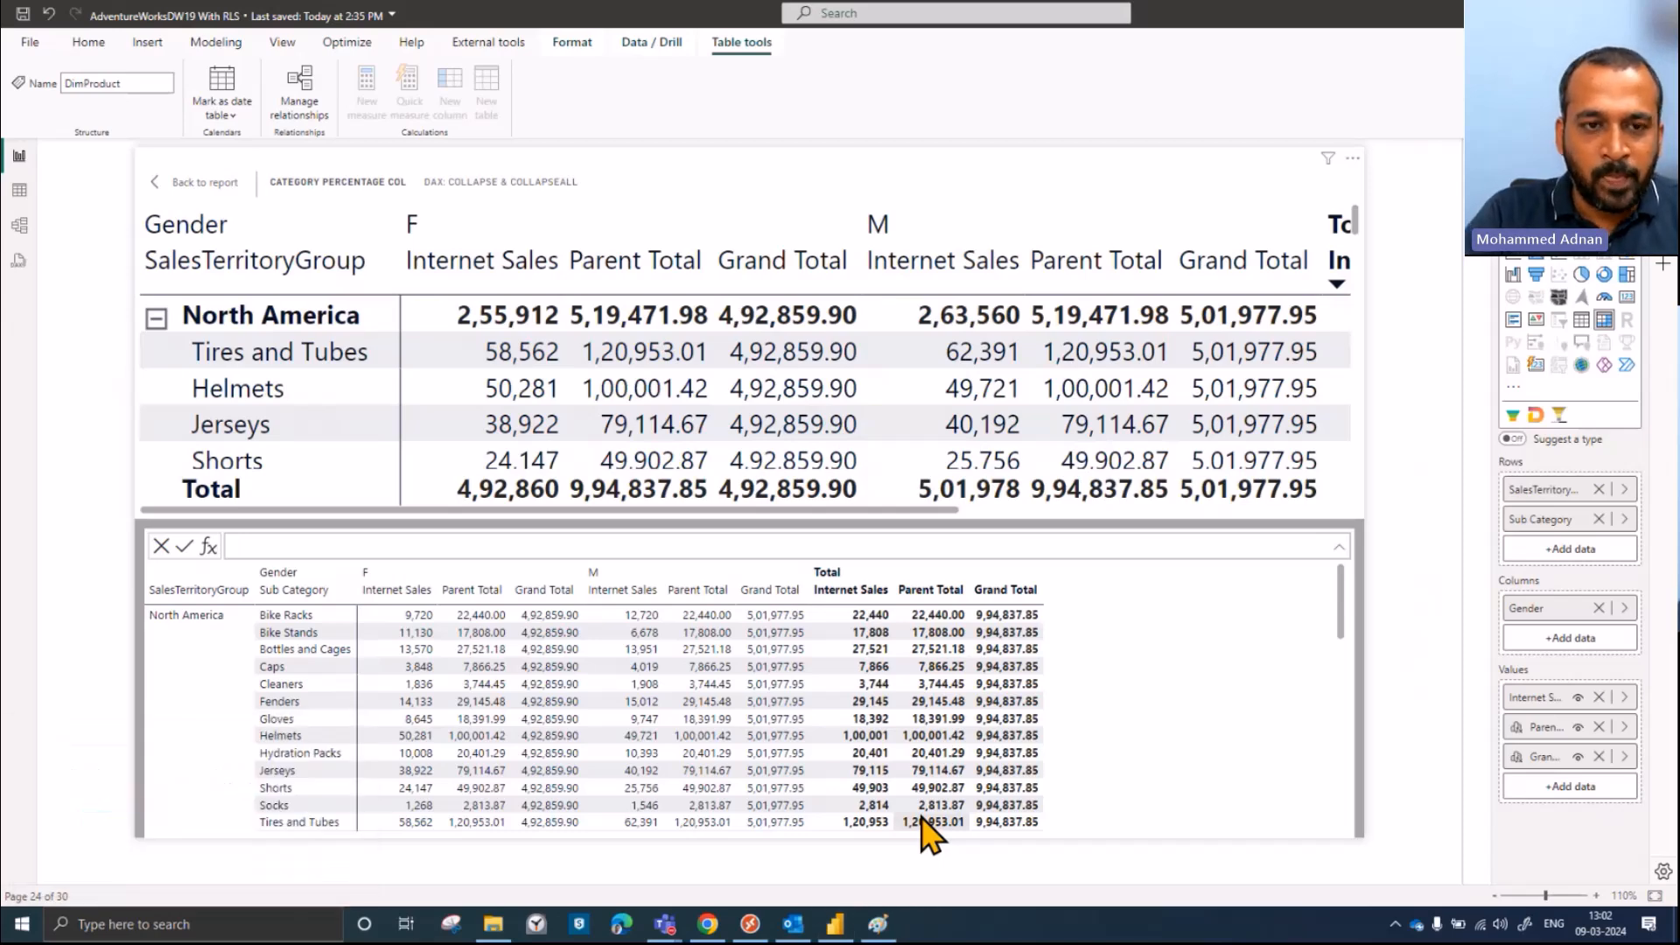
text(58562 + )
text(62,391)
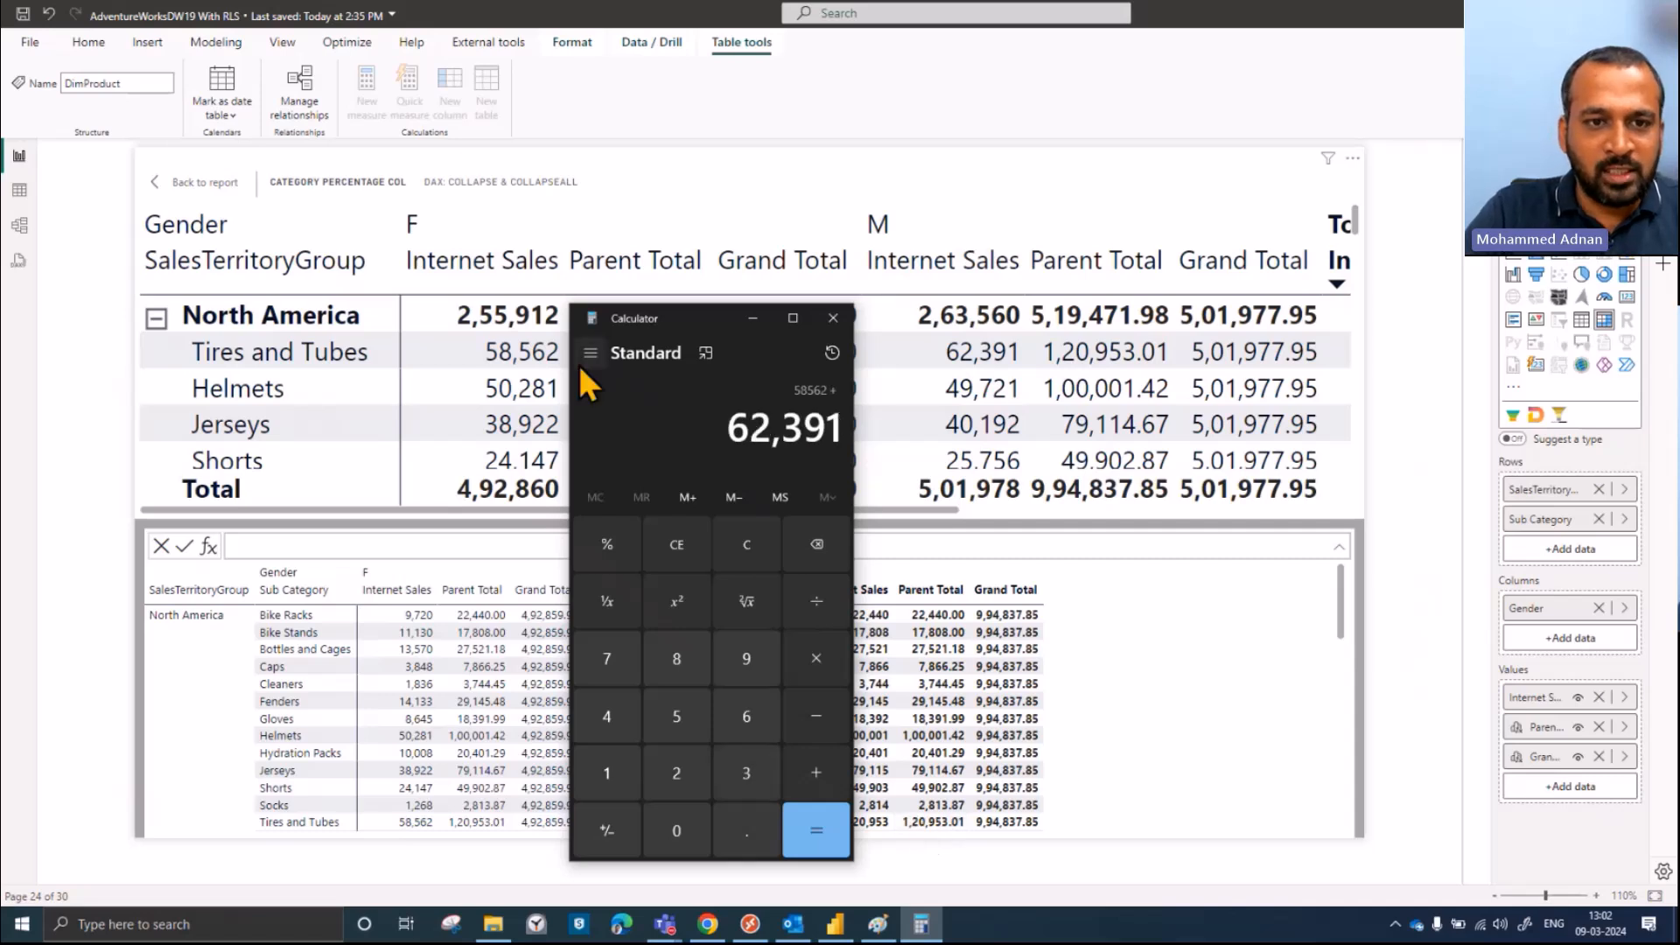
key(Return)
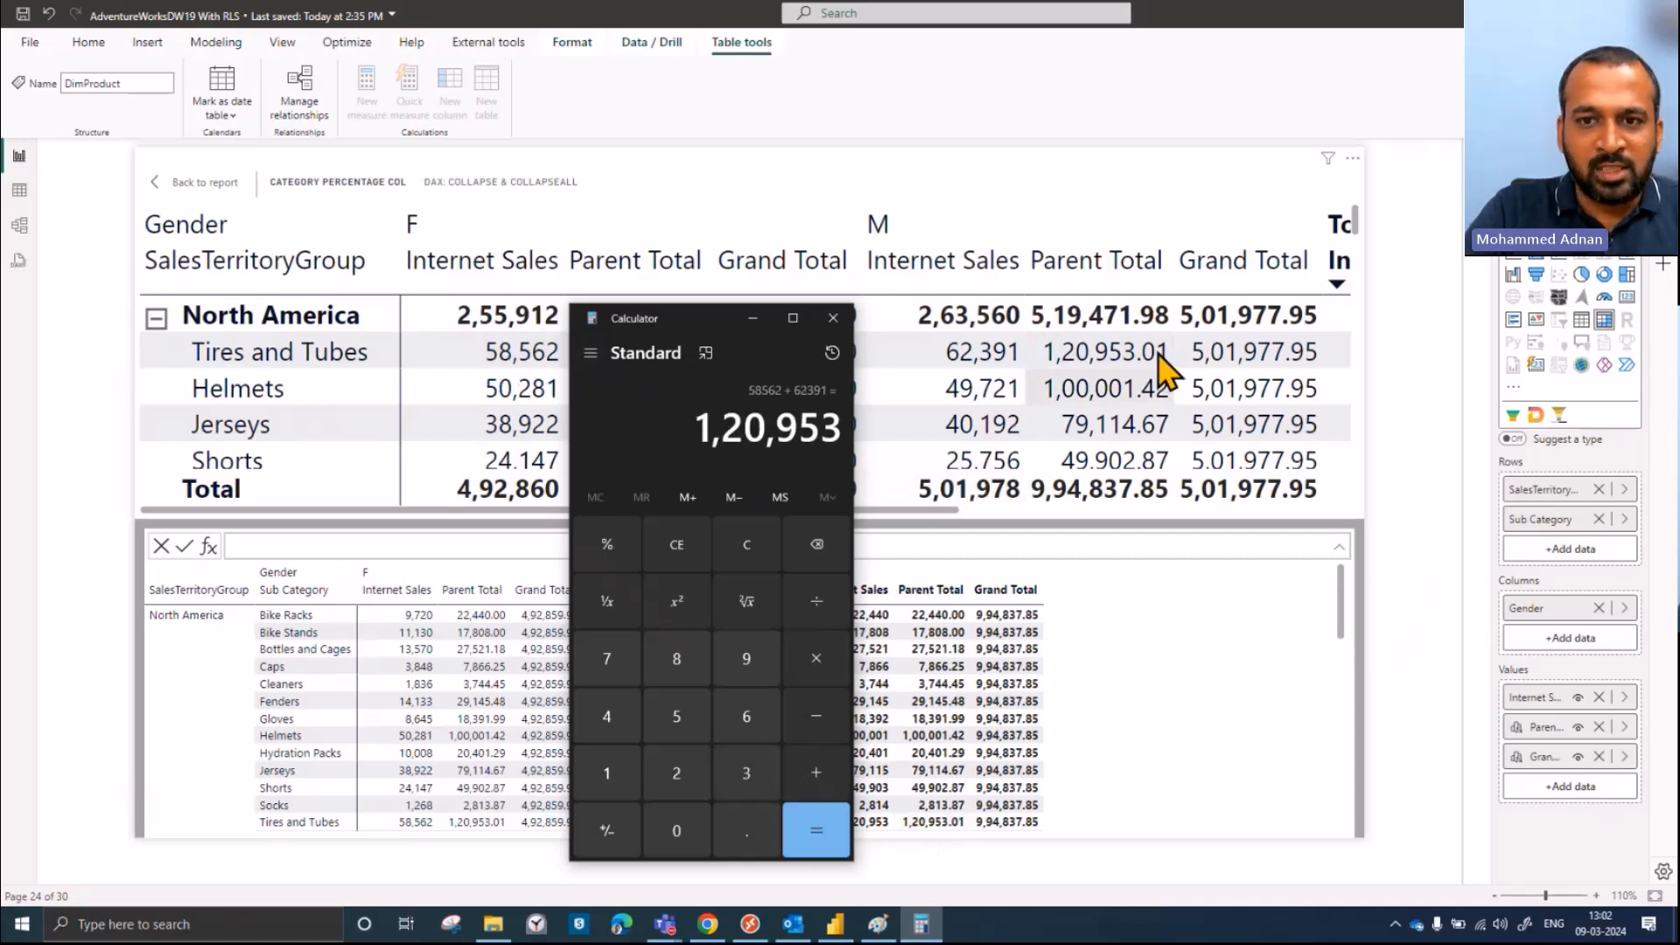
Step: Add the F and M Internet Sales for Helmets, 50281 + 49721, to compare with Parent Total
drag(675, 324, 674, 448)
text(50)
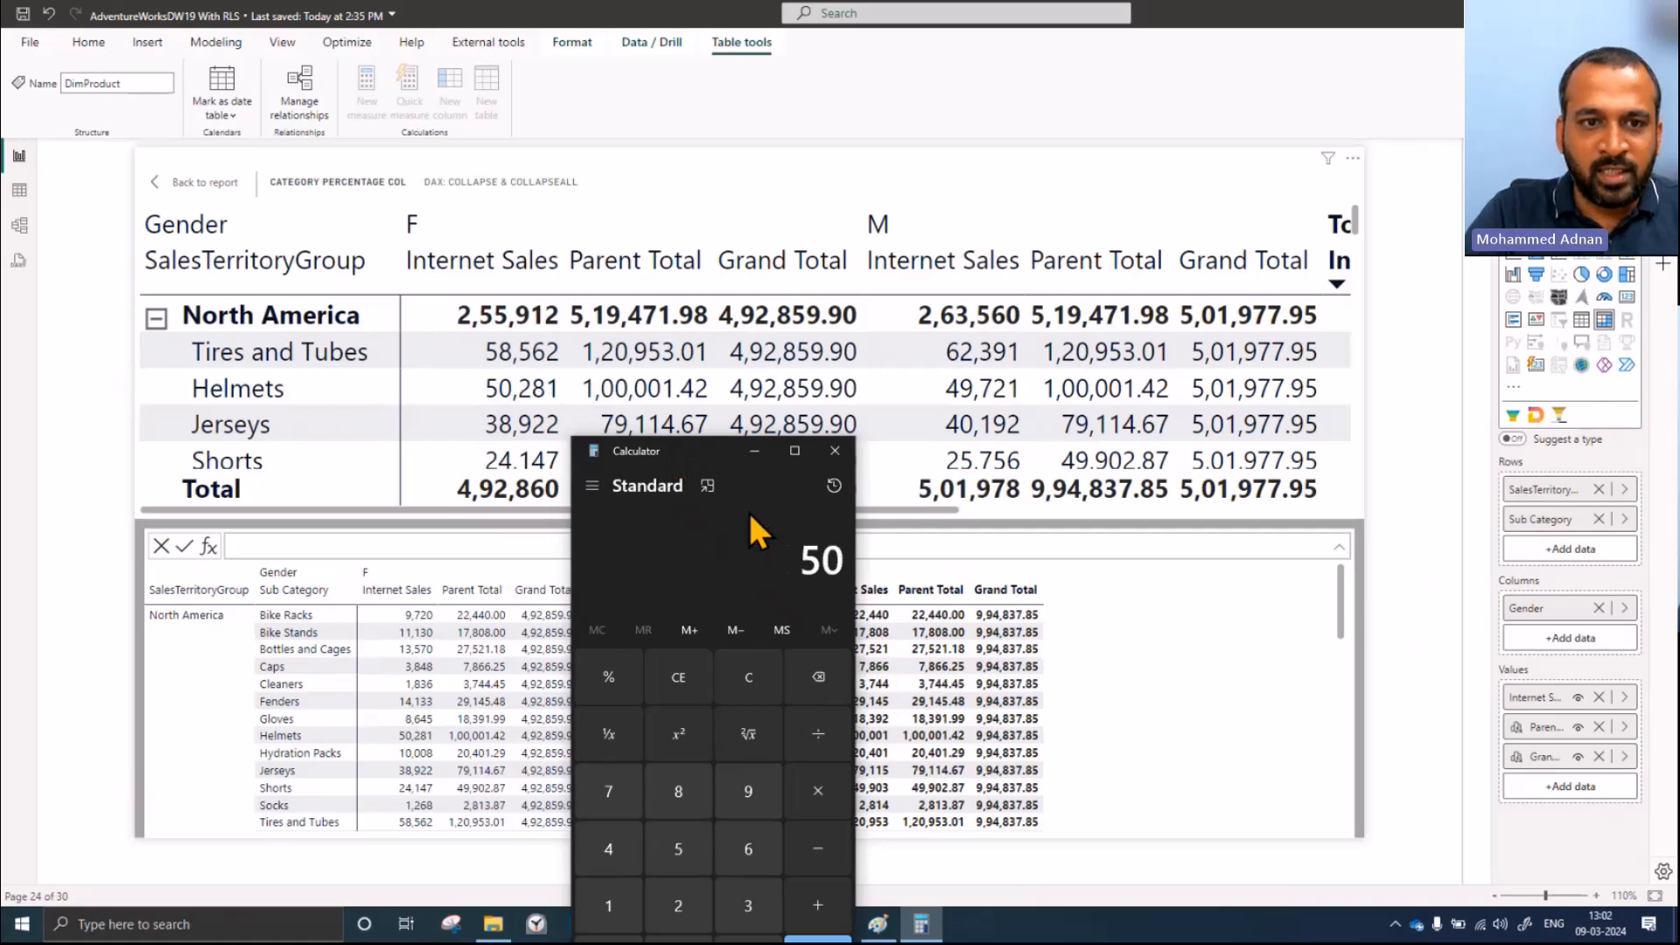
text(281+49721+)
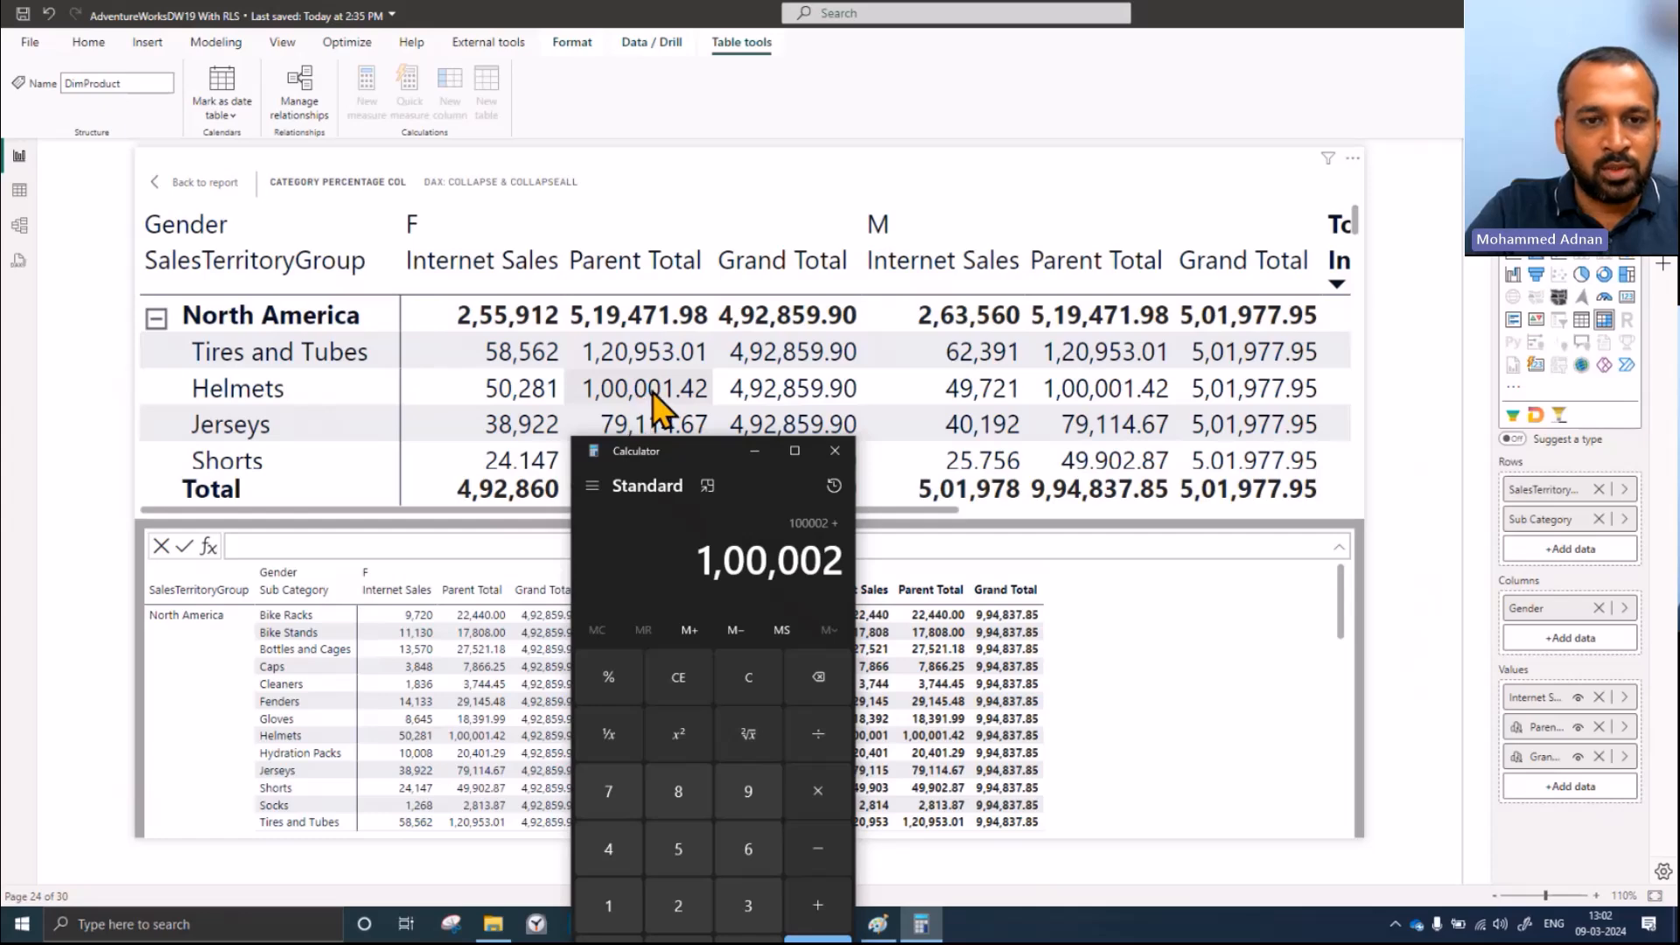
click(52, 481)
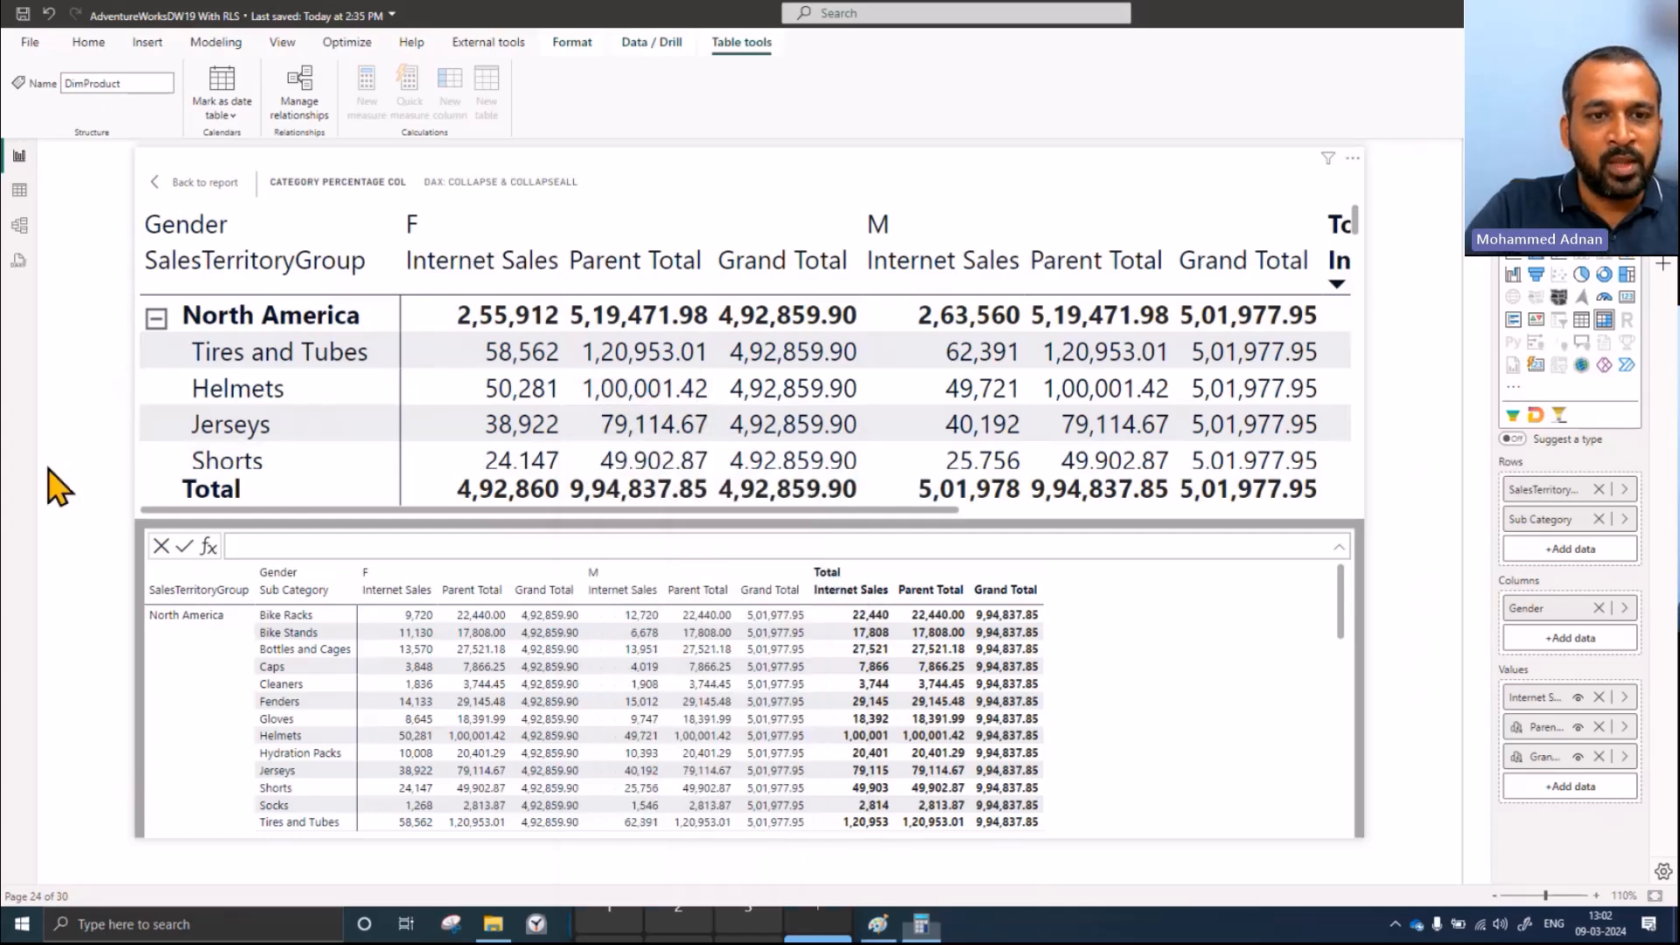
Step: Change the axis argument of the Grand Total COLLAPSEALL formula to COLUMNS and compare its values with Parent Total
key(Escape)
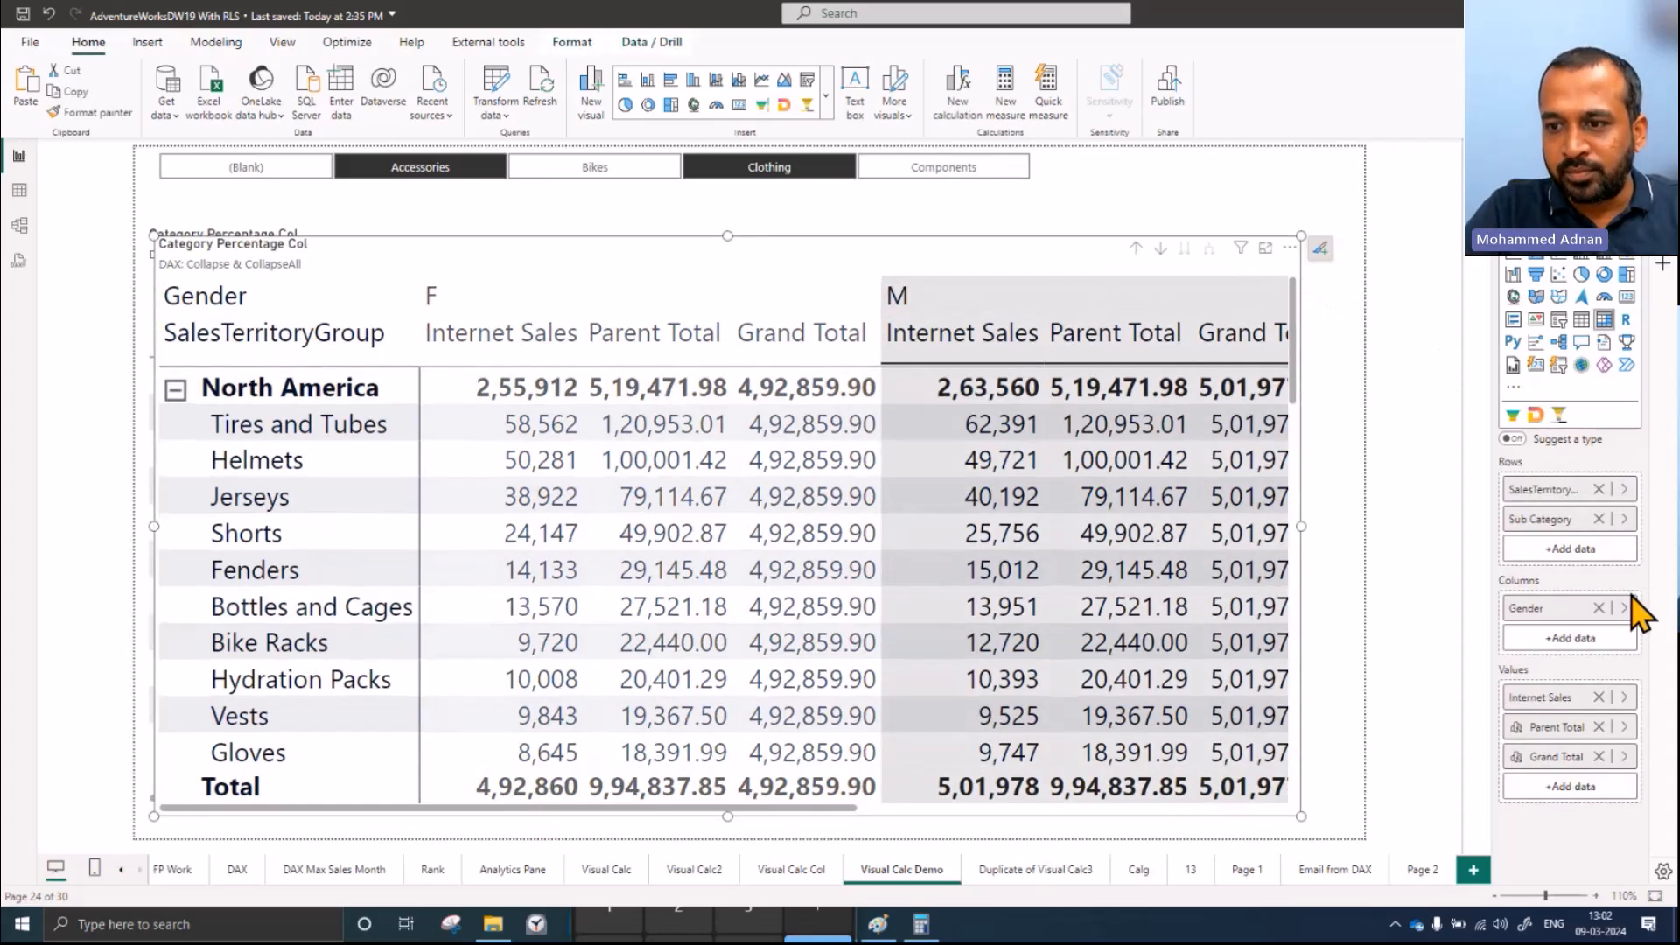
click(1575, 754)
click(1457, 743)
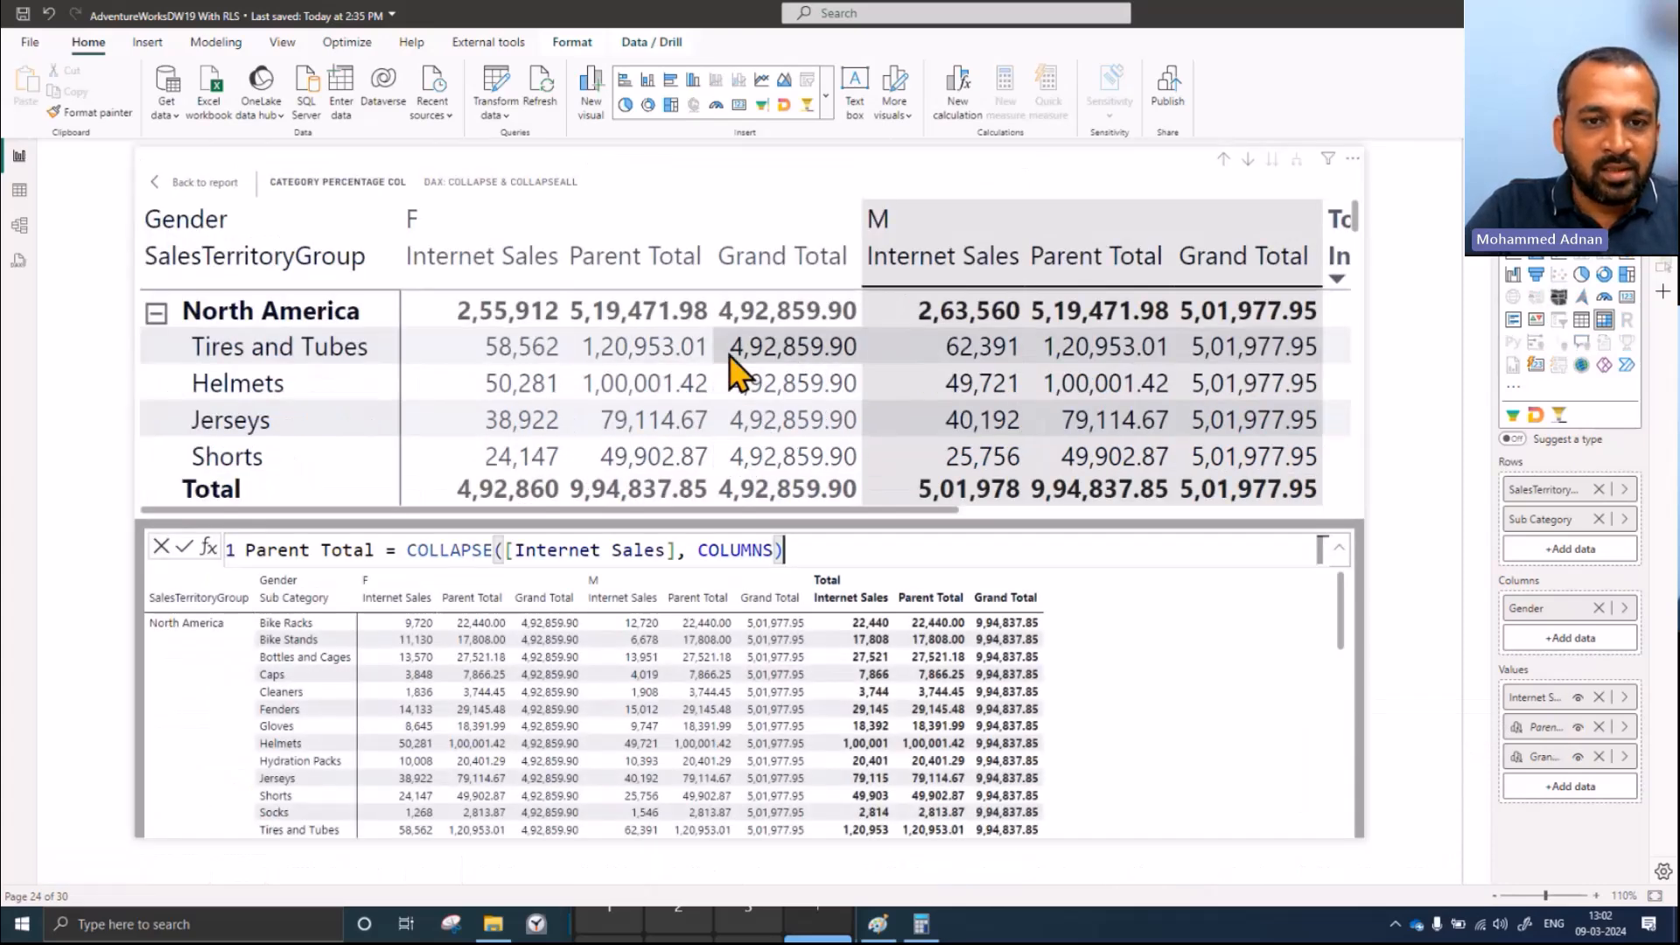
click(1627, 758)
click(1426, 775)
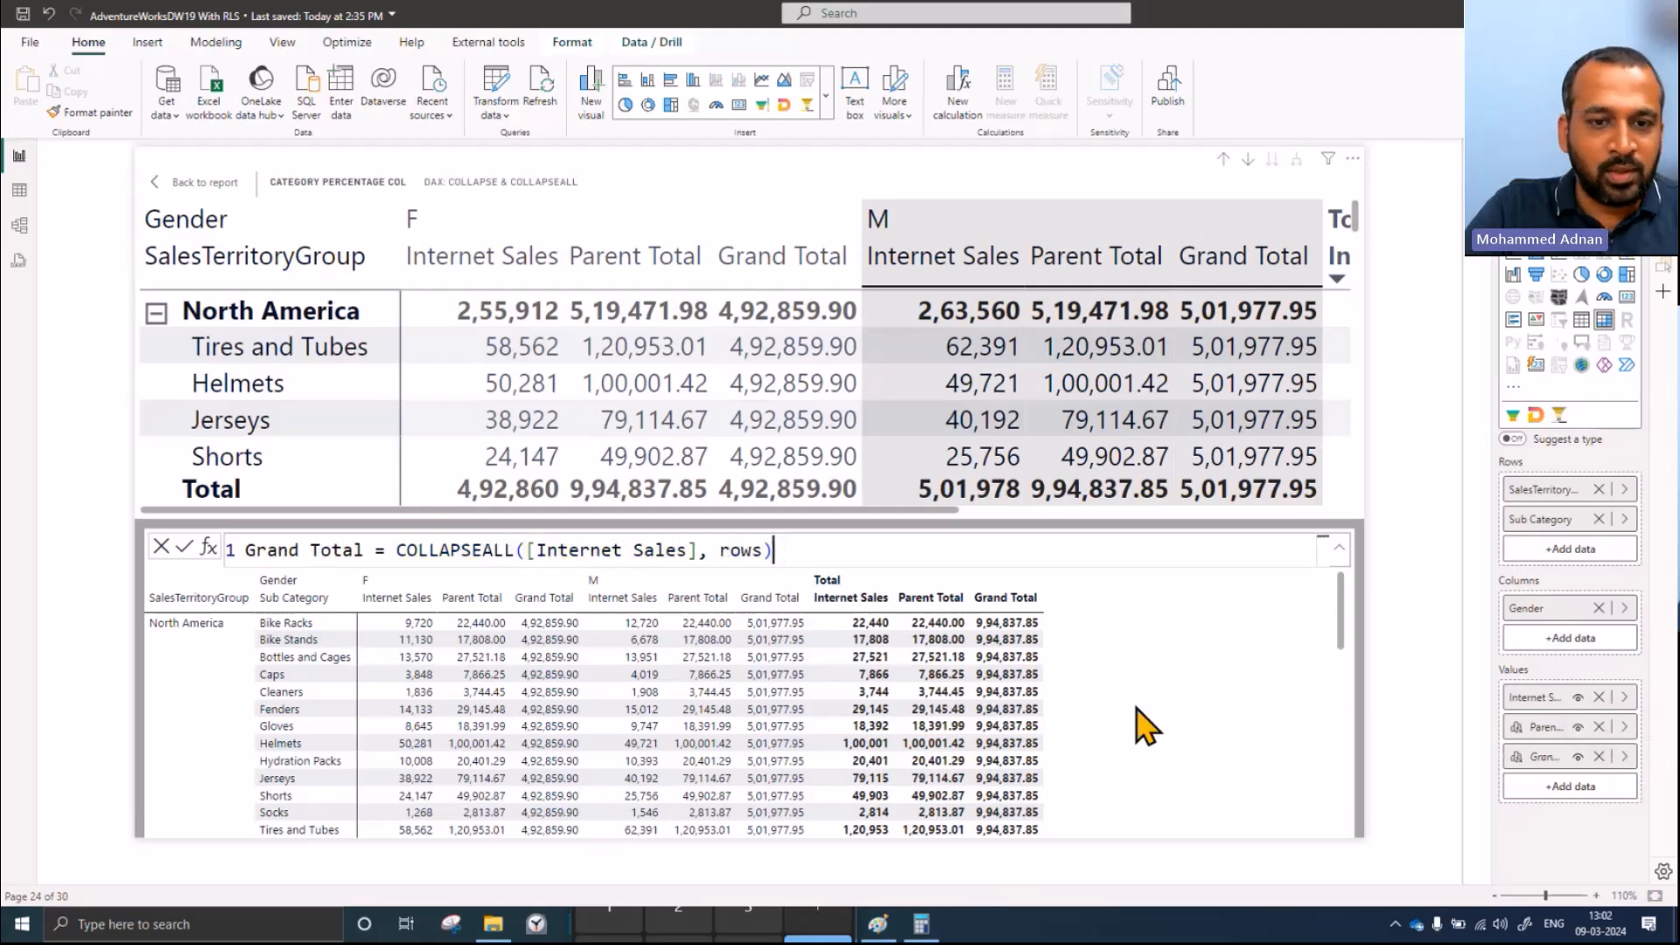
double_click(756, 550)
text(col)
key(Tab)
key(Return)
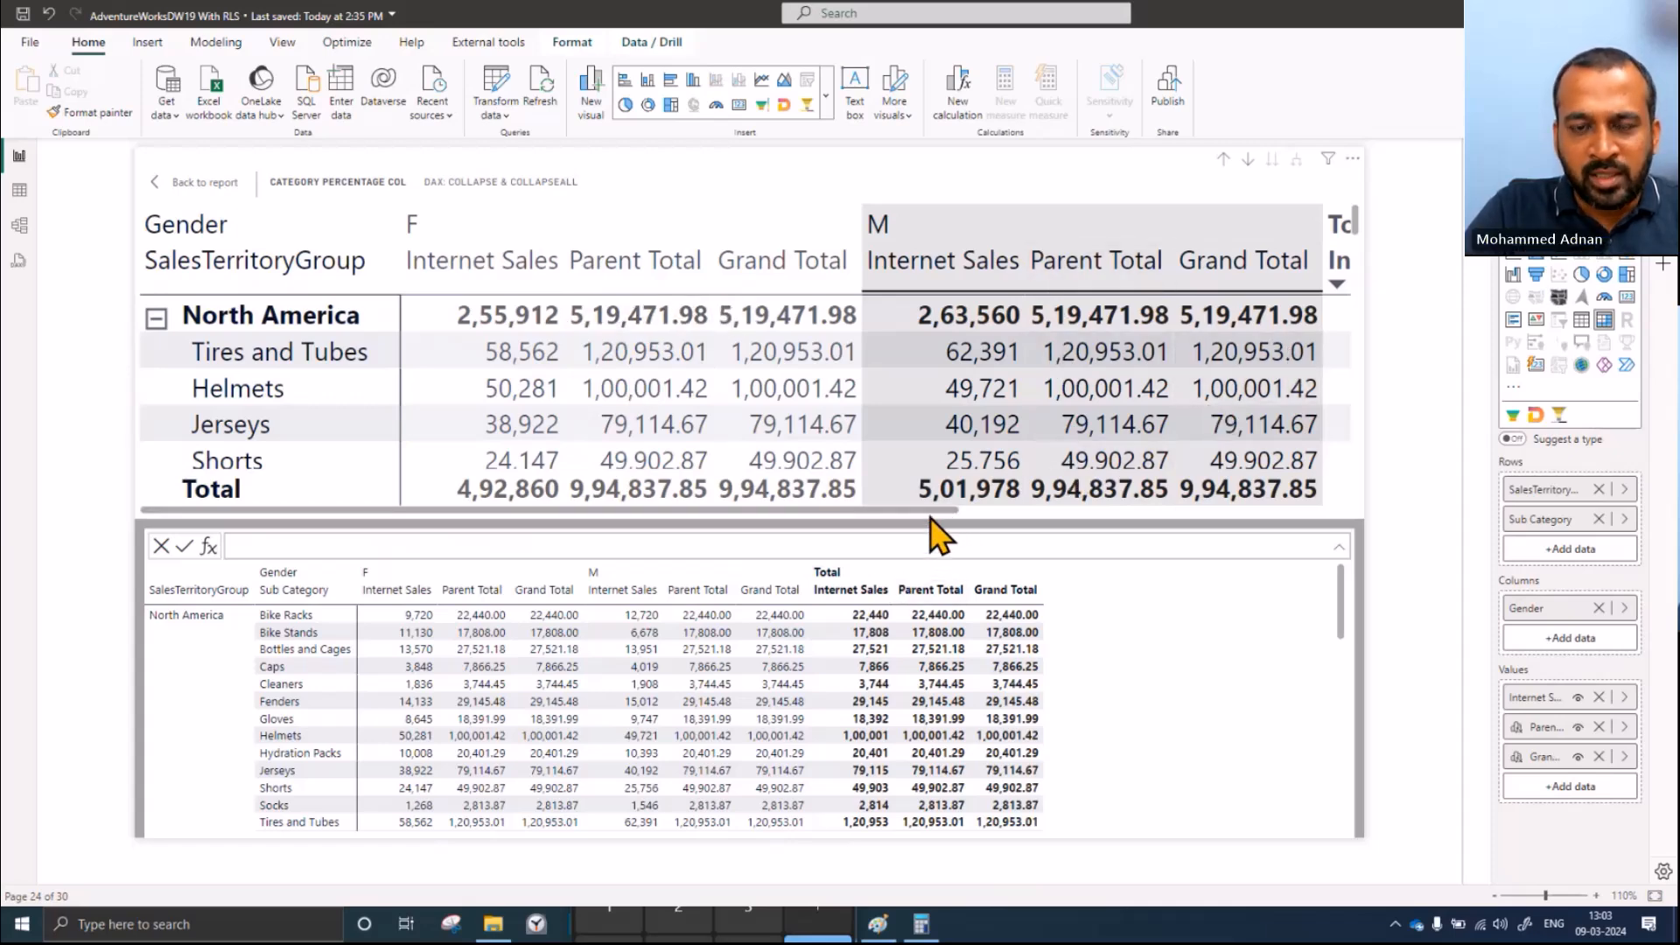
drag(949, 511, 729, 530)
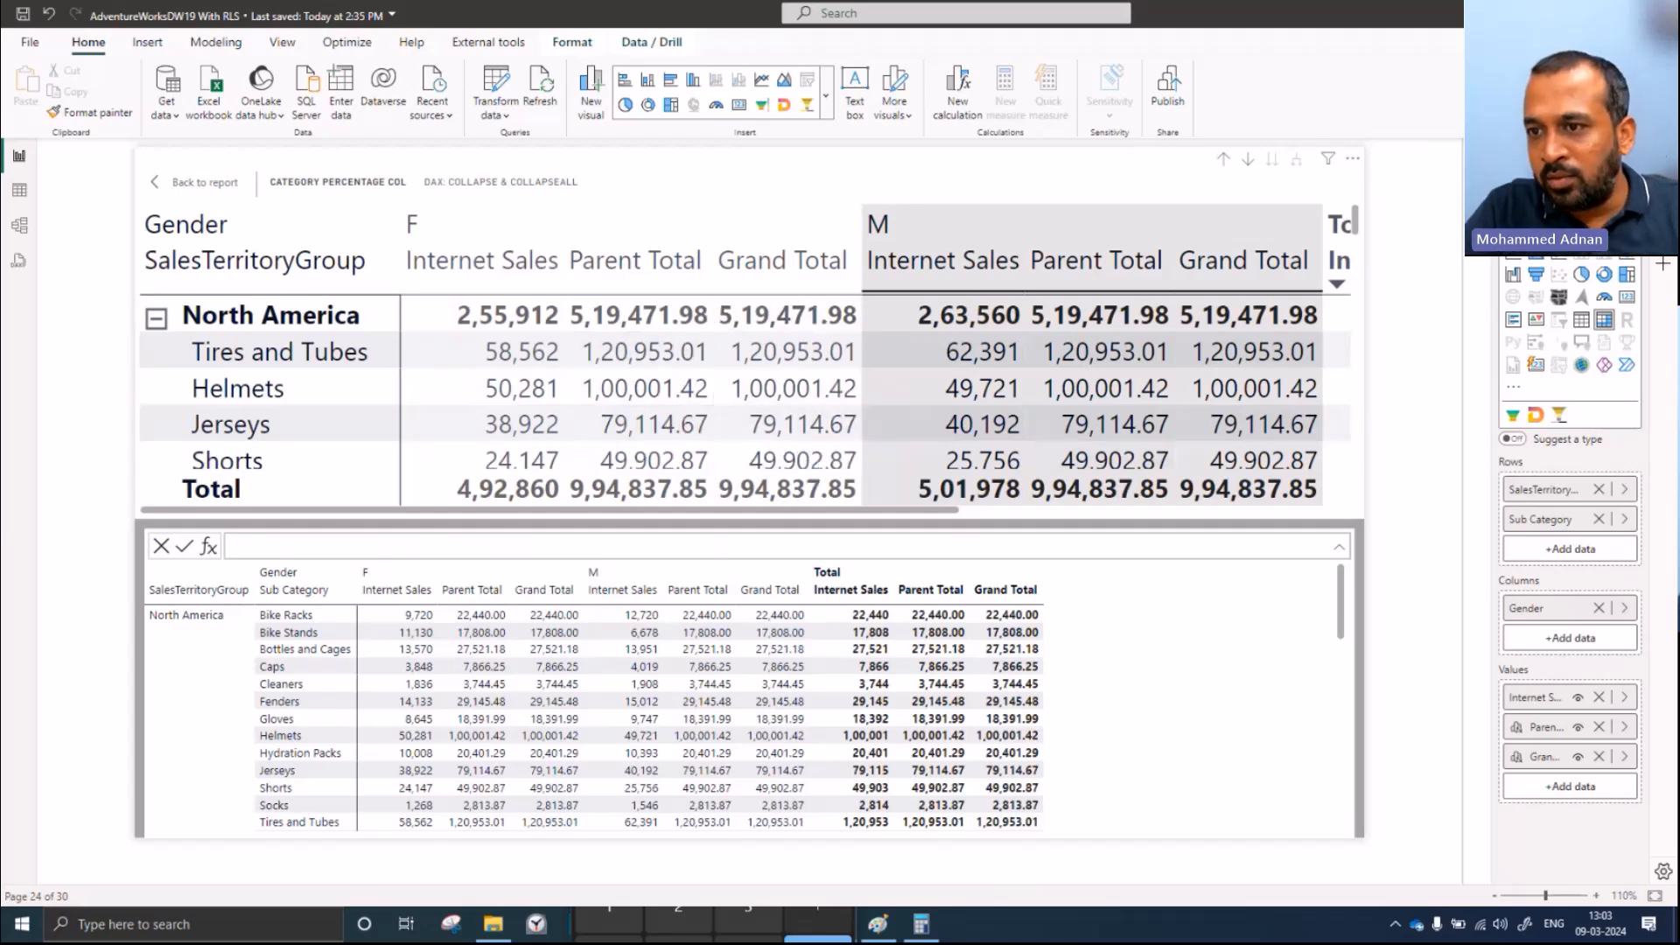
Step: Add CalendarYear from the DimDate table to the matrix columns above Gender
click(1663, 155)
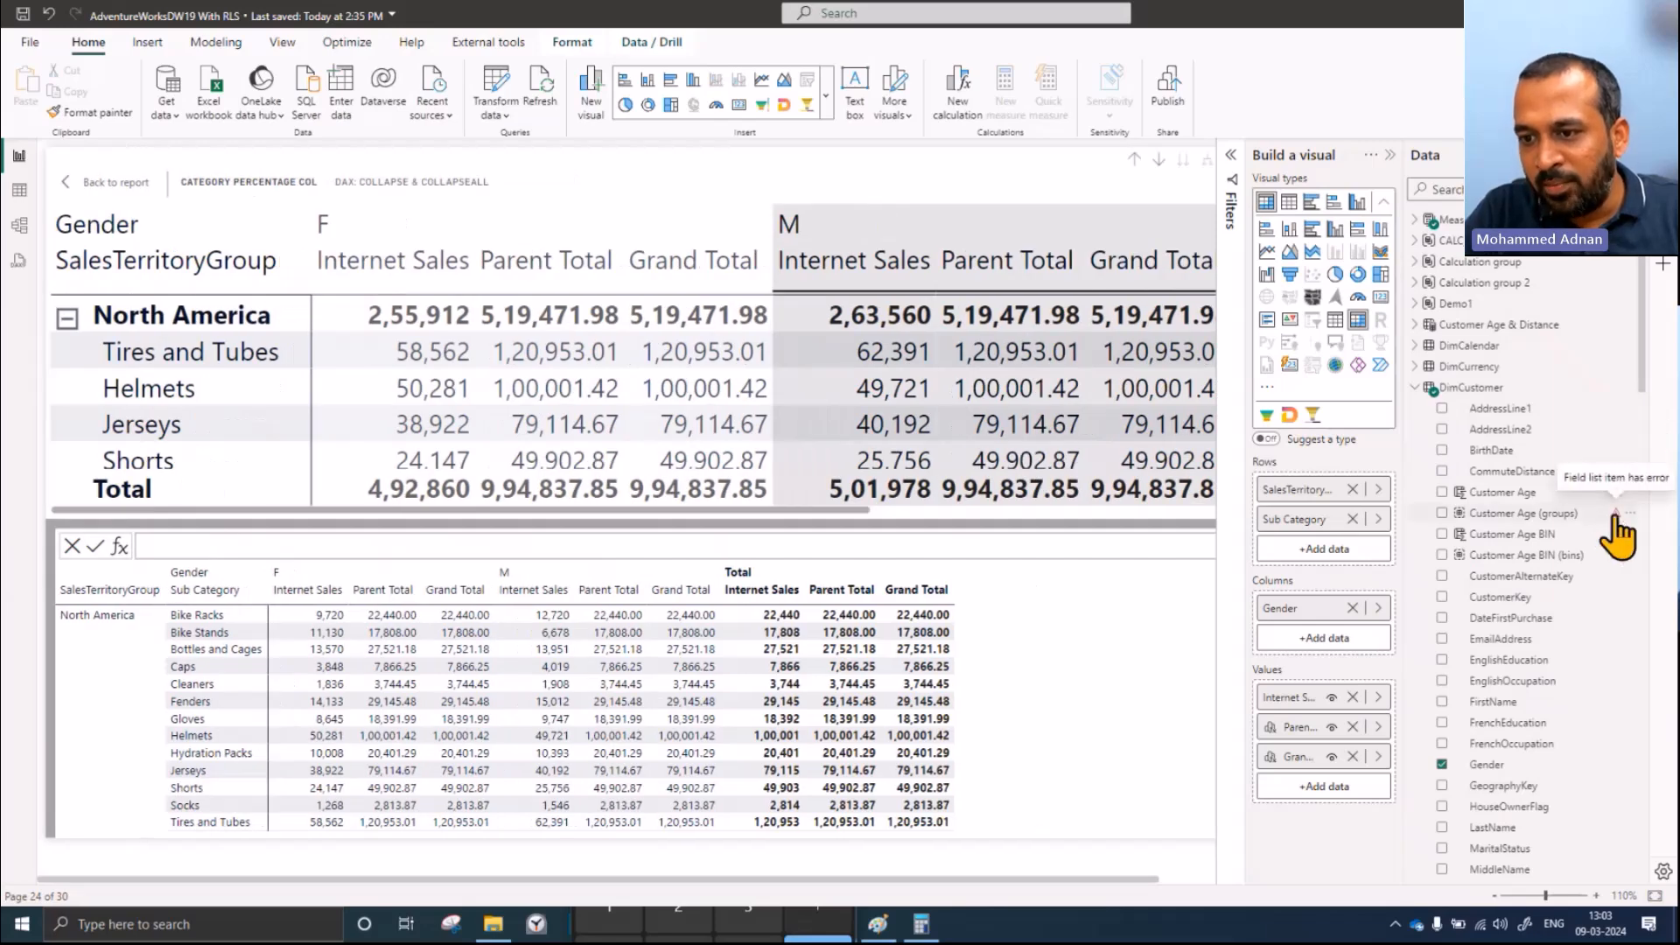
scroll(1619, 535, down, 3)
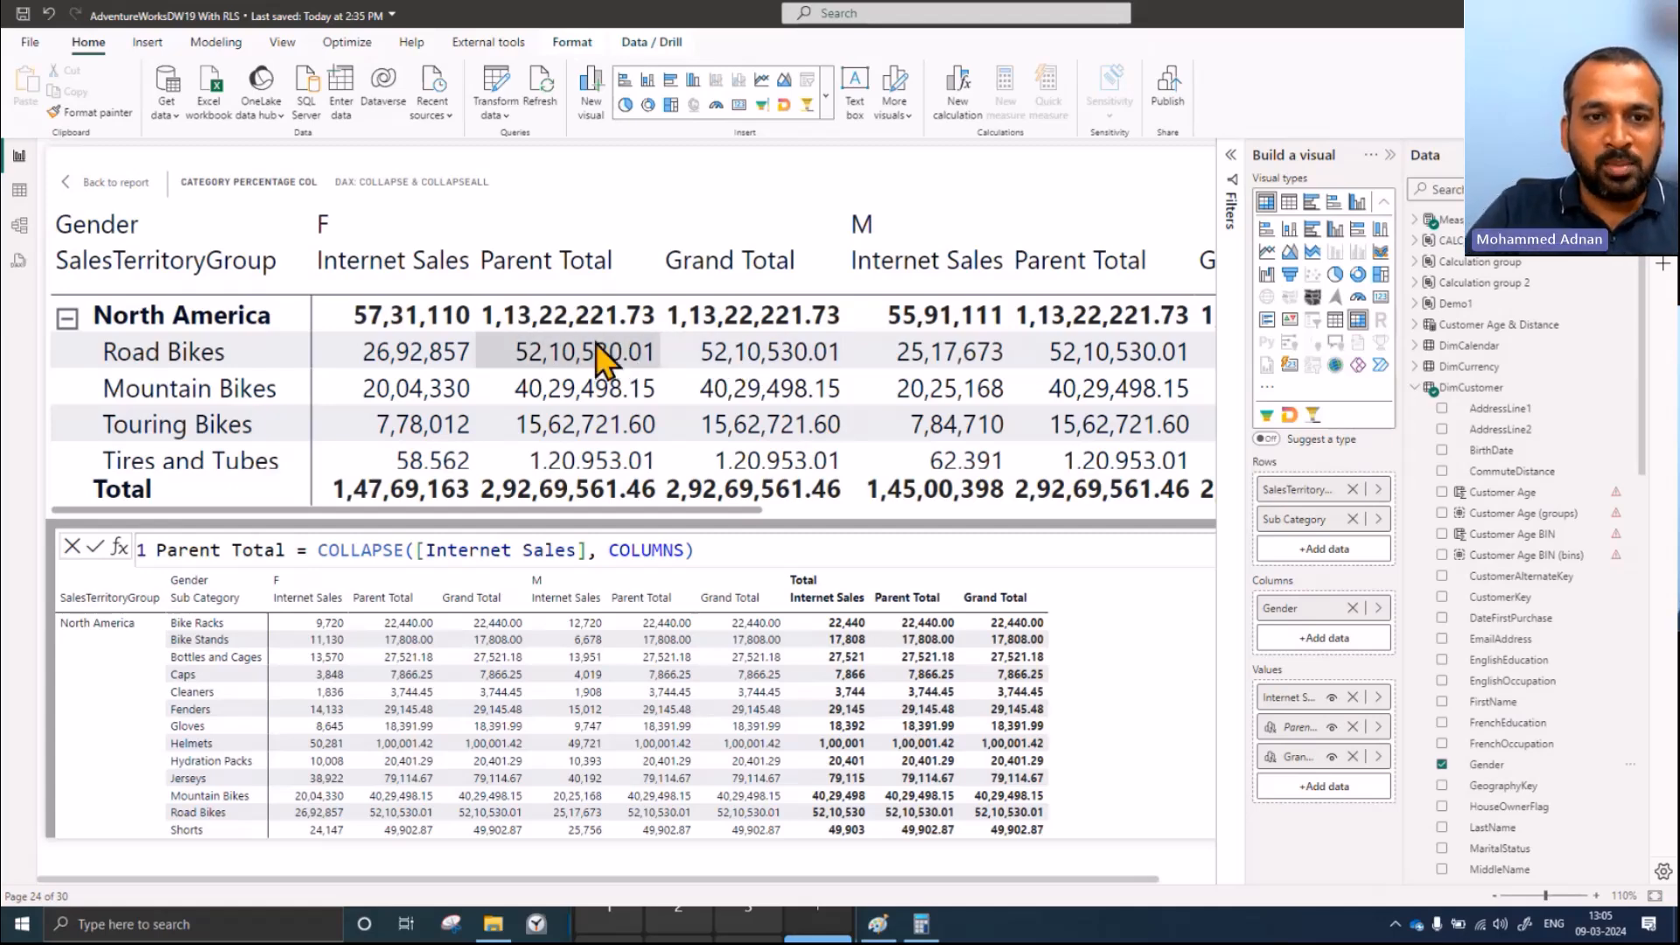
scroll(584, 363, down, 1)
scroll(579, 385, up, 1)
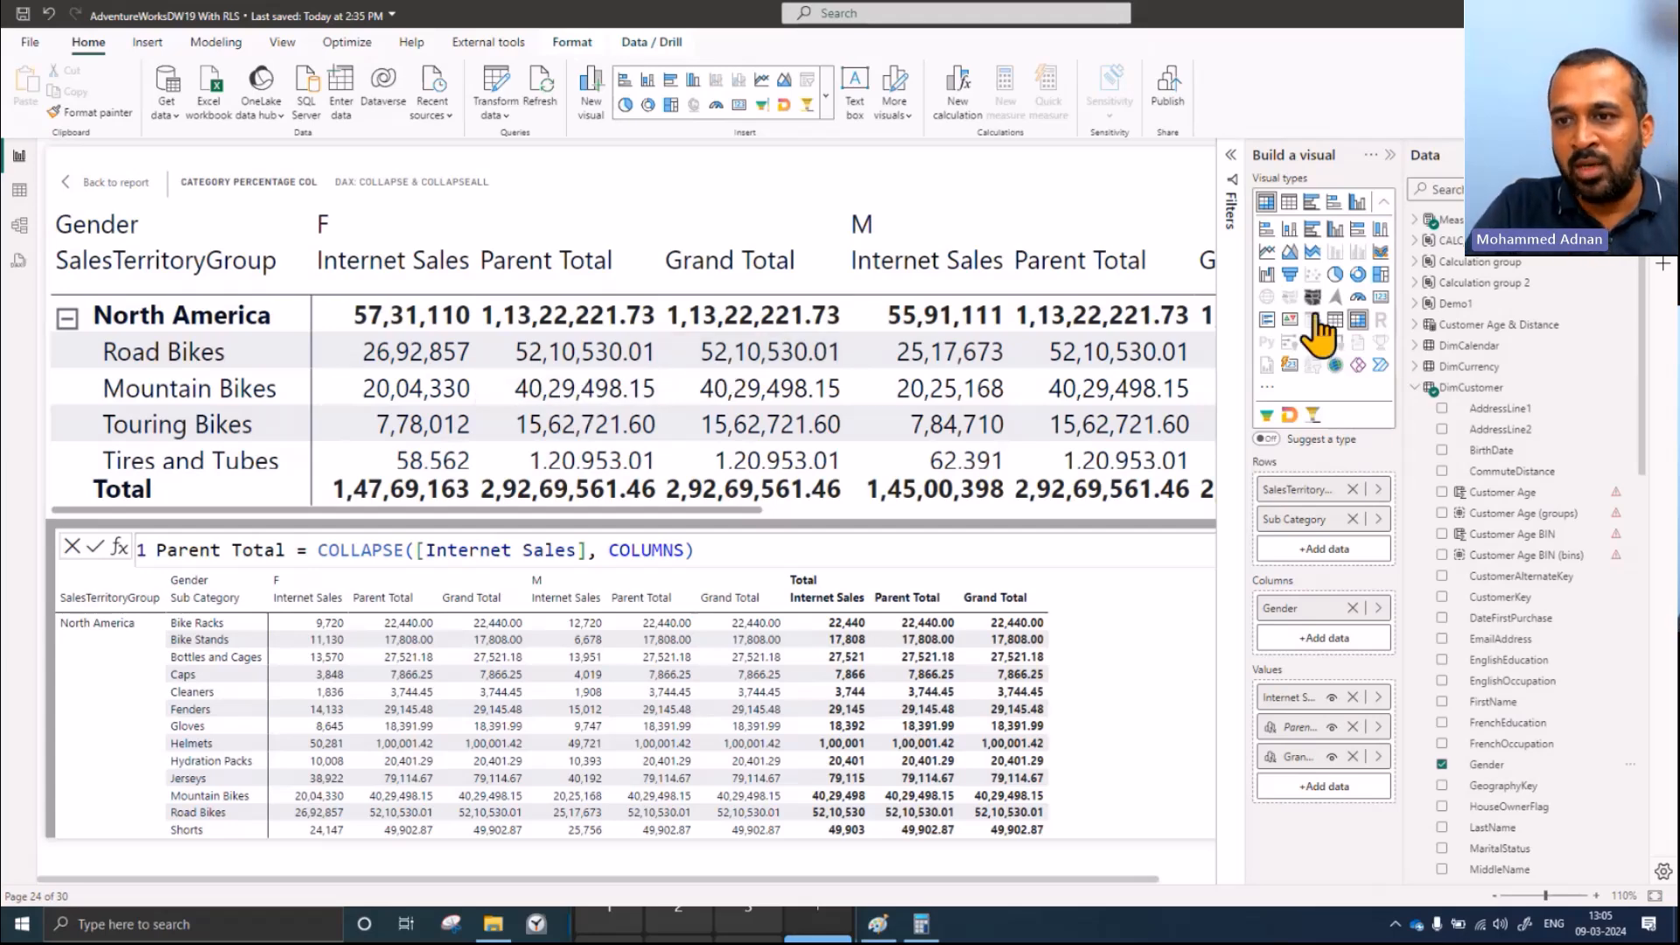
click(1416, 389)
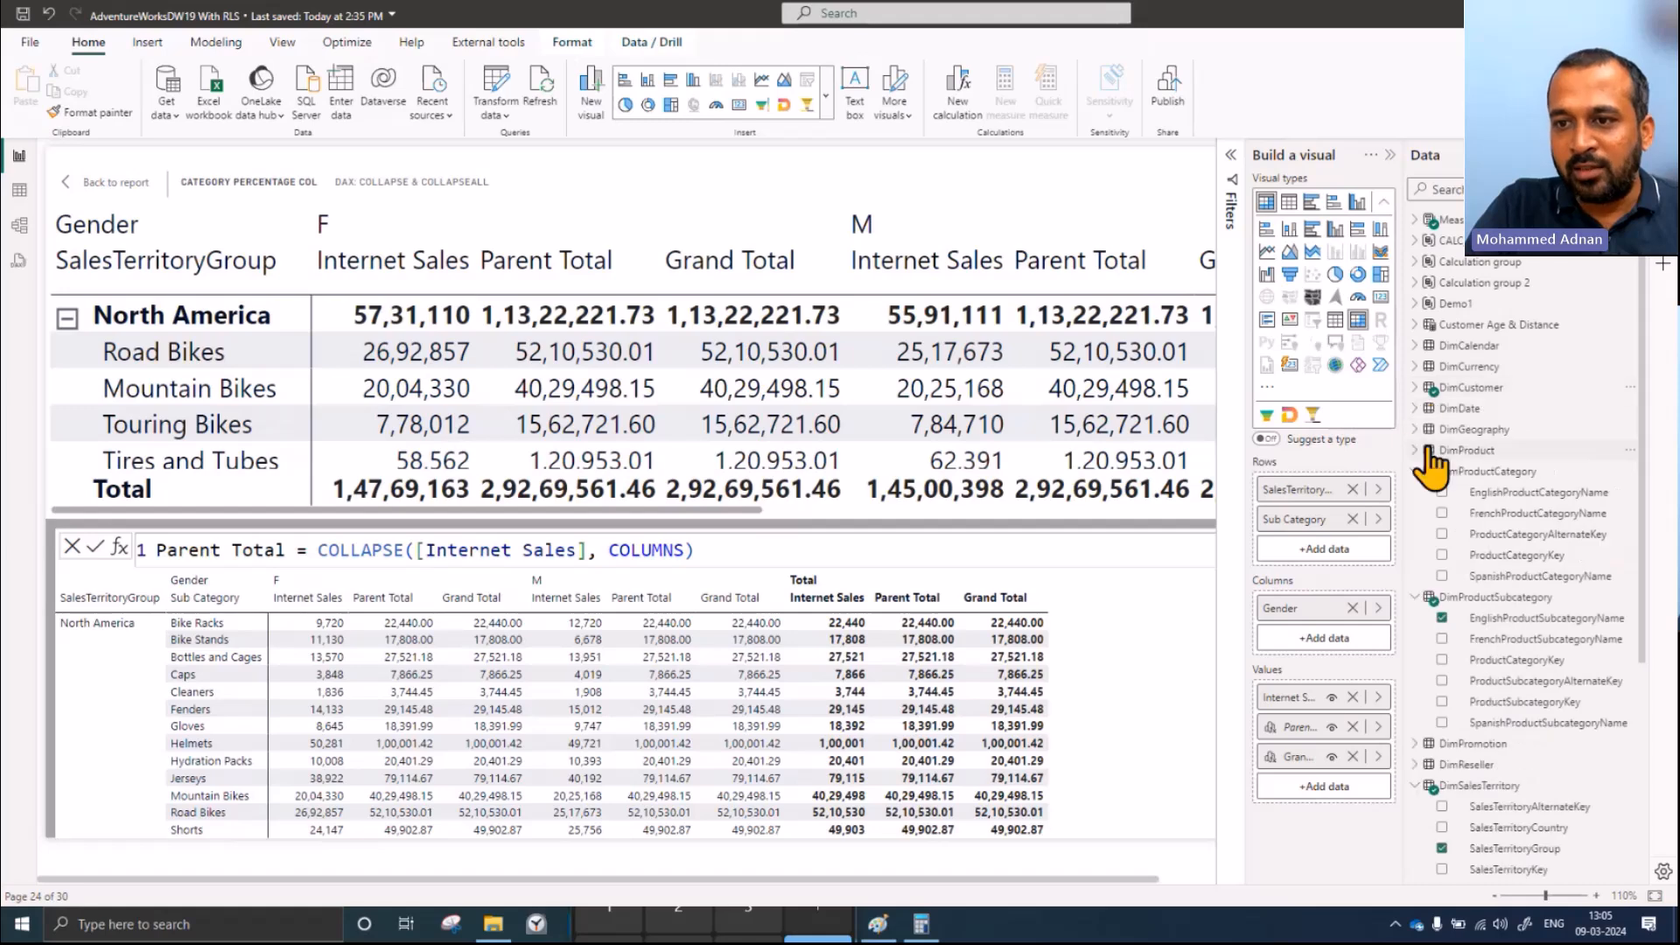
click(1416, 409)
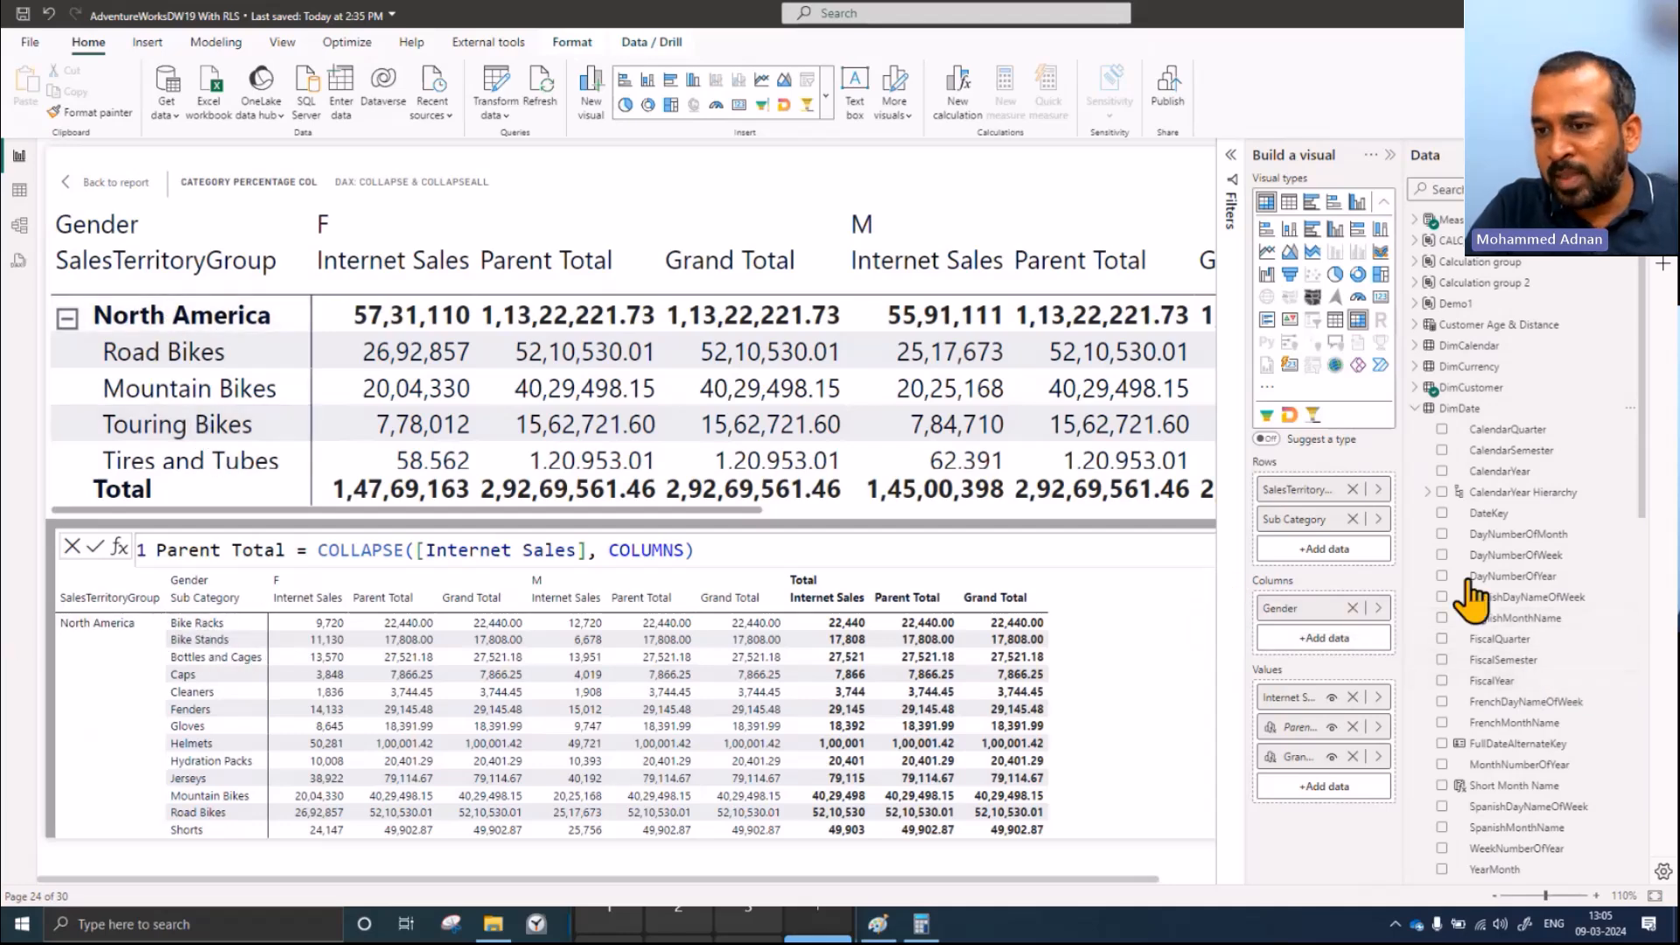
drag(1511, 472, 1315, 605)
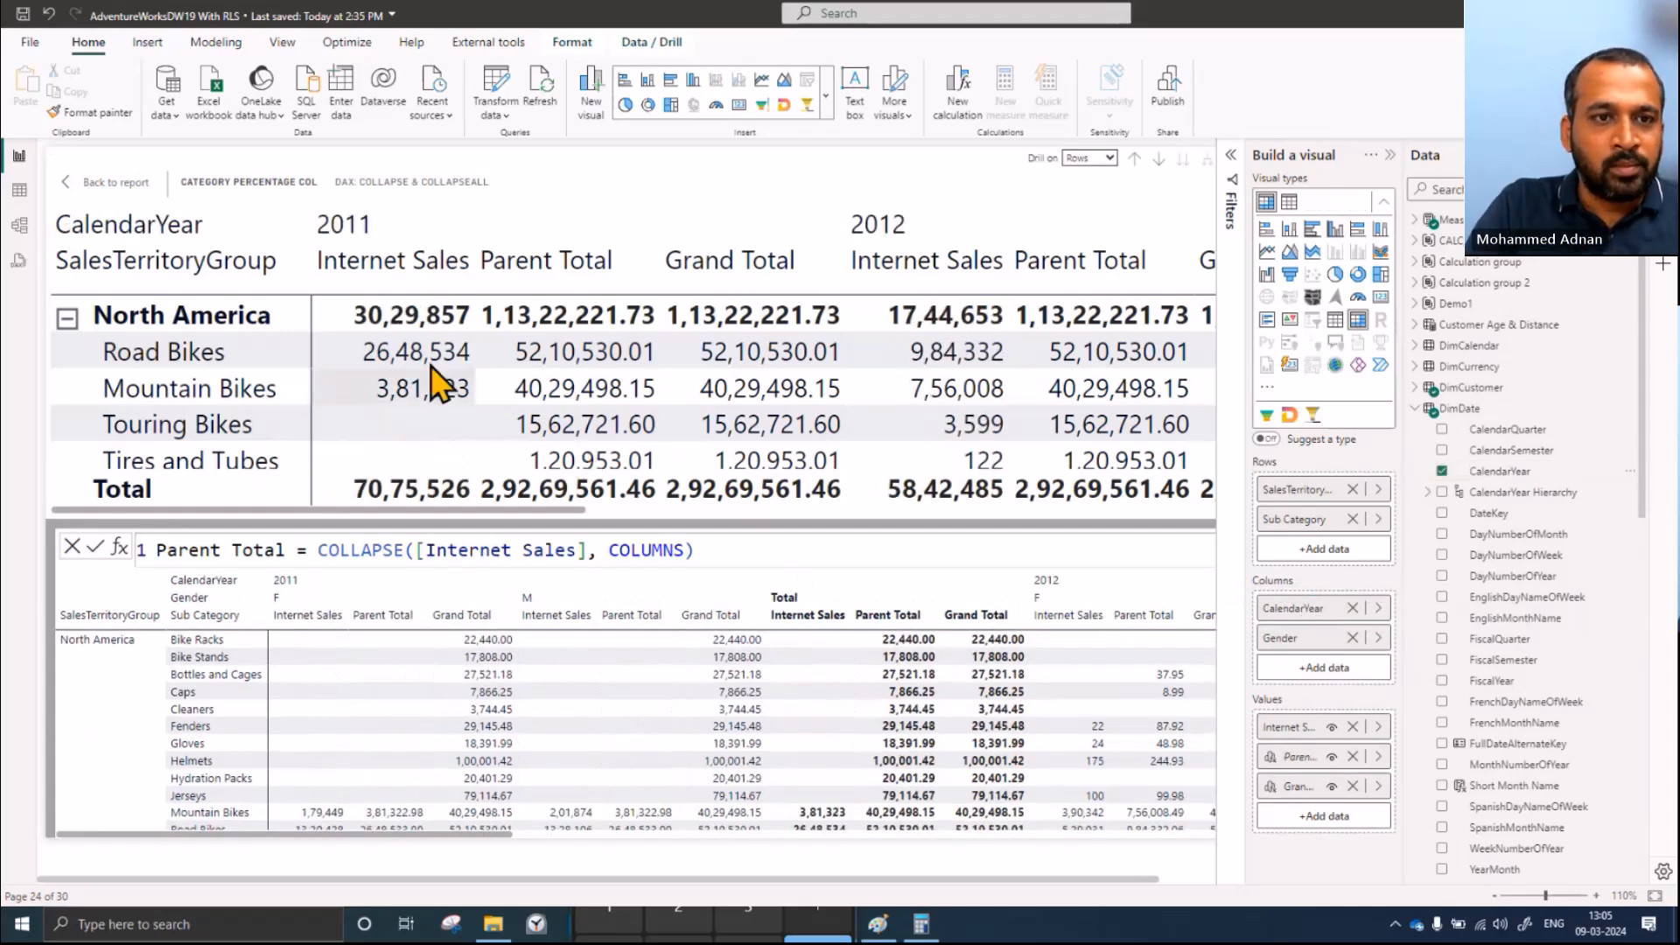
Step: Set drilling to Columns, expand the CalendarYear level down to Gender, and compare Parent Total with Grand Total
click(1091, 158)
click(1085, 191)
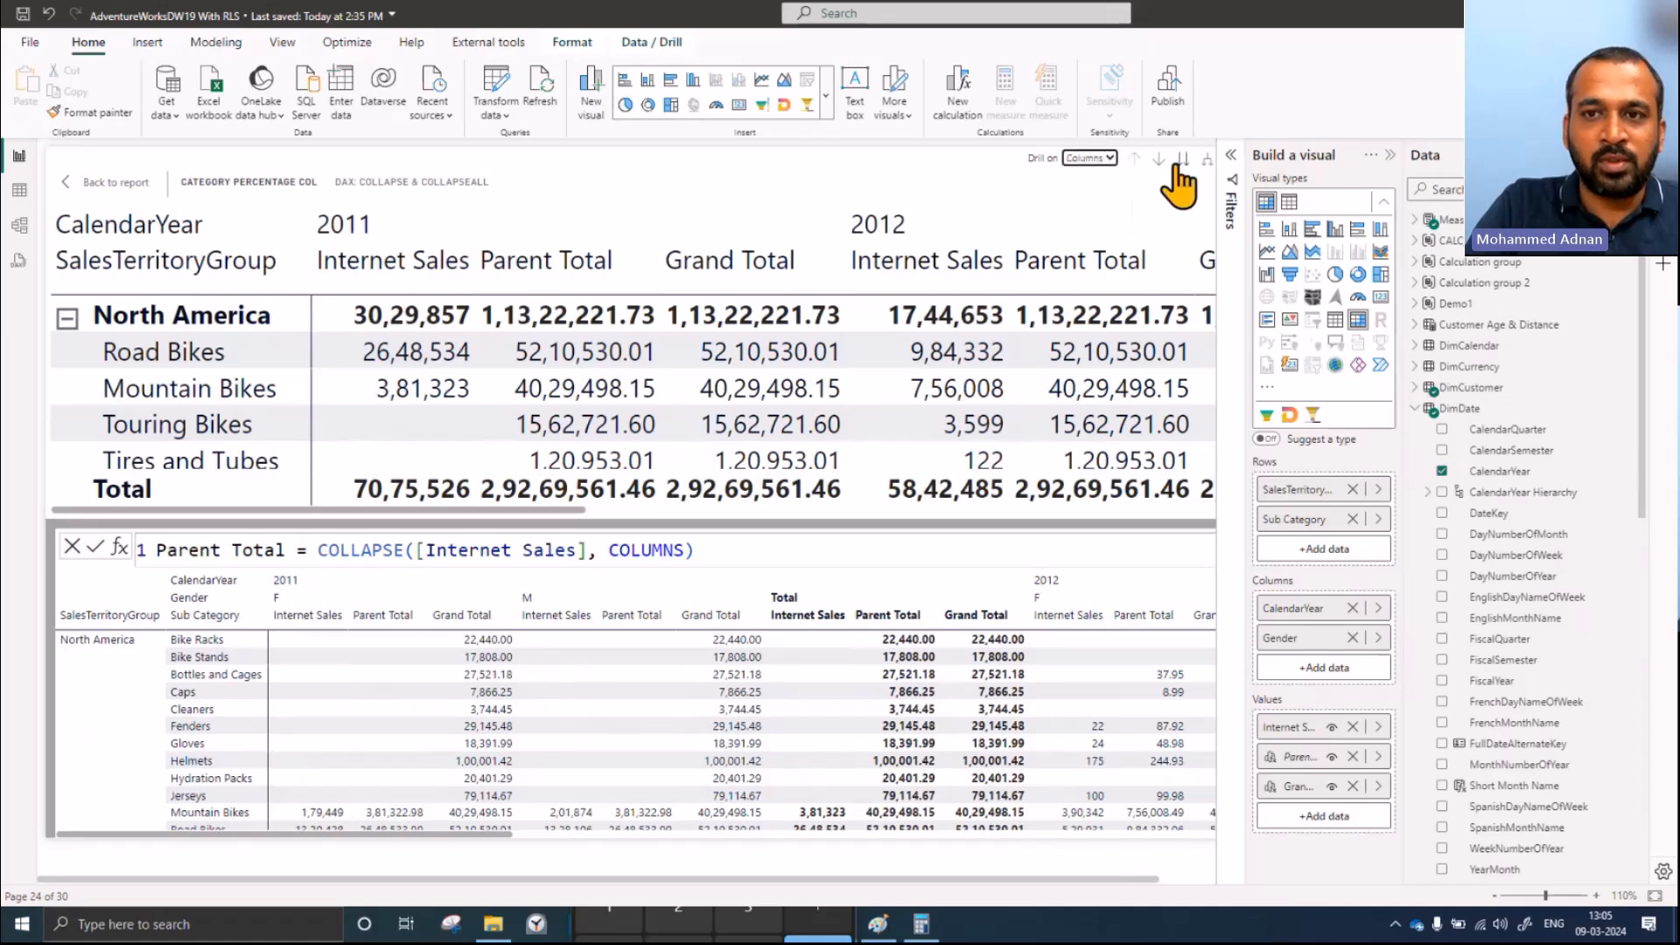
click(1207, 161)
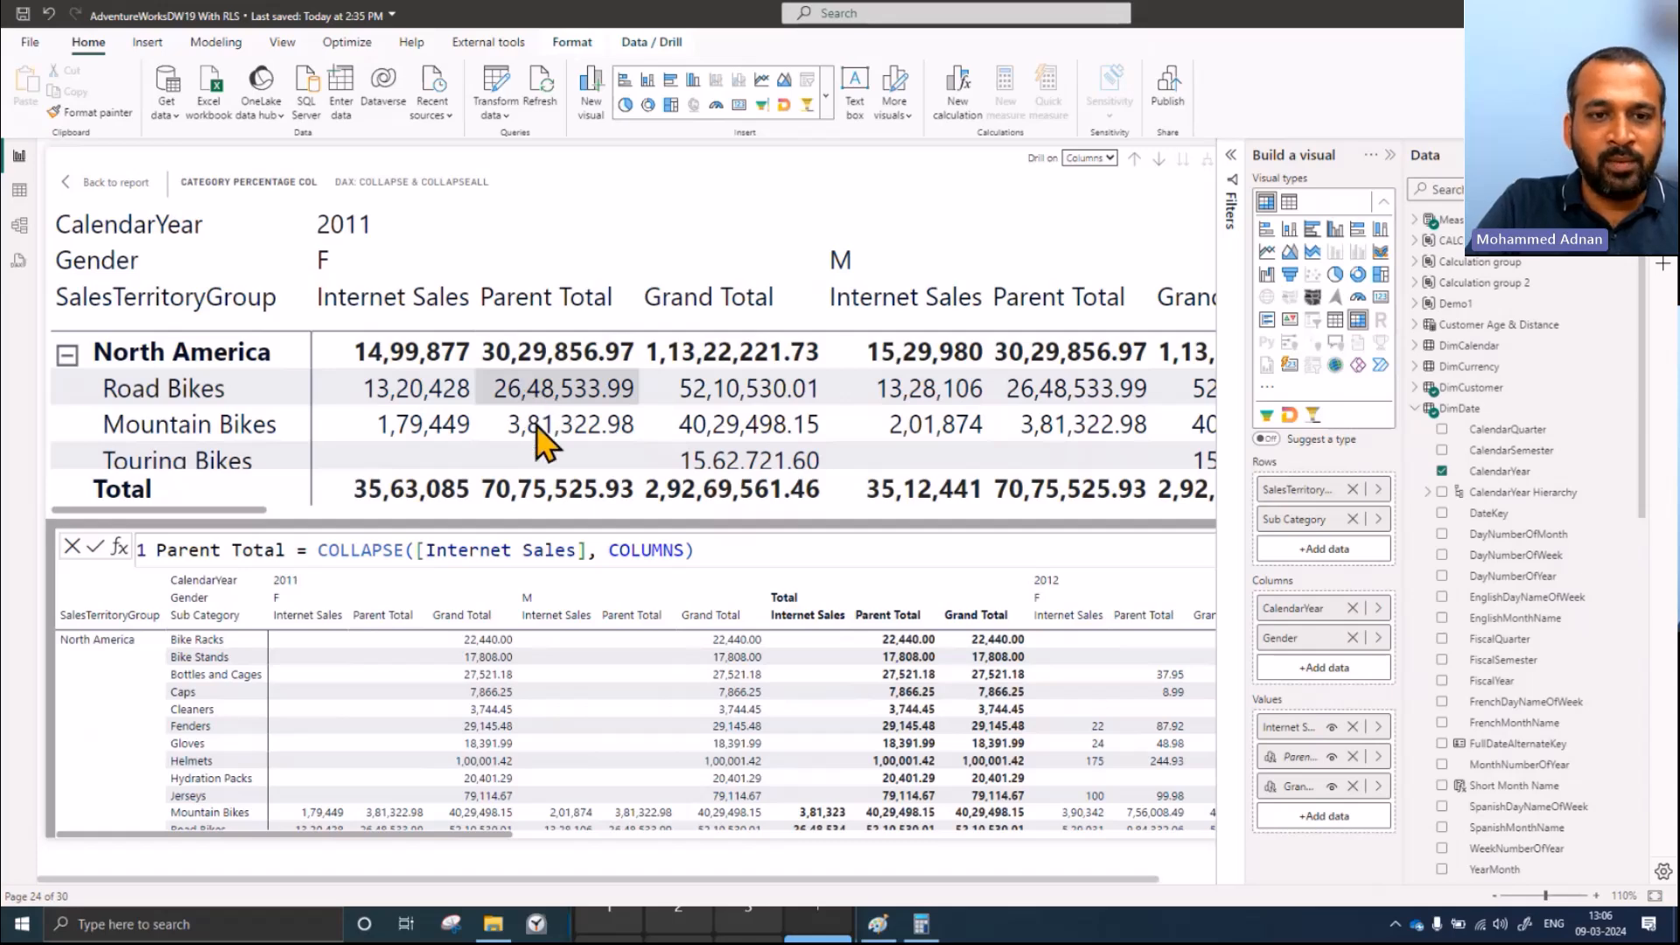
drag(257, 512, 241, 552)
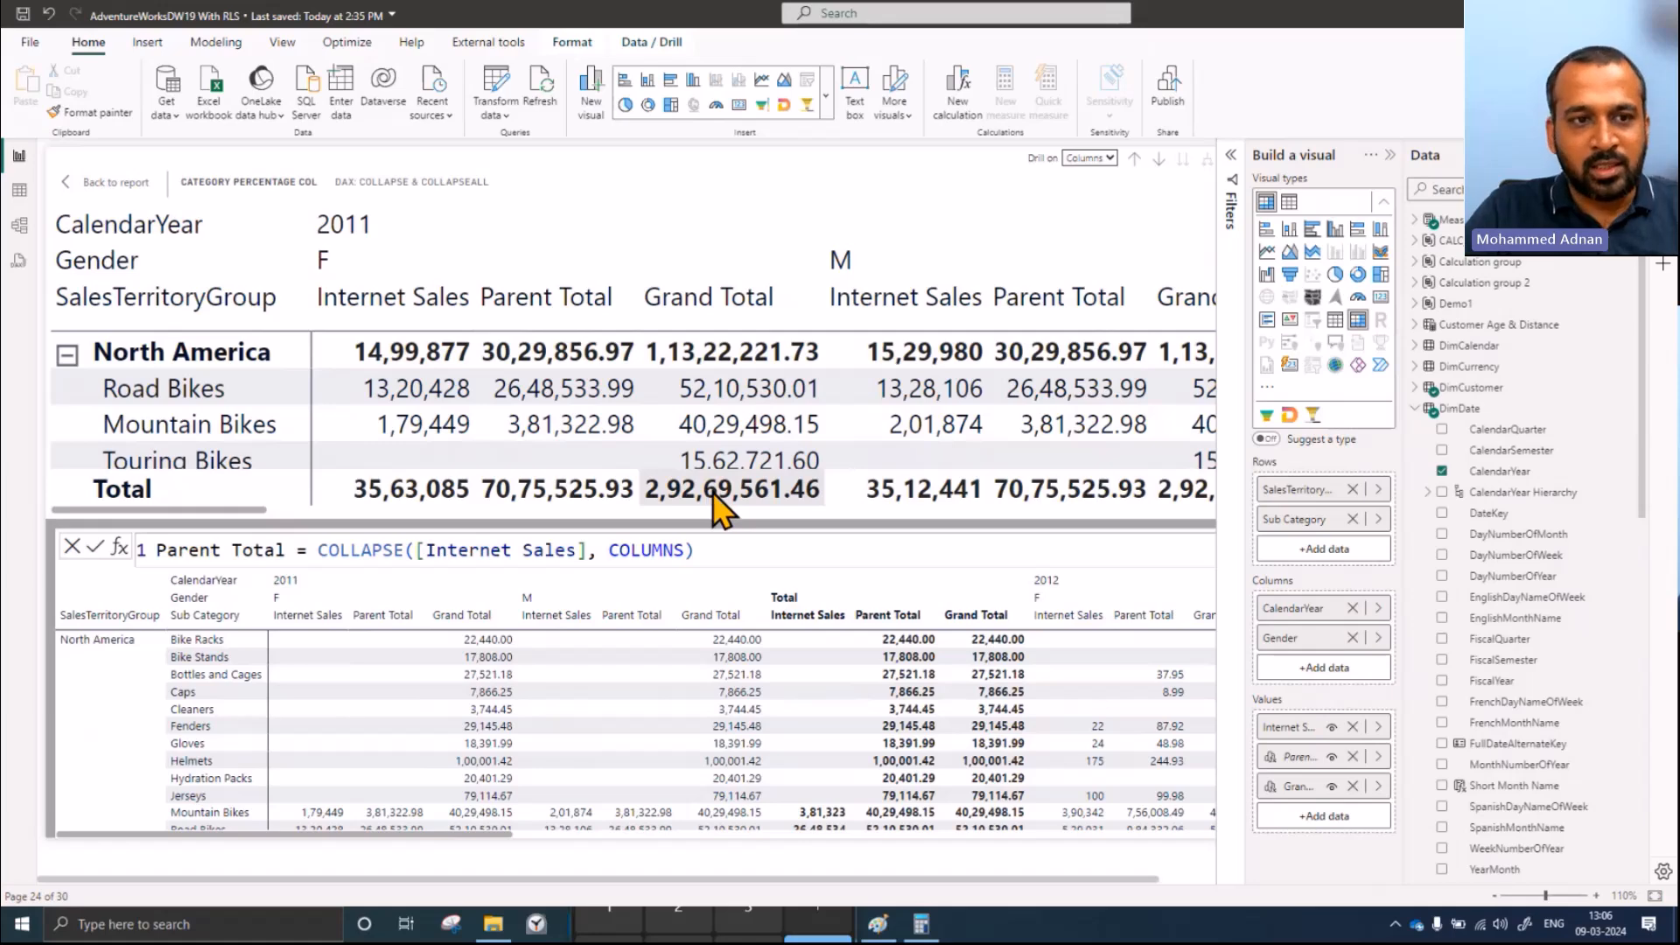
Step: Change the axis argument of the Grand Total COLLAPSEALL formula to COLUMNS ROWS and compare its values across the F and M columns
click(1378, 786)
click(1448, 817)
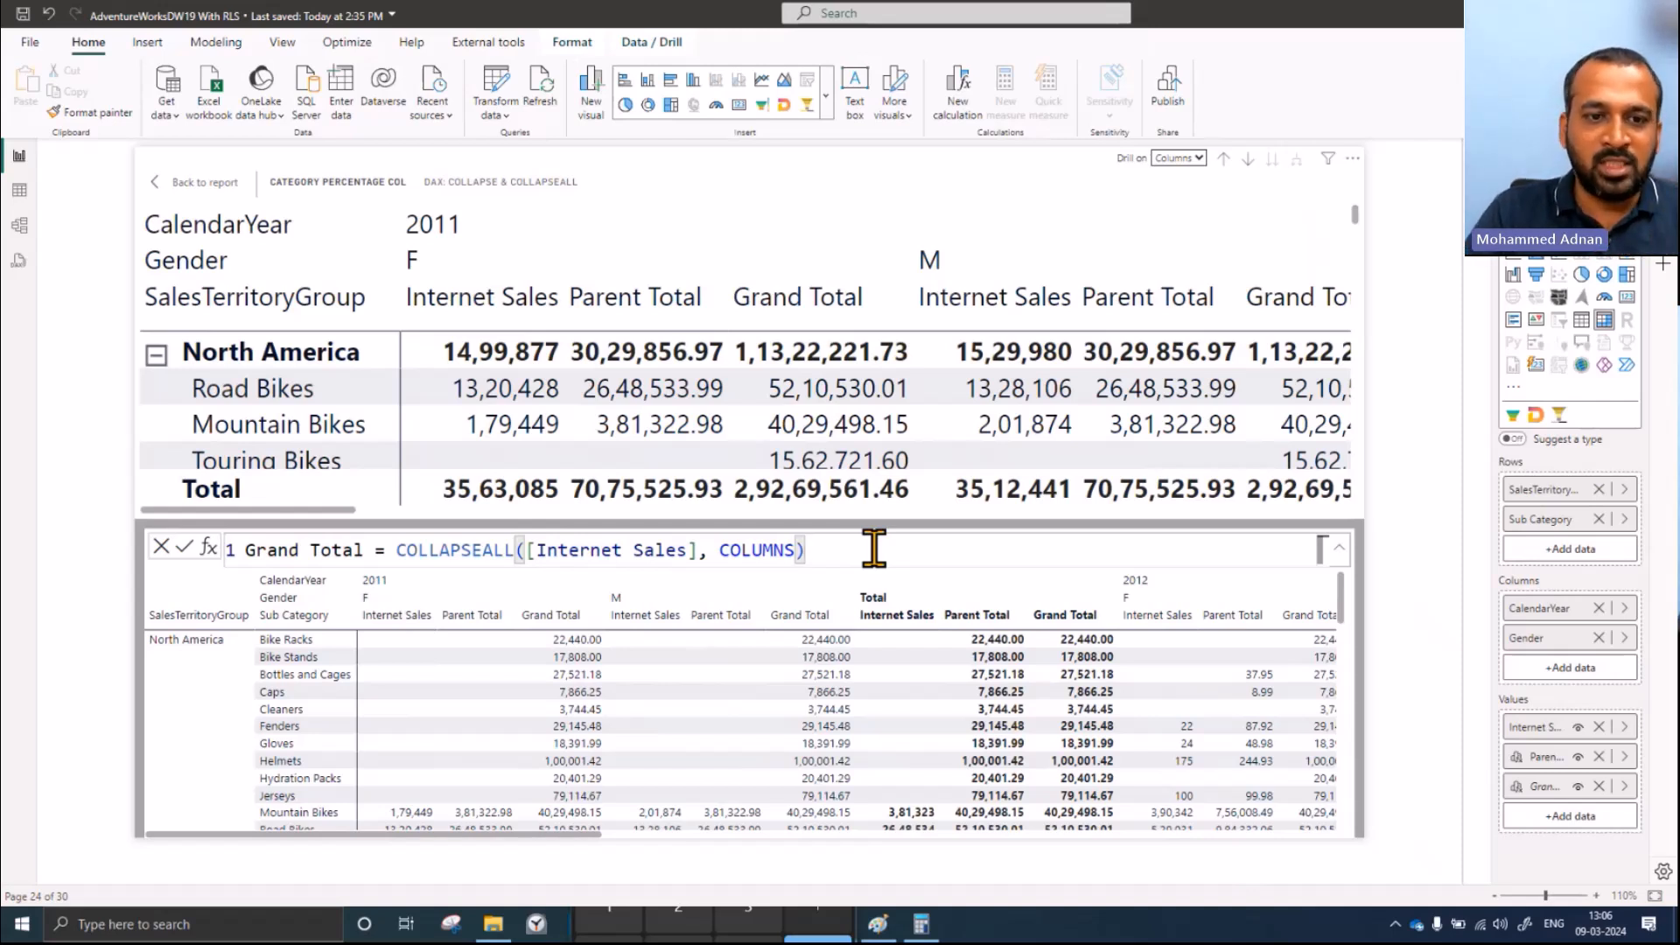
click(1594, 783)
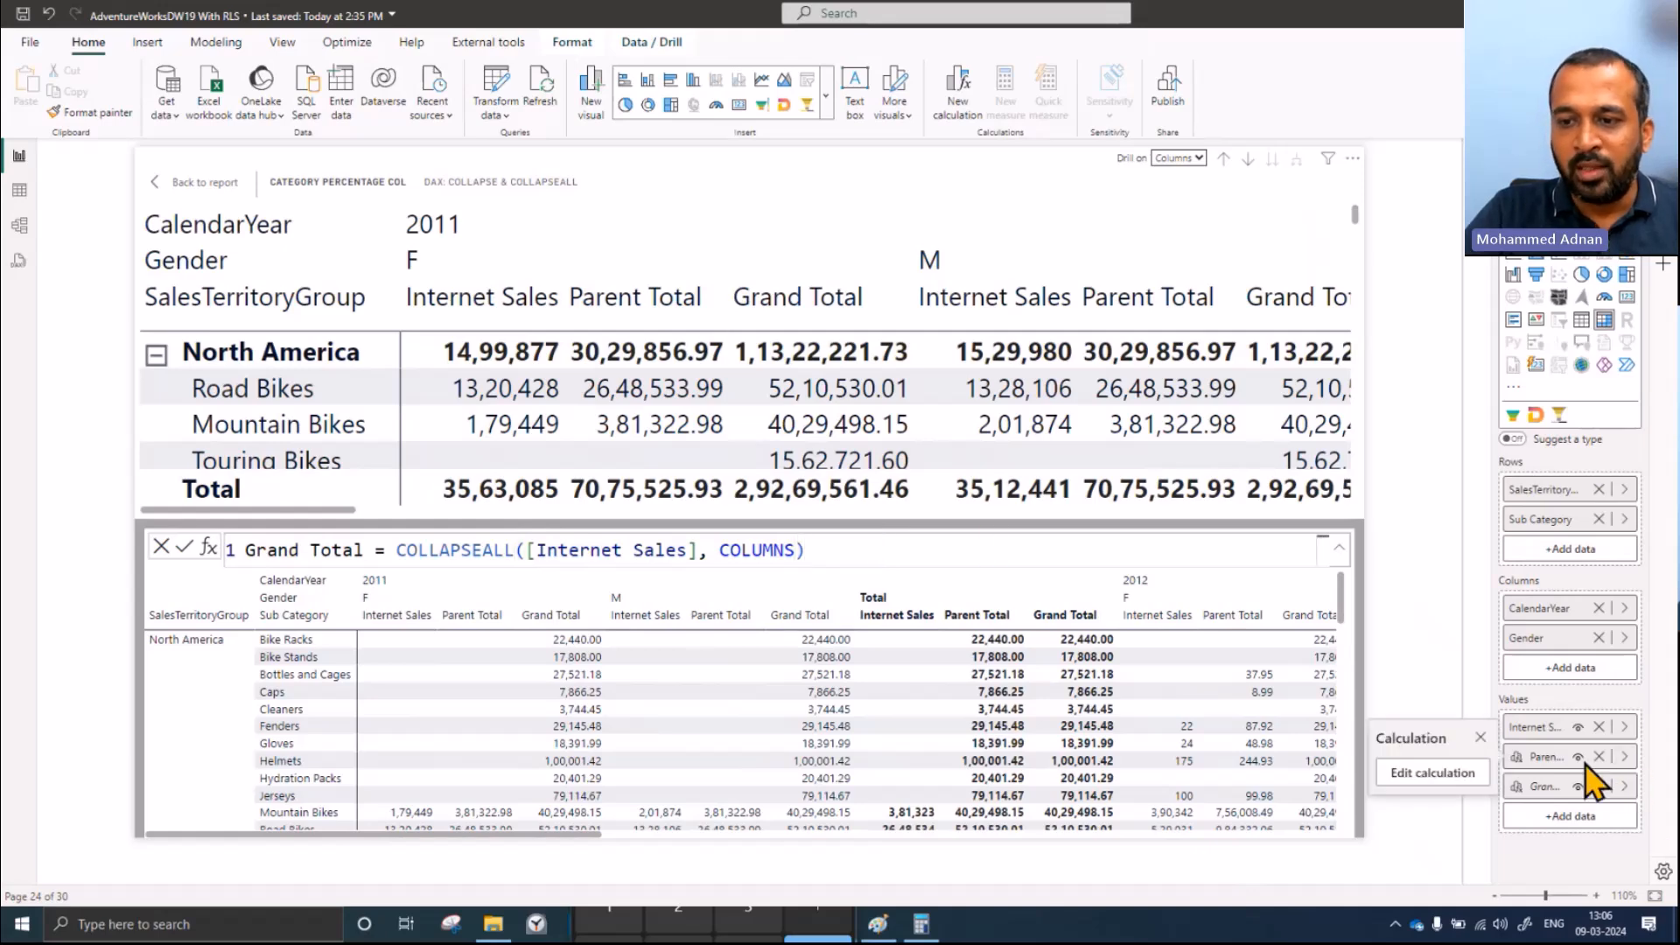
click(758, 550)
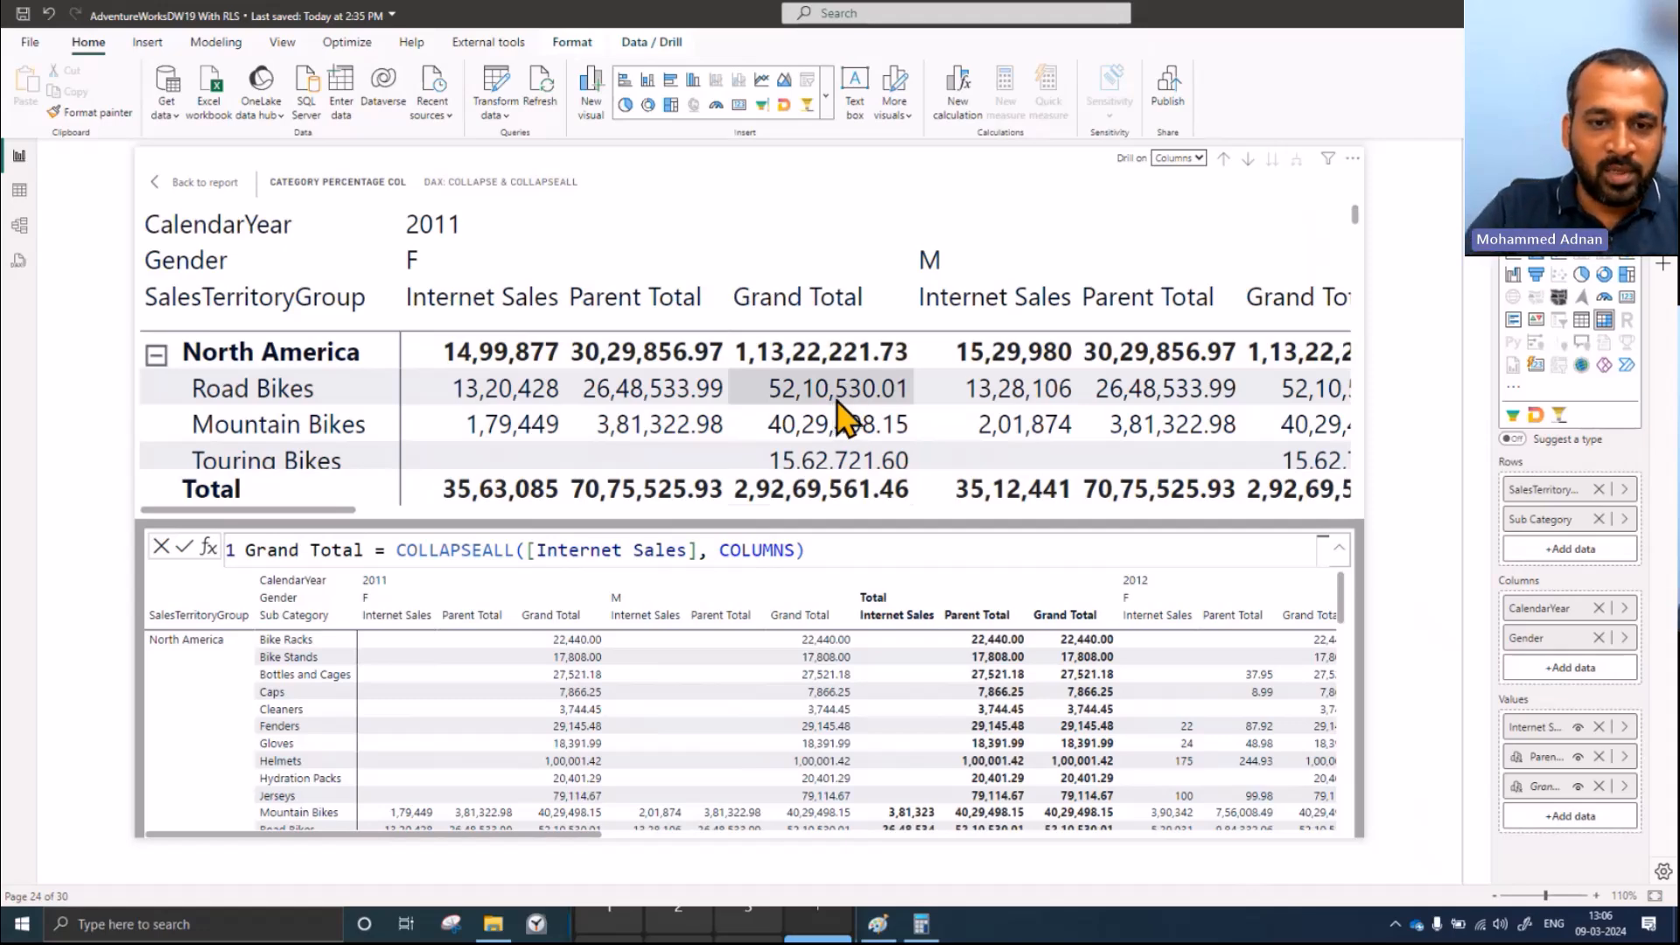
double_click(752, 550)
key(Right)
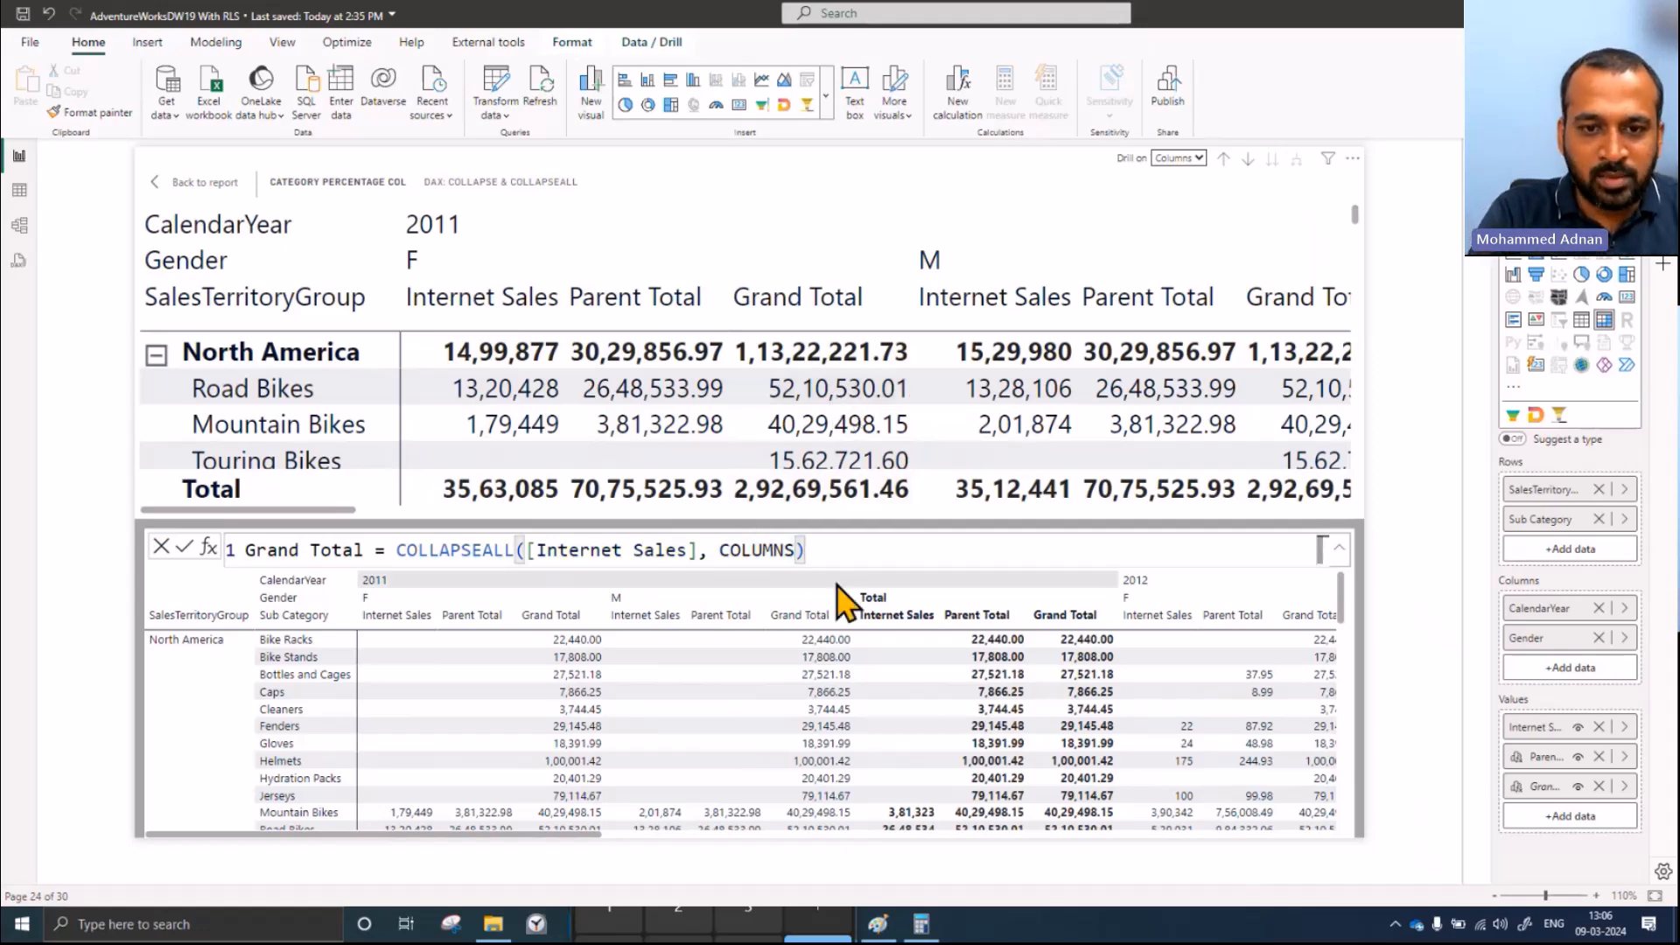
text(ROWS)
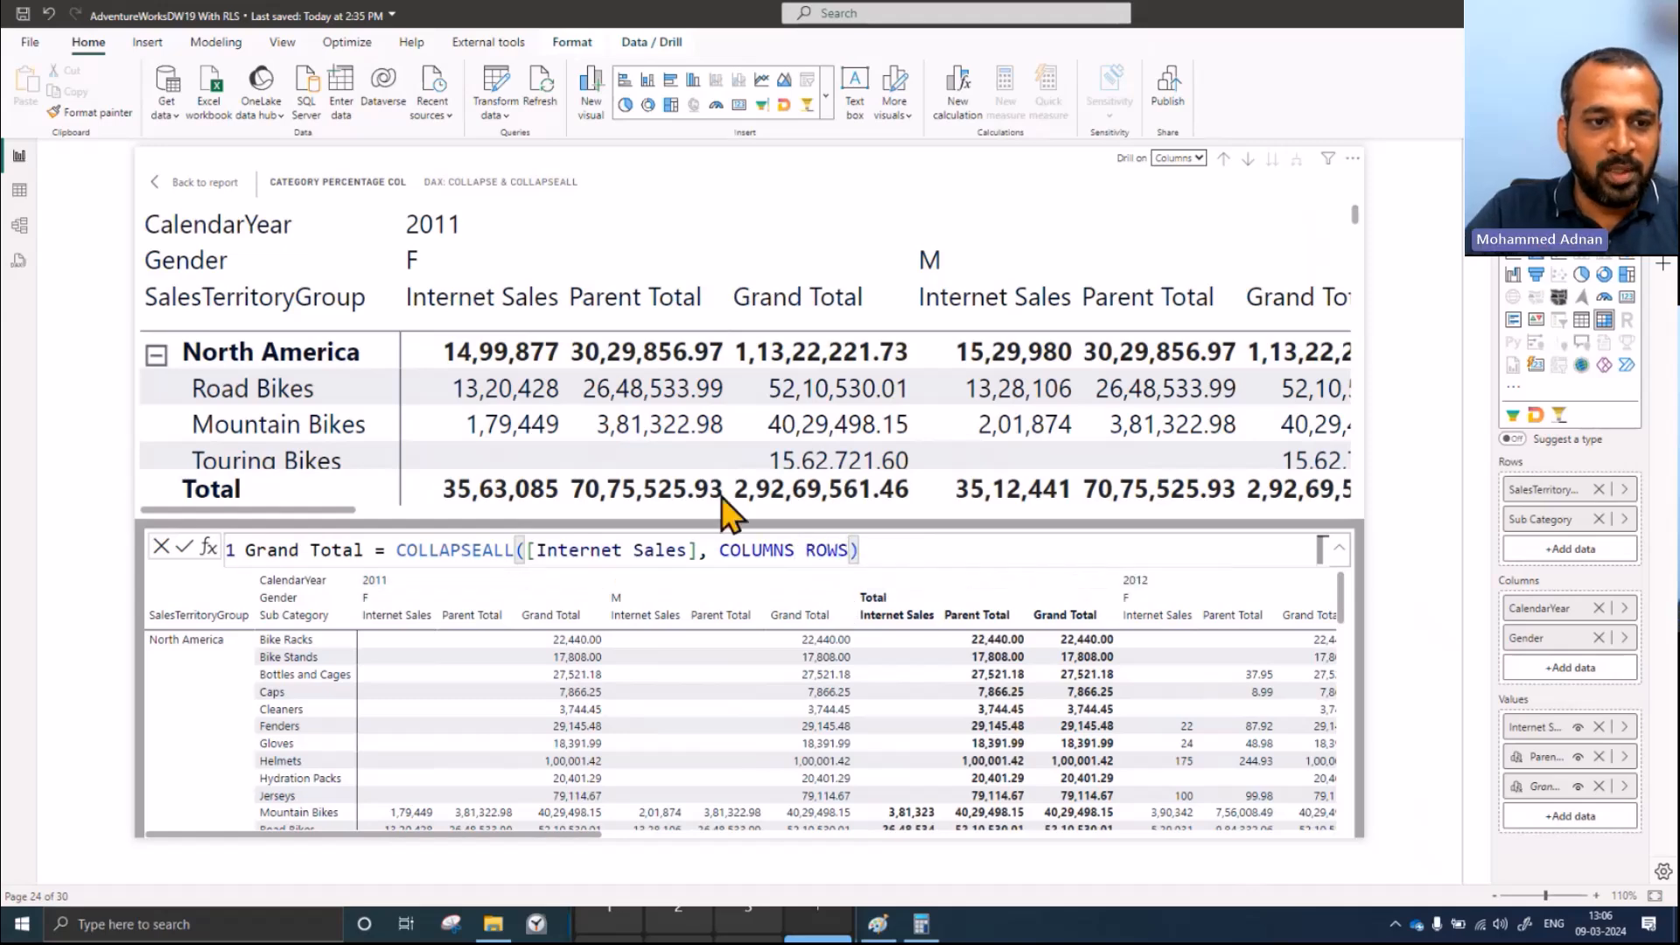
click(185, 548)
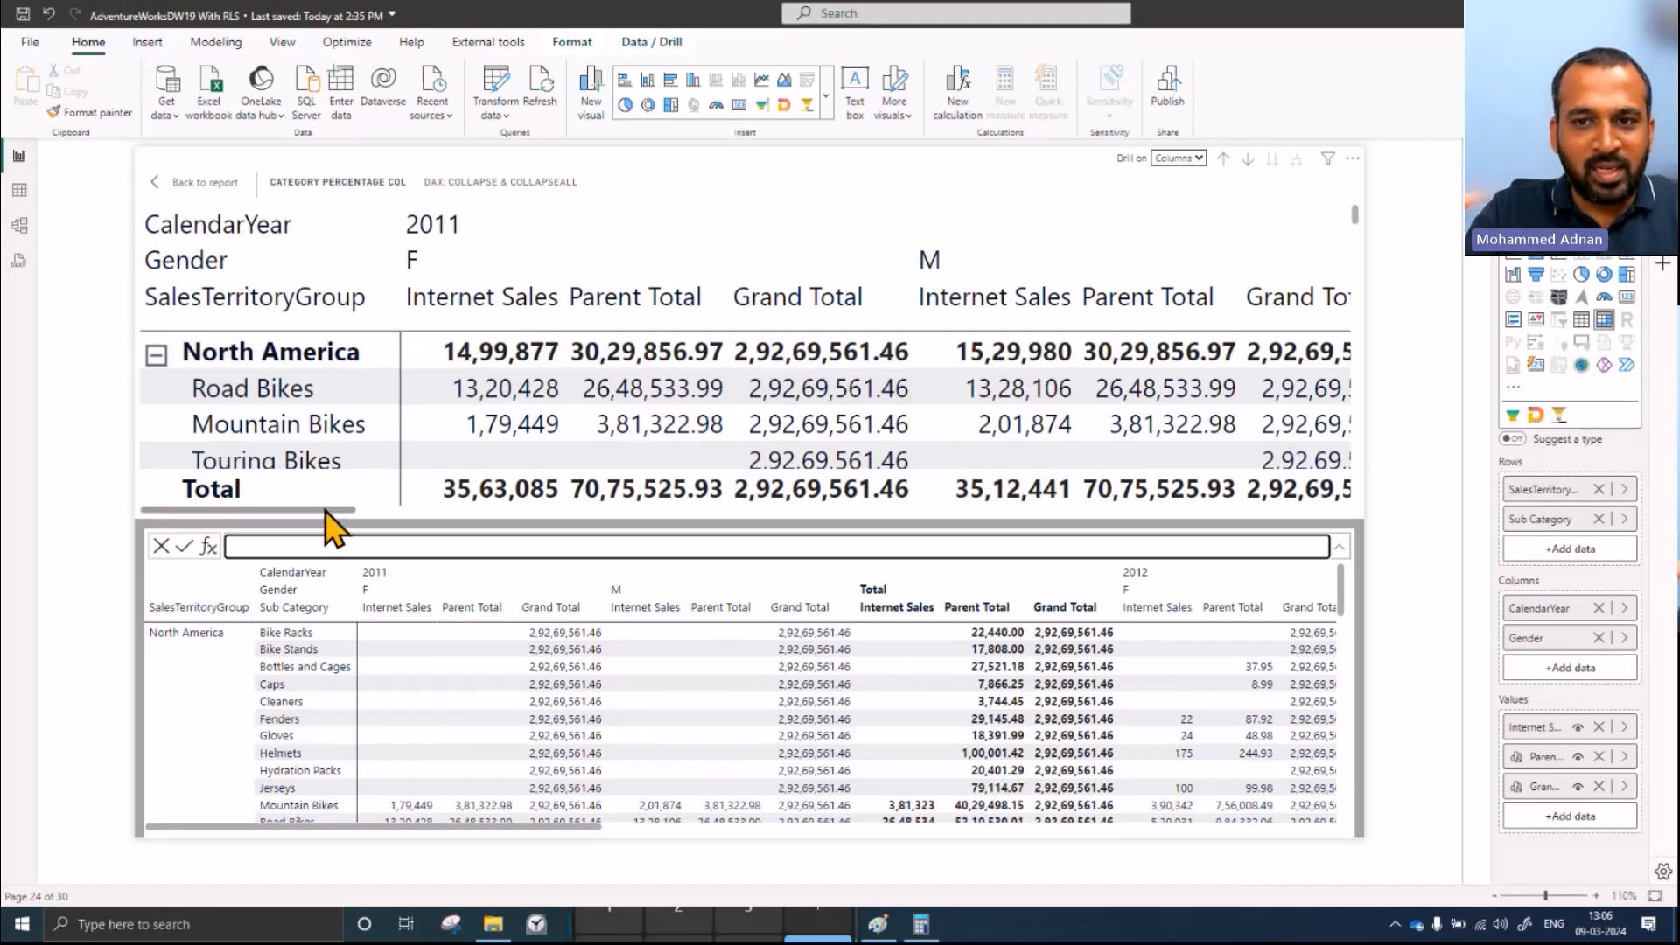
drag(325, 511, 371, 508)
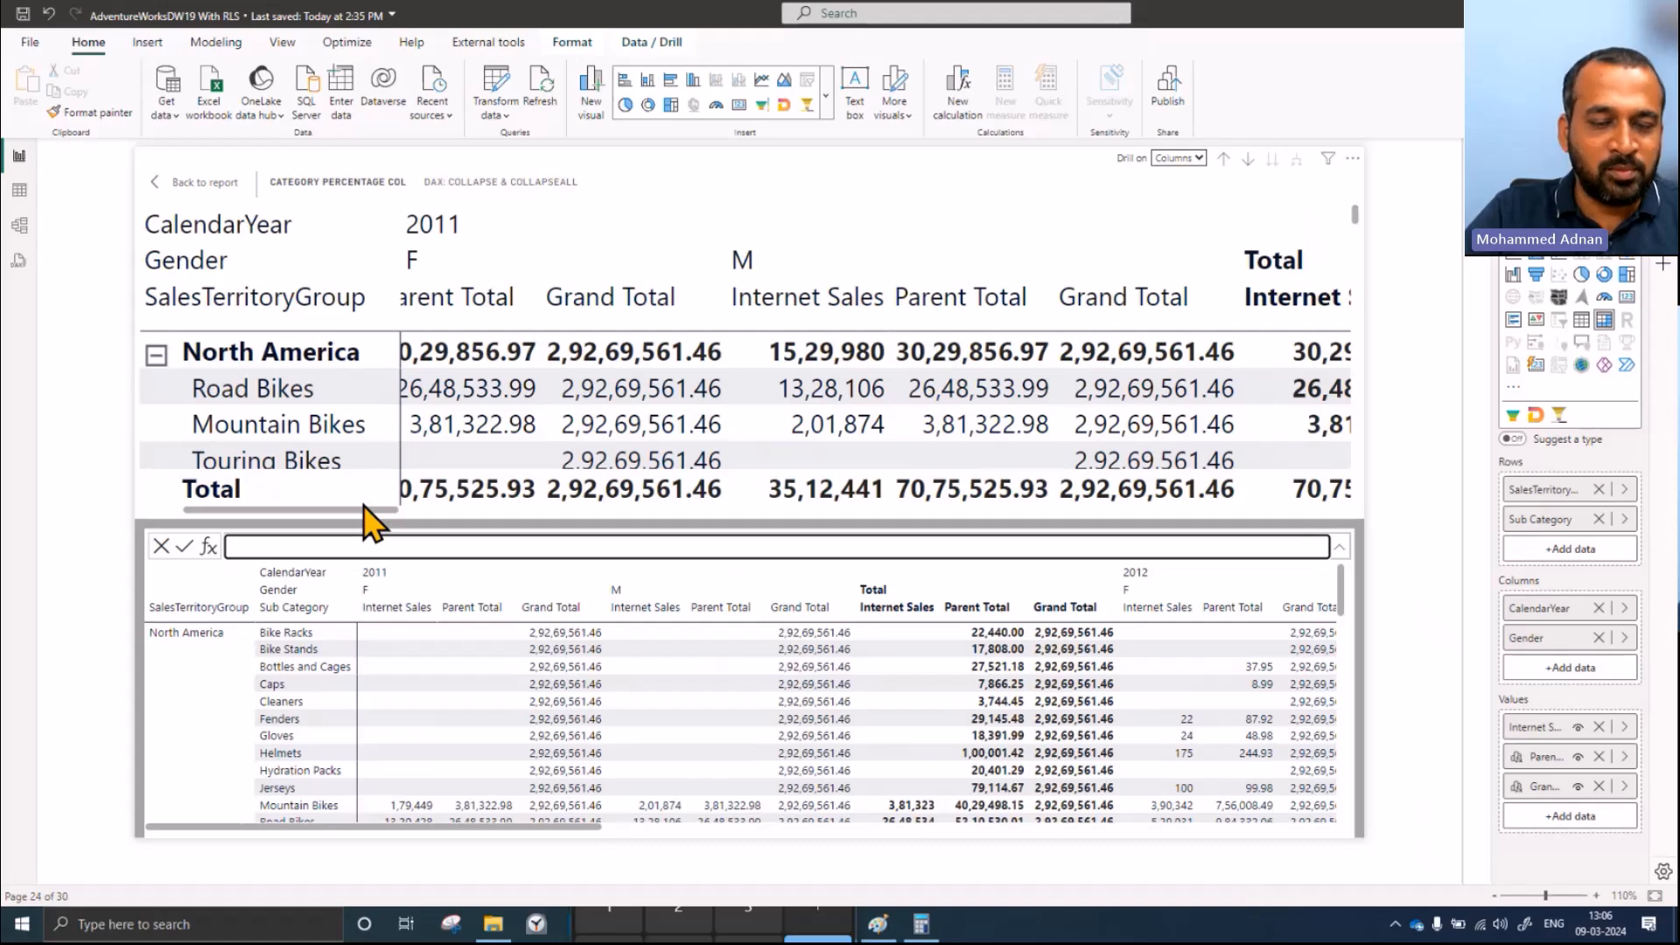
scroll(363, 429, left, 3)
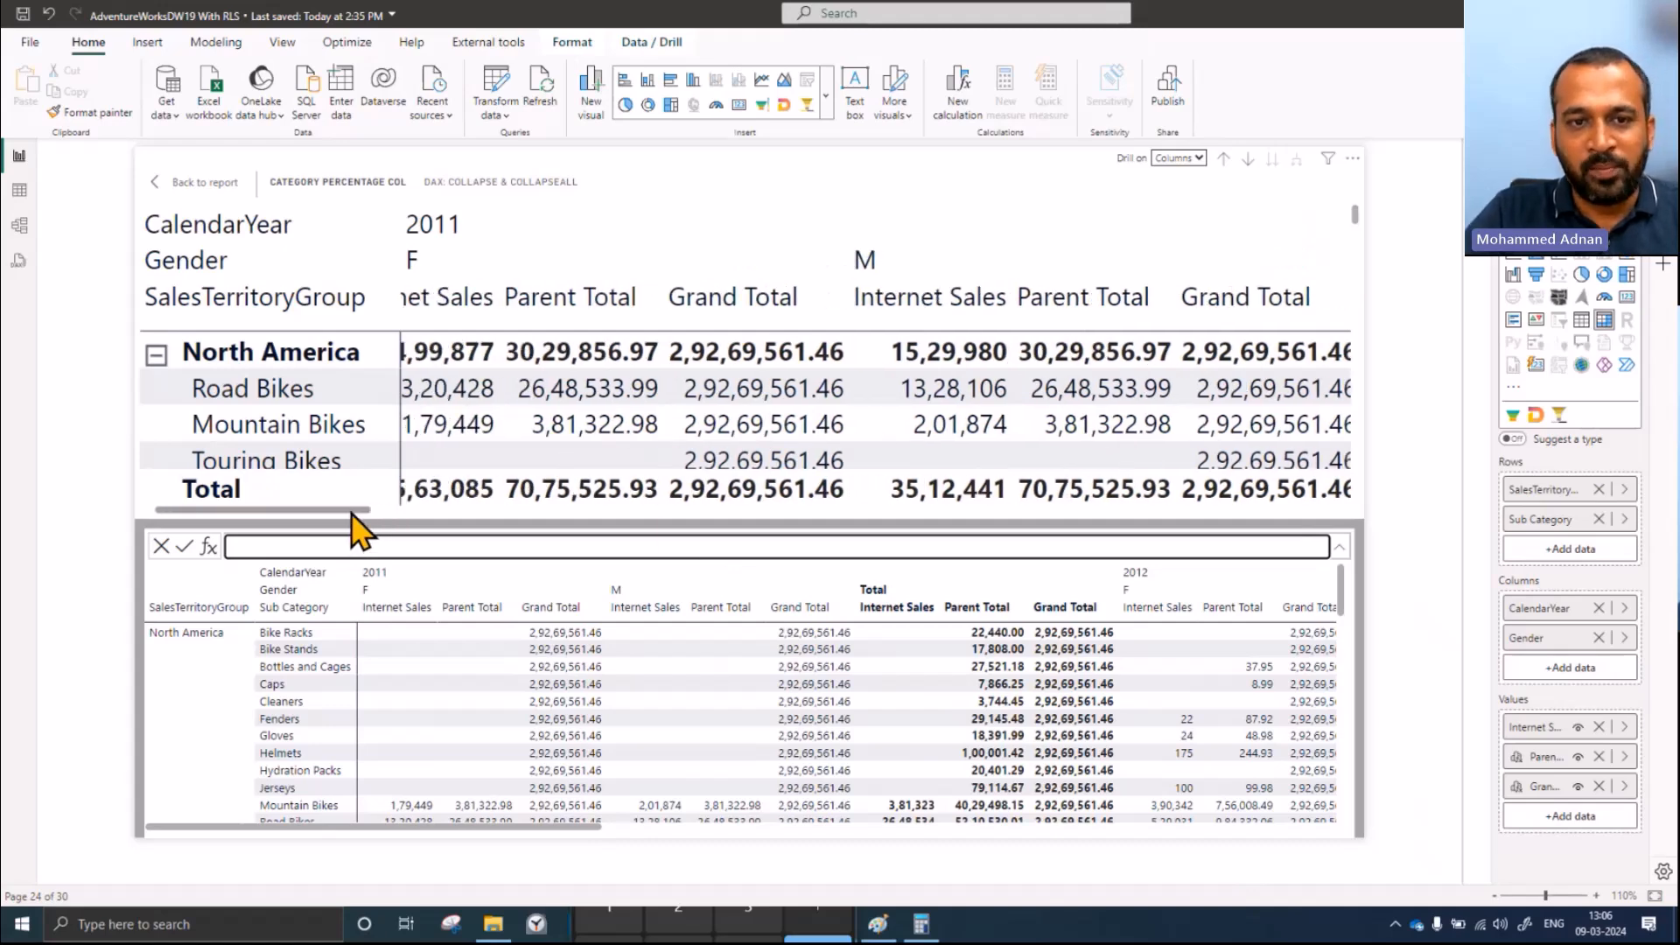
Step: Change the axis argument of the Parent Total COLLAPSE formula to COLUMNS ROWS and review its values for 2011
click(1623, 757)
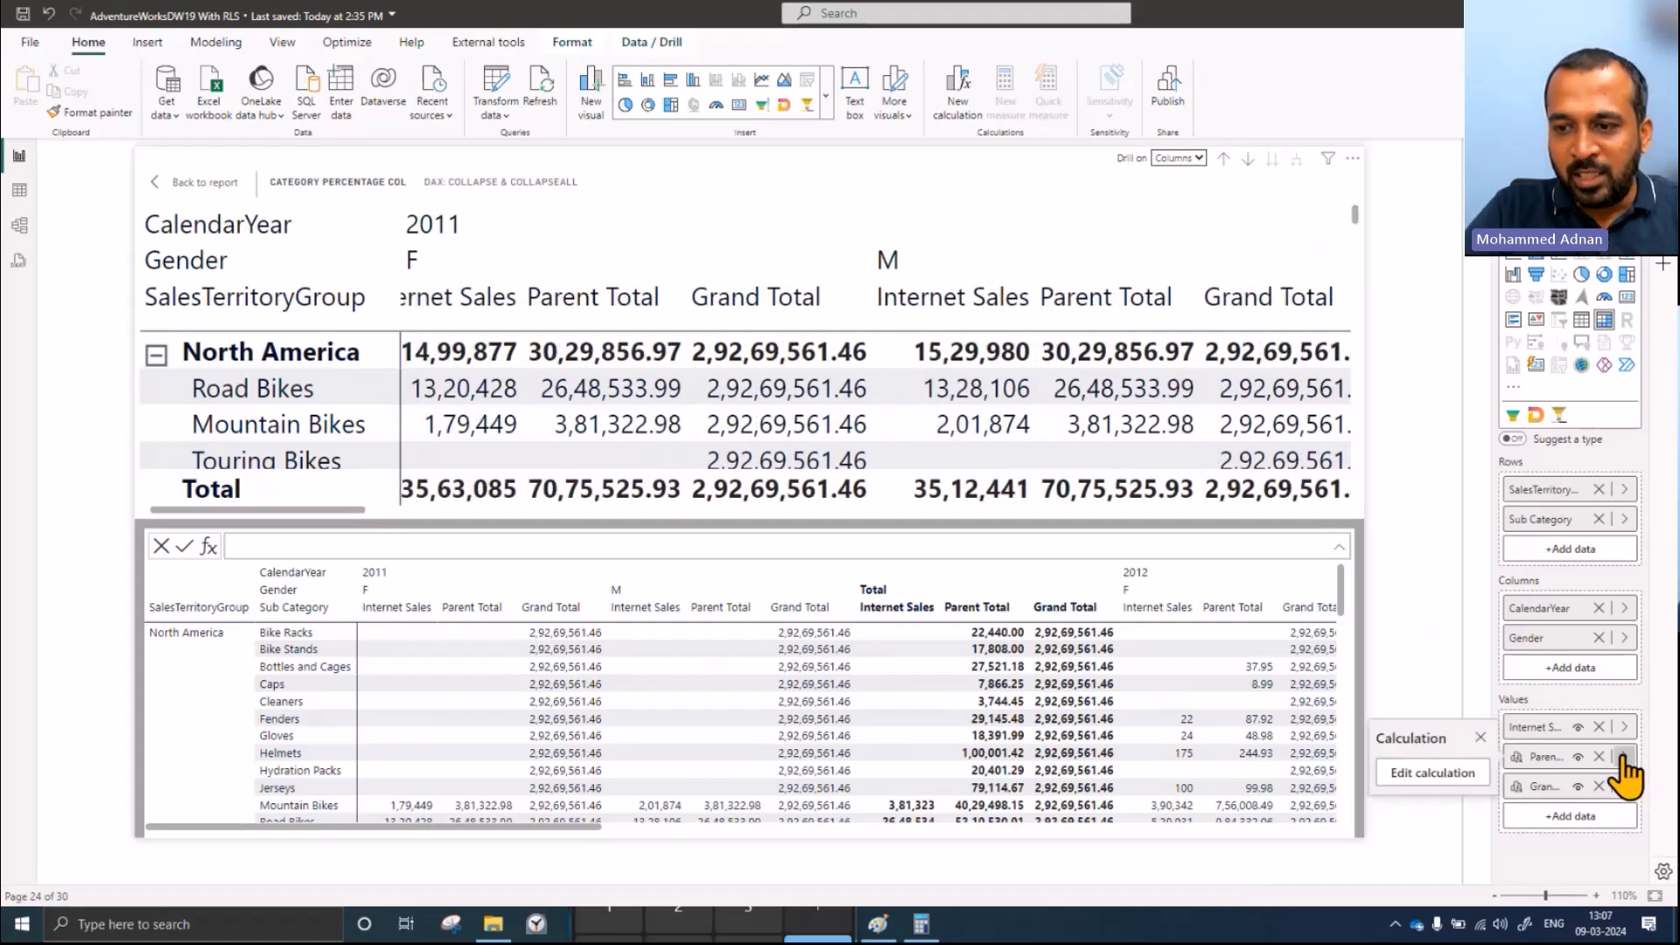
click(1428, 774)
click(772, 551)
click(874, 587)
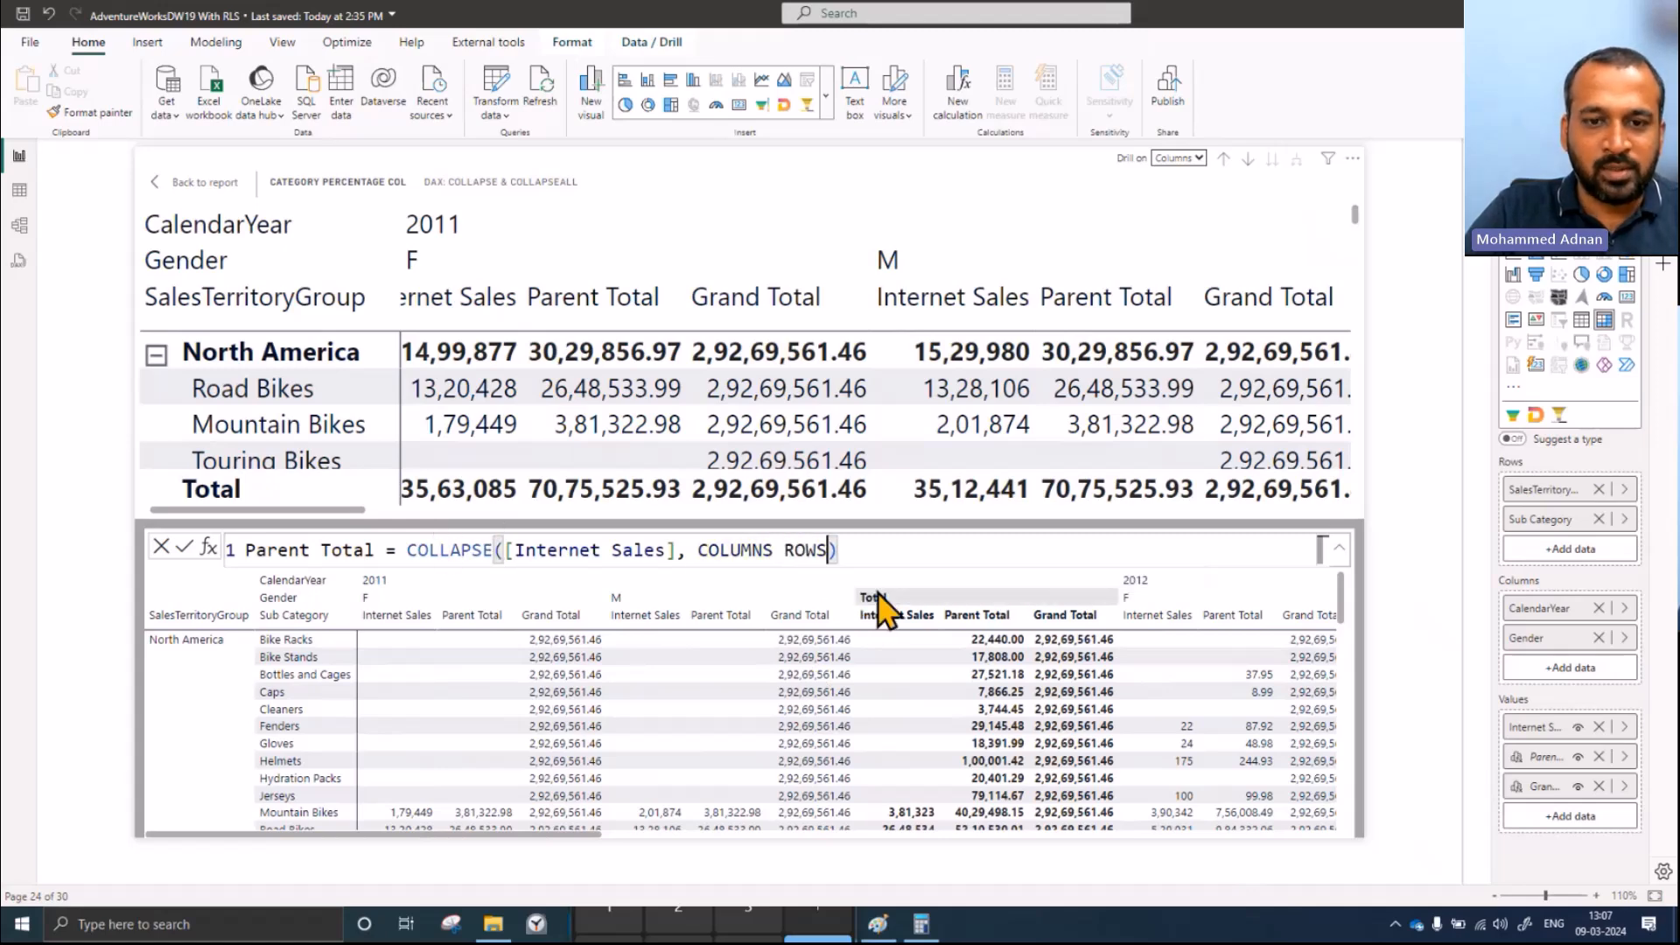
click(184, 549)
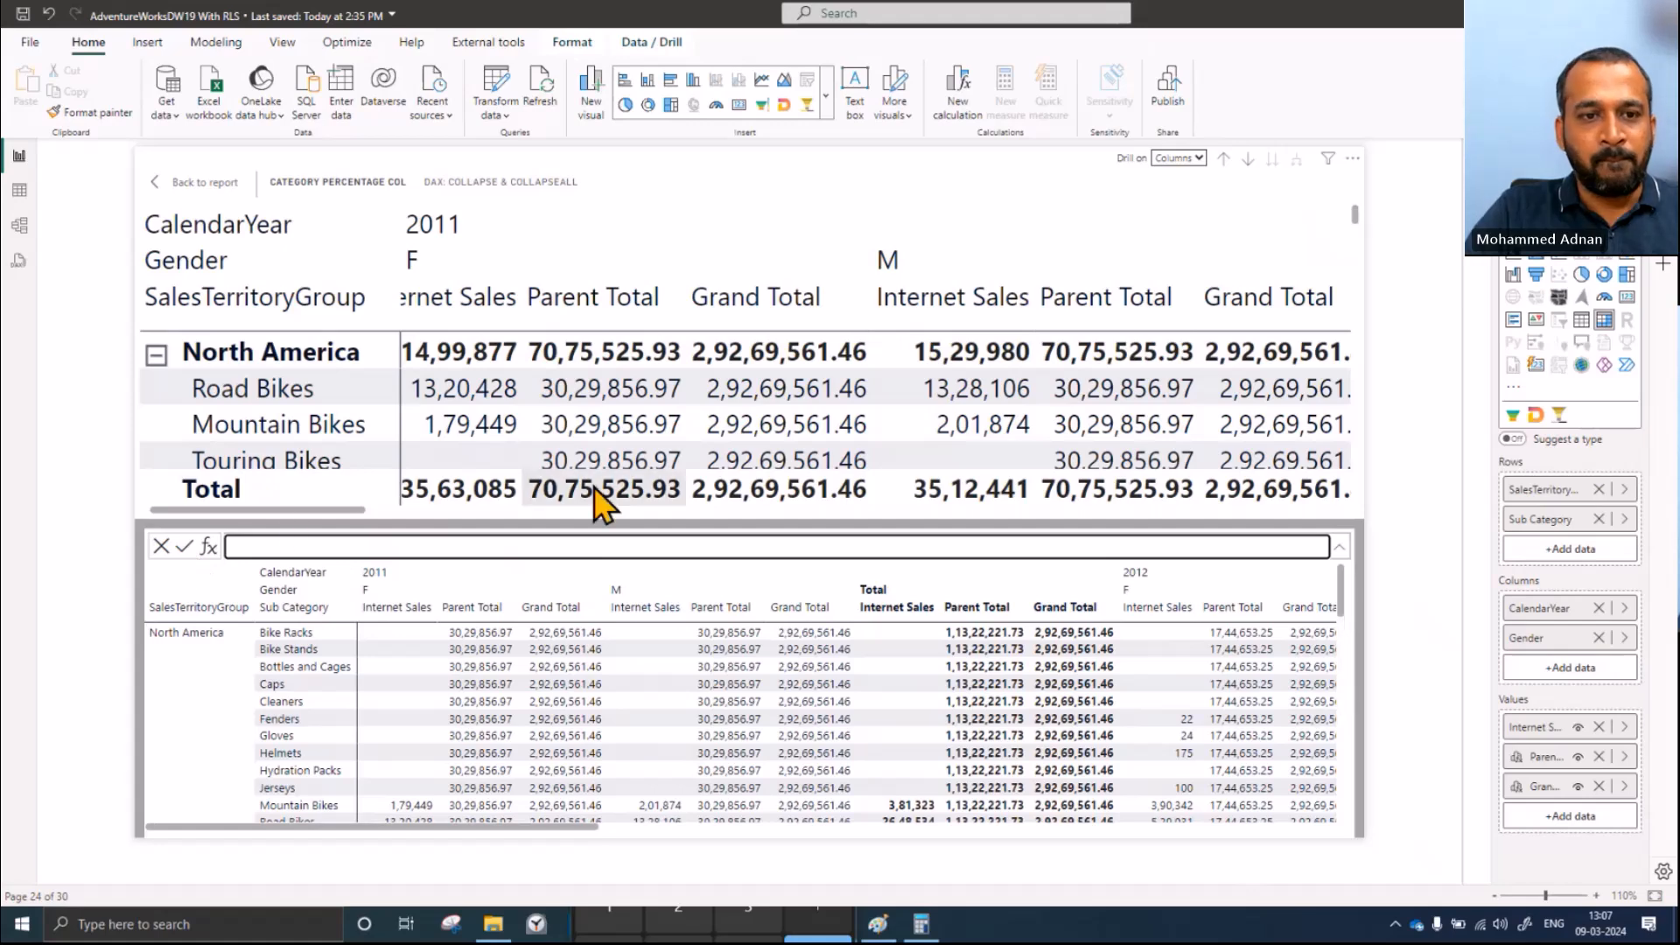
drag(345, 511, 274, 511)
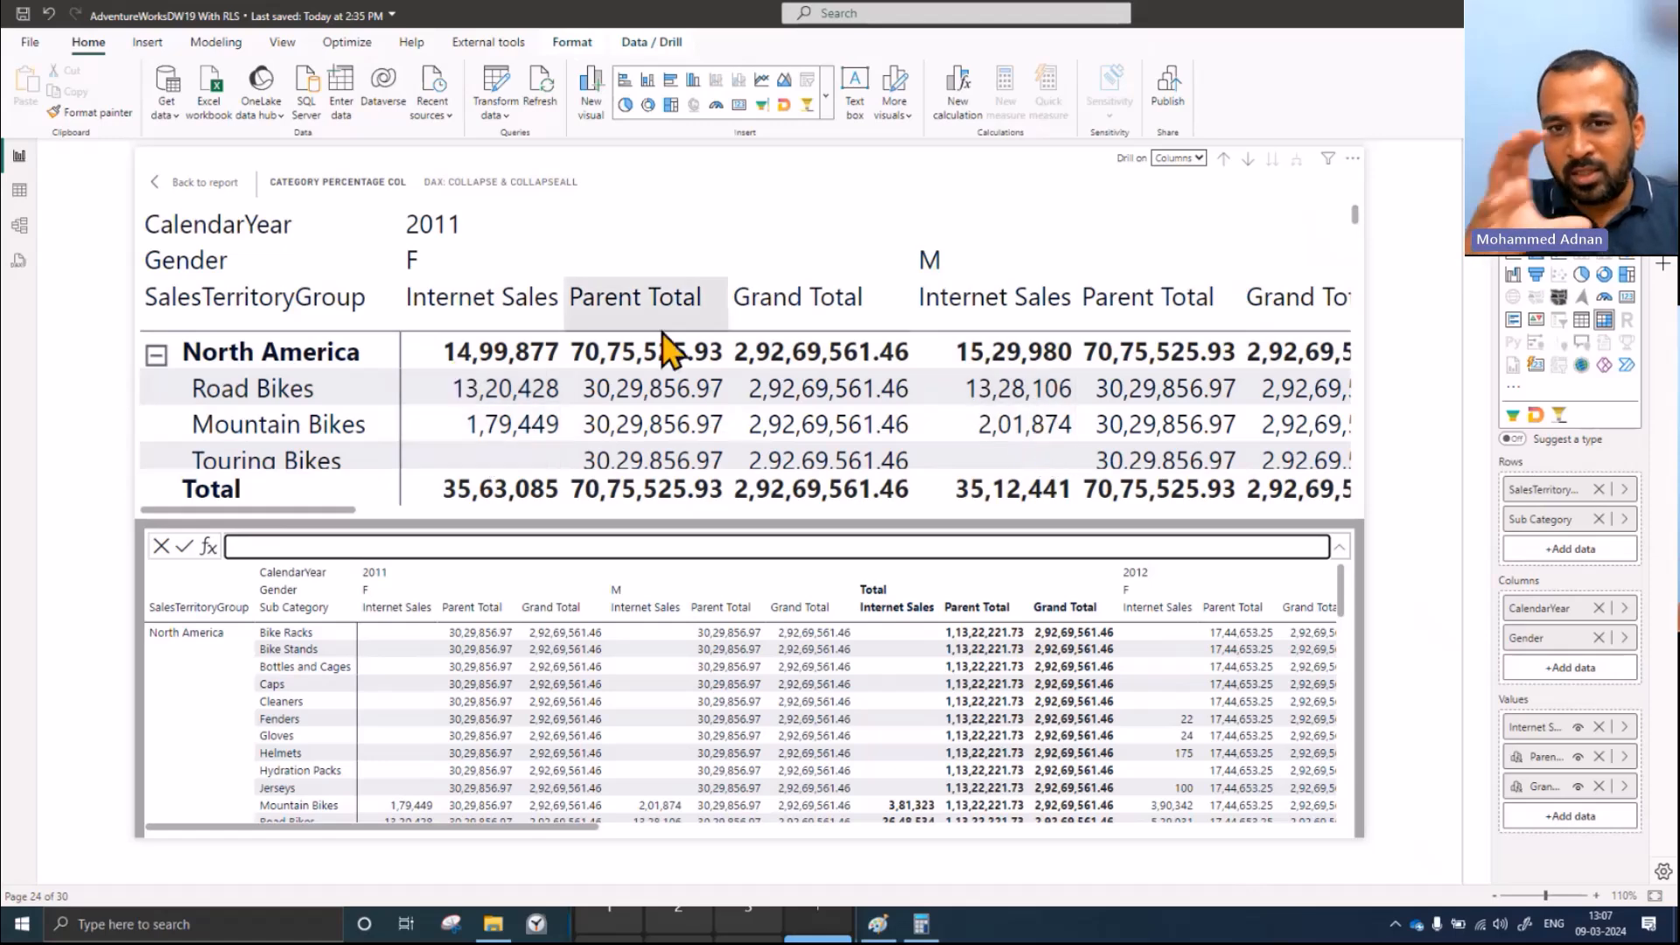
Step: Remove CalendarYear from the matrix columns and review Parent Total for the North America subcategories
click(1599, 608)
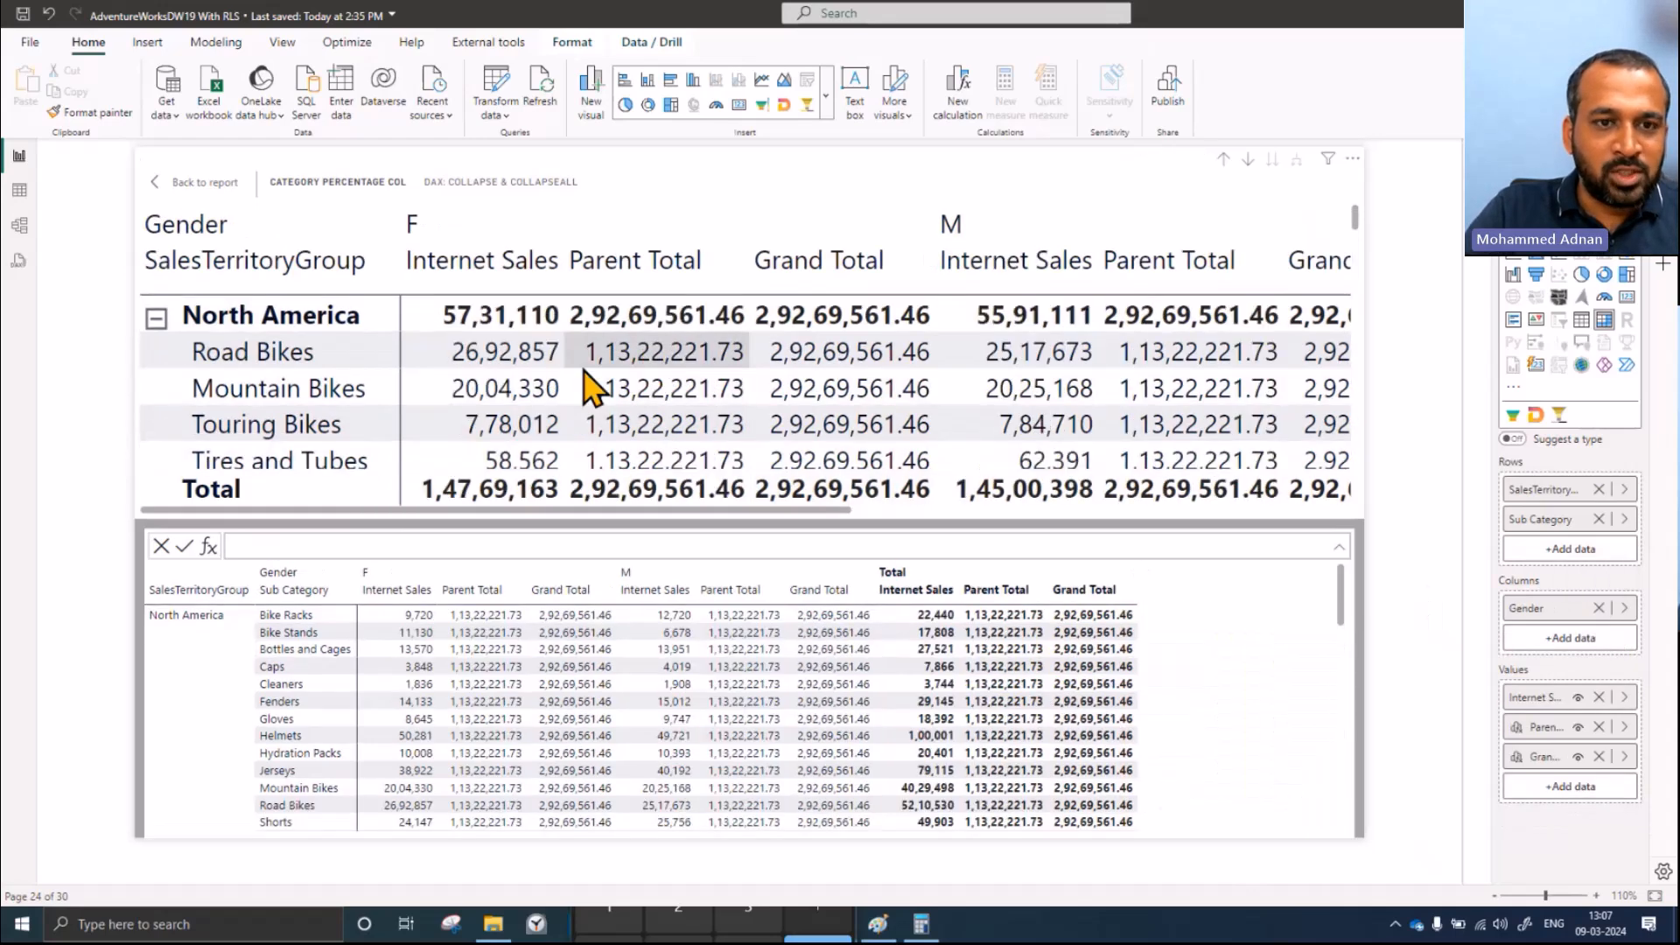
scroll(667, 378, down, 5)
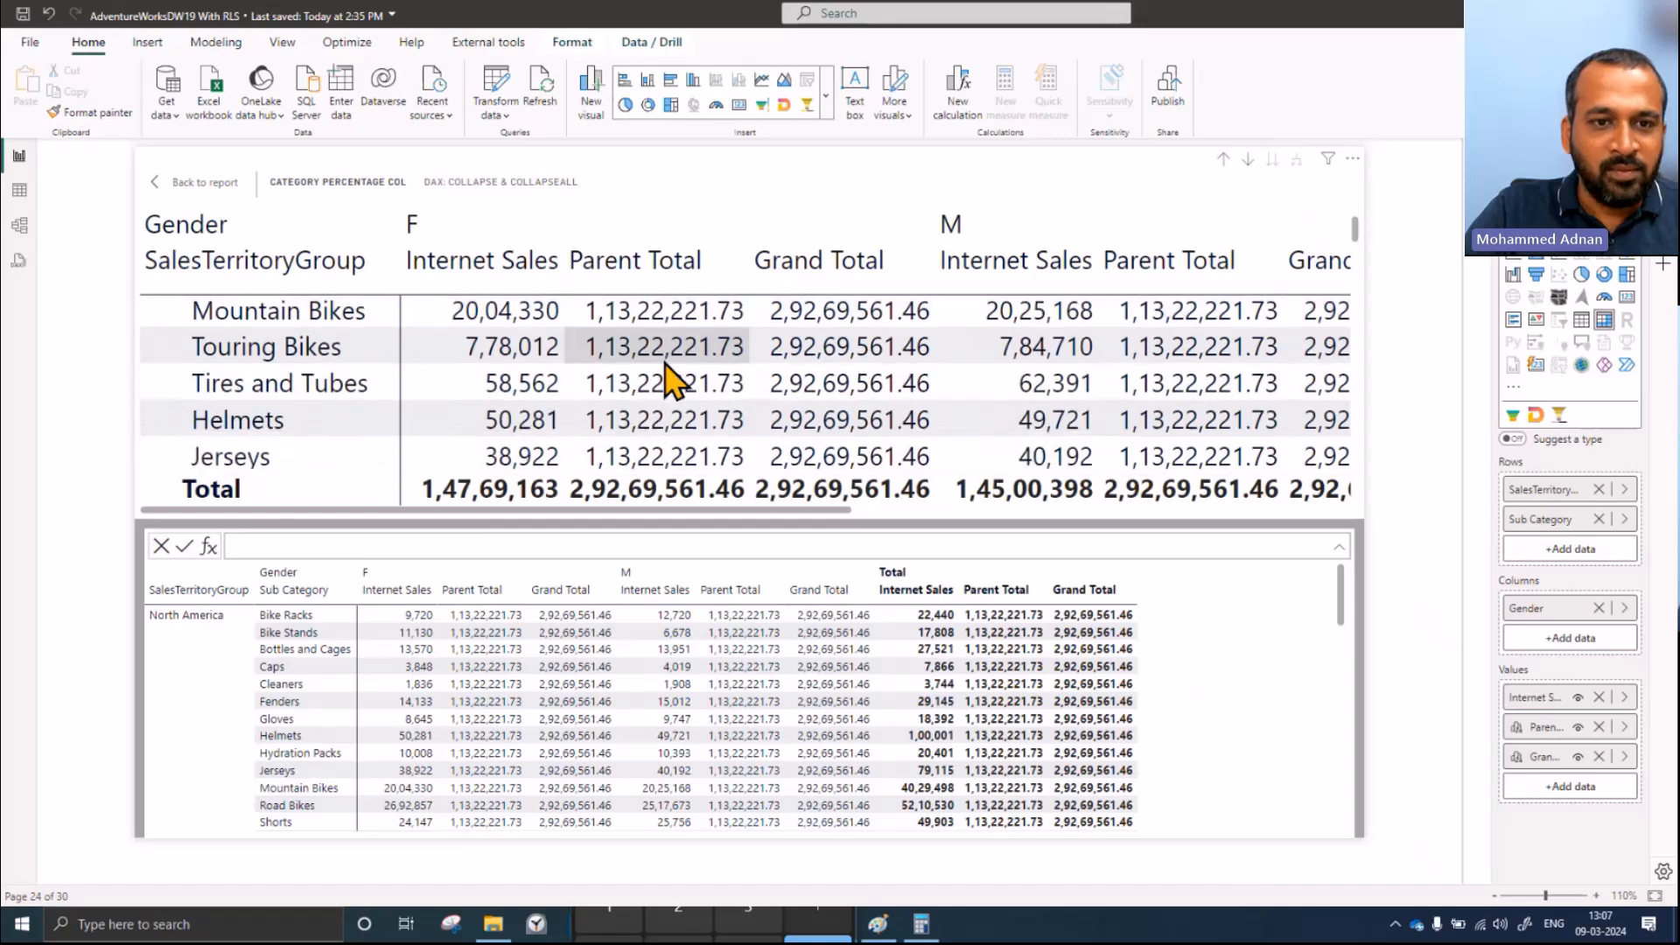
scroll(667, 378, down, 5)
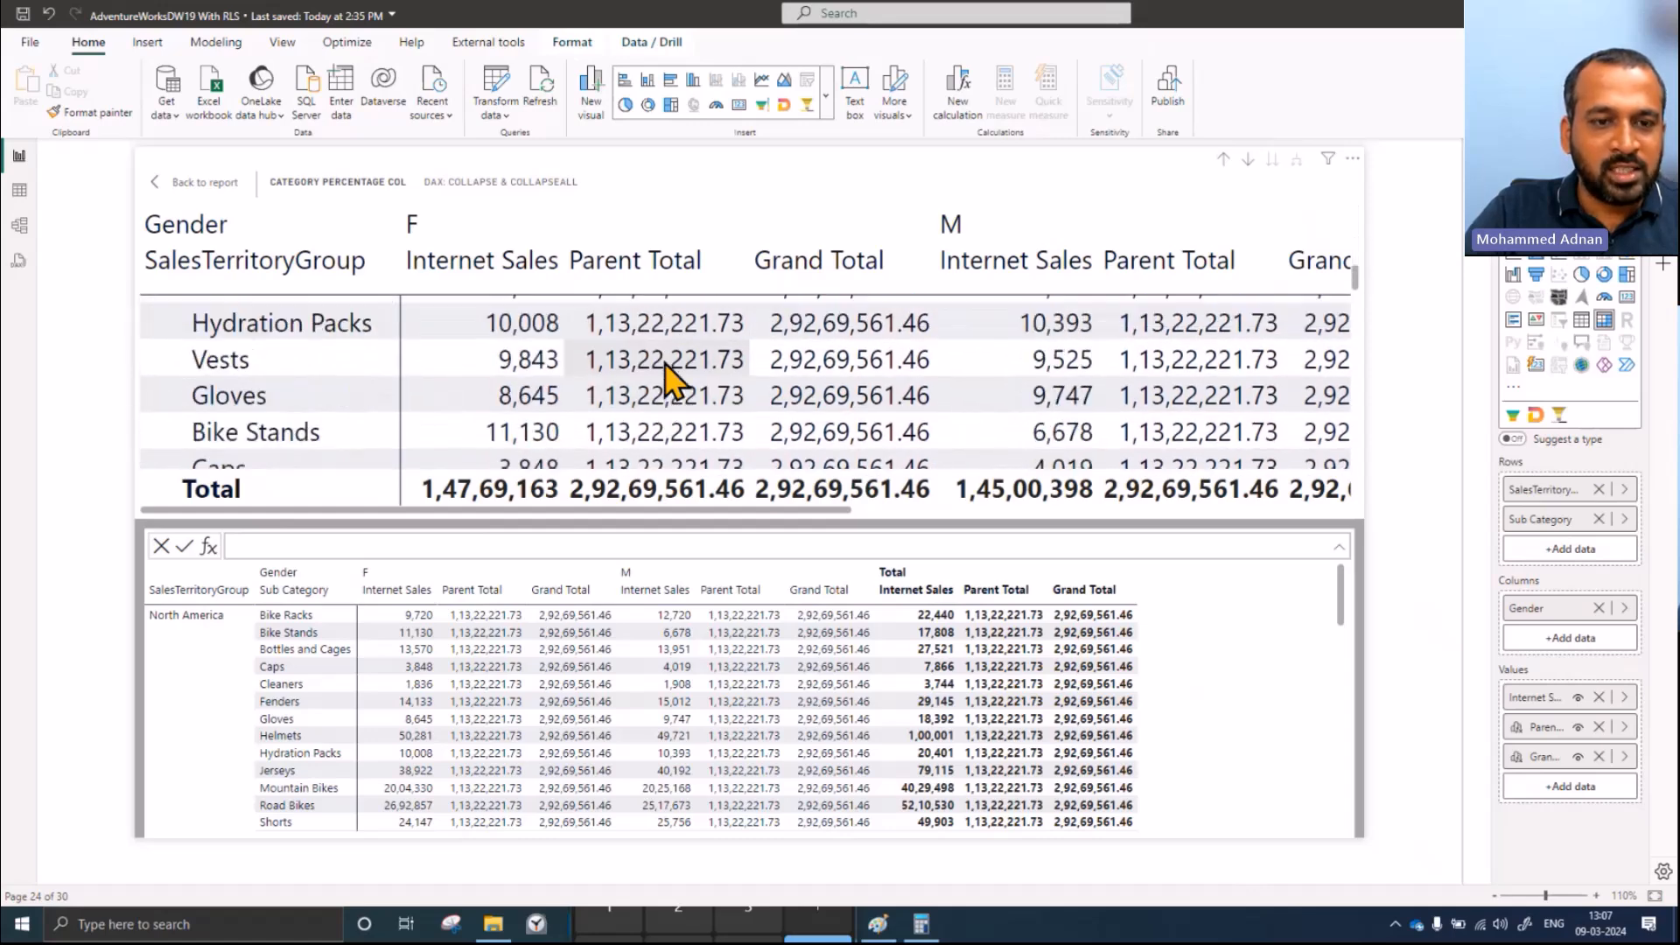
scroll(668, 378, down, 2)
scroll(669, 378, up, 10)
scroll(669, 378, up, 1)
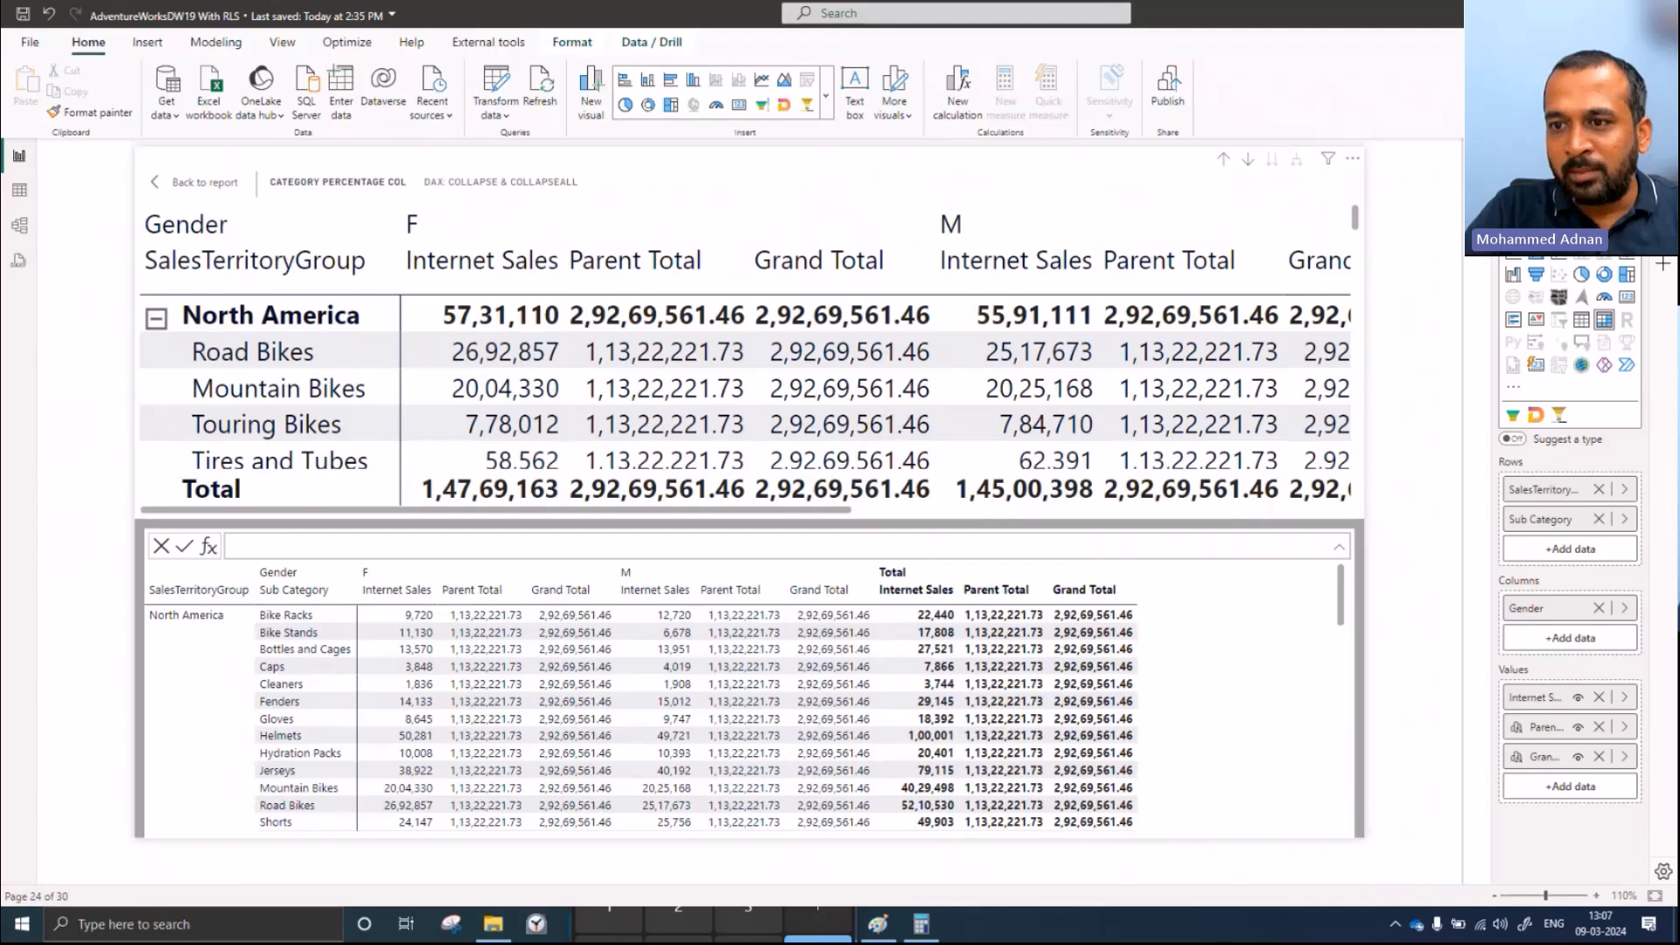
Step: Replace Sub Category in the matrix rows with EnglishProductCategoryName from the DimProductCategory table
click(1664, 158)
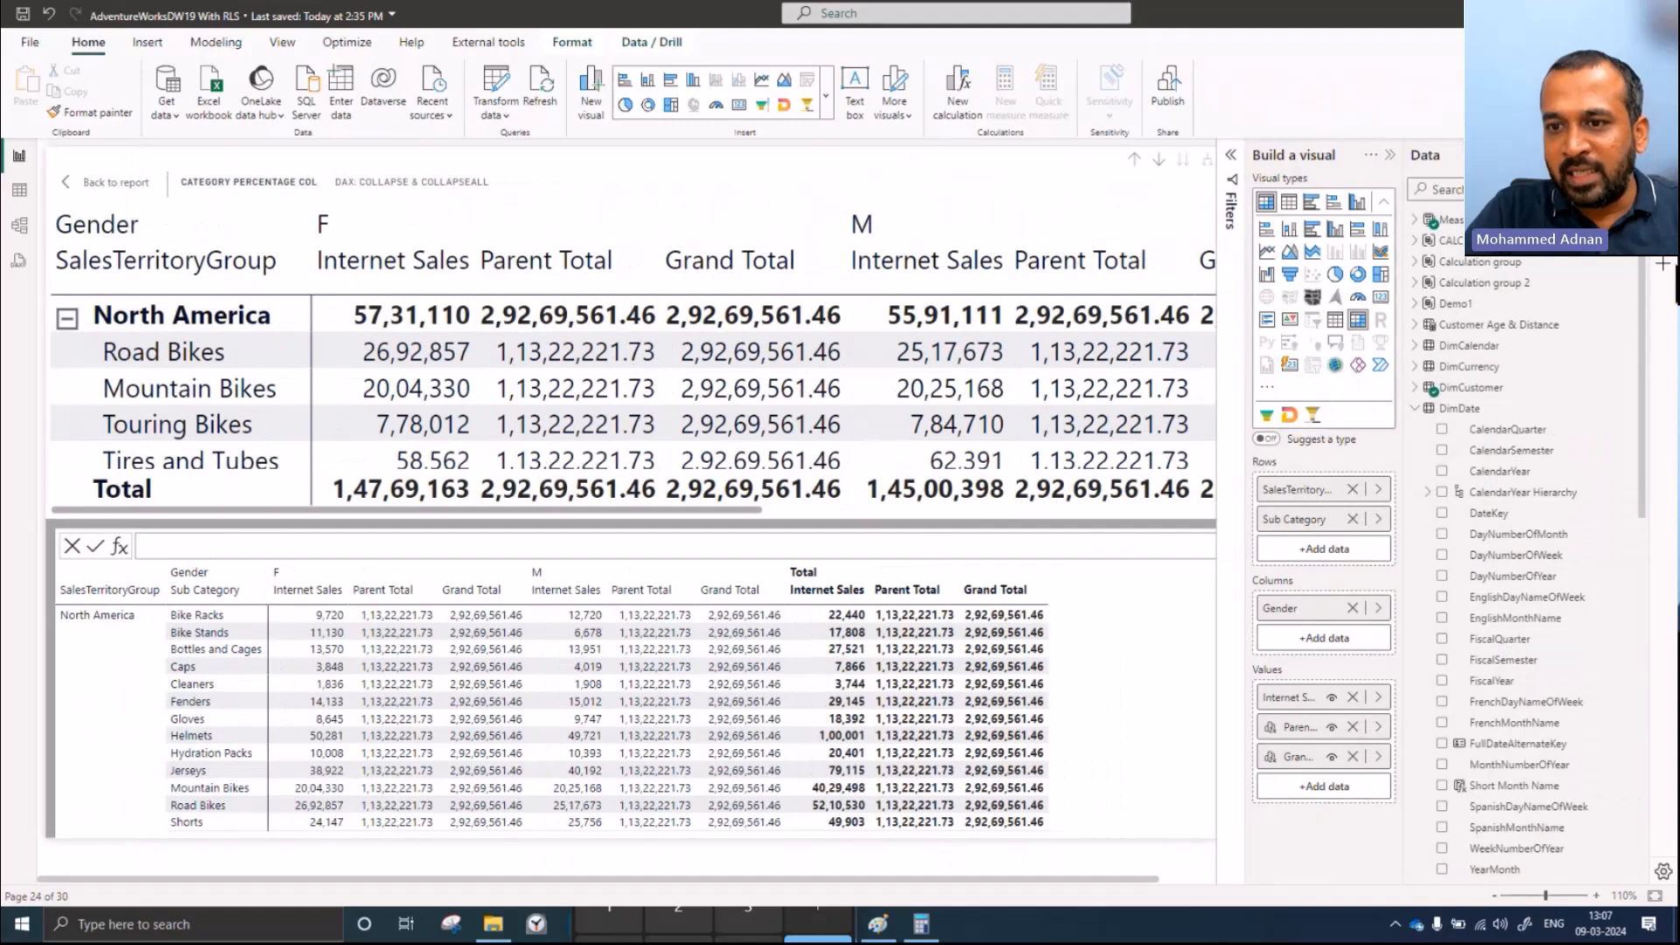
click(1416, 409)
drag(1507, 493, 1313, 509)
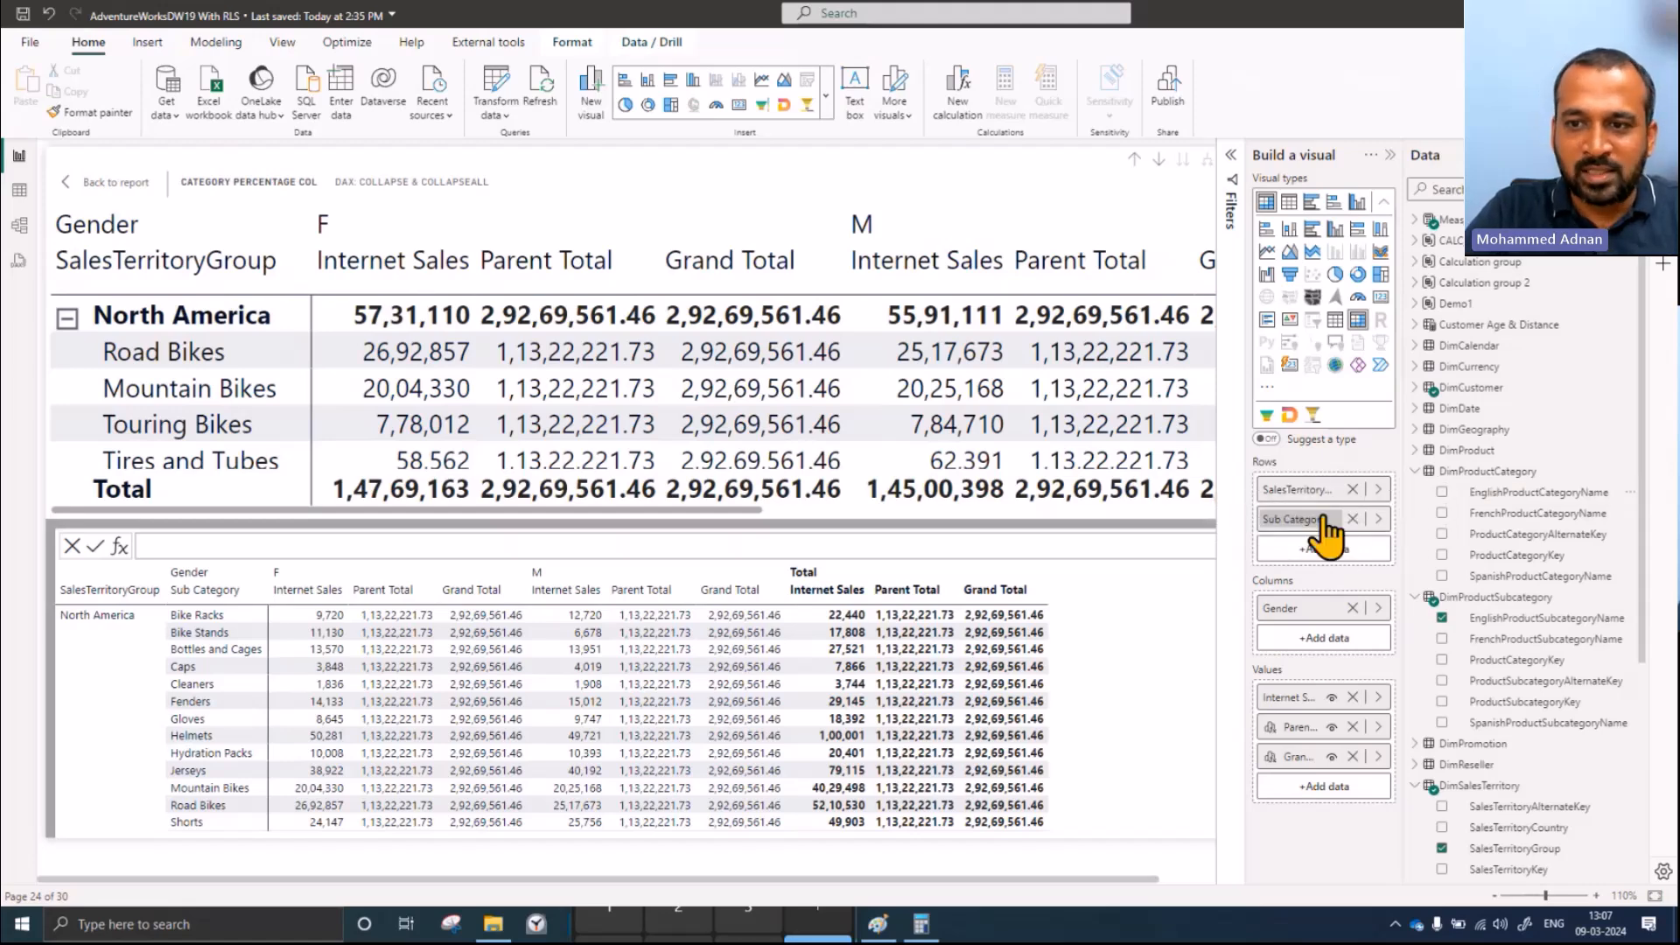
click(1354, 522)
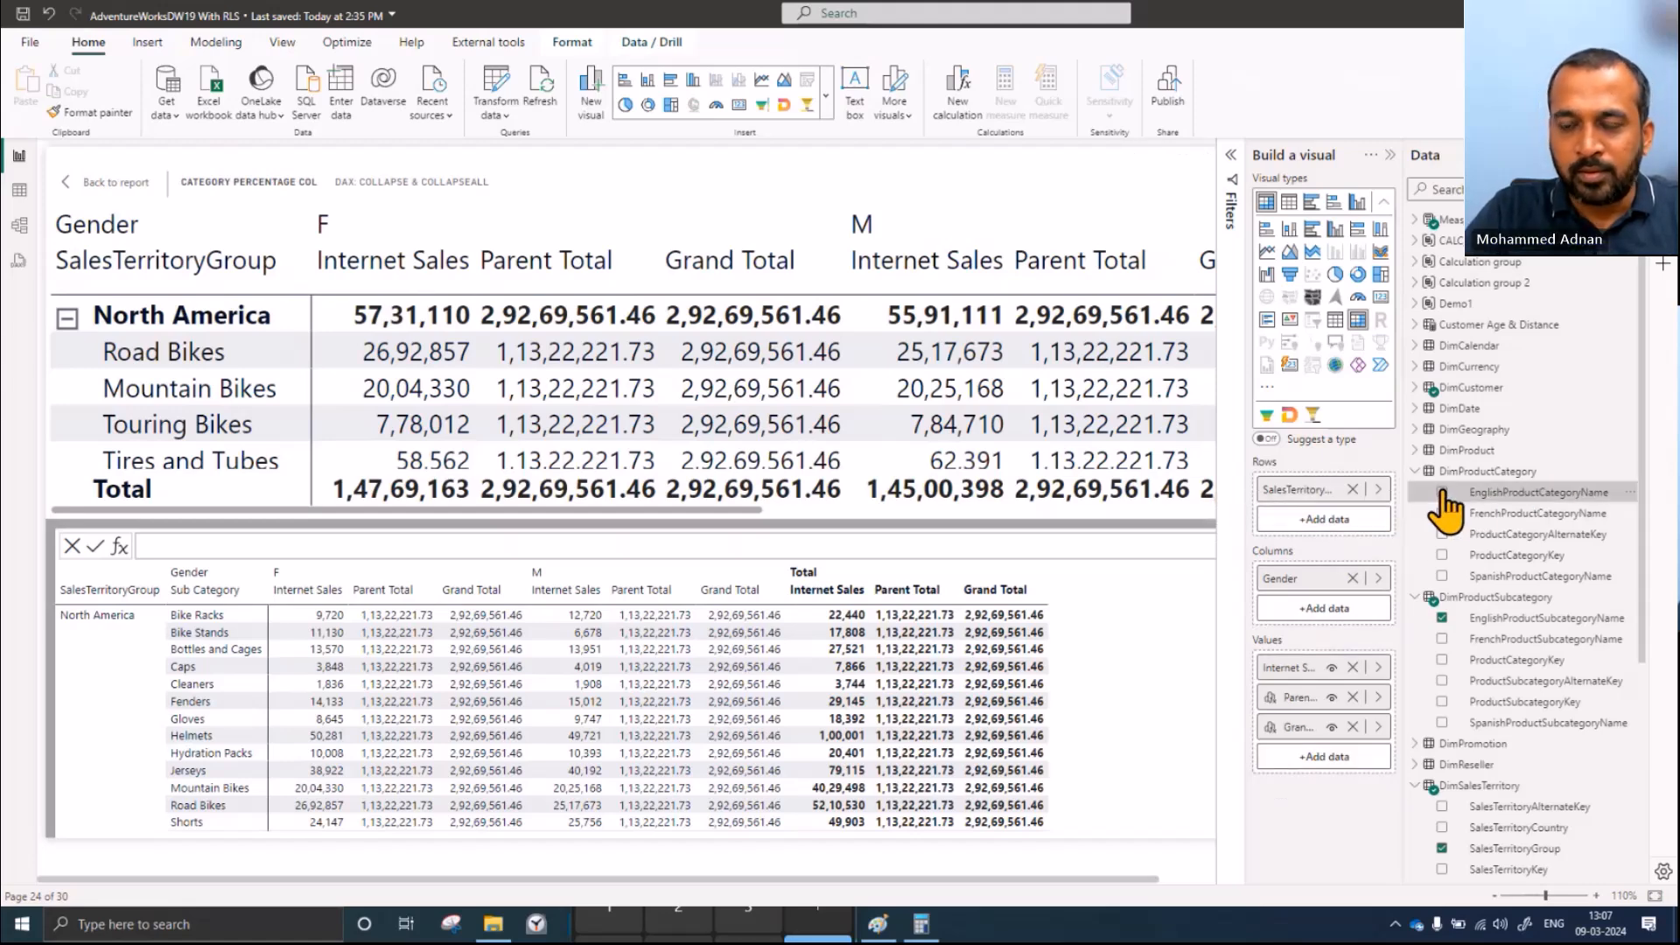
click(1442, 493)
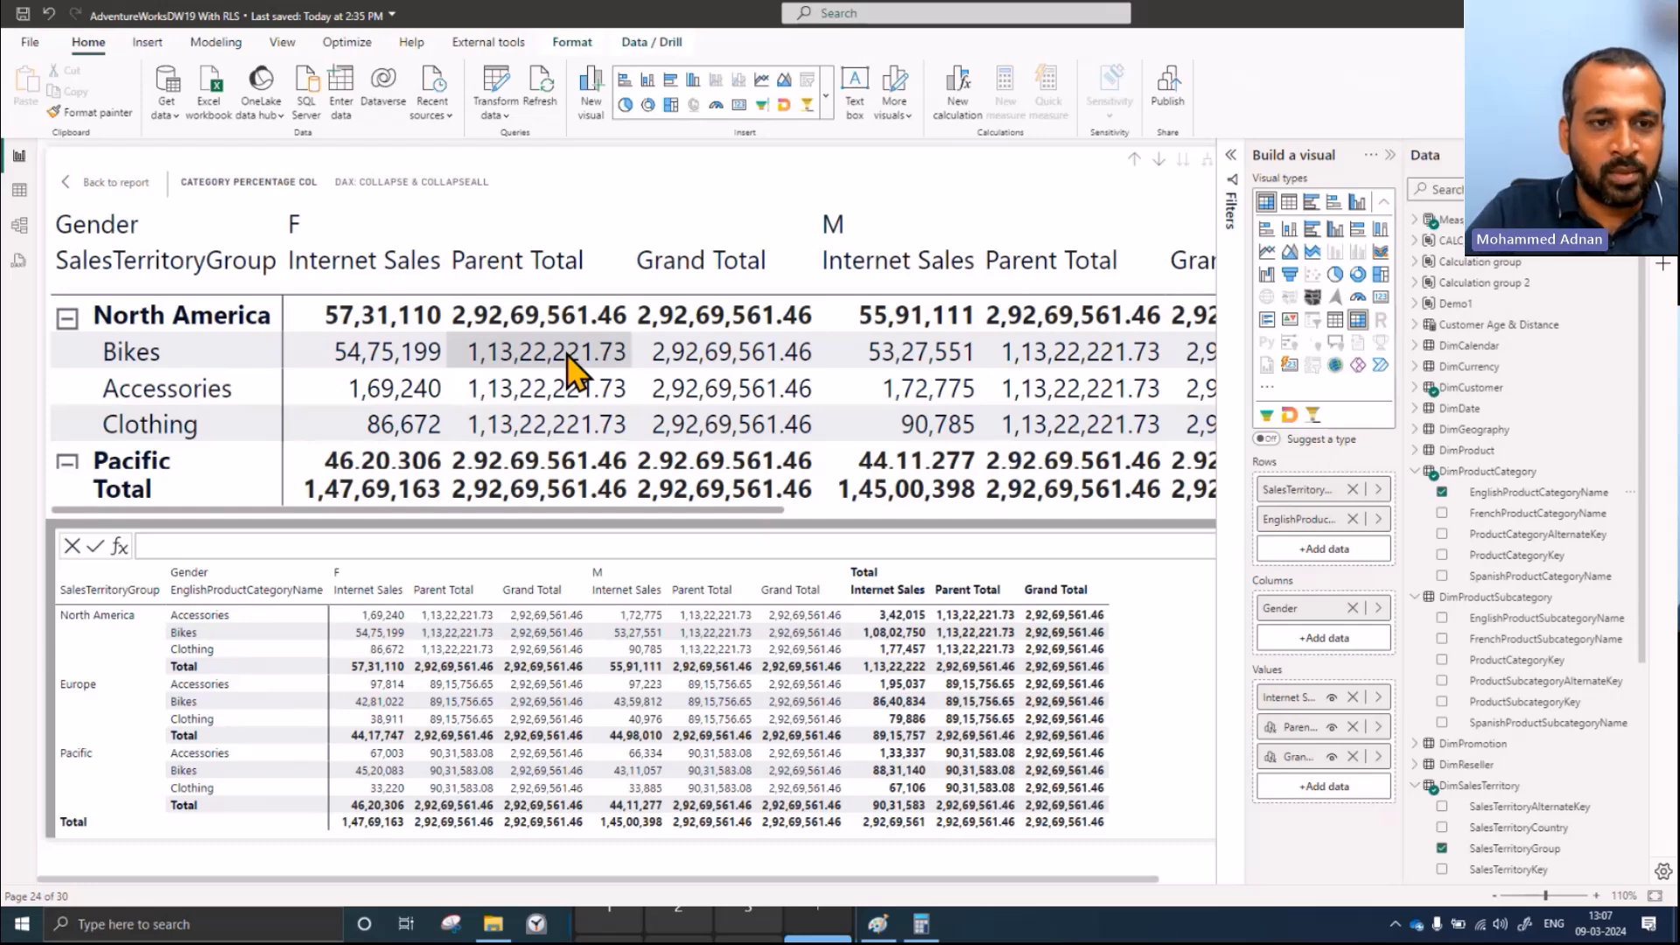
Step: Switch to Calculator and clear its entry
click(917, 936)
key(Escape)
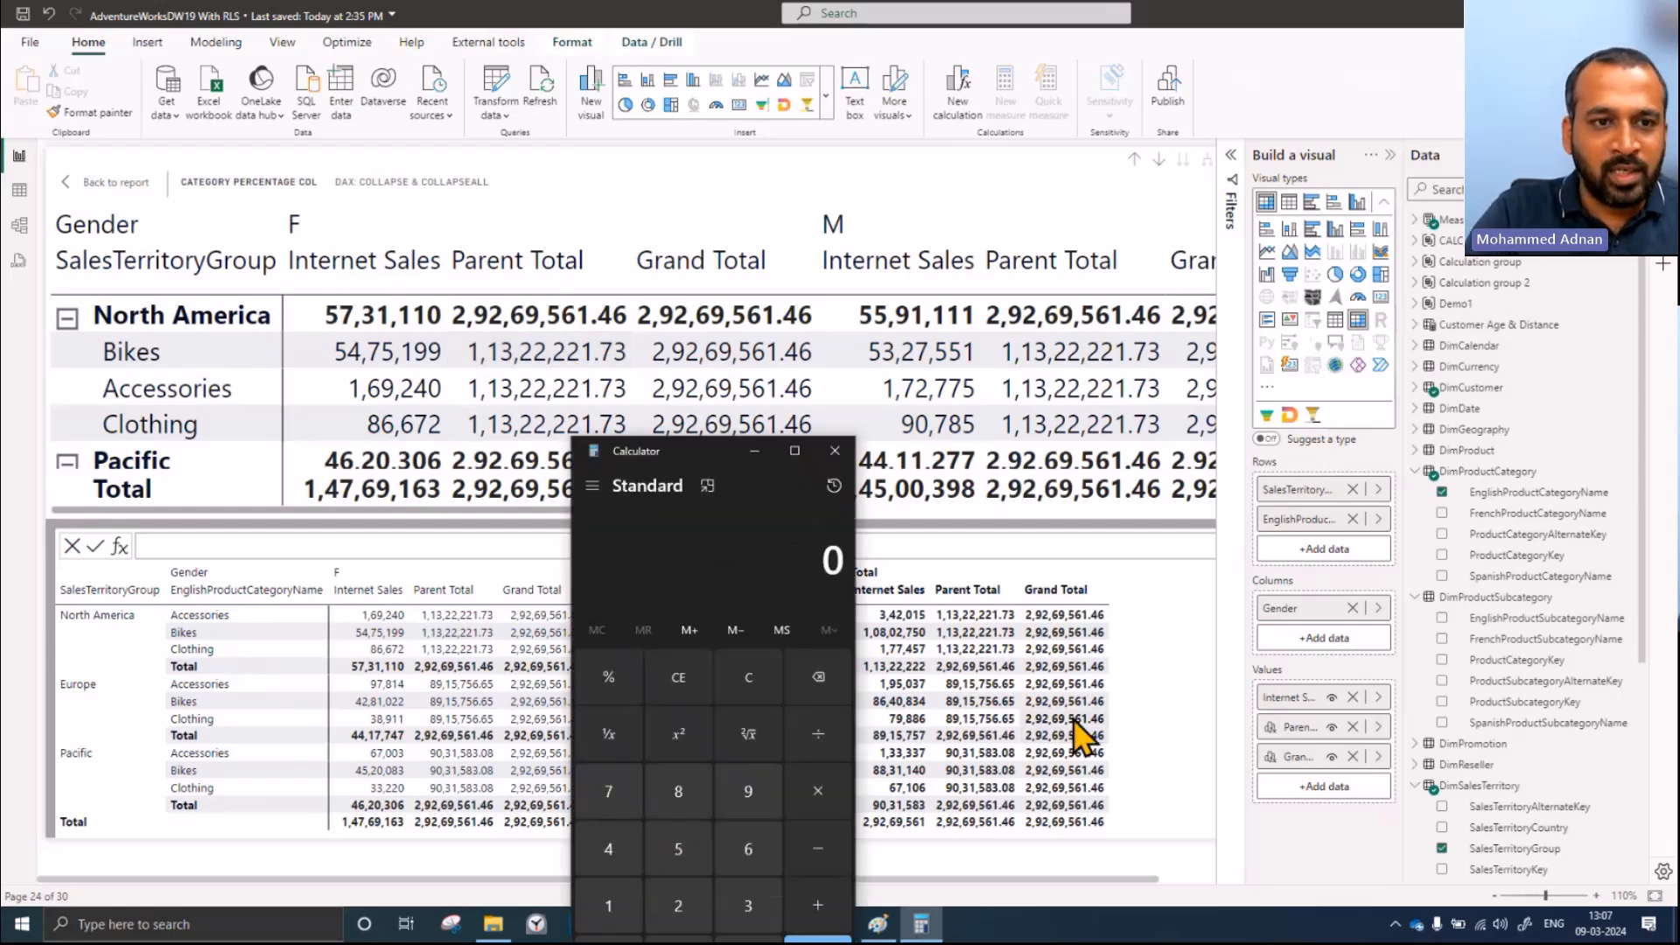
text(5475199 +)
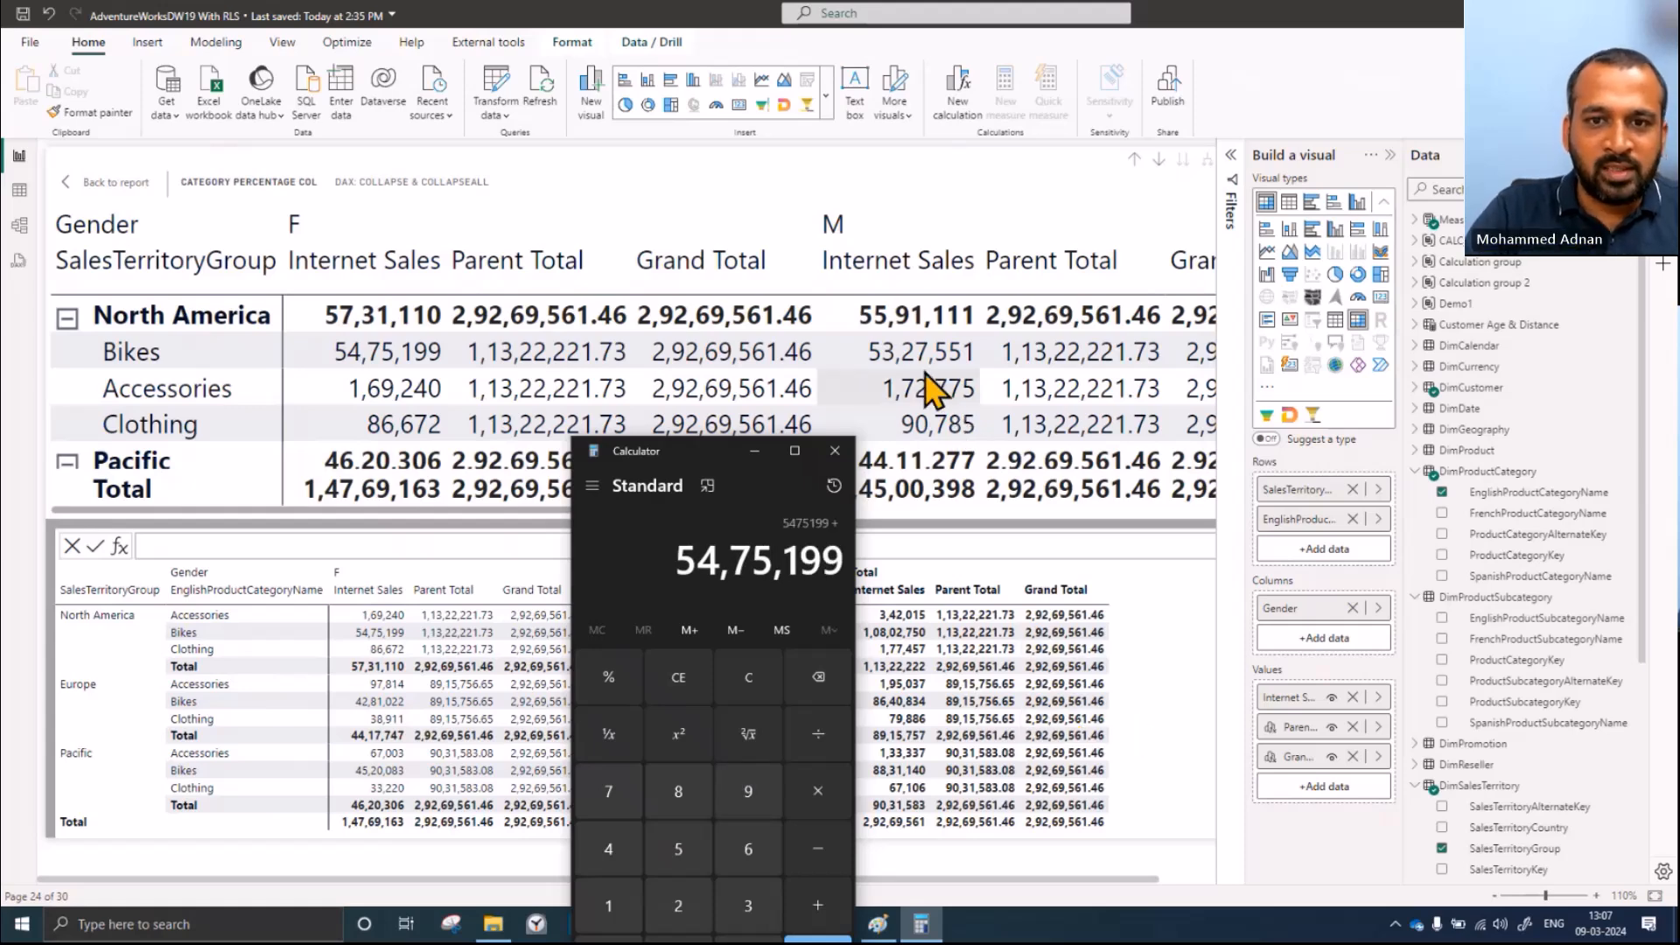
text(5327551)
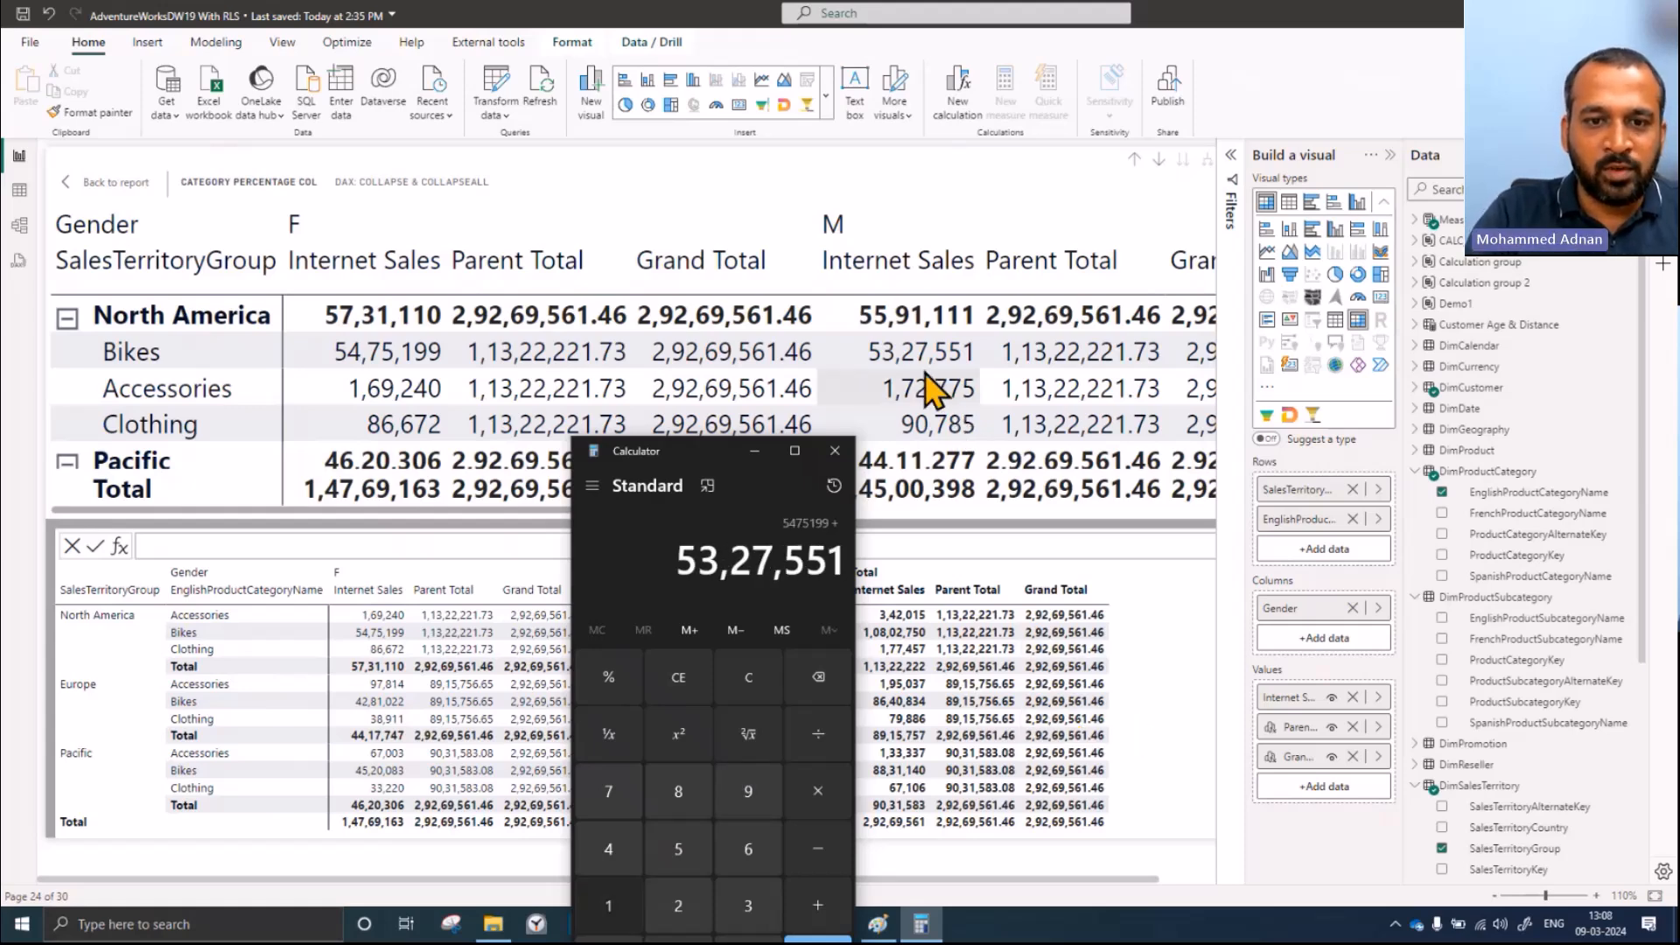
key(plus)
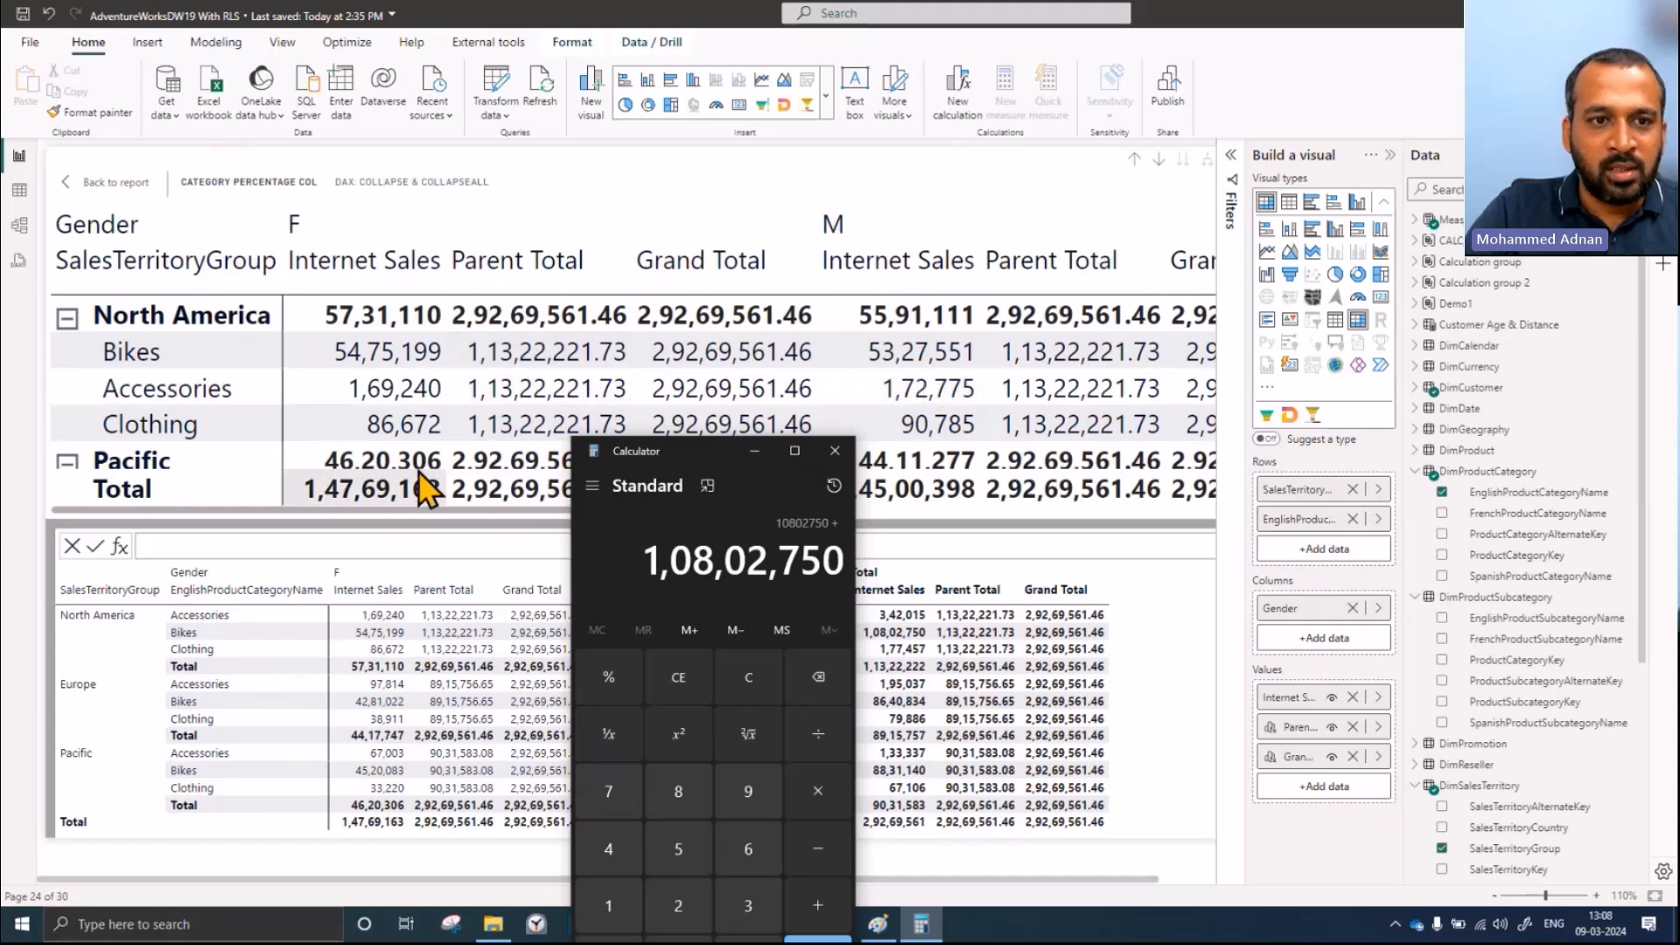
text(169)
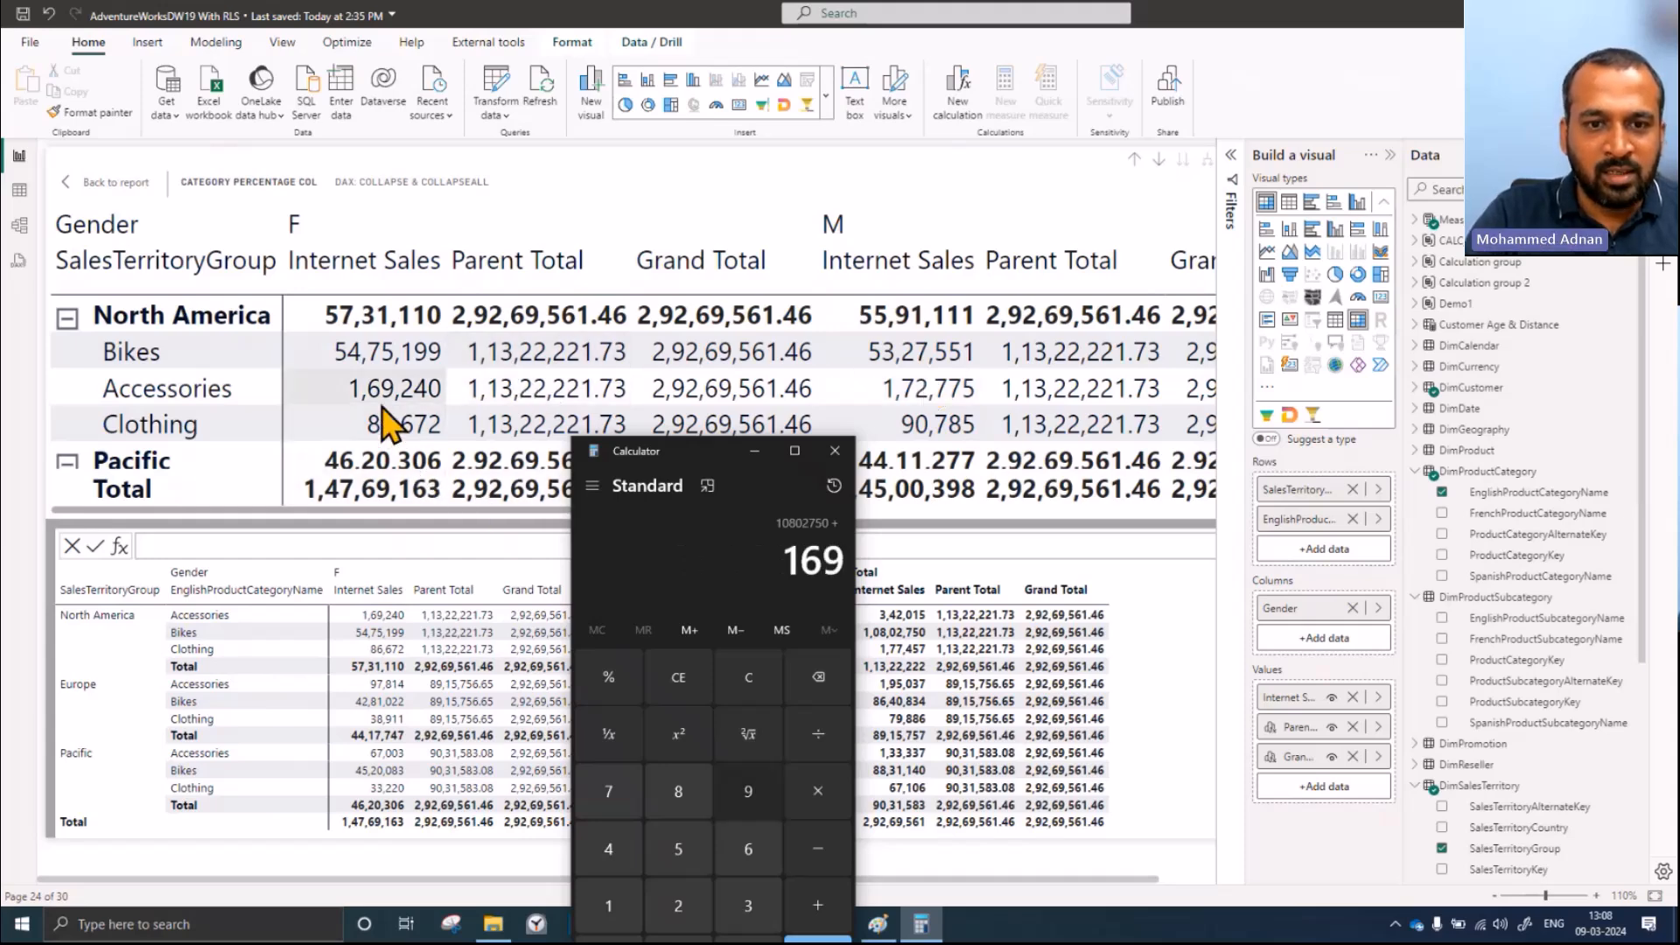
text(240)
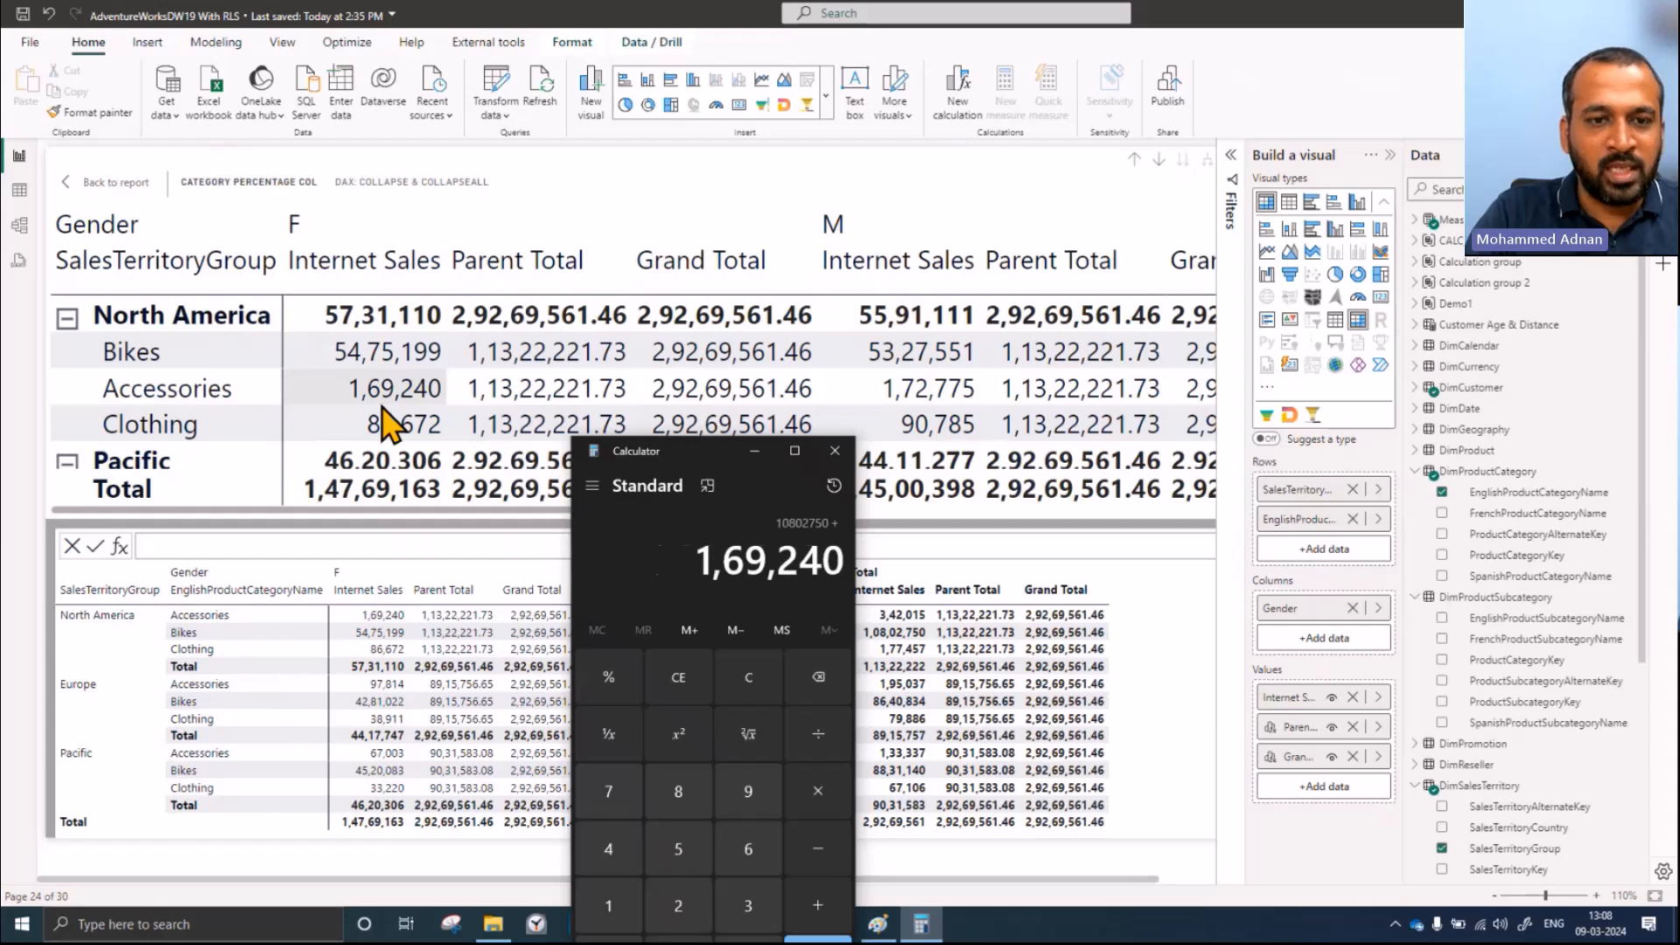
key(plus)
text(10972162)
key(plus)
text(775)
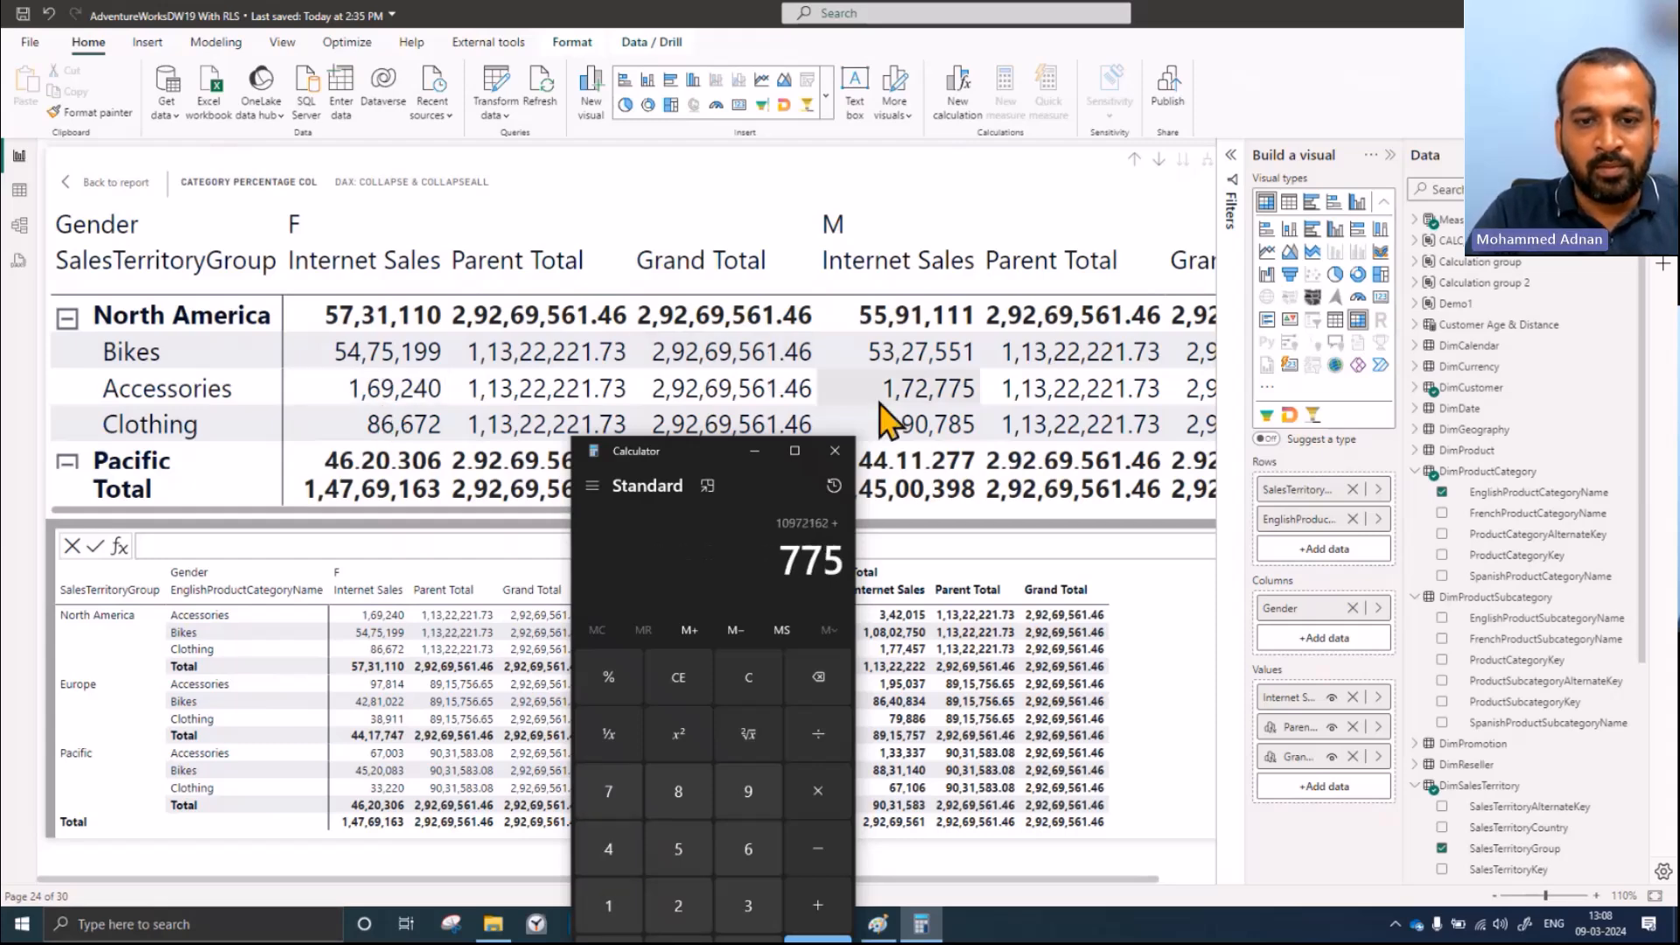
key(Escape)
Step: Sum the North America Bikes Internet Sales of both genders in Calculator, entering 5475199 and 5327551
text(5475199)
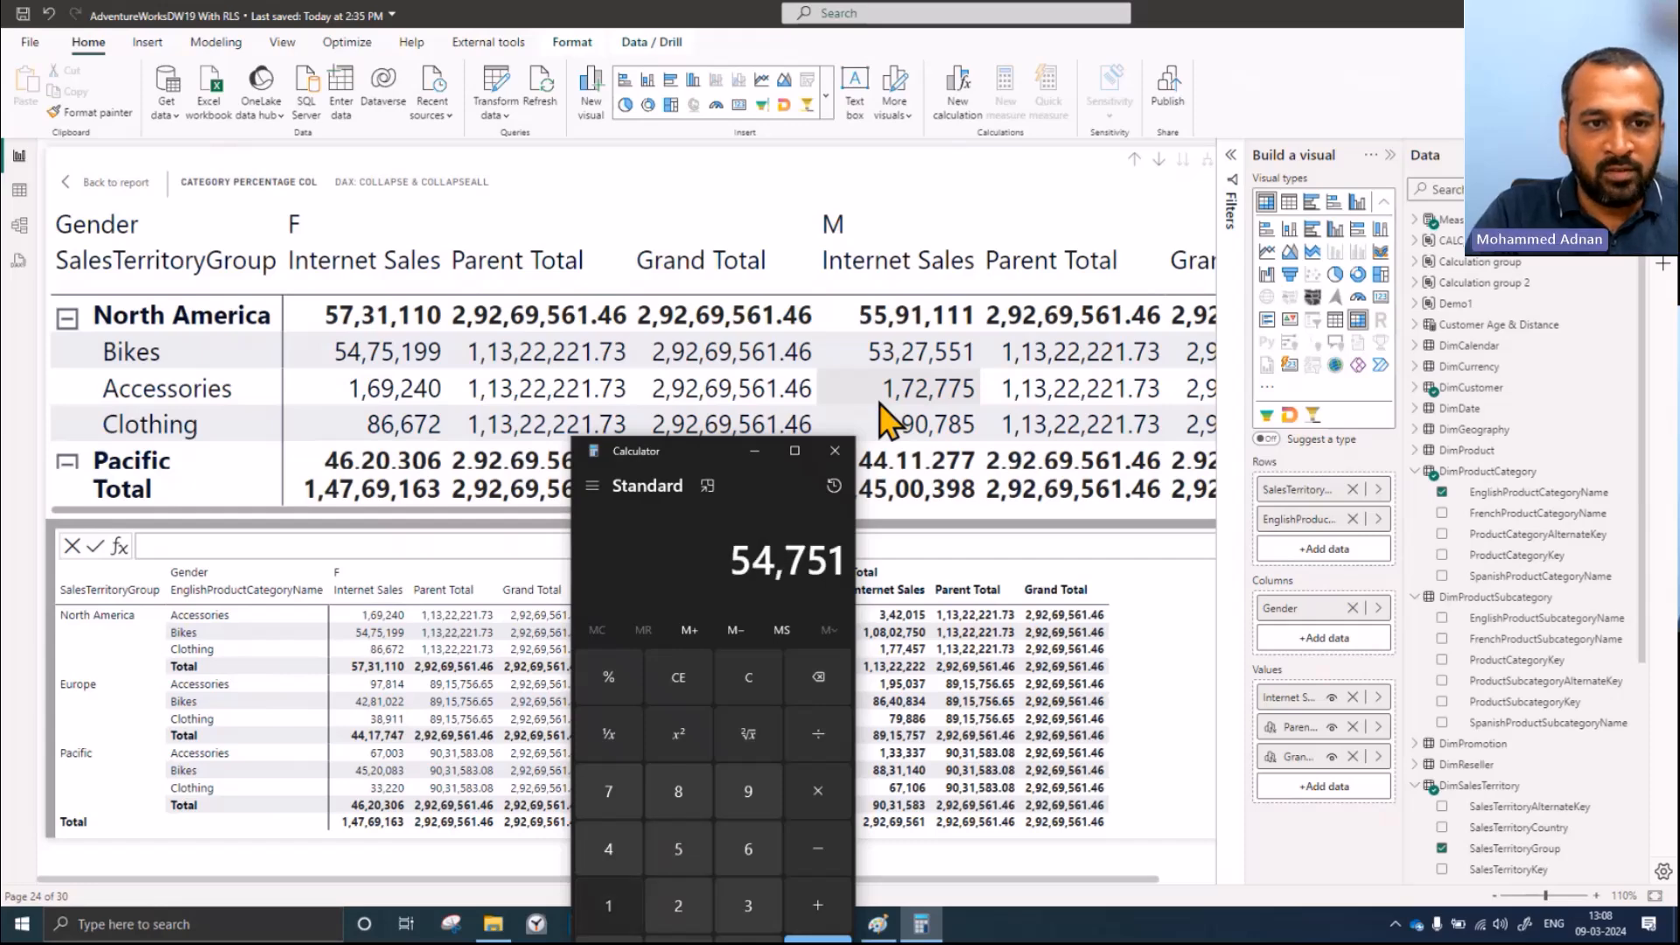
key(plus)
text(5327551)
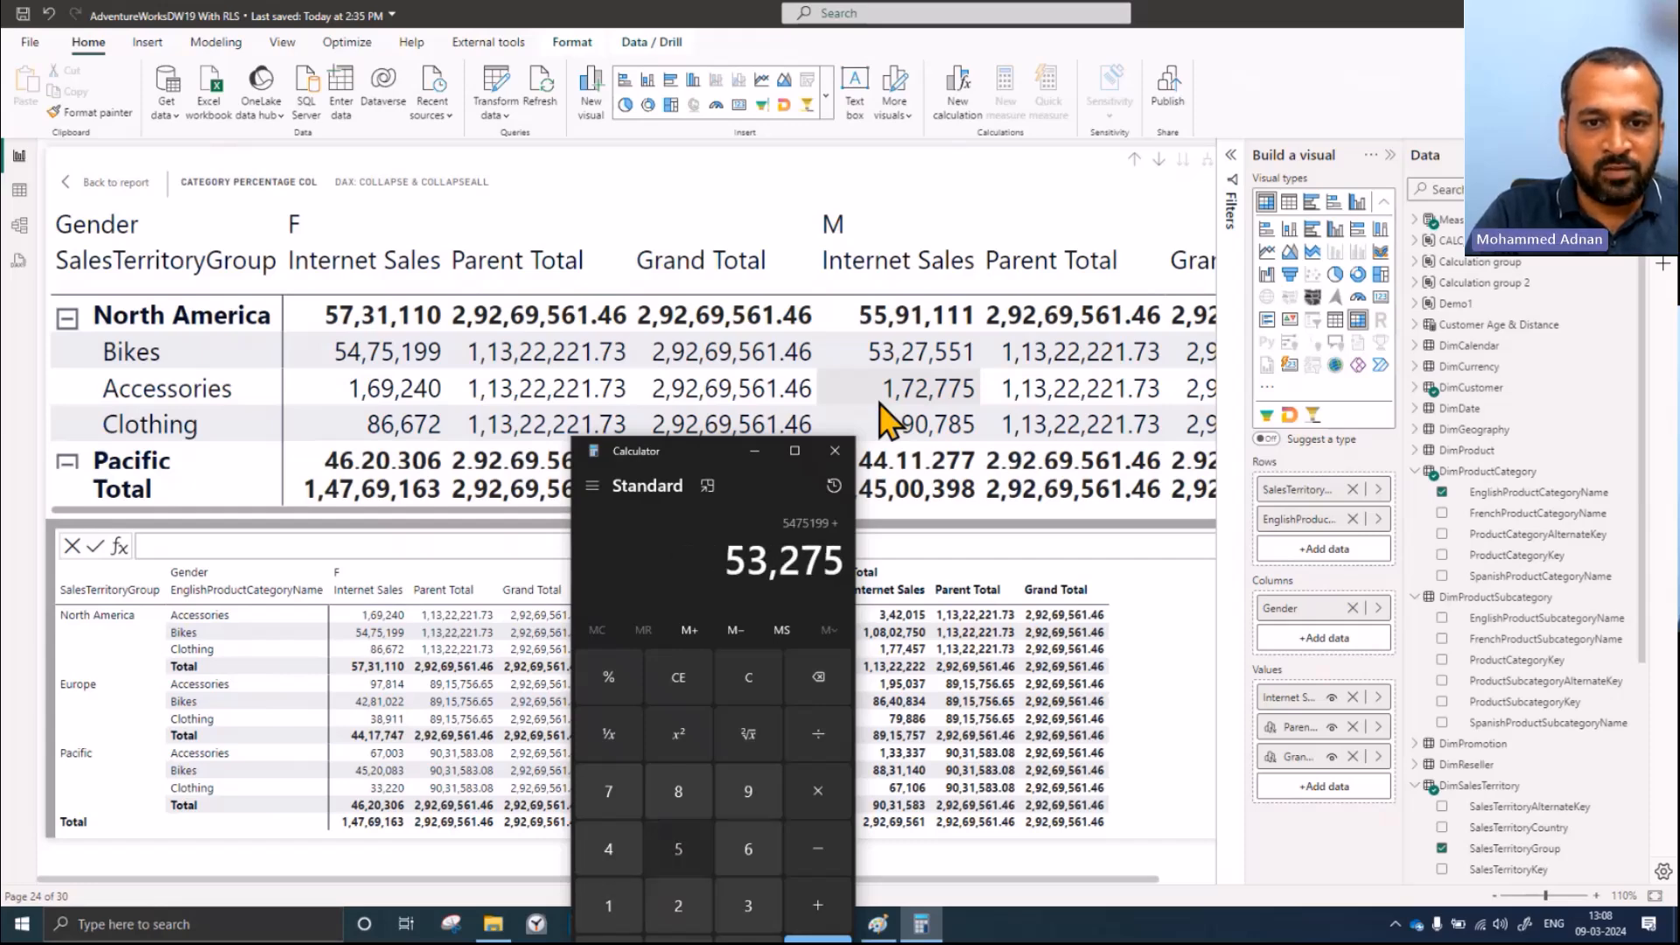
key(plus)
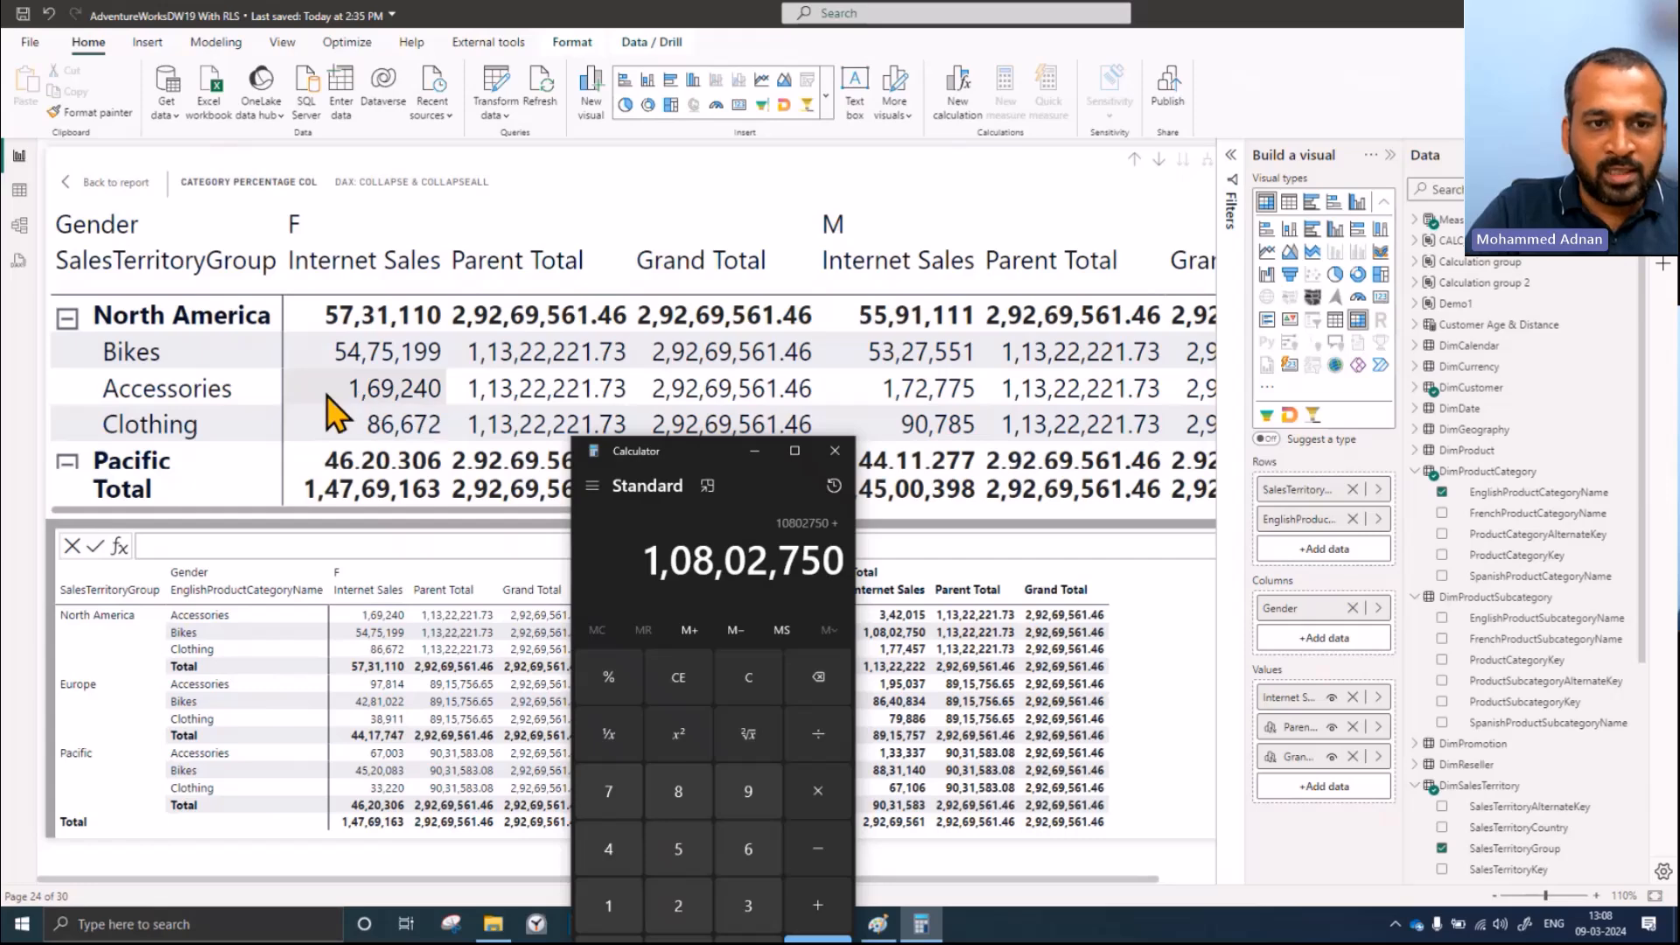
Step: Add the North America Accessories Internet Sales of both genders, 169240 and 172775, to the running sum
text(169240)
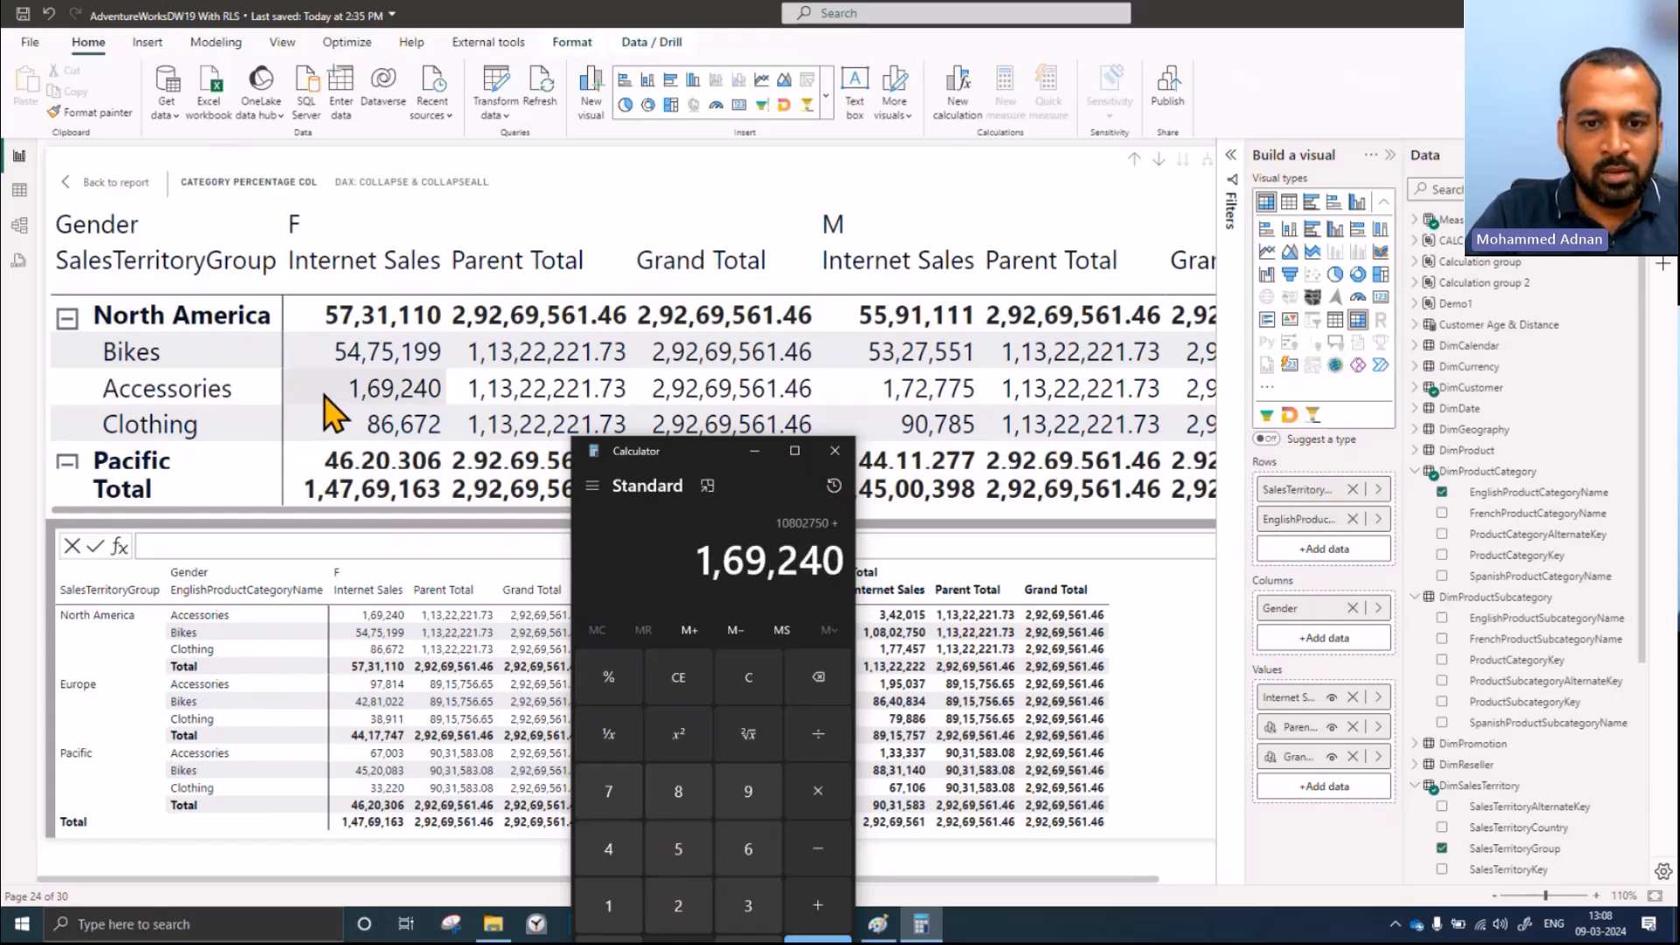
key(plus)
text(172775)
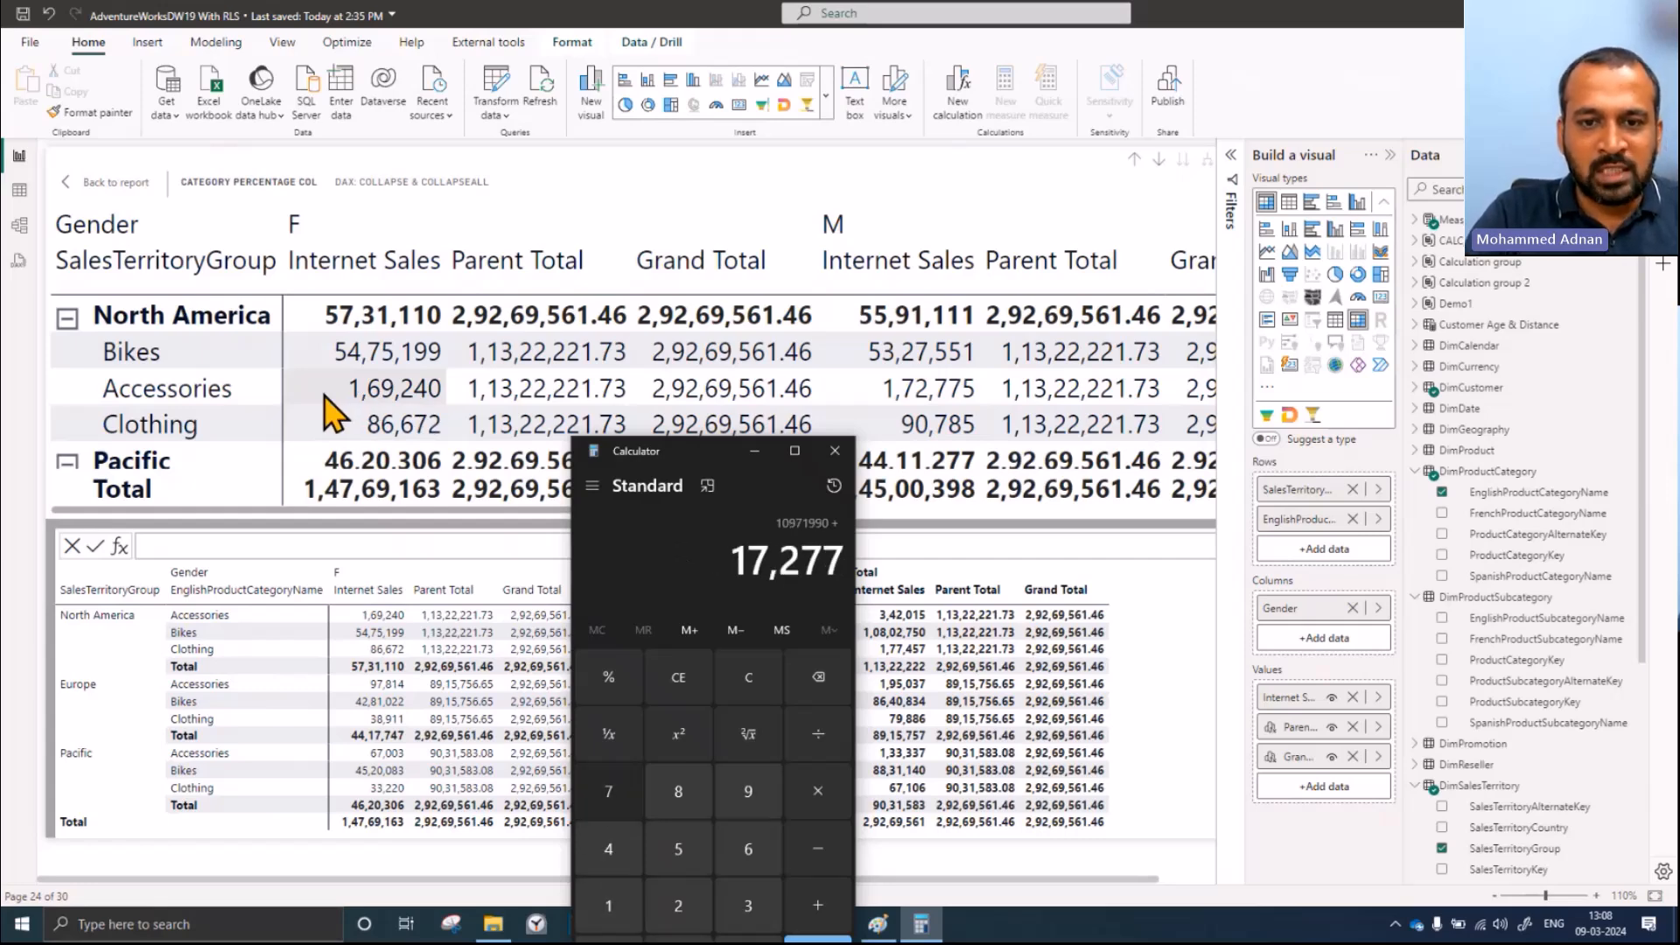
key(plus)
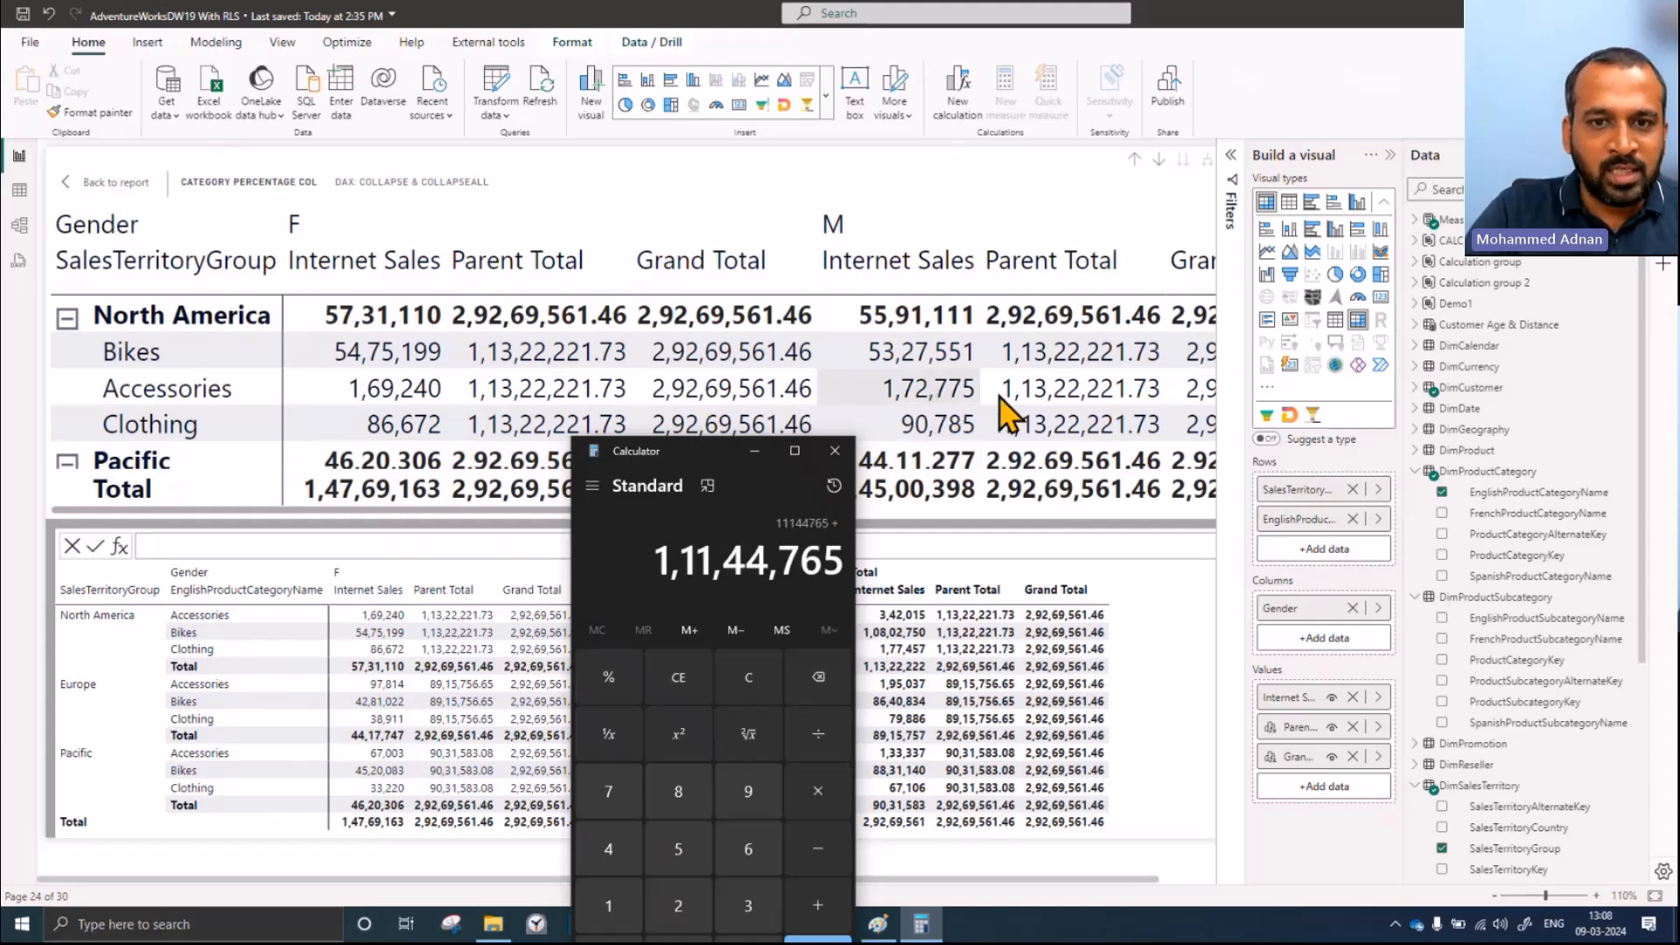
Step: Add the North America Clothing Internet Sales, 86672 and 90785, to the running sum and compare the result with Parent Total in the matrix
scroll(940, 411, down, 1)
text(86672)
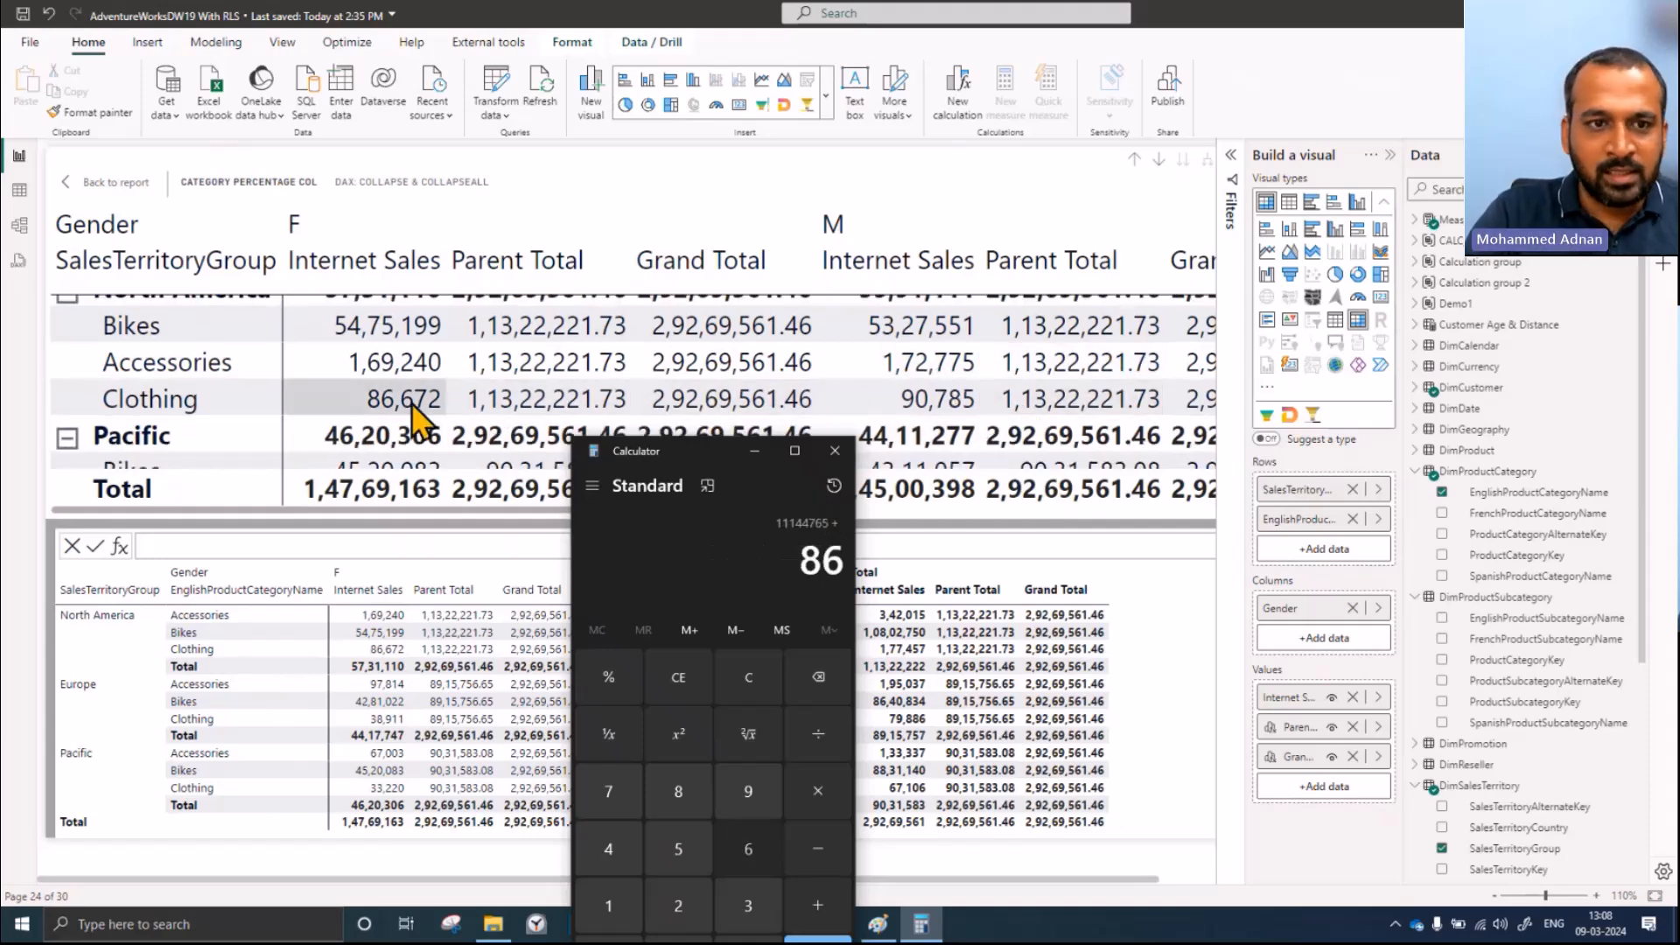
key(plus)
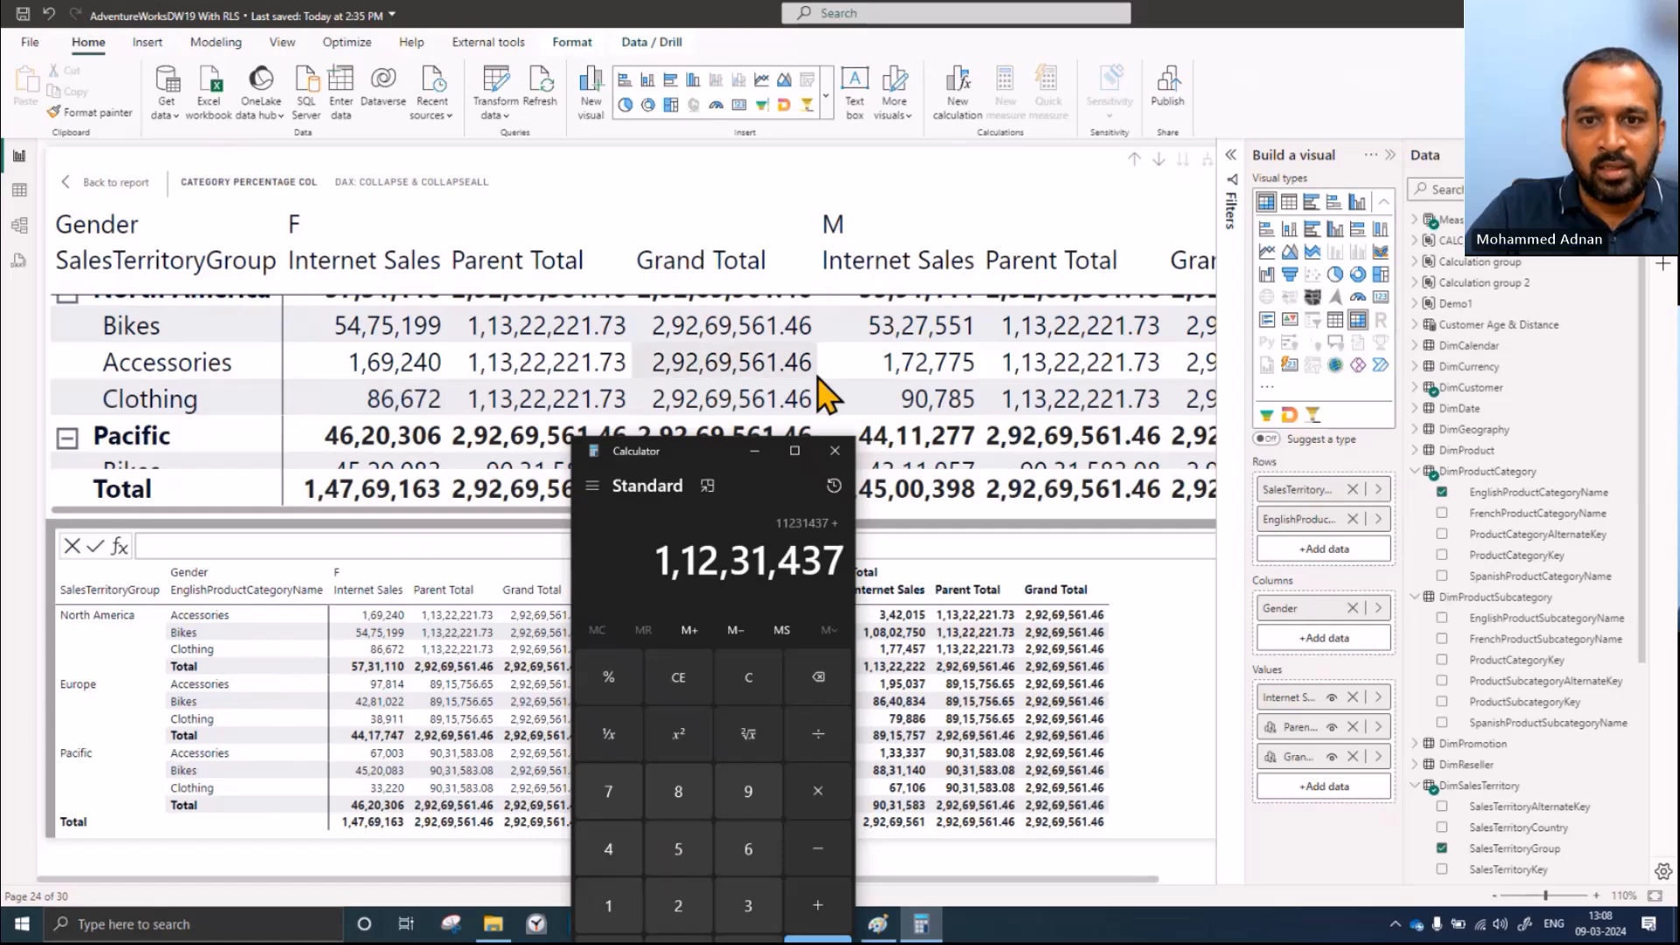
text(90785)
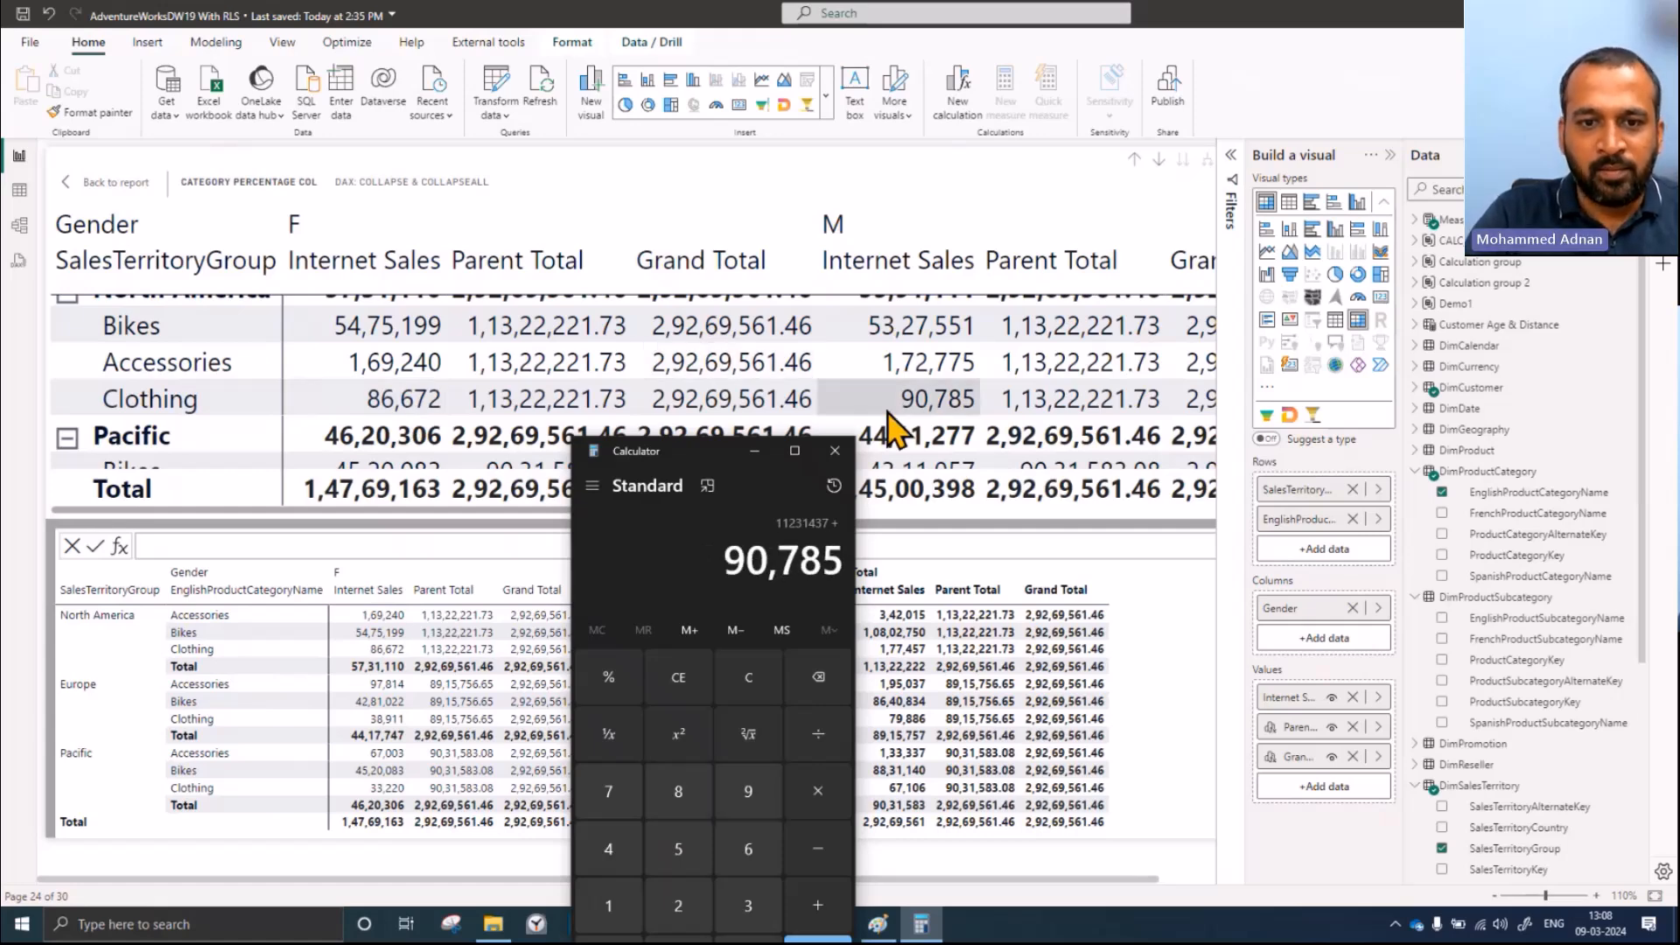
key(plus)
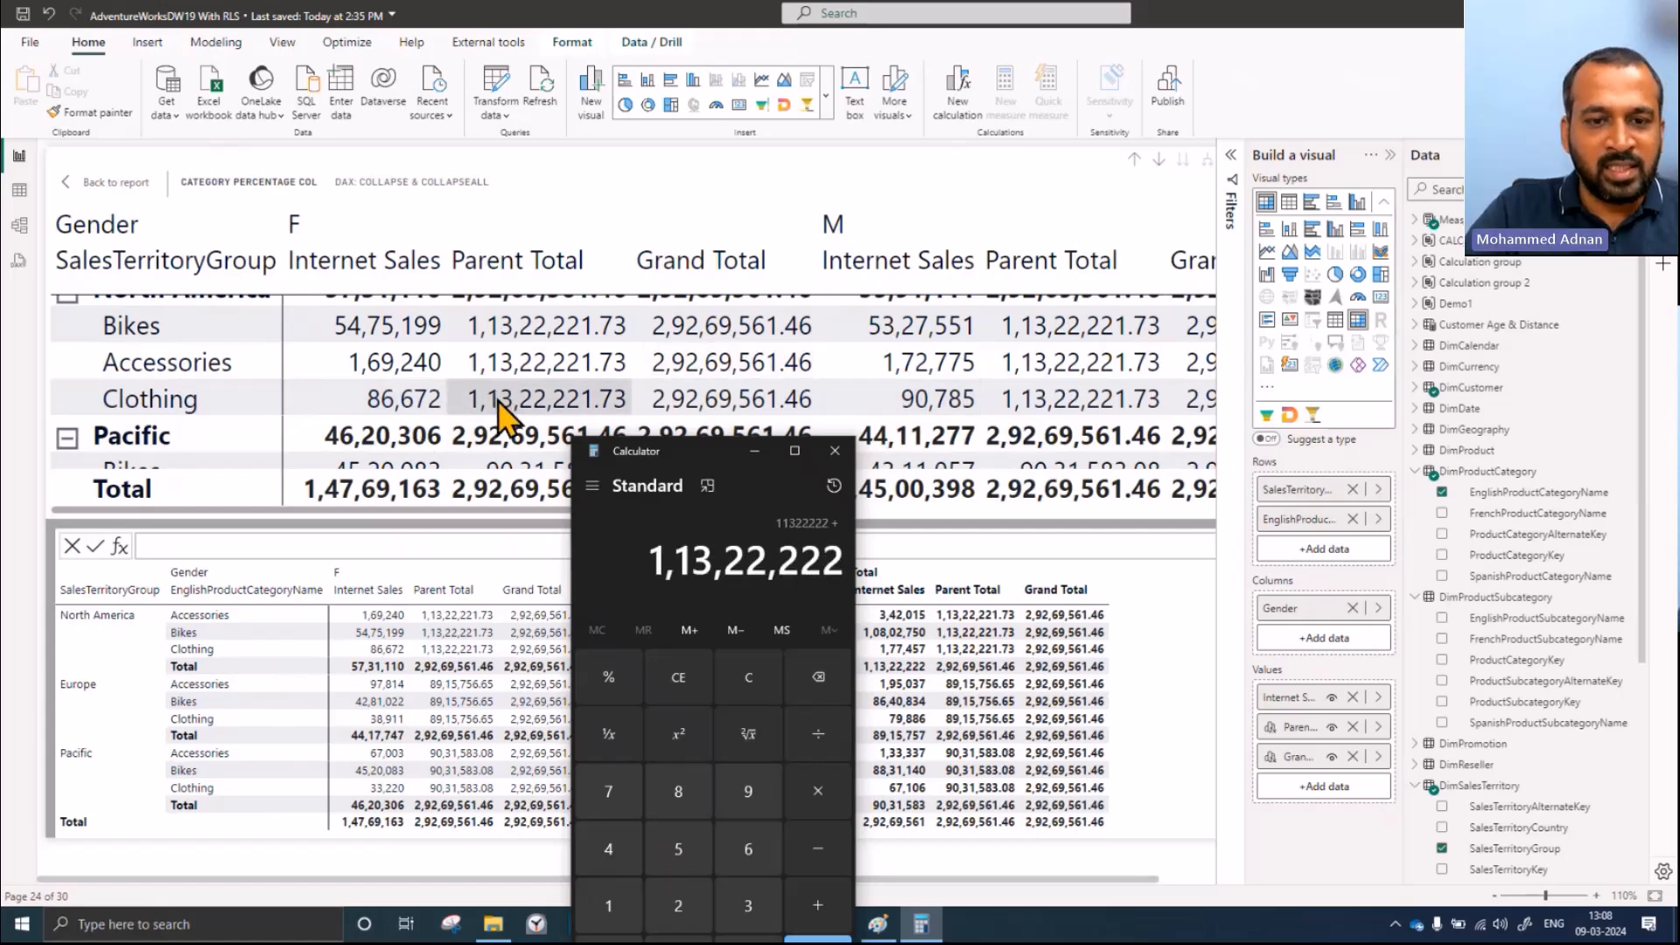
scroll(600, 368, up, 1)
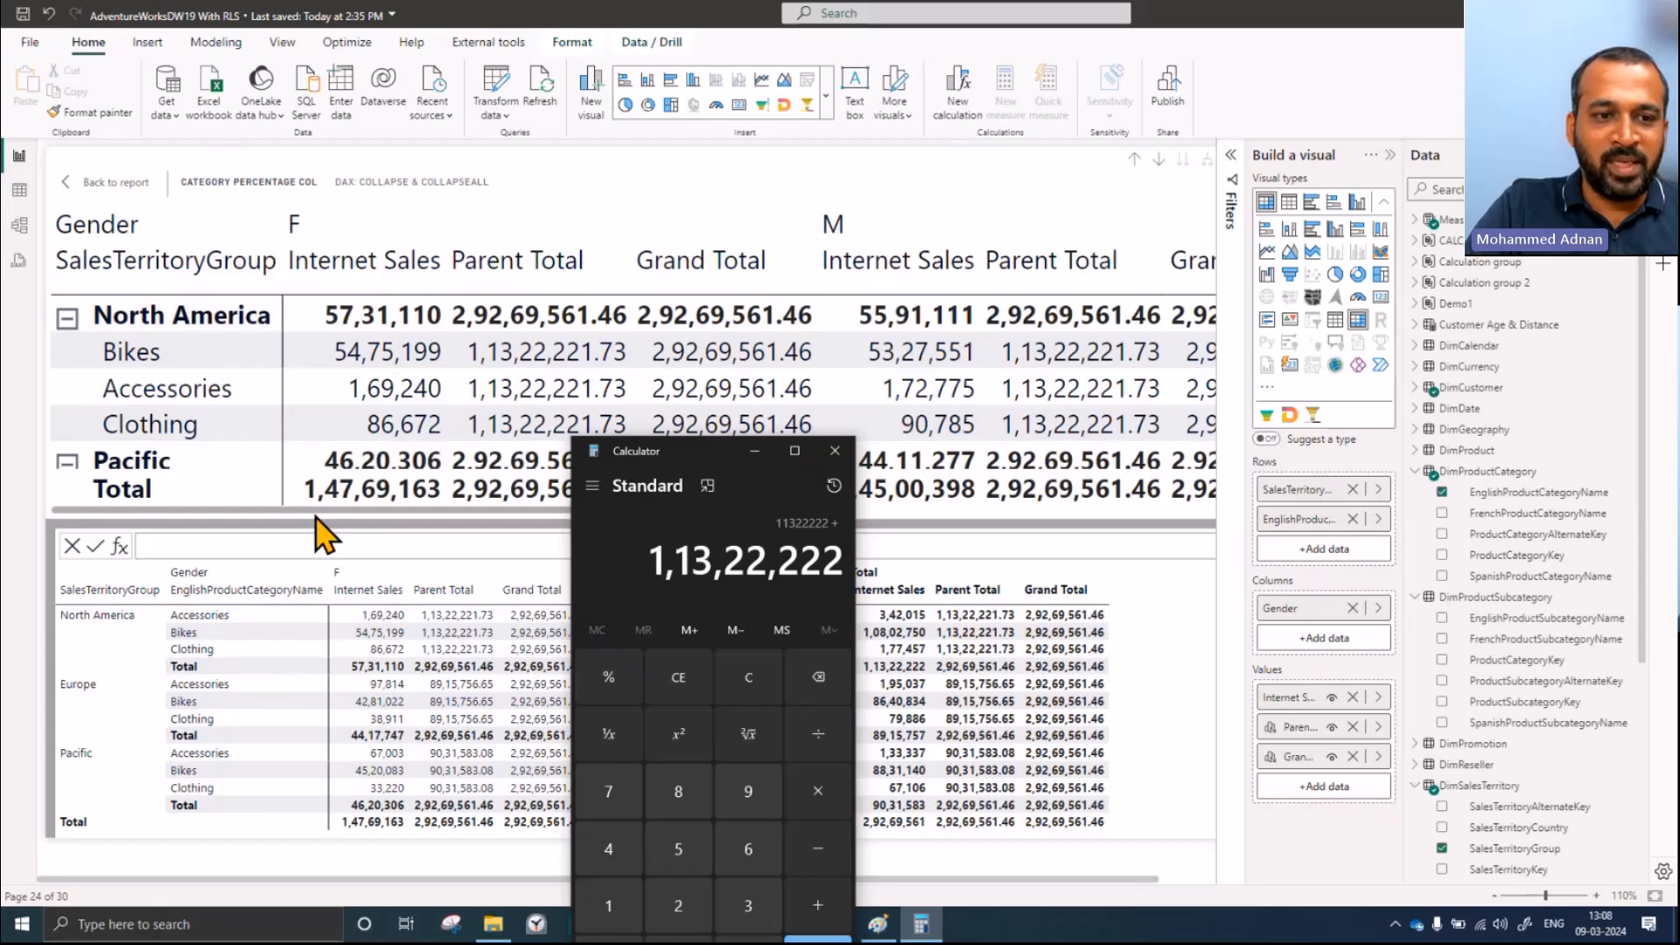
drag(350, 512, 860, 515)
drag(695, 525, 281, 526)
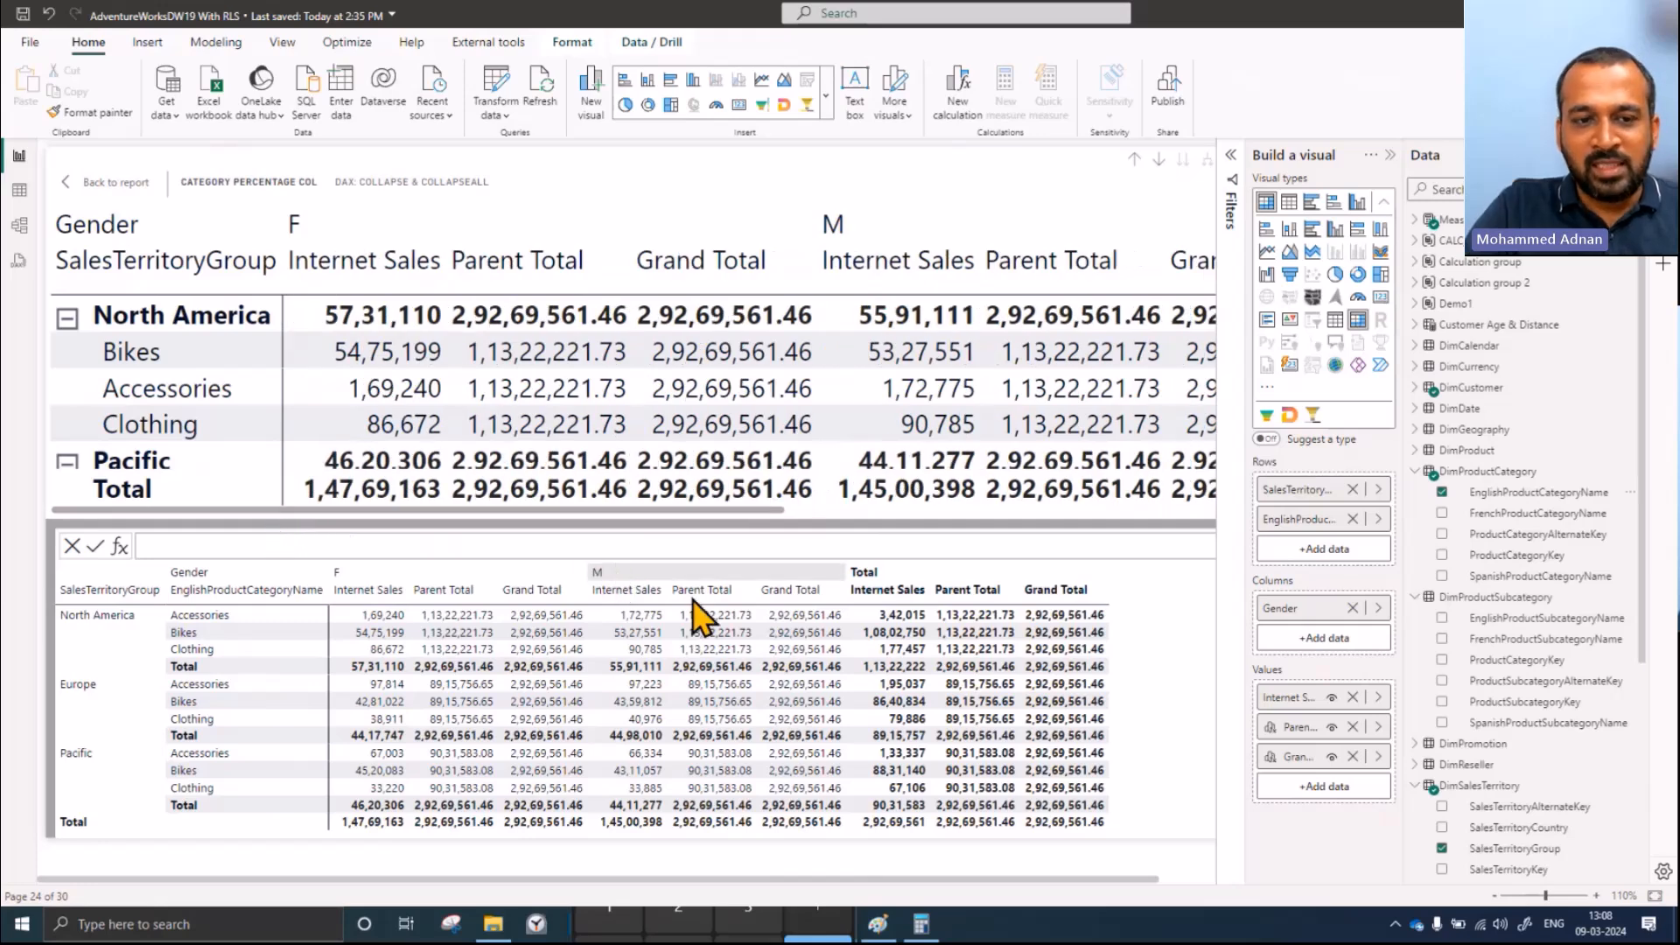
Step: Change the axis argument of the Parent Total COLLAPSE formula to ROWS COLUMNS and apply it
click(1378, 727)
click(1426, 742)
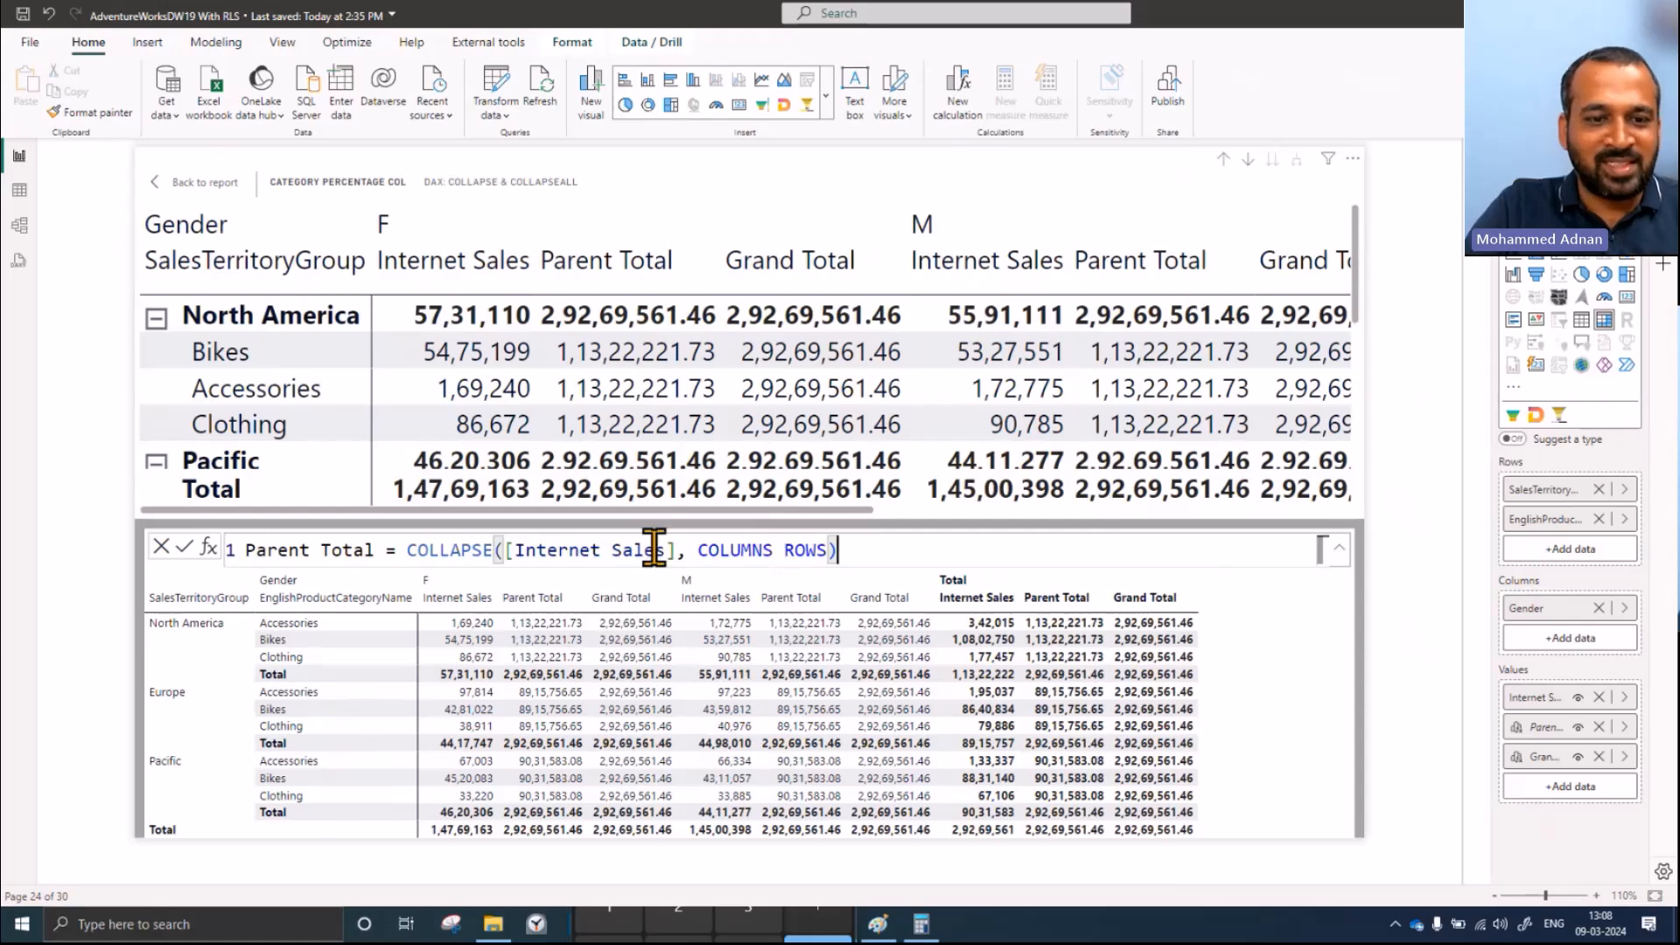
double_click(751, 551)
key(Delete)
key(Delete)
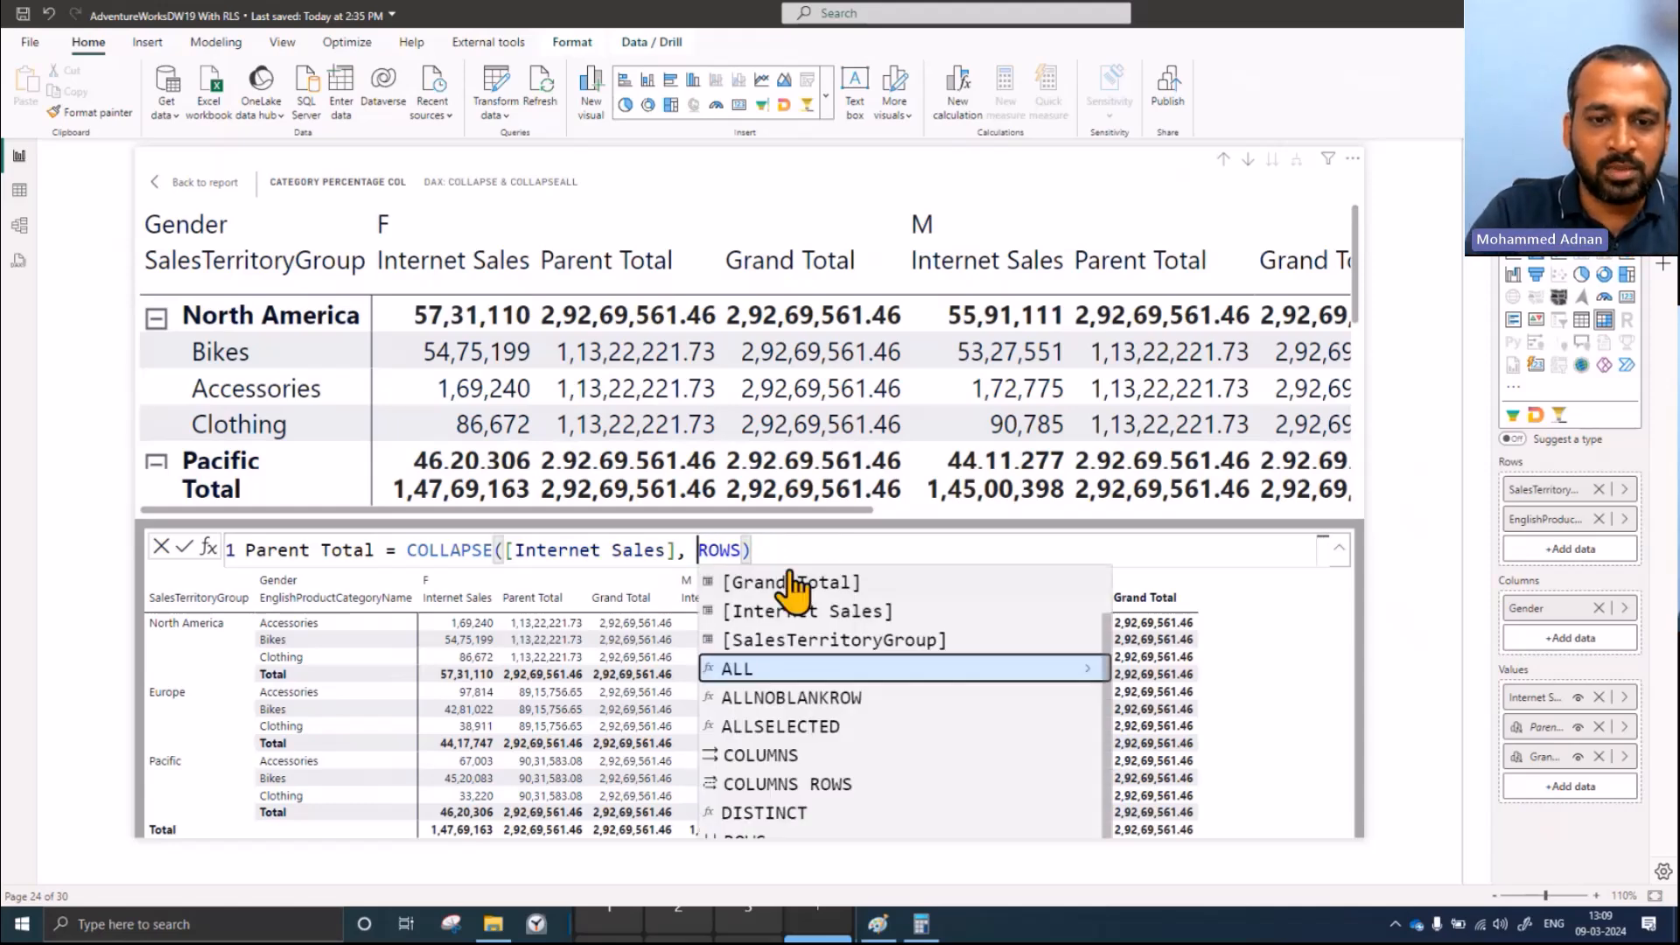
key(ctrl+Right)
text(COLUMNS)
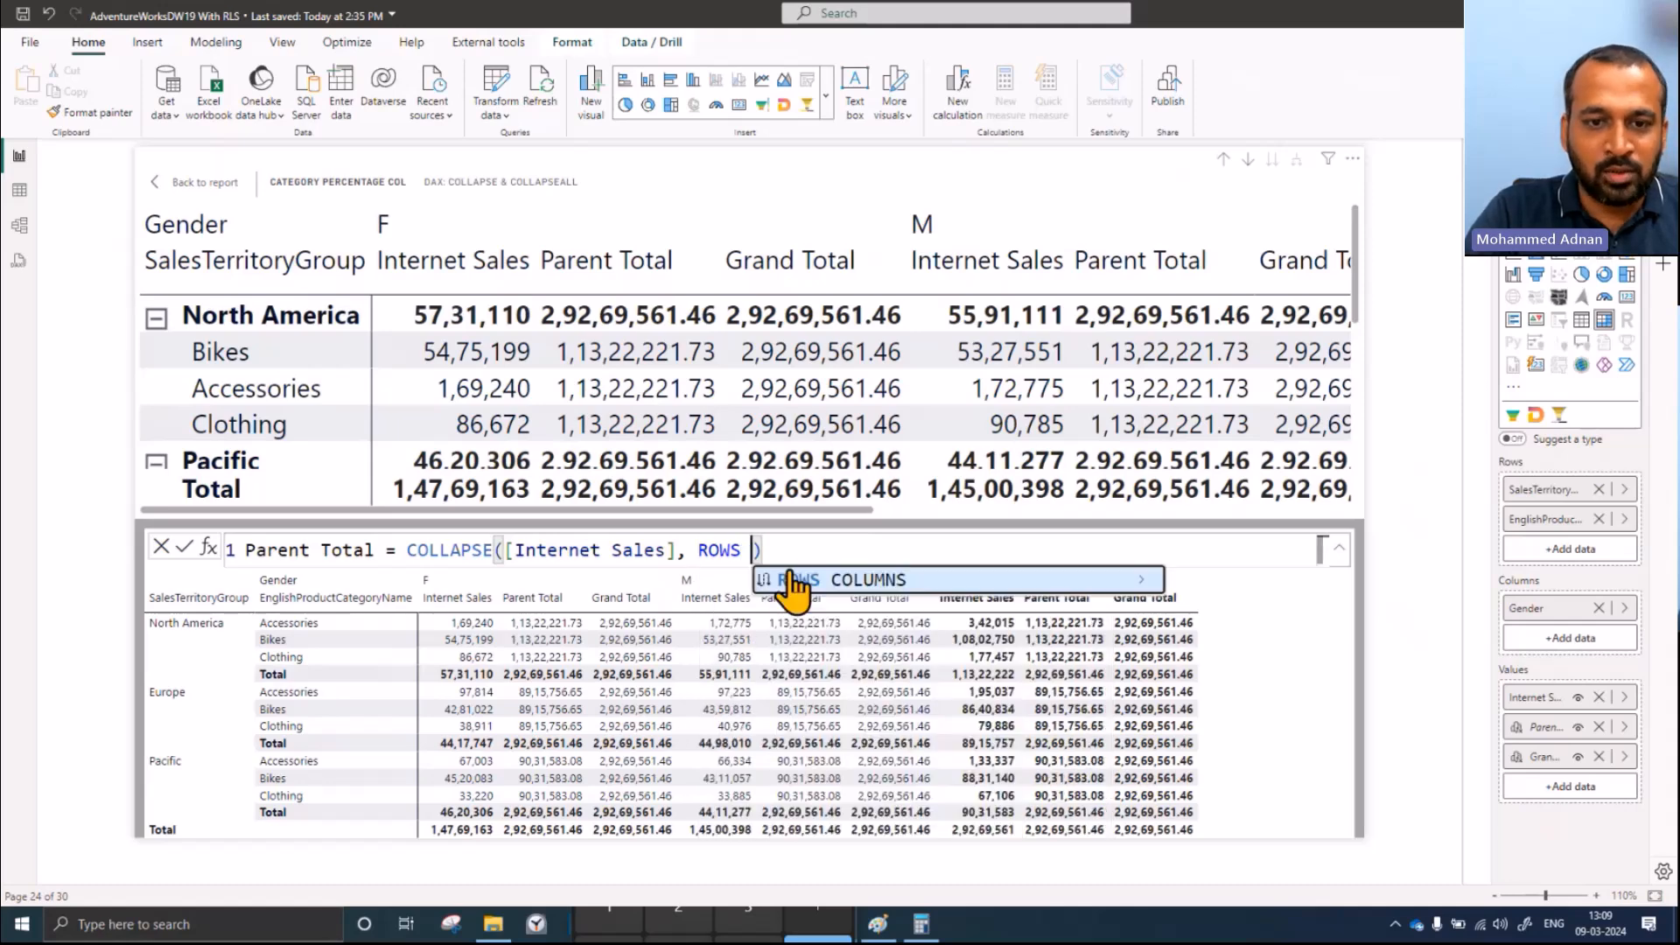
key(Tab)
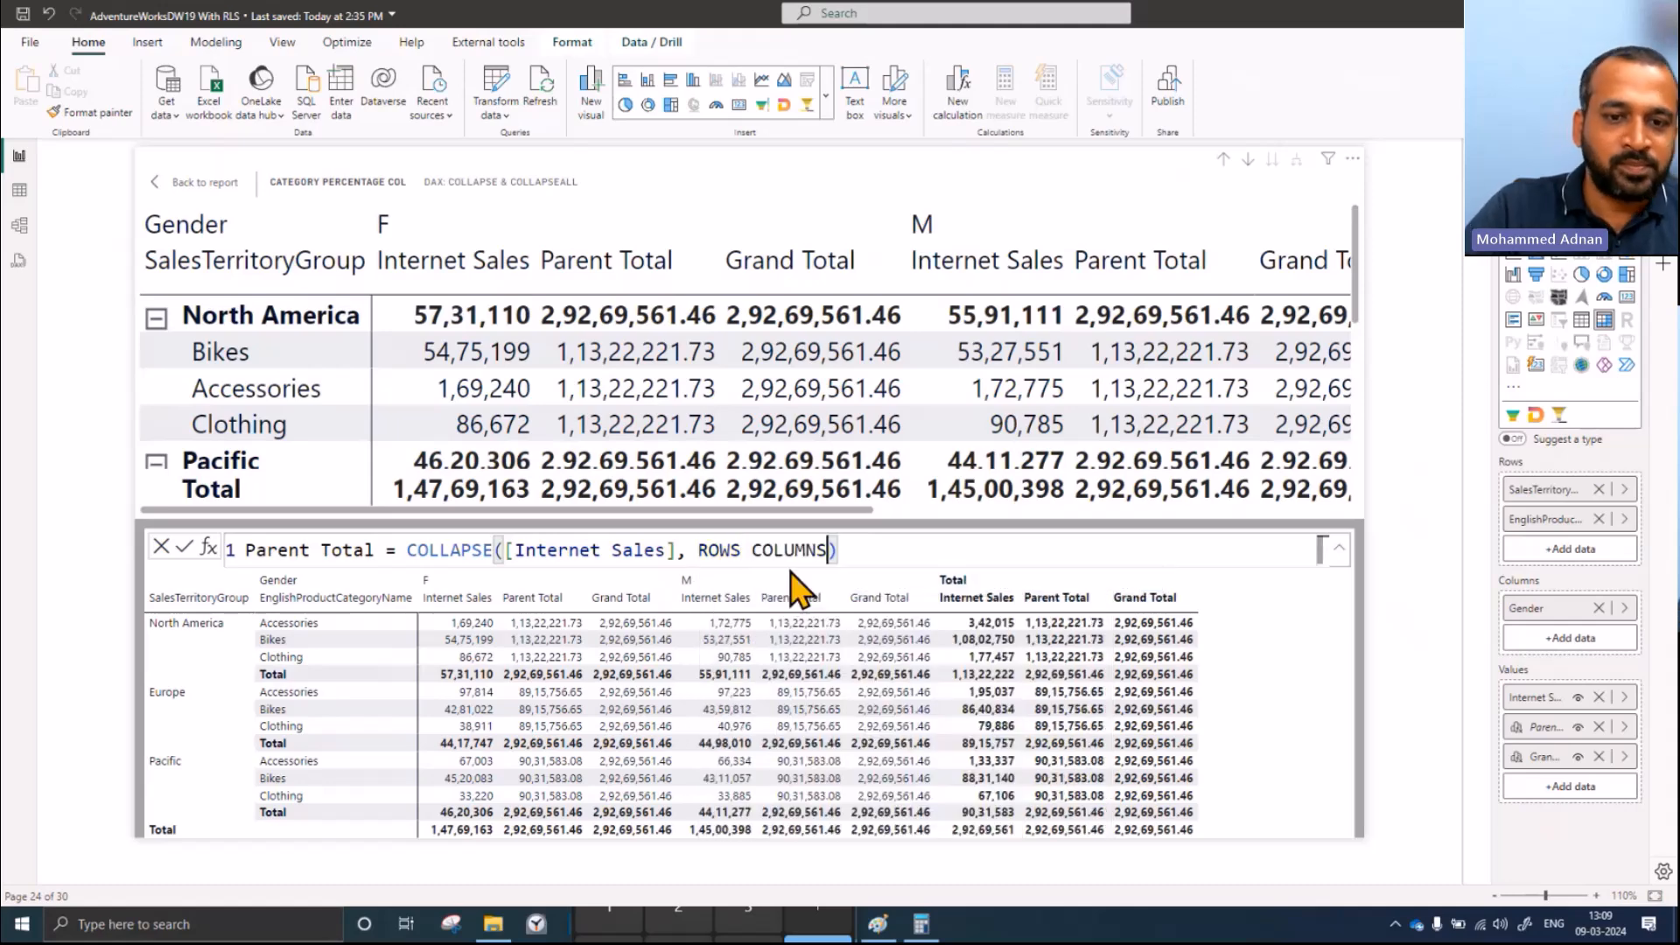
click(185, 548)
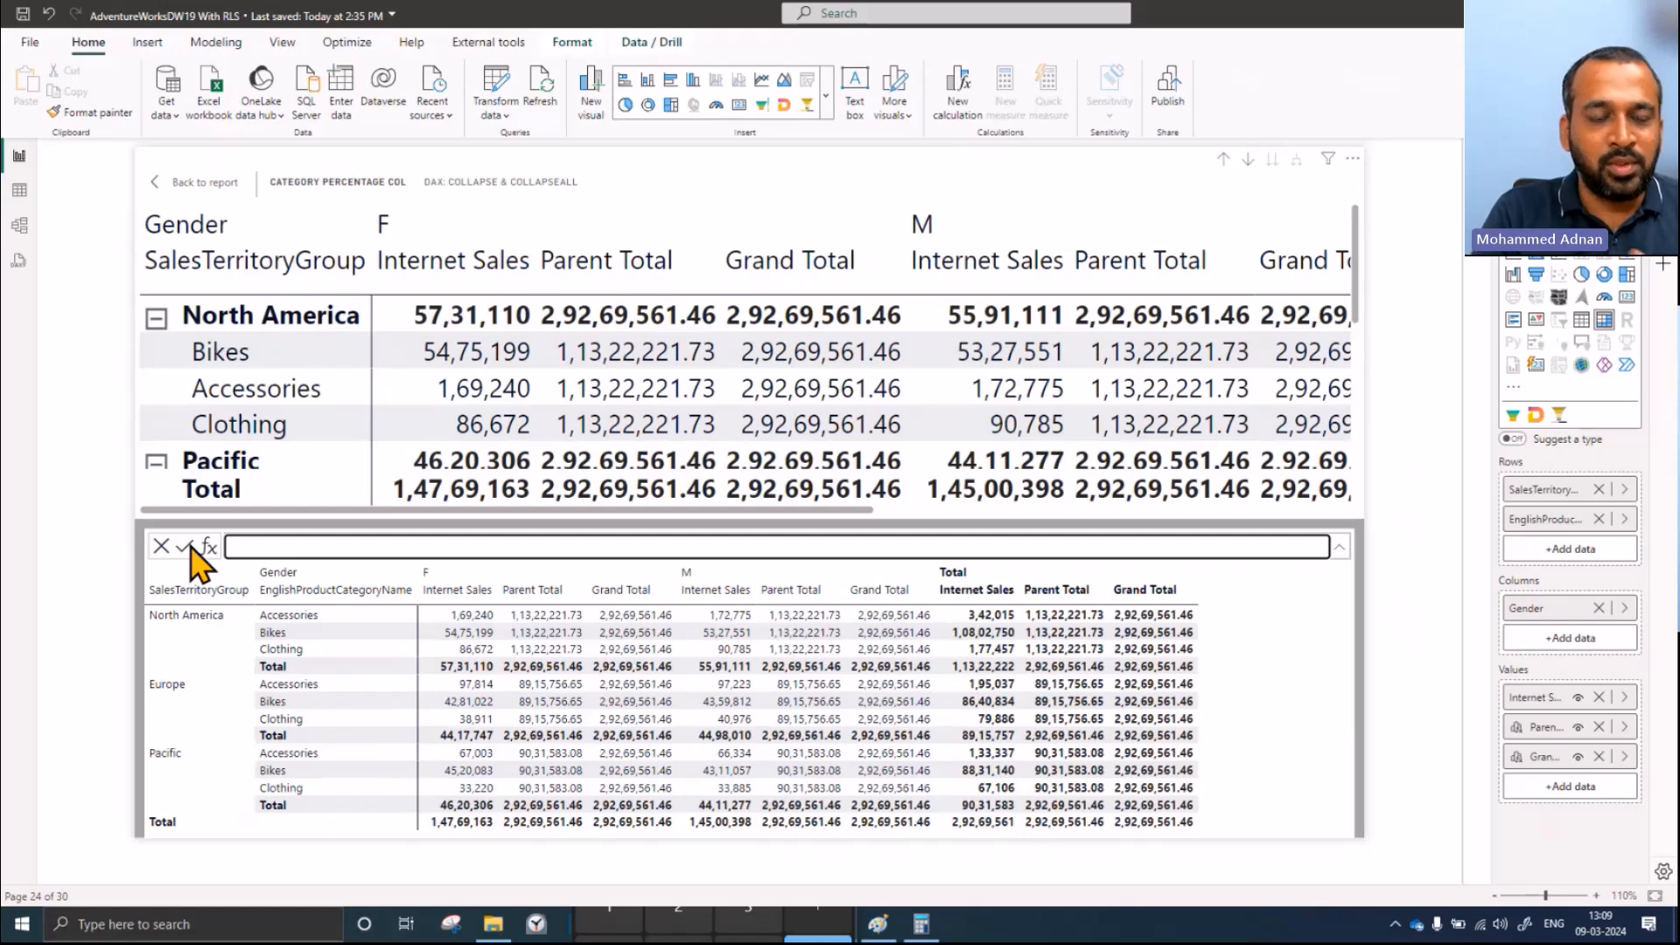